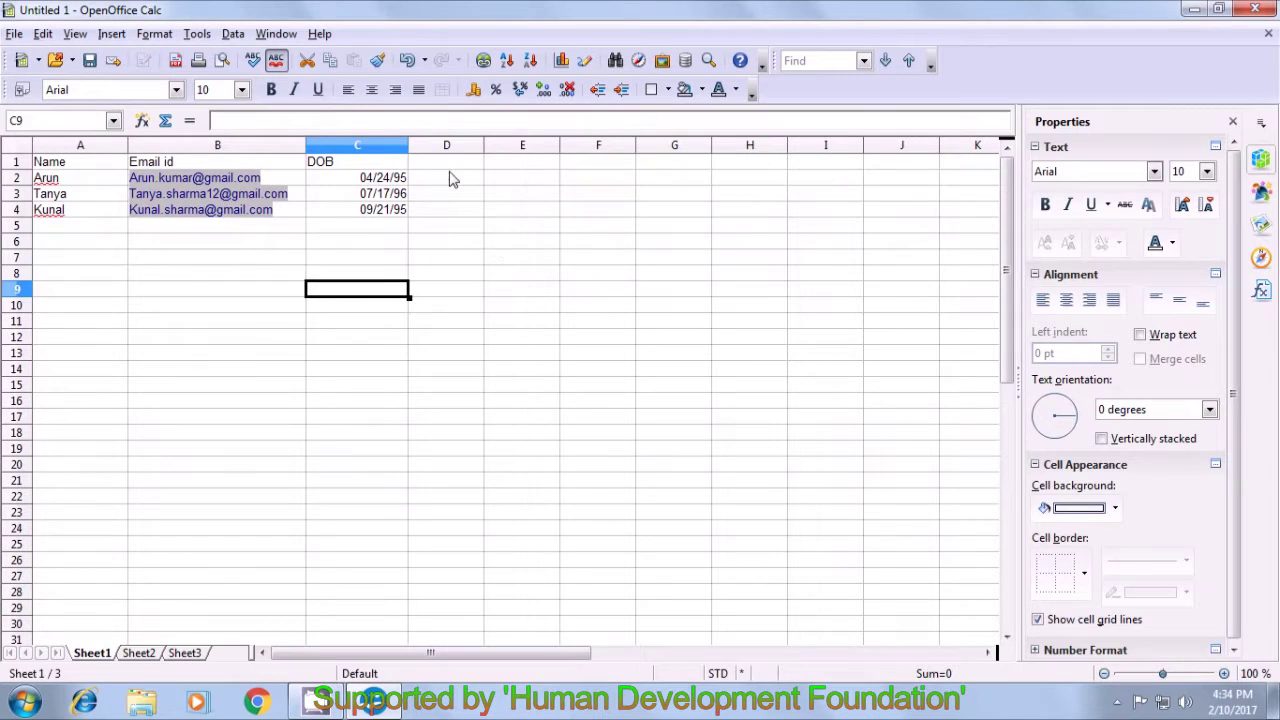
- Type the heading 'left' in cell D1
left_click(450, 170)
type("l")
type(";l")
key("BackSpace")
key("BackSpace")
type("eft")
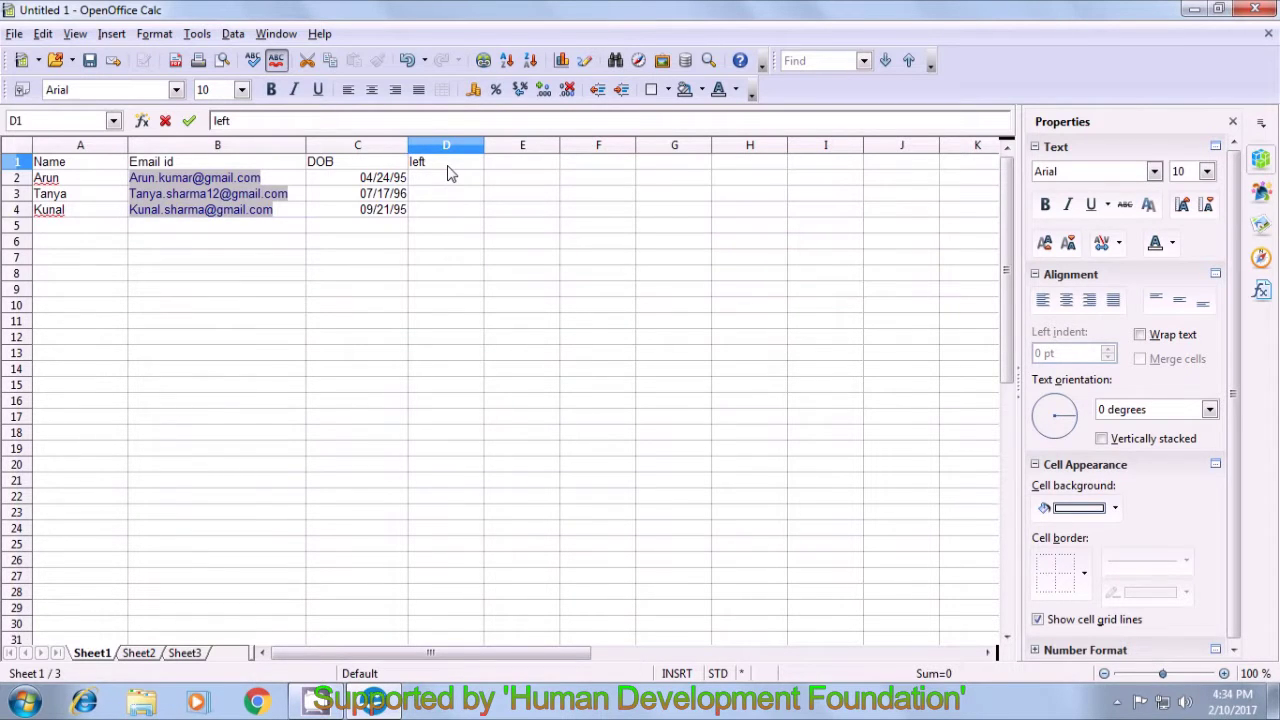
left_click(455, 184)
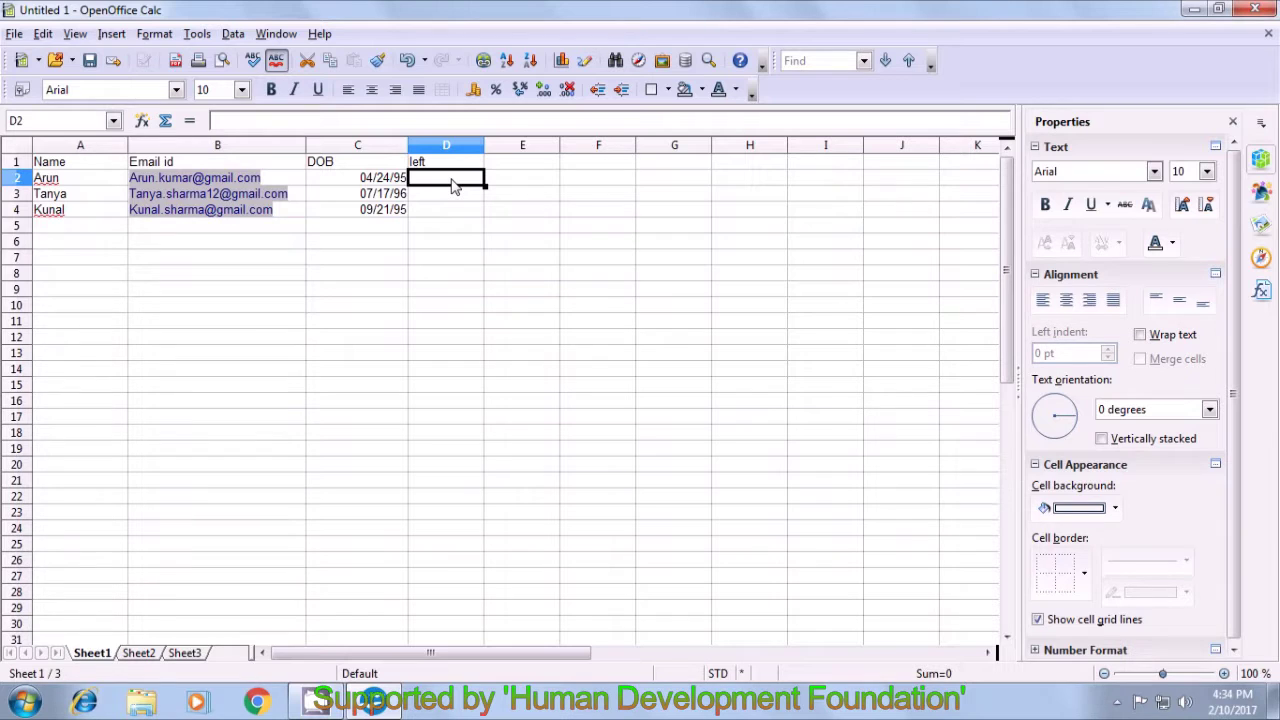
- Enter =LEFT(B2;3) in D2 and fill it down to D4
type("=")
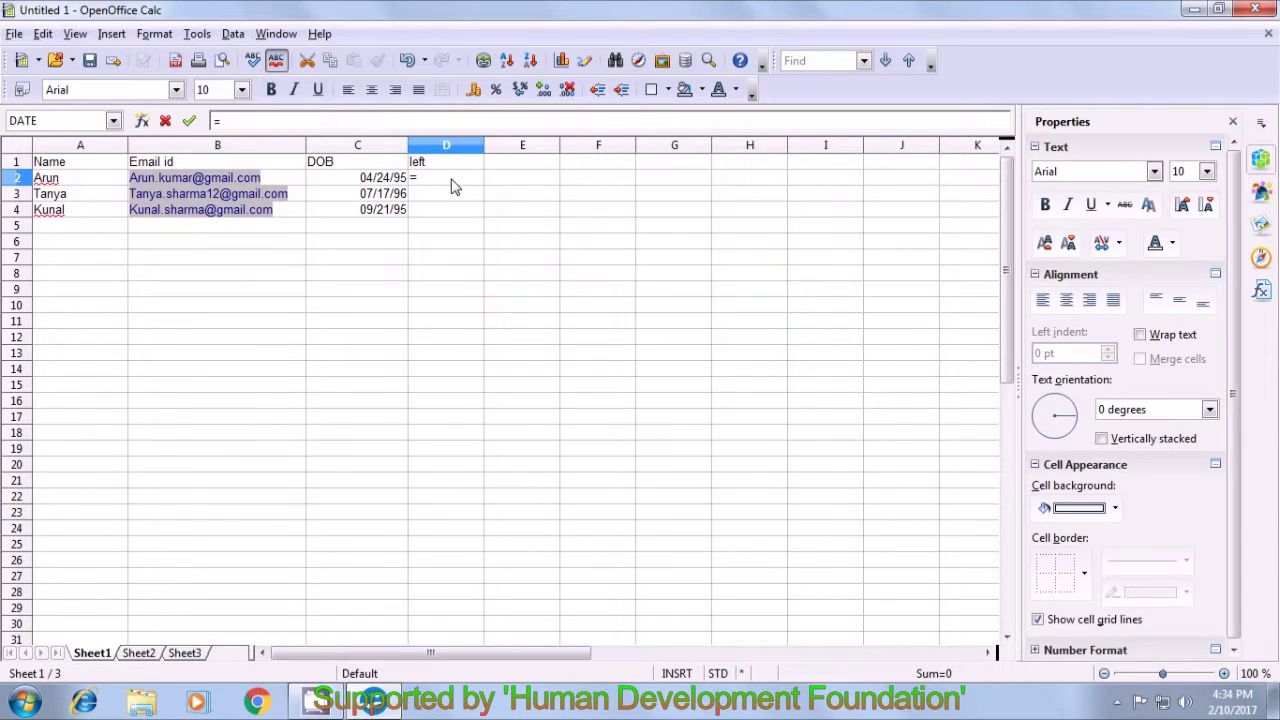
type("left(")
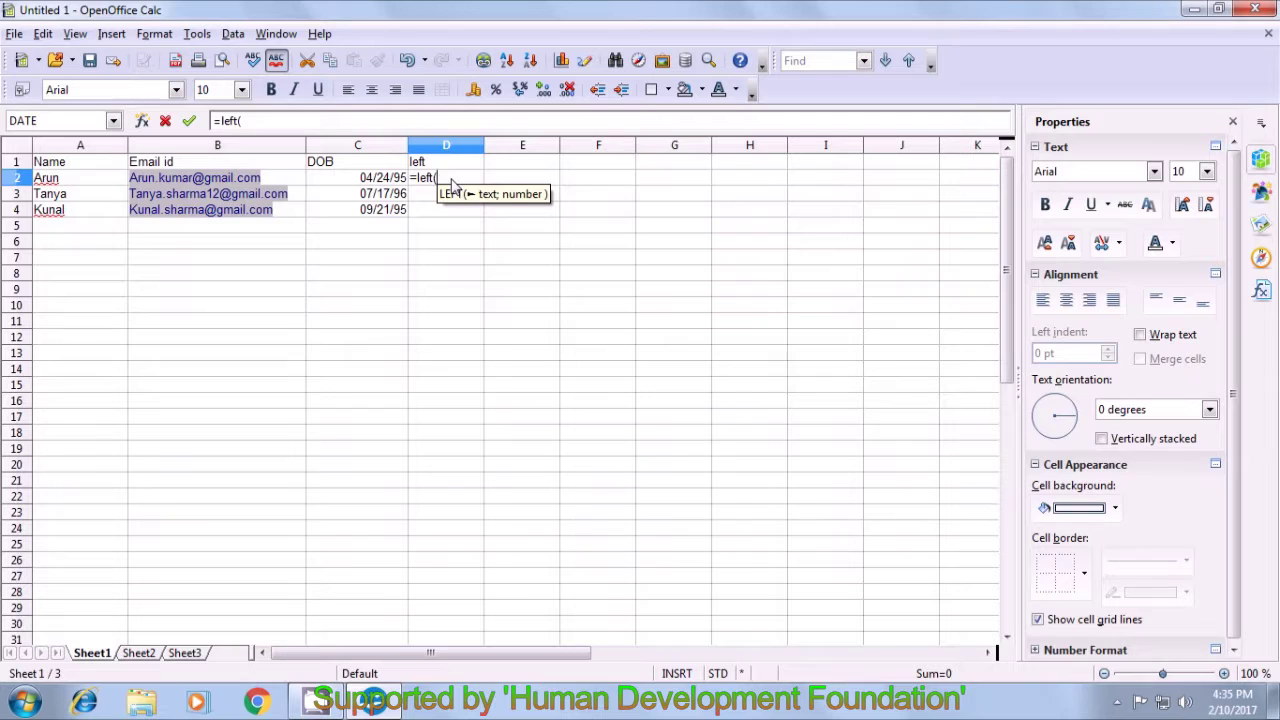
left_click(296, 184)
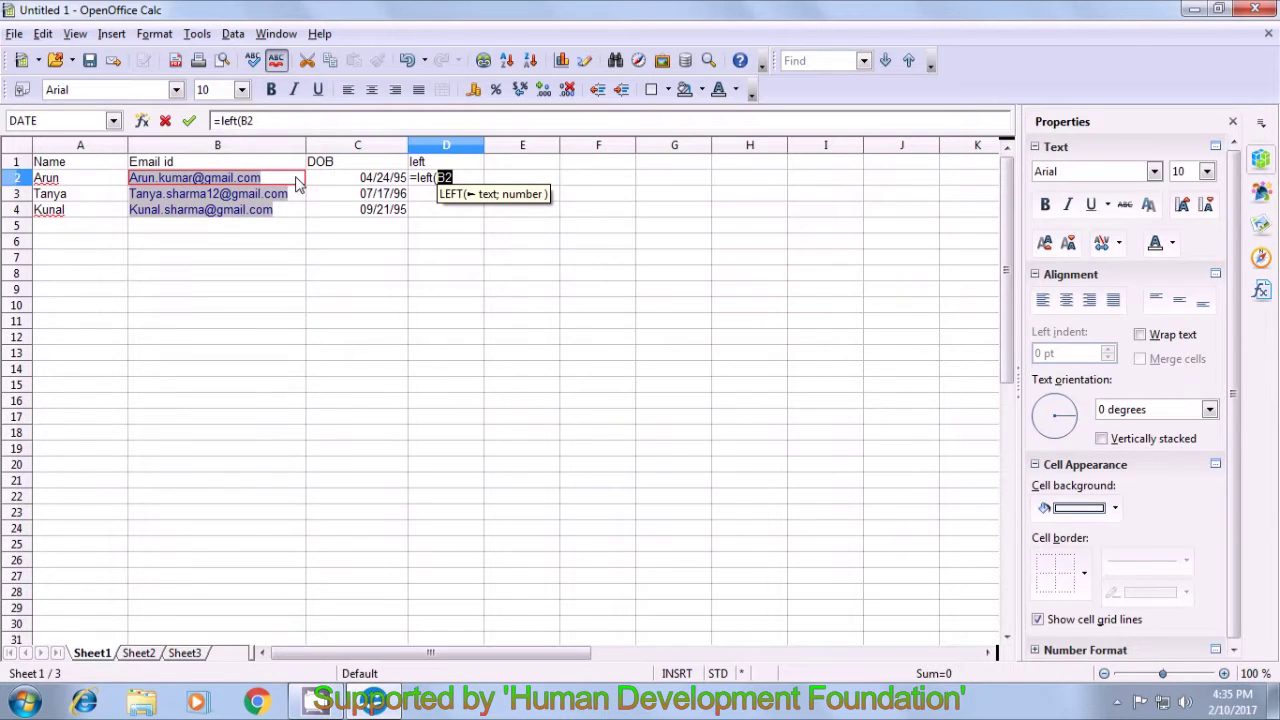
type(";")
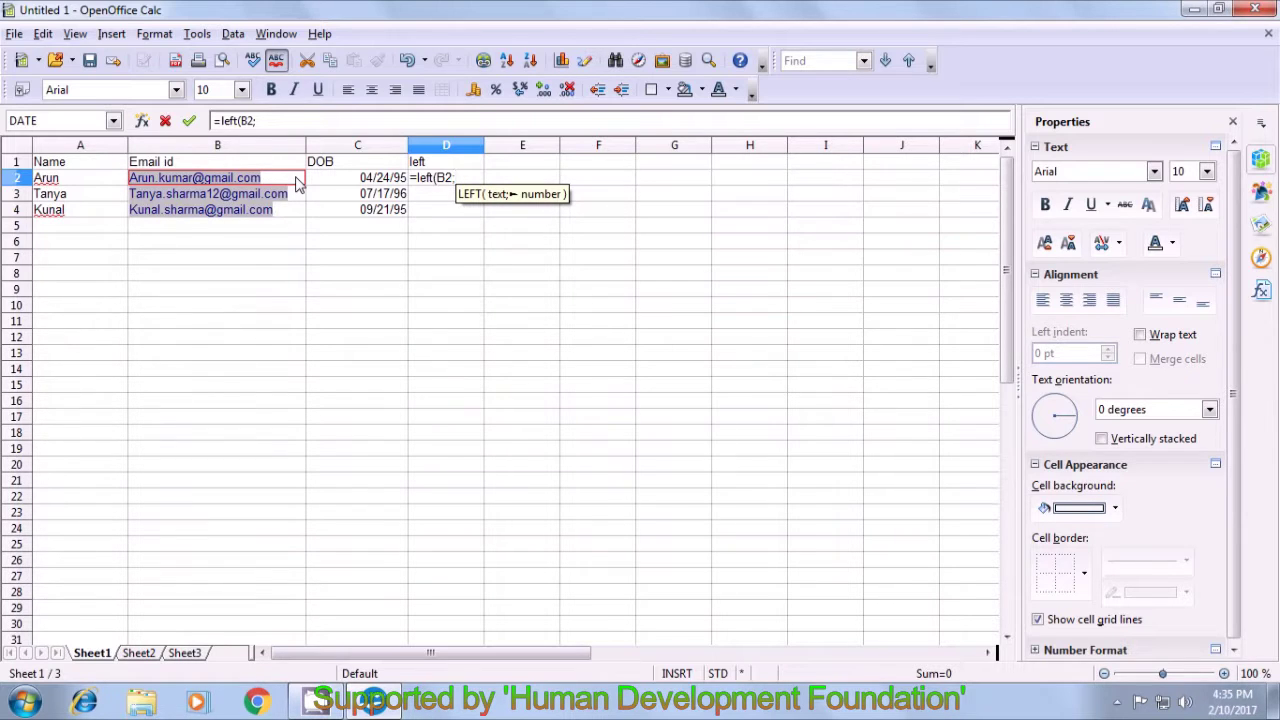
type("3")
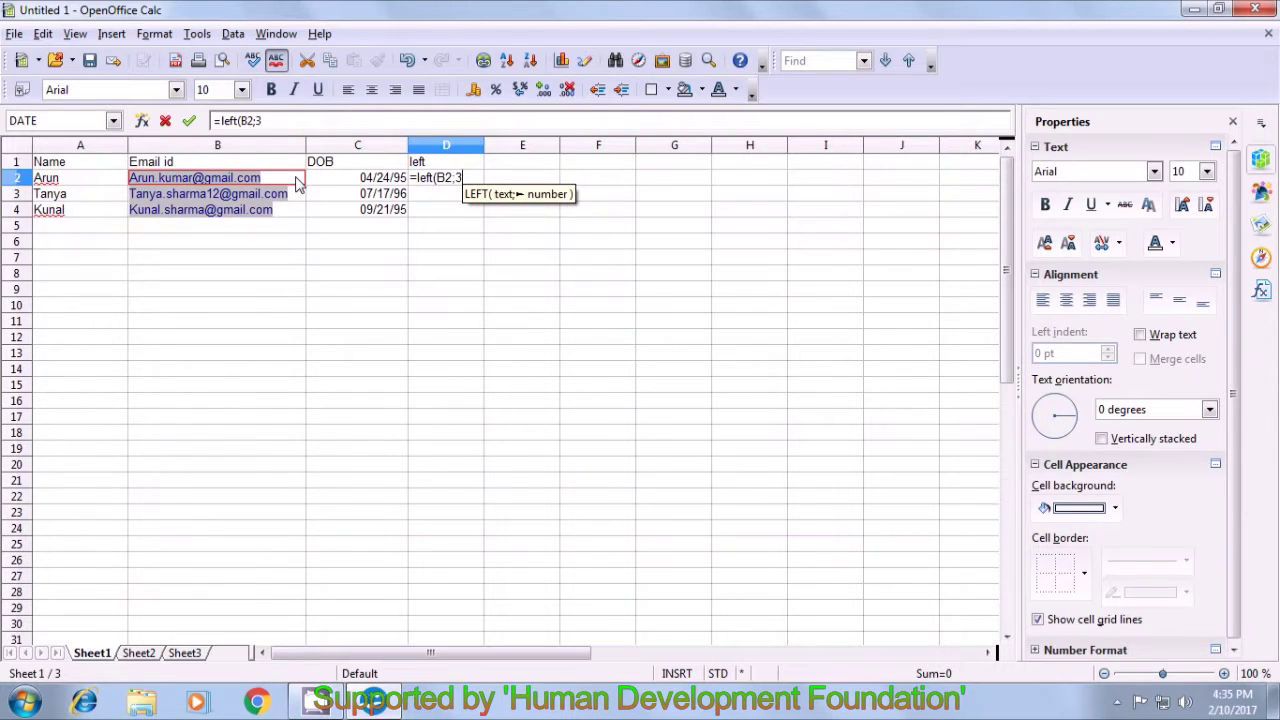
type(")")
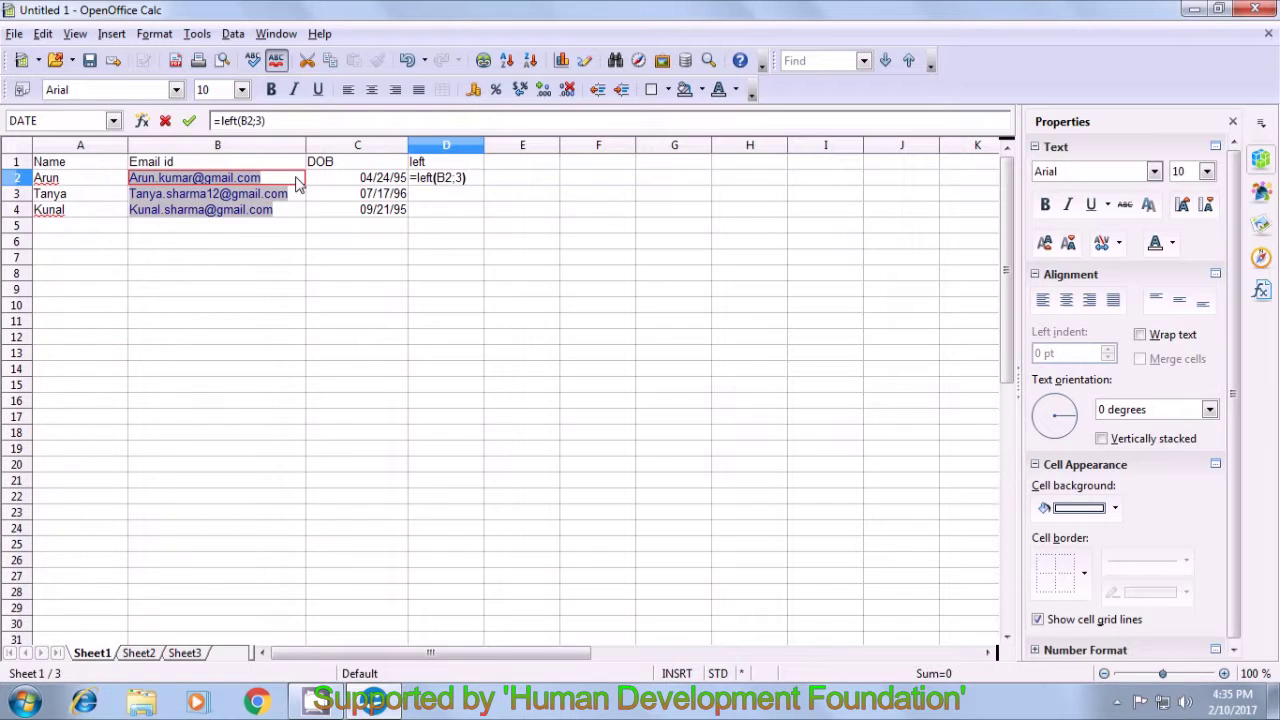
key("Return")
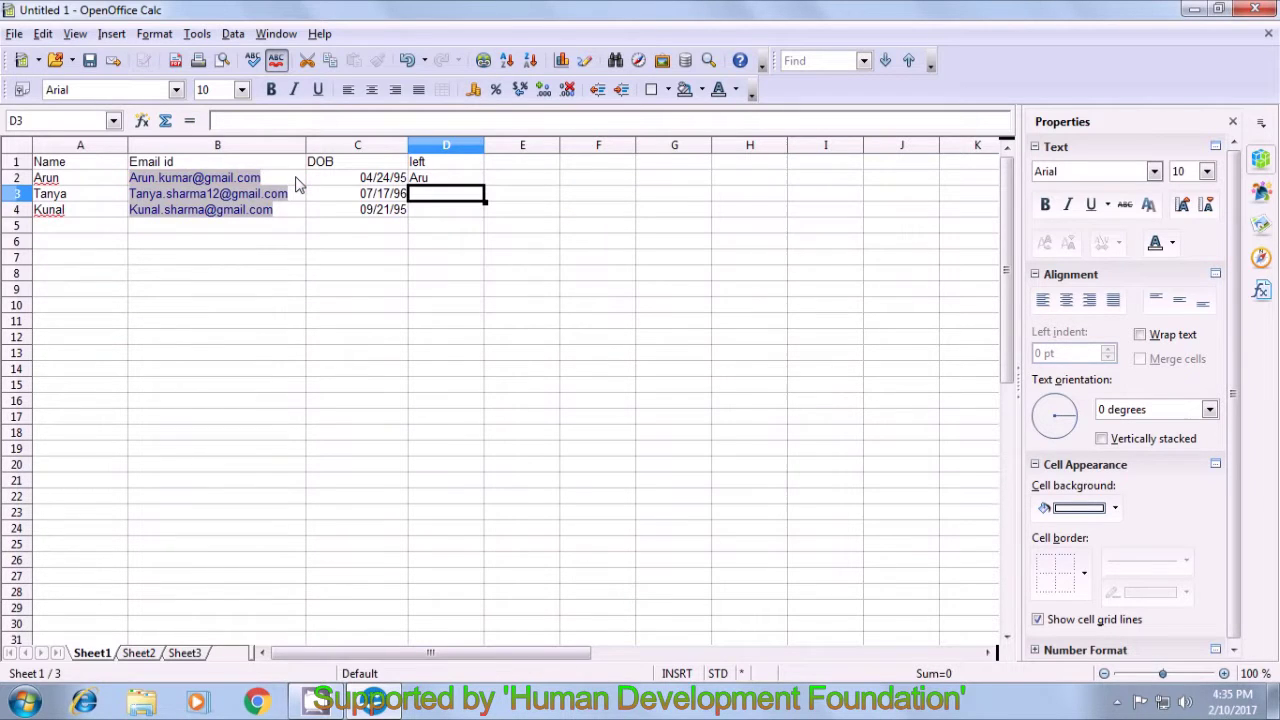
left_click(430, 181)
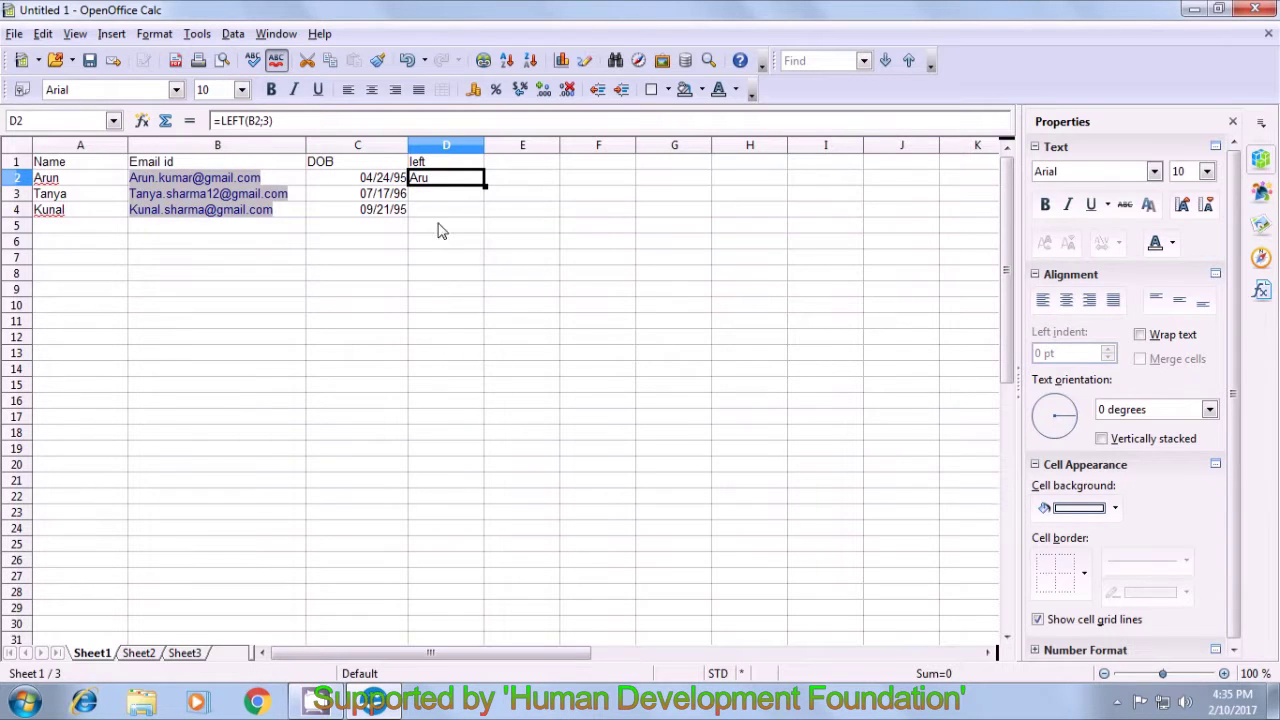
double_click(484, 185)
left_click(510, 194)
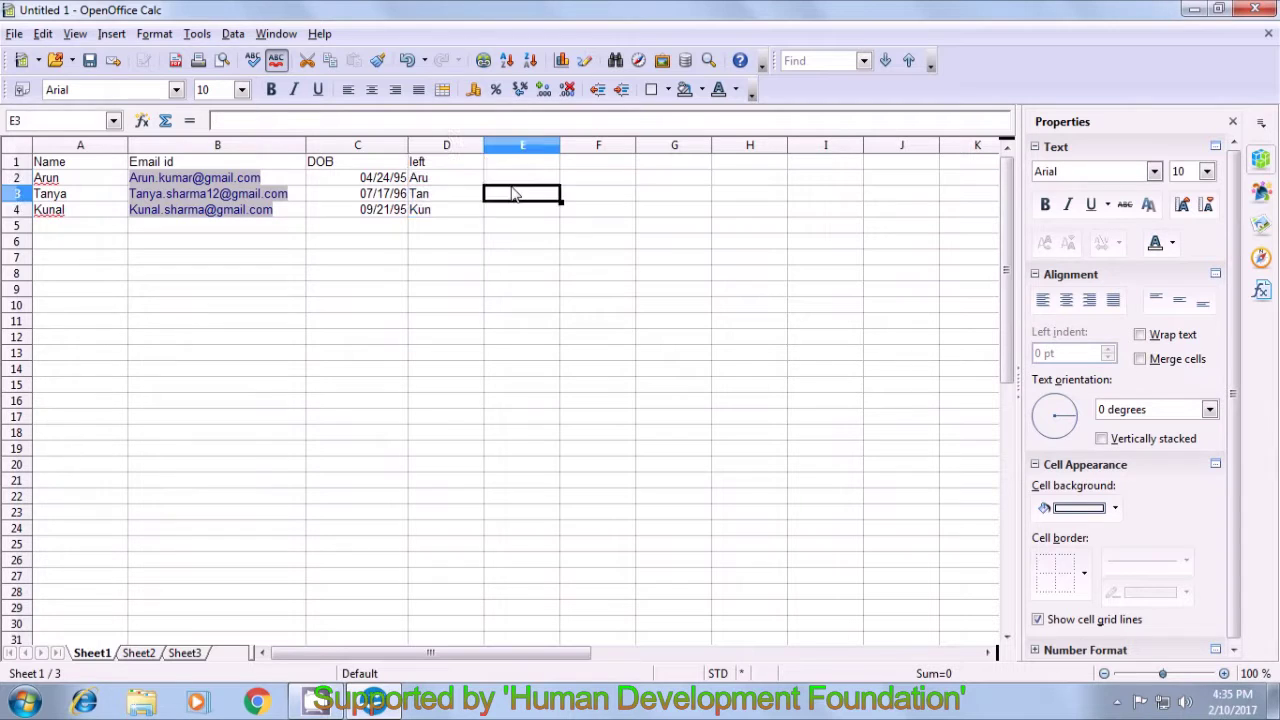
left_click(435, 230)
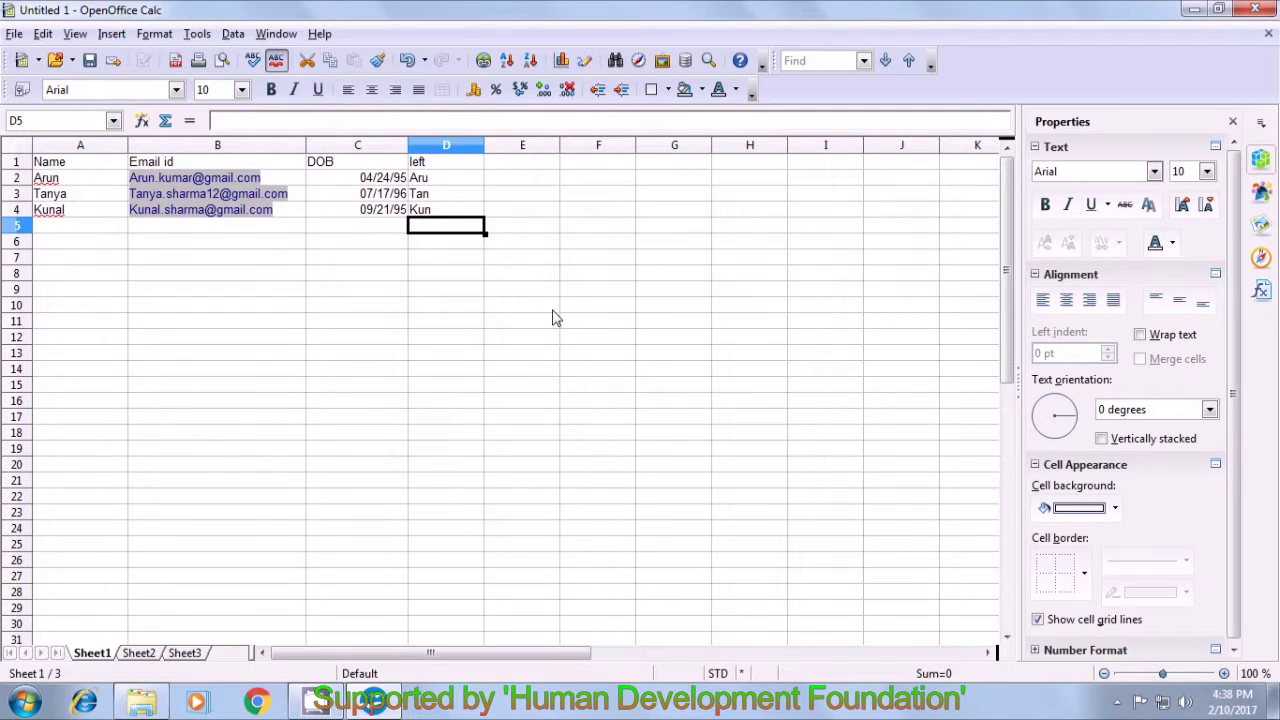
- Add the heading 'right' in E1 and enter =RIGHT(B2;4) in E2, showing '.com'
left_click(529, 168)
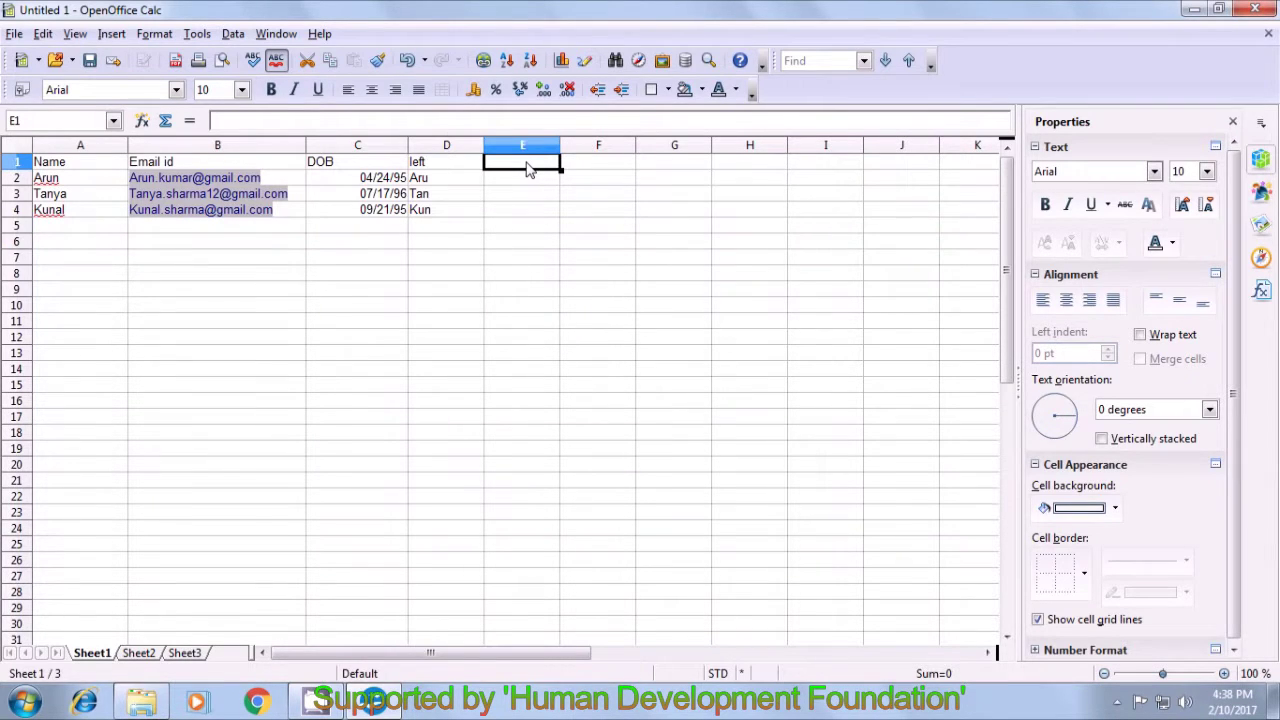
type("right")
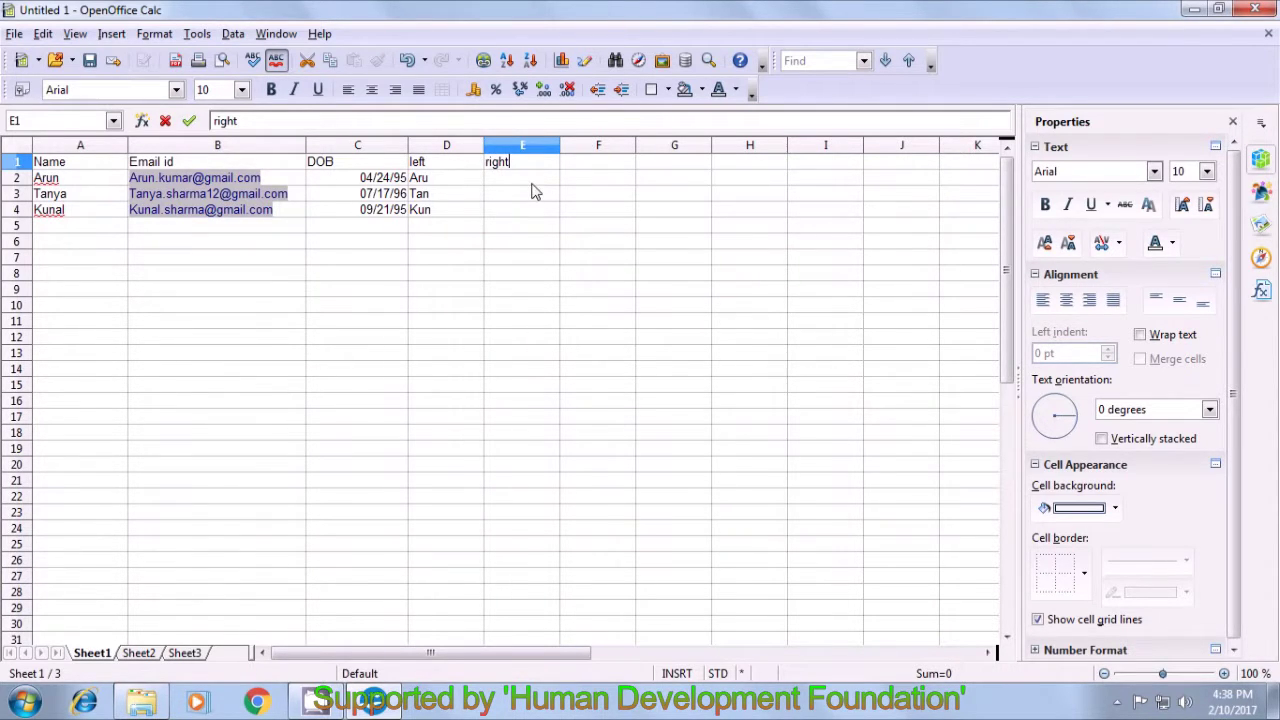
key("Return")
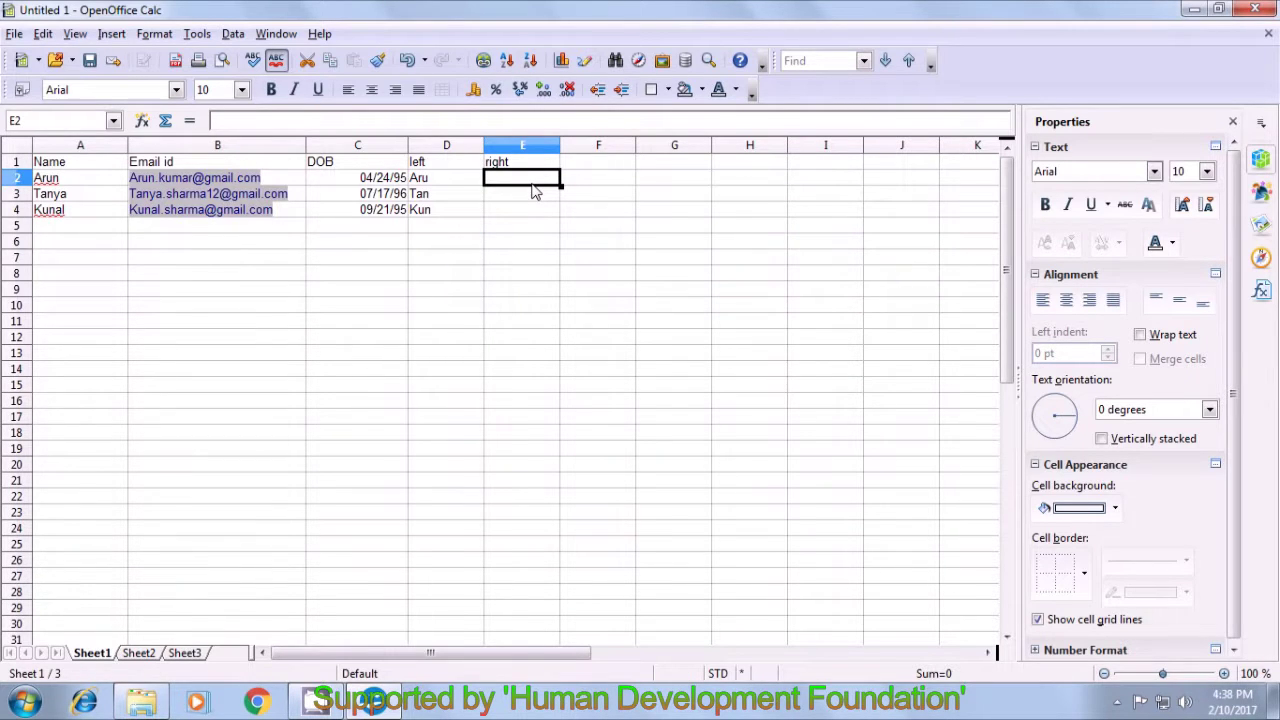
type("=")
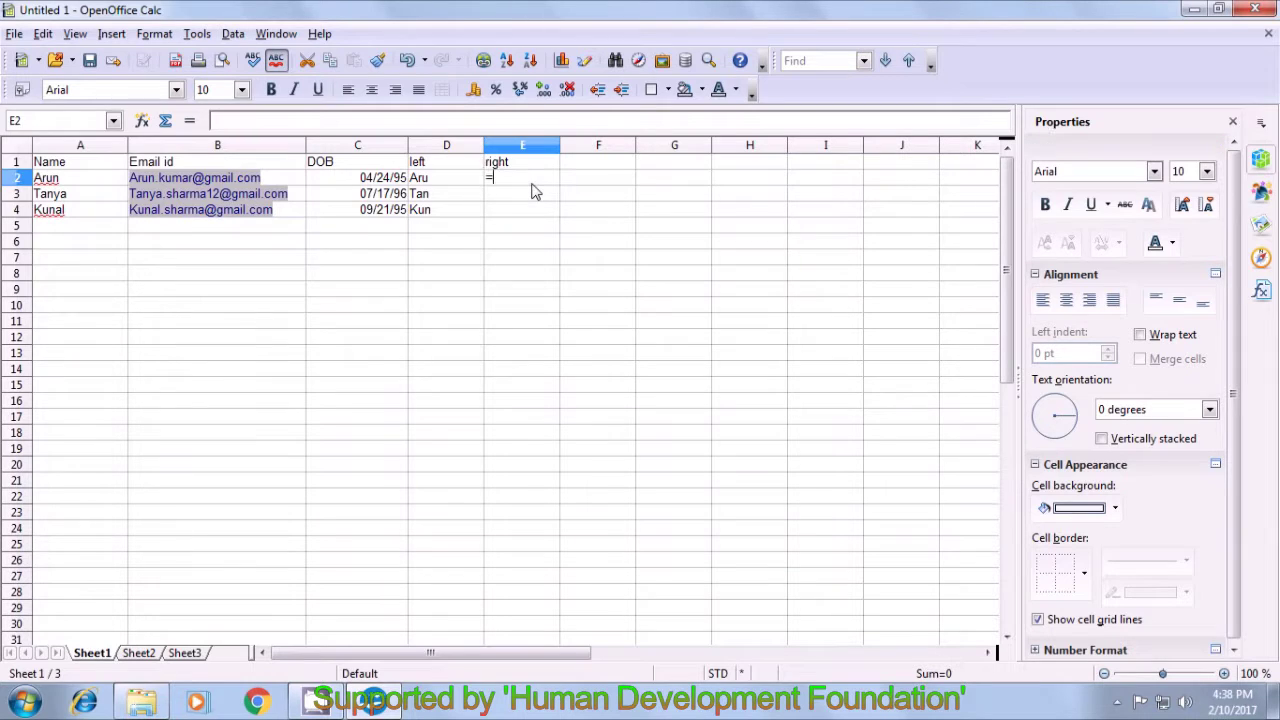
type("right")
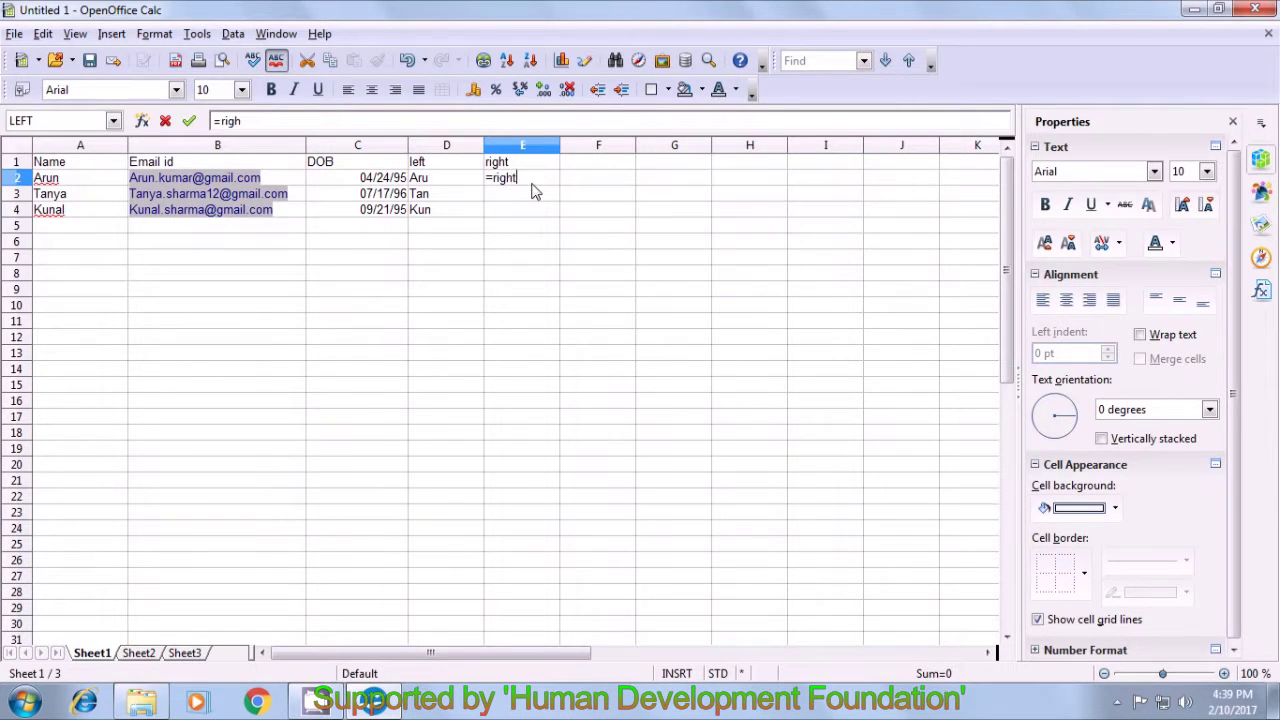
type("(")
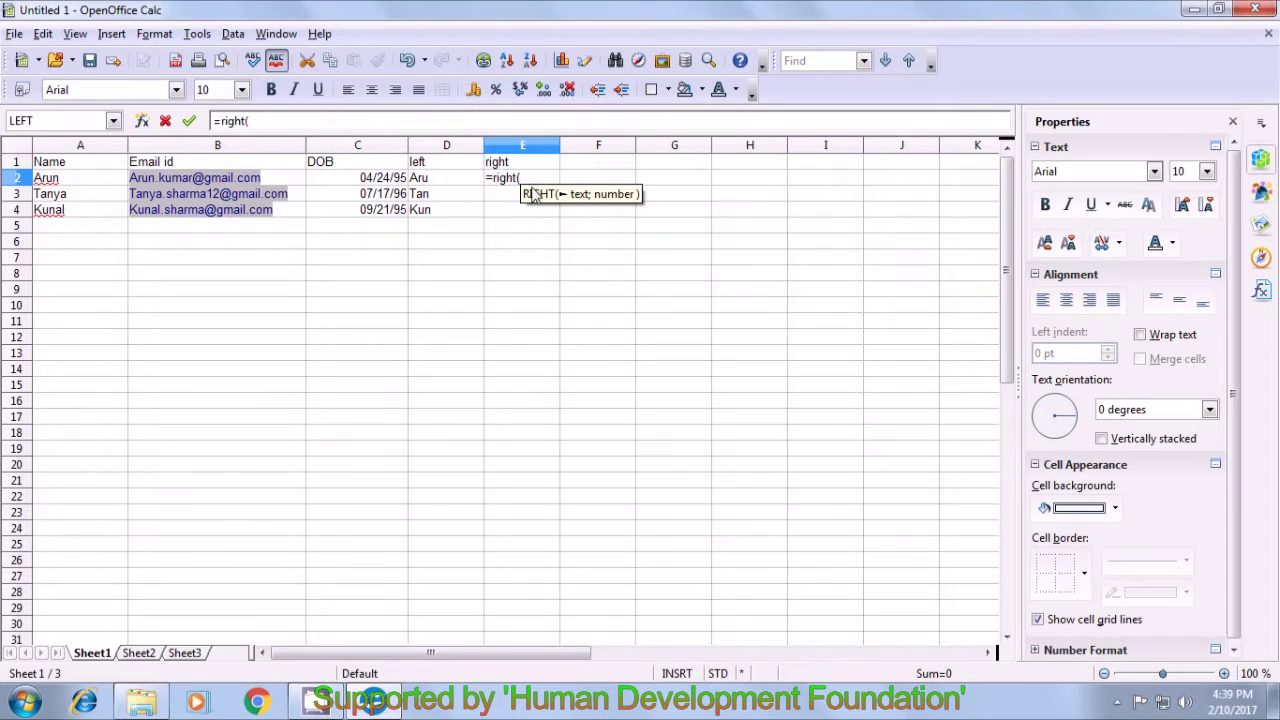
left_click(287, 180)
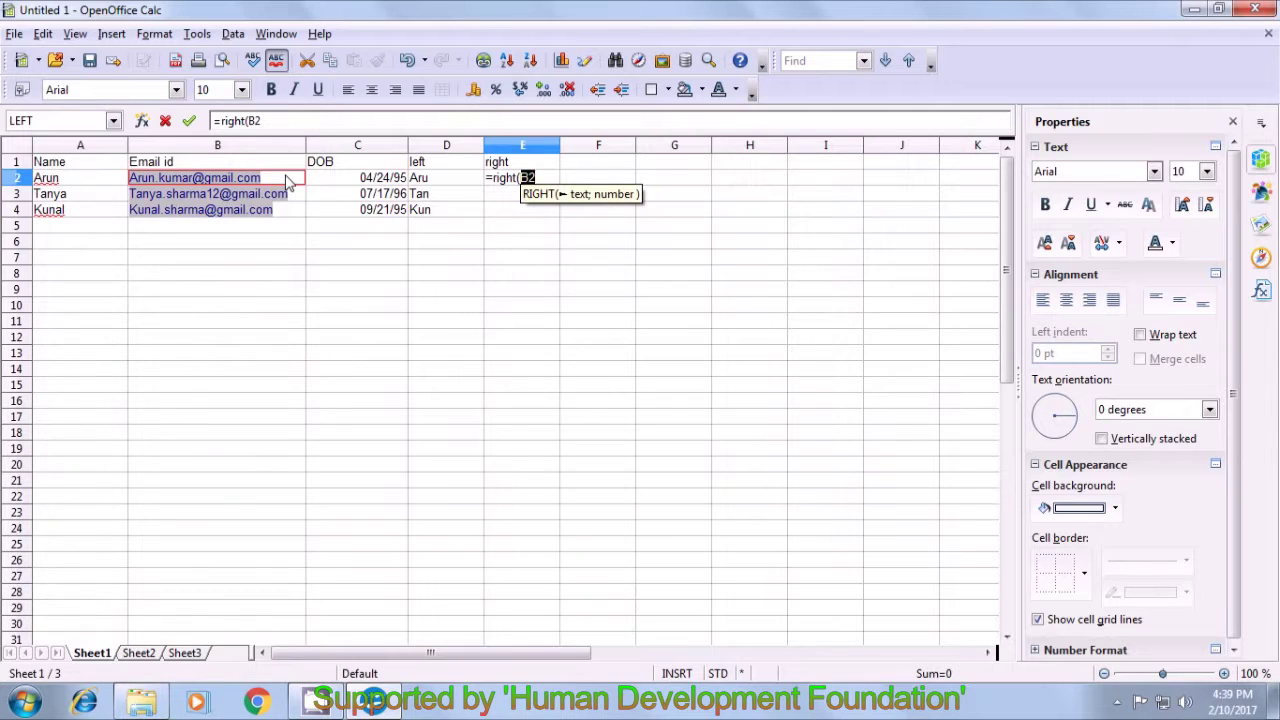
type(";")
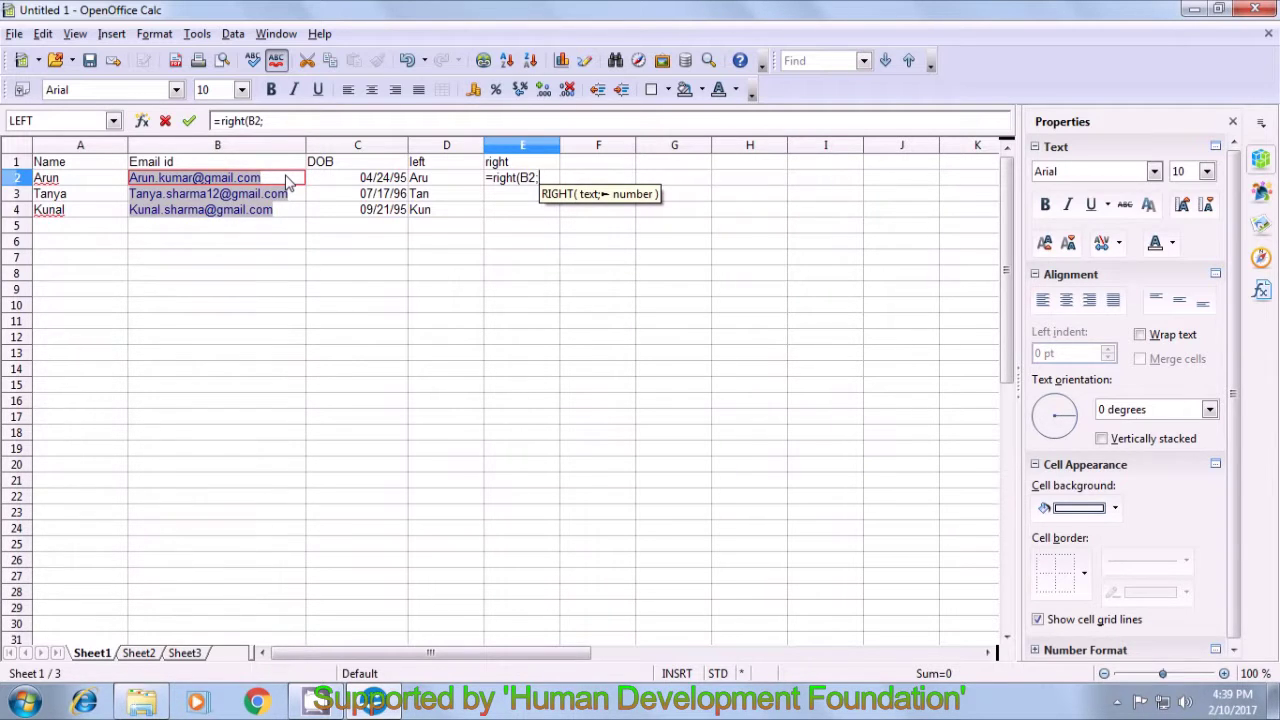
type("4")
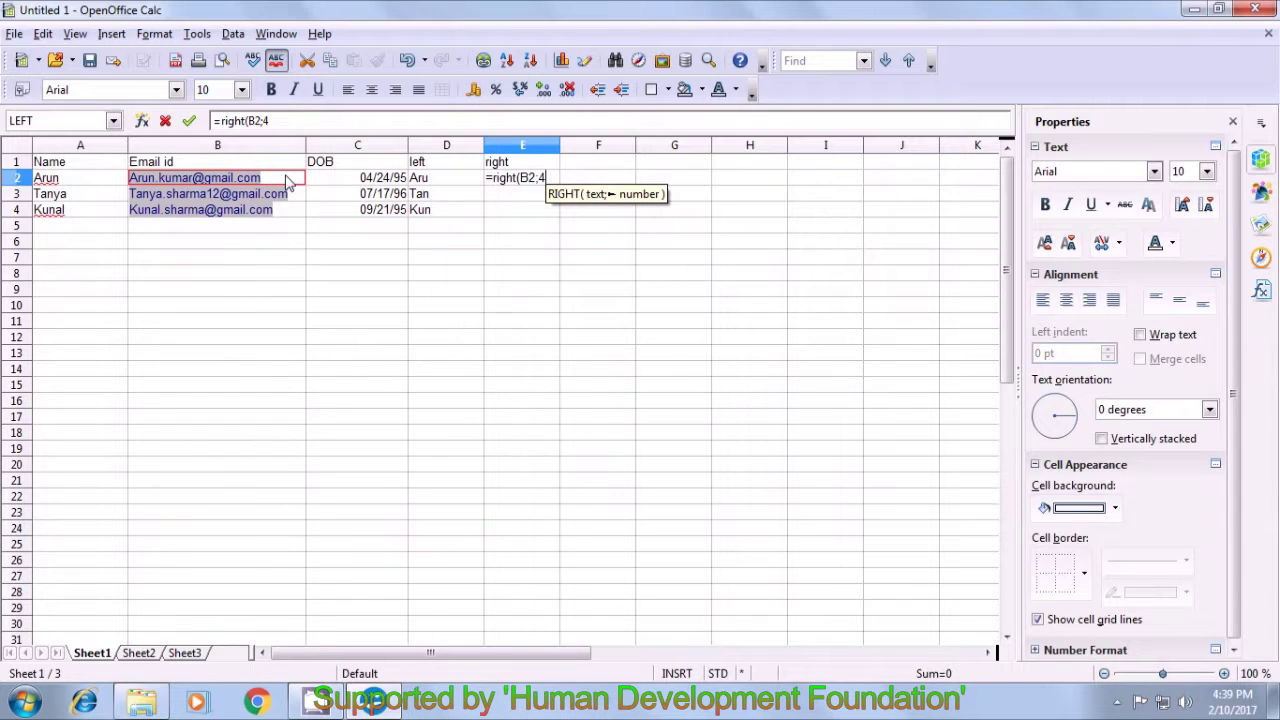
type(")")
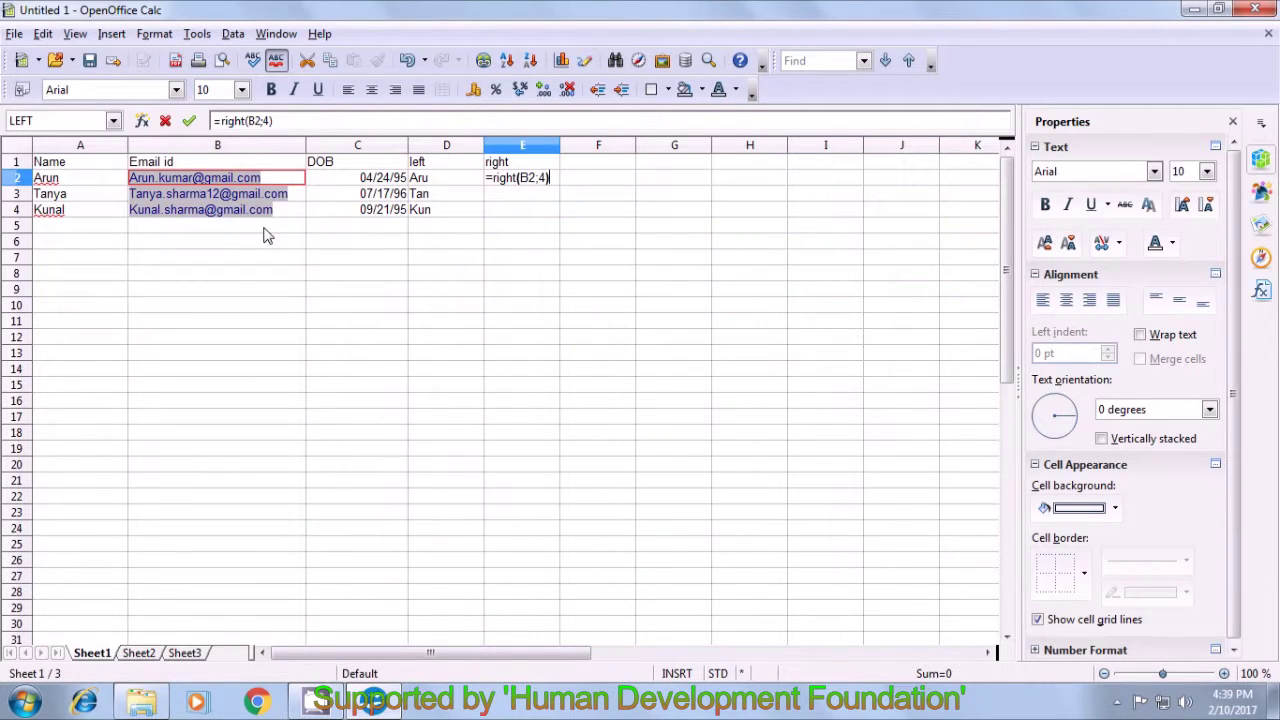
key("Return")
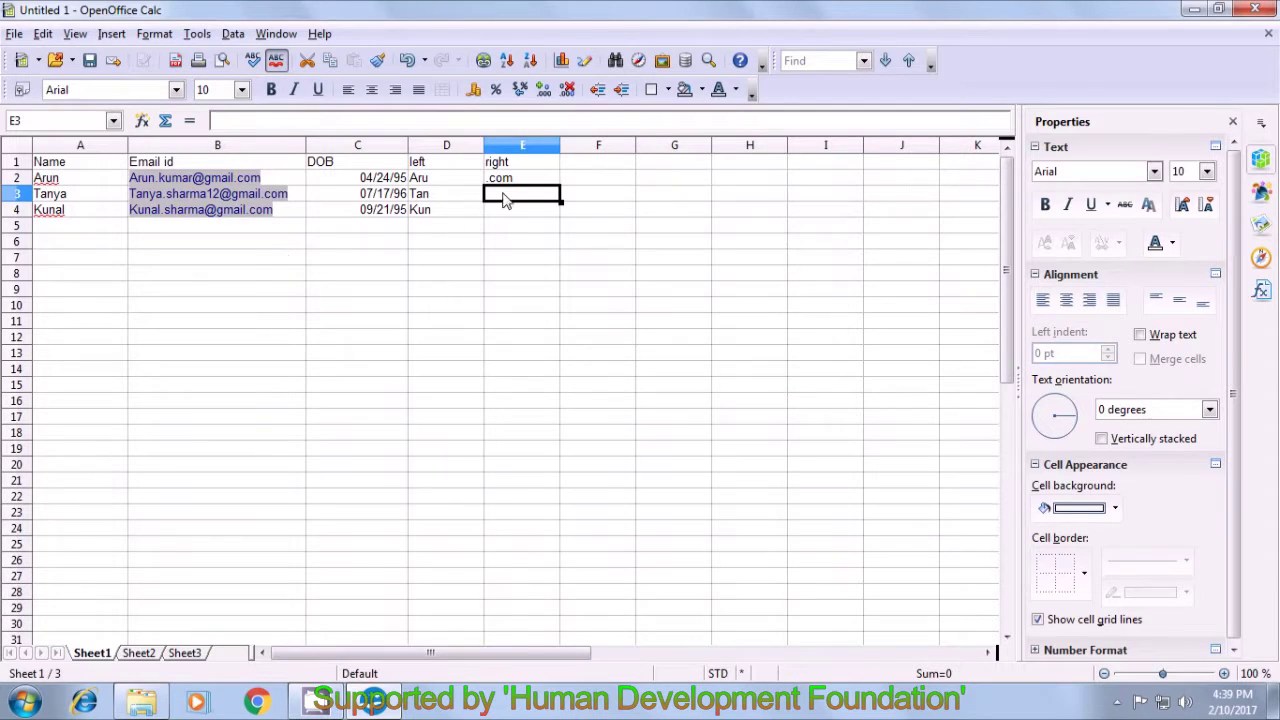
left_click(511, 183)
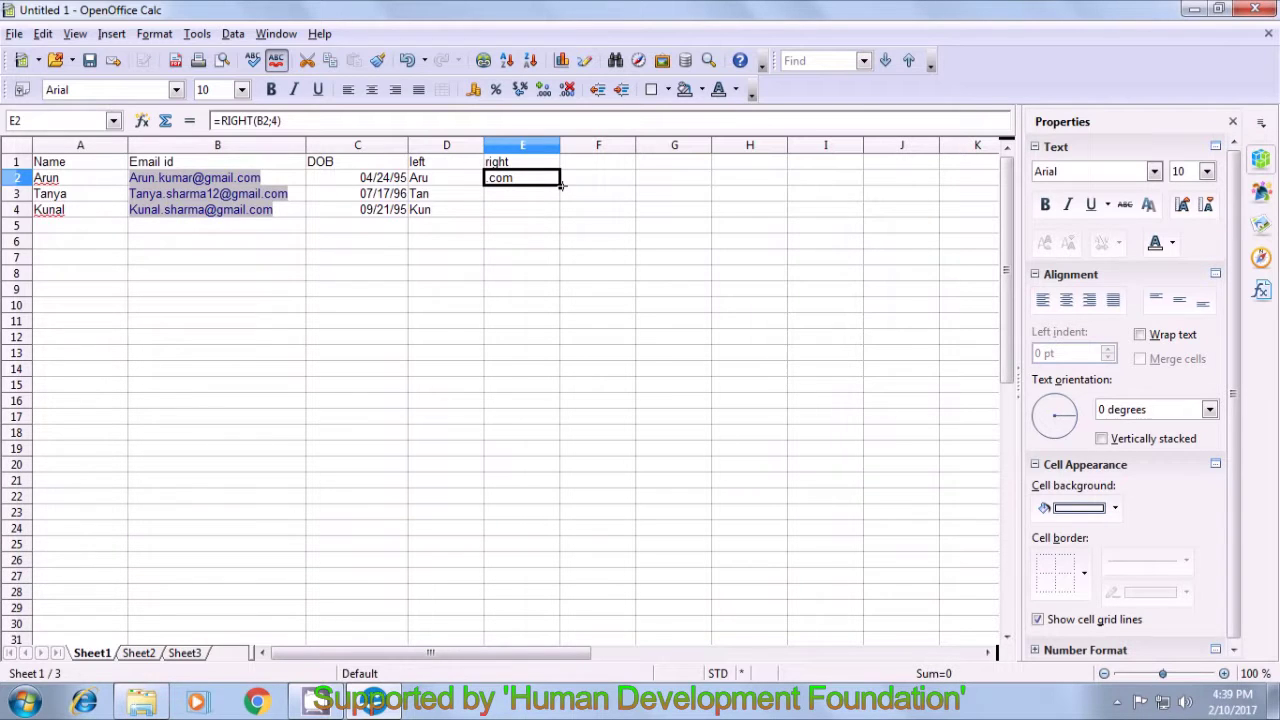
- Fill the RIGHT formula from E2 down to E4 so every row shows '.com'
left_click_drag(560, 185, 560, 212)
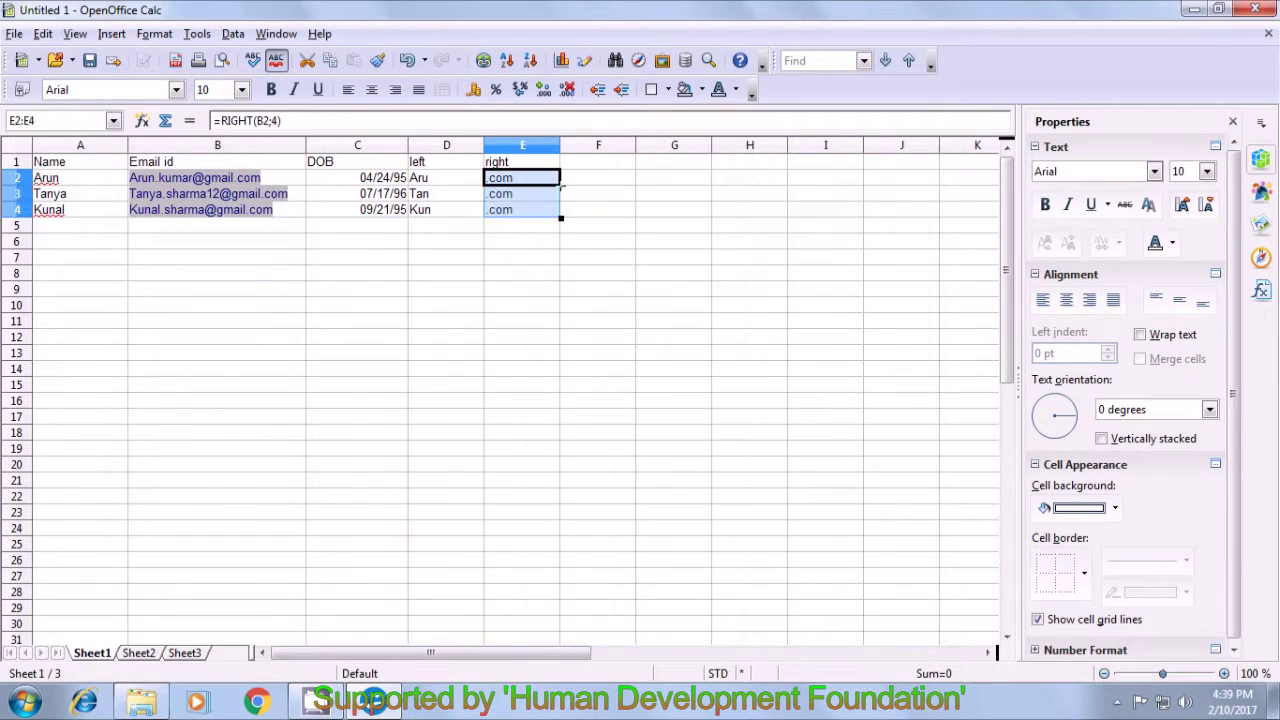
left_click(534, 230)
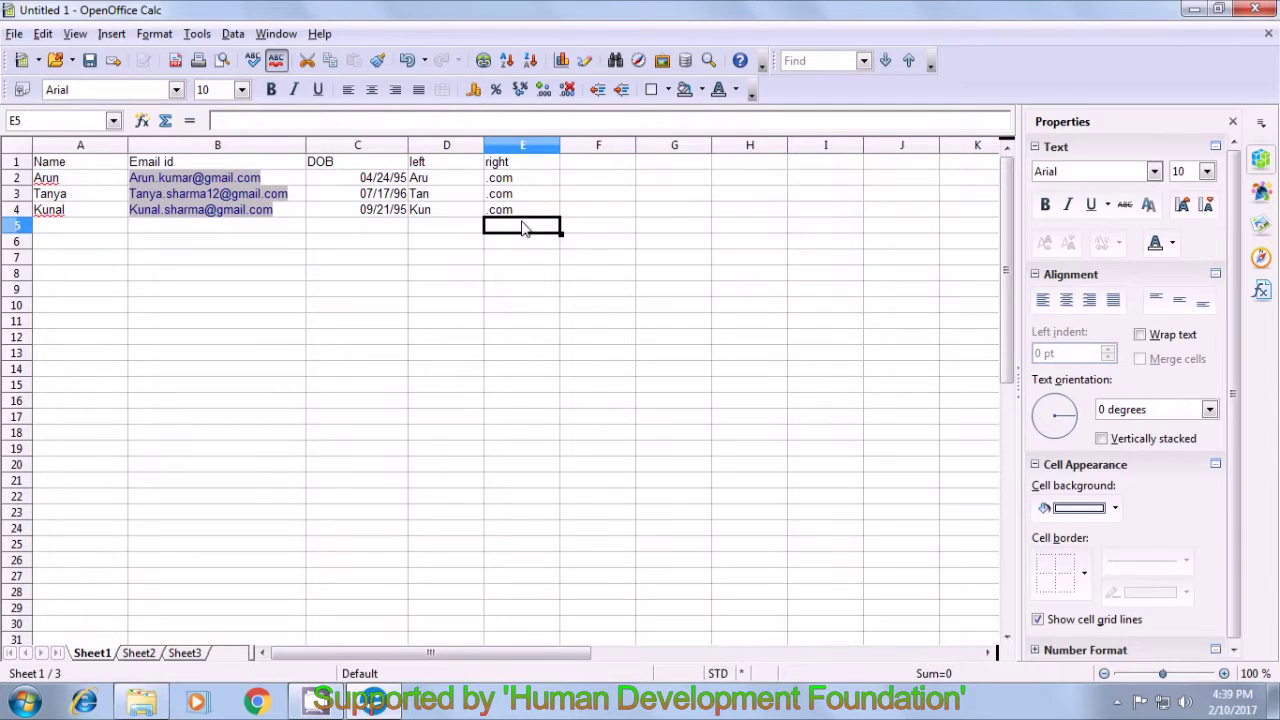
left_click(590, 196)
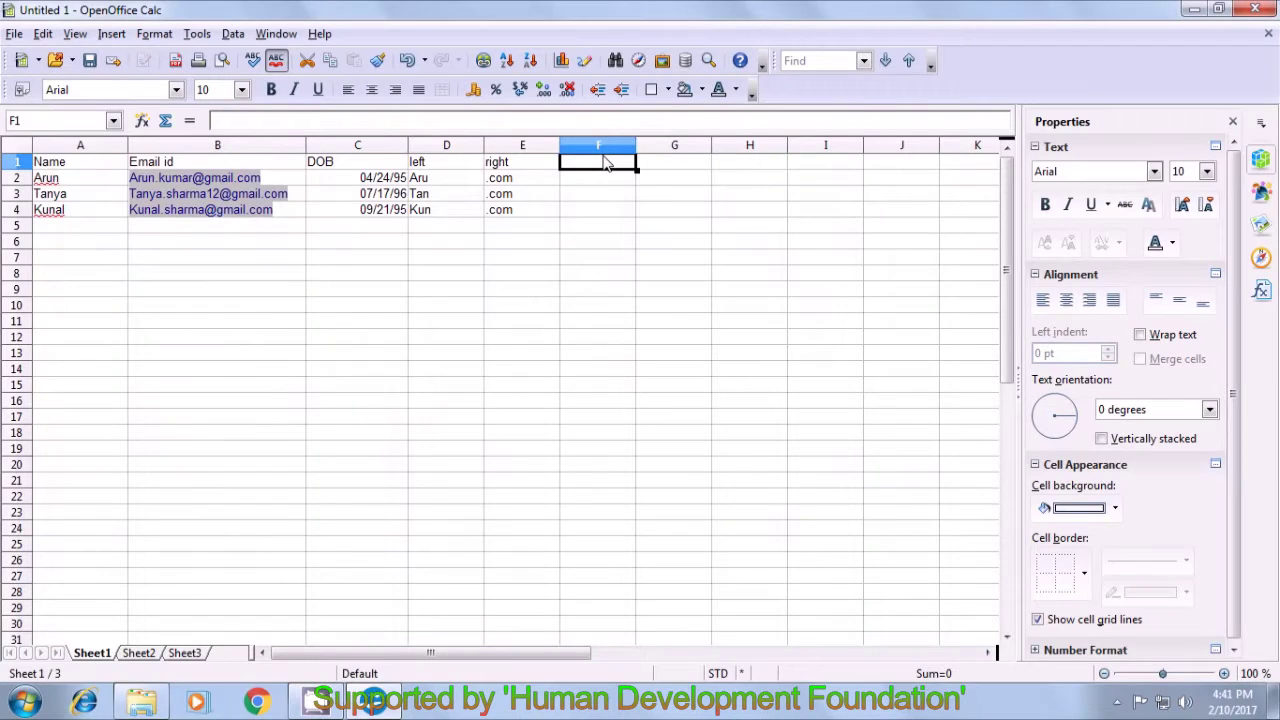
- Add the heading 'mid' in F1 and enter =MID(B2;5;5) in F2
type("mid")
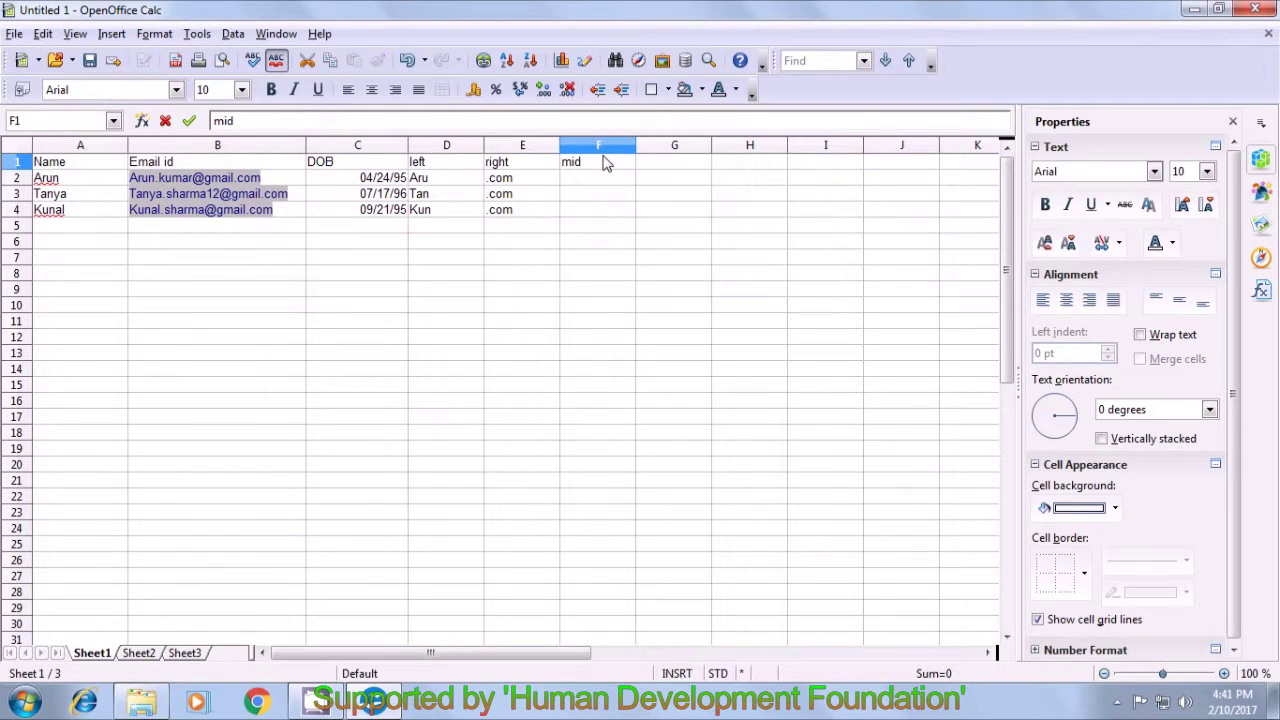
key("Return")
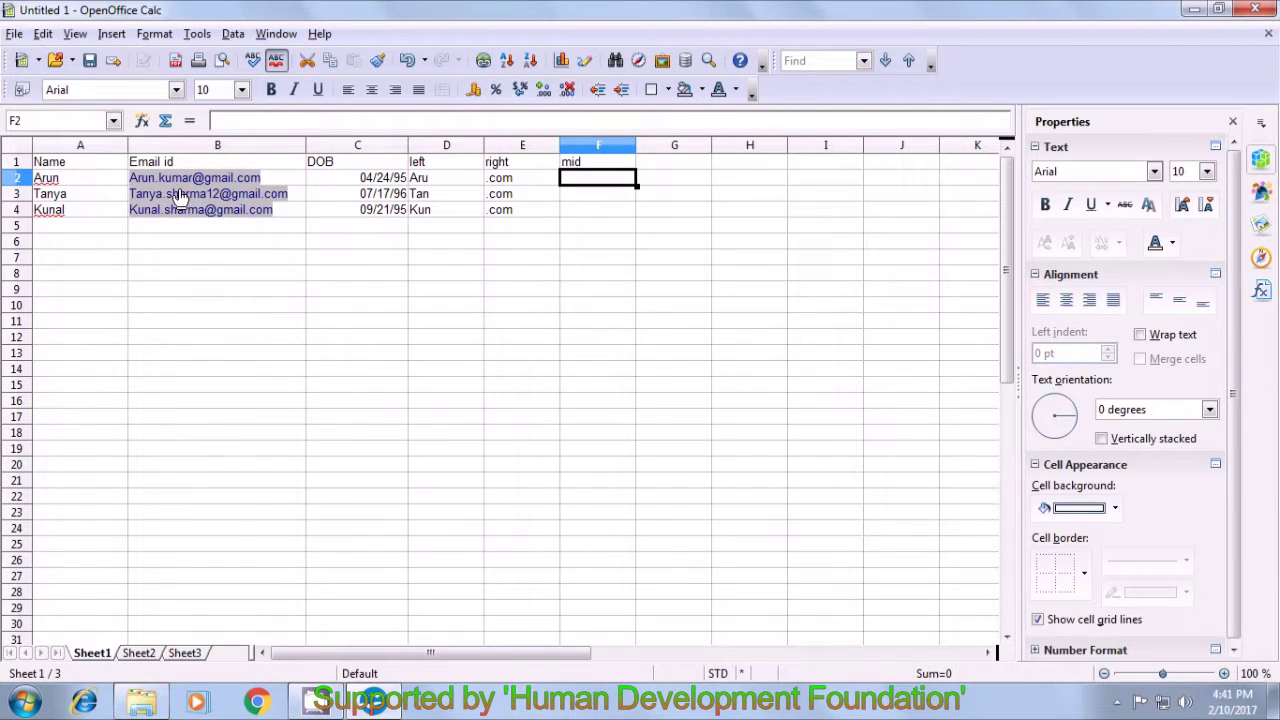
type("=")
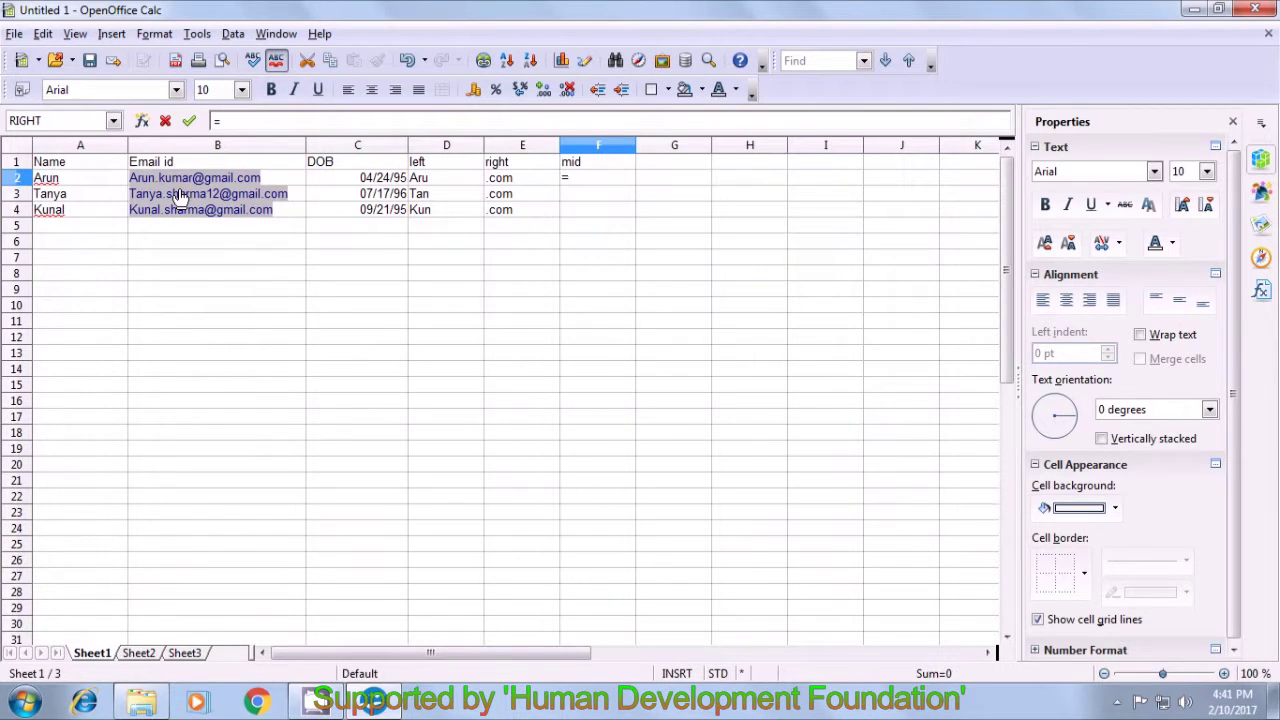
type("m")
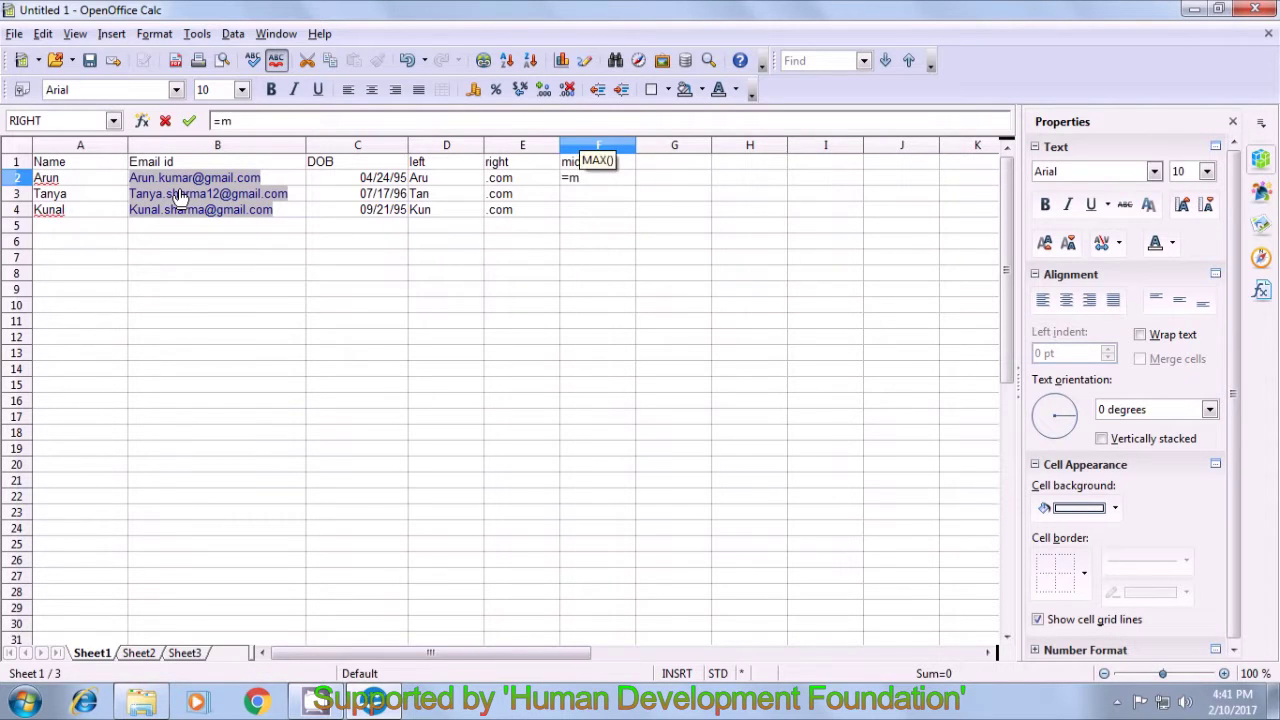
type("id(")
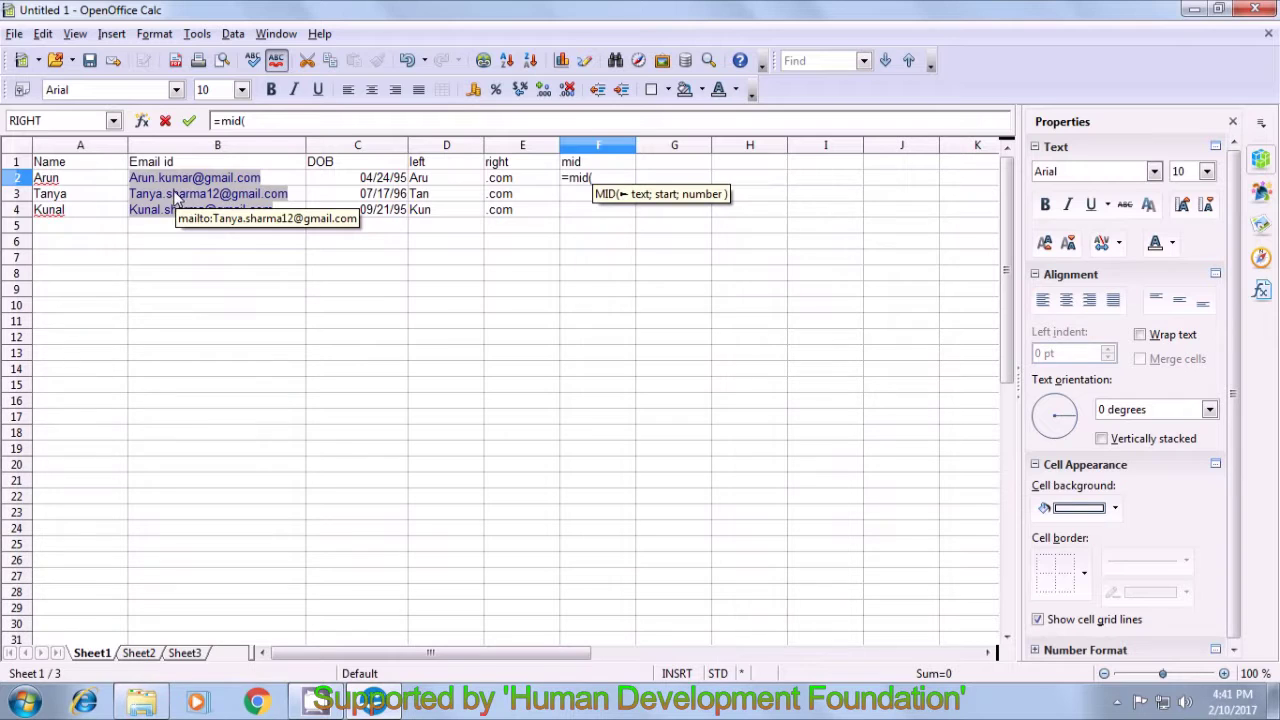
left_click(283, 181)
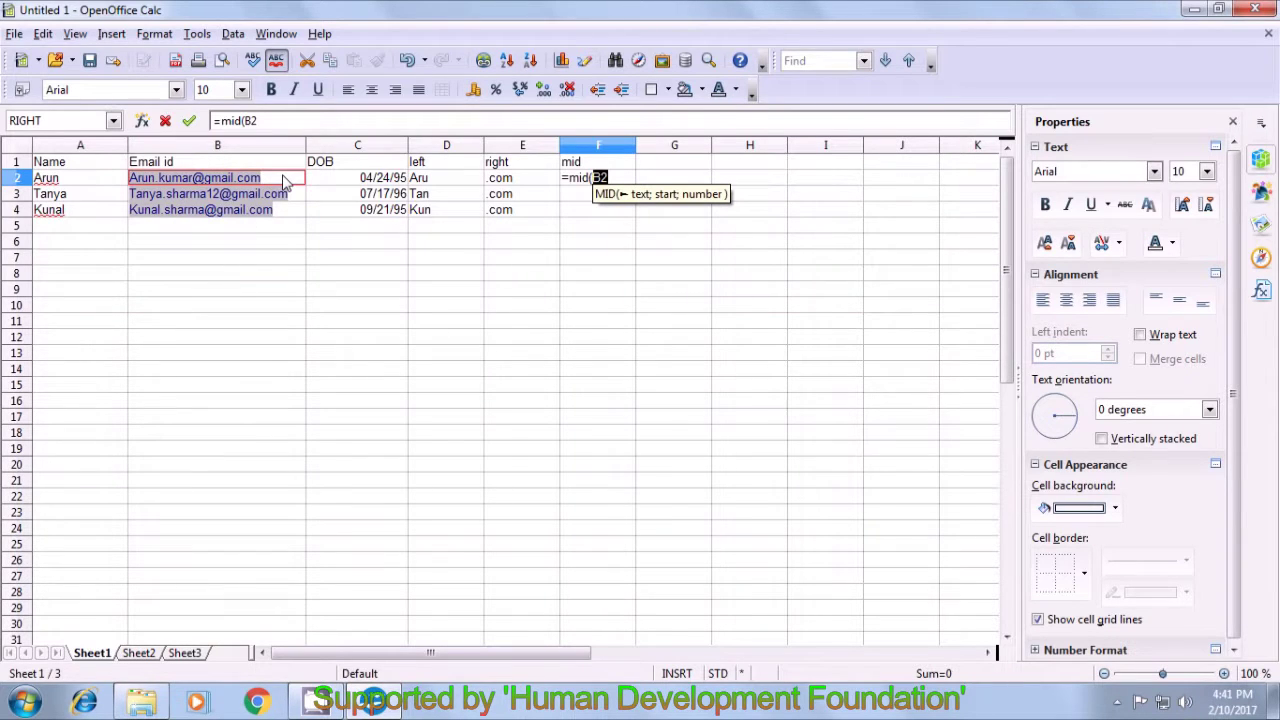
type(";")
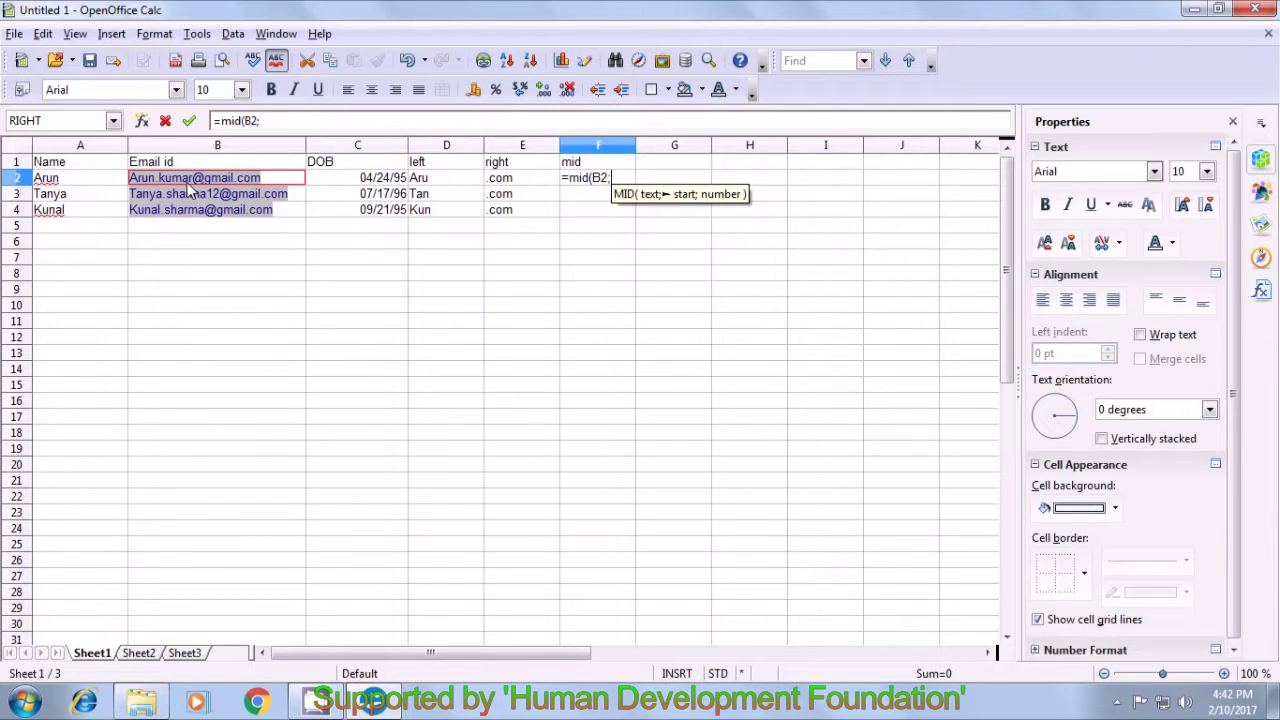
type("5")
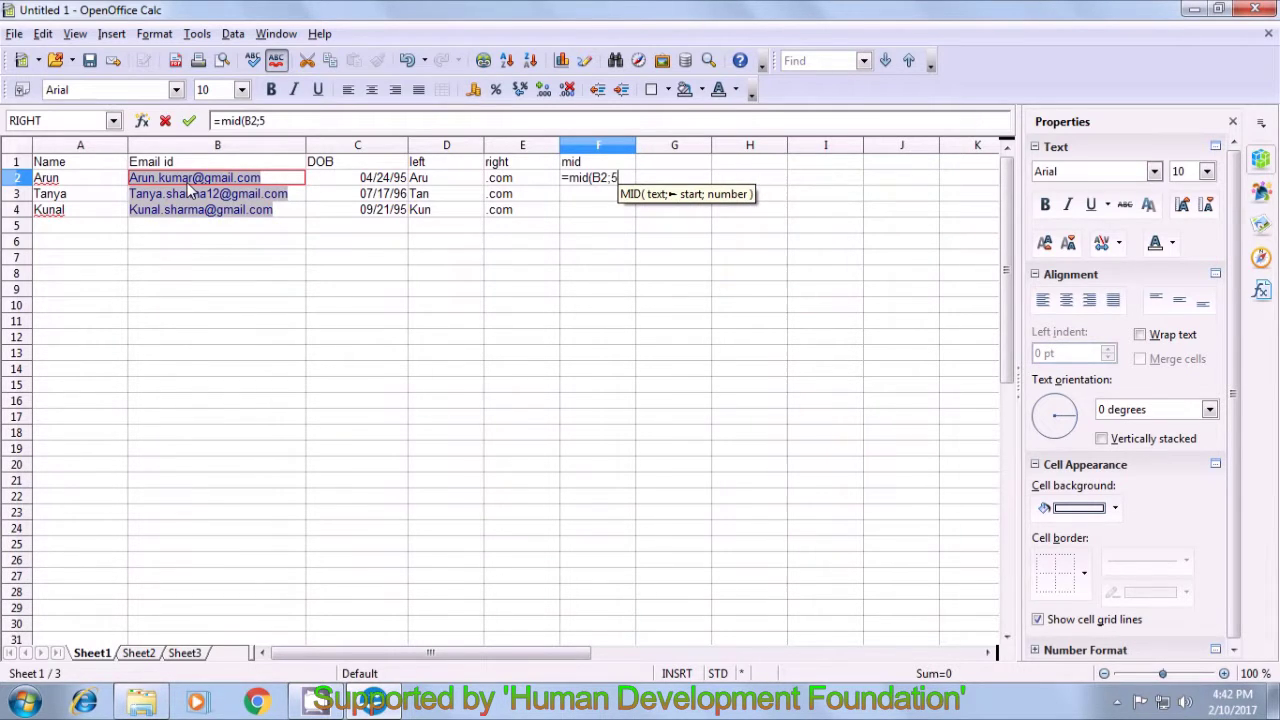
type(";")
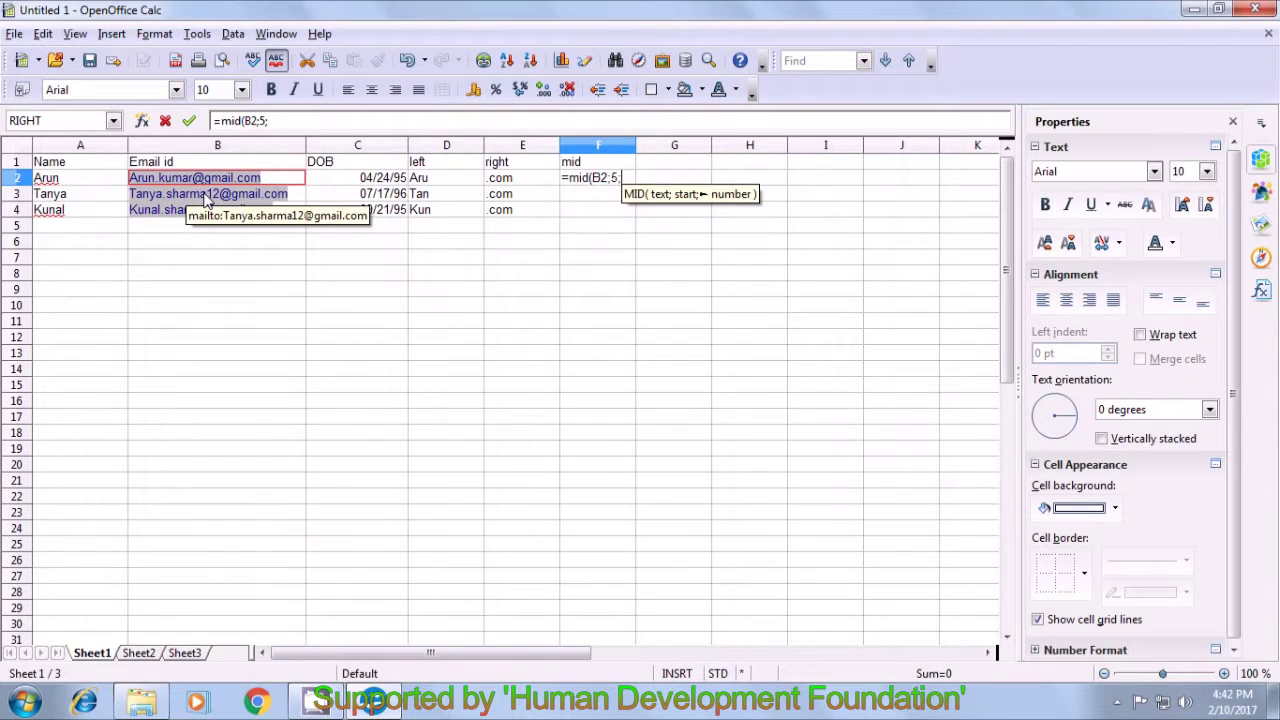
type("5")
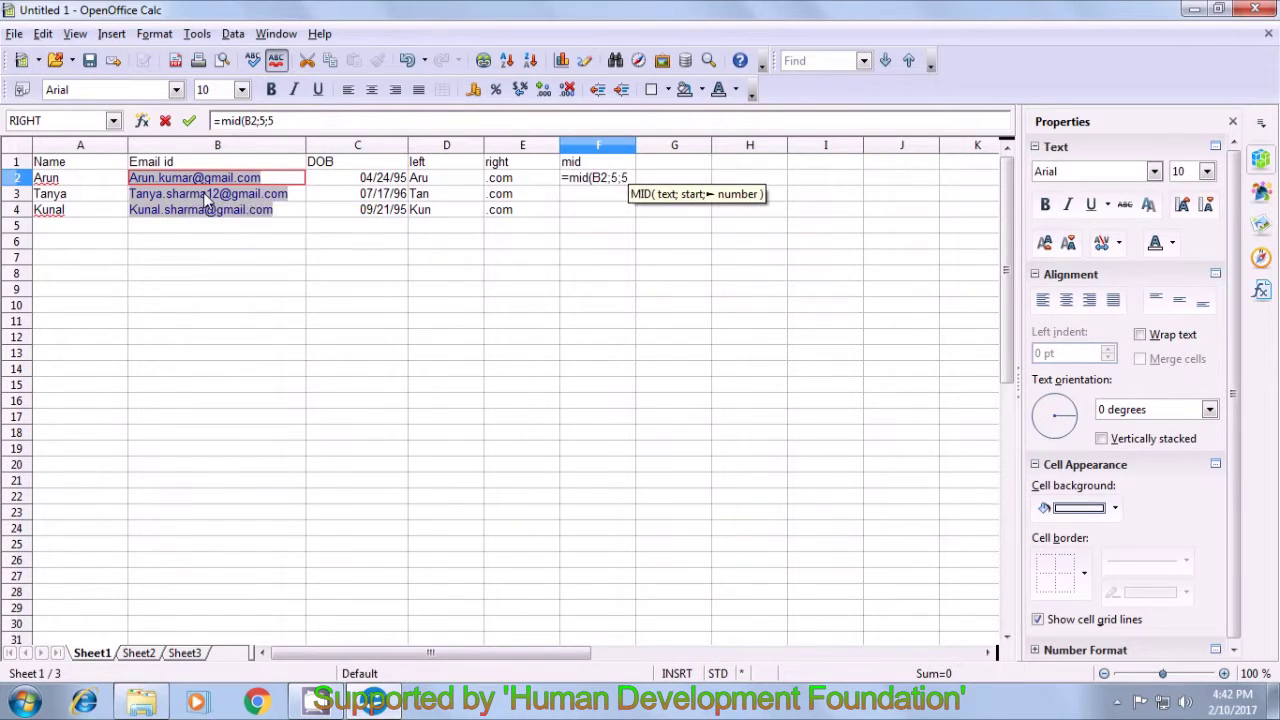
type(")")
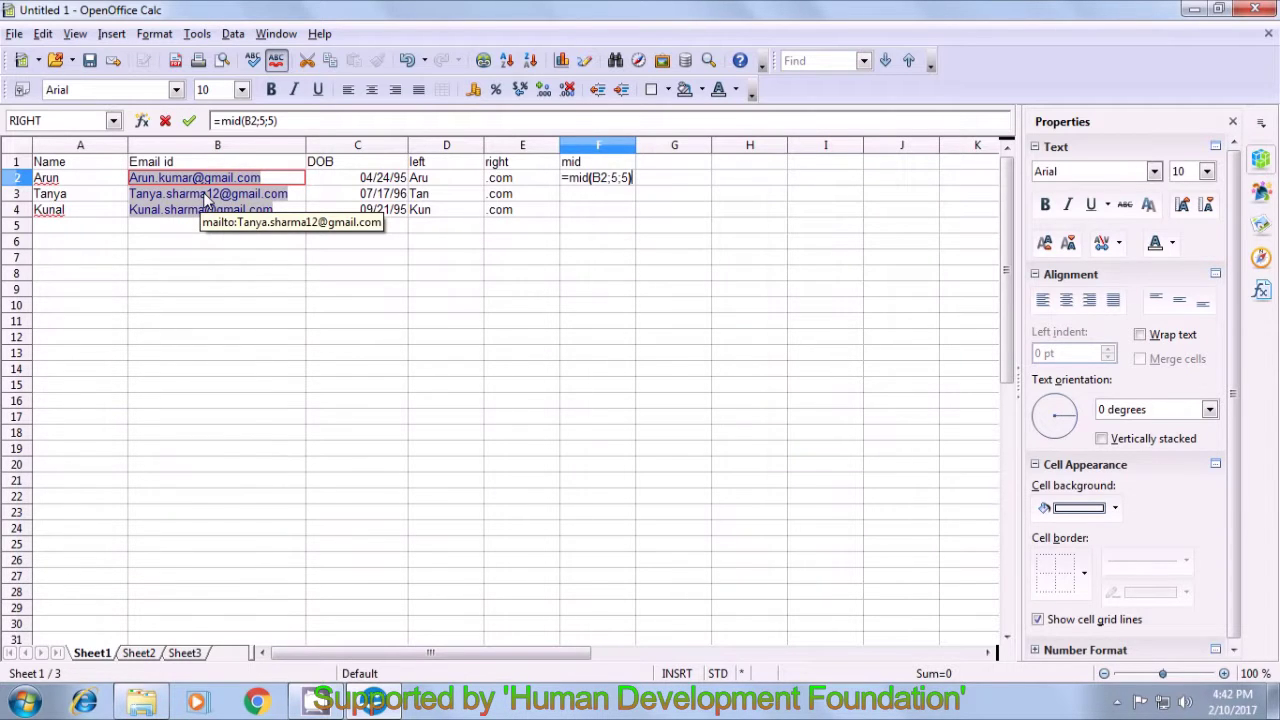
key("Return")
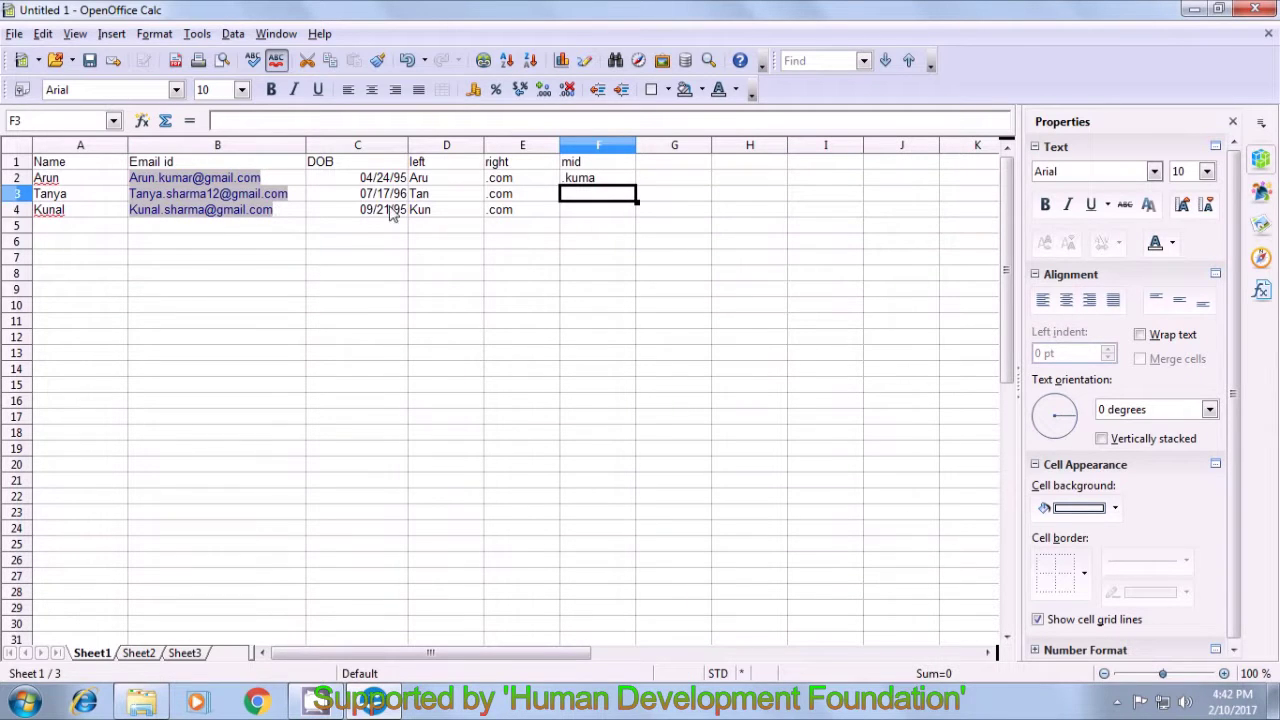
- Correct F2 to =MID(B2;6;5) so it extracts the surname from the email
left_click(599, 182)
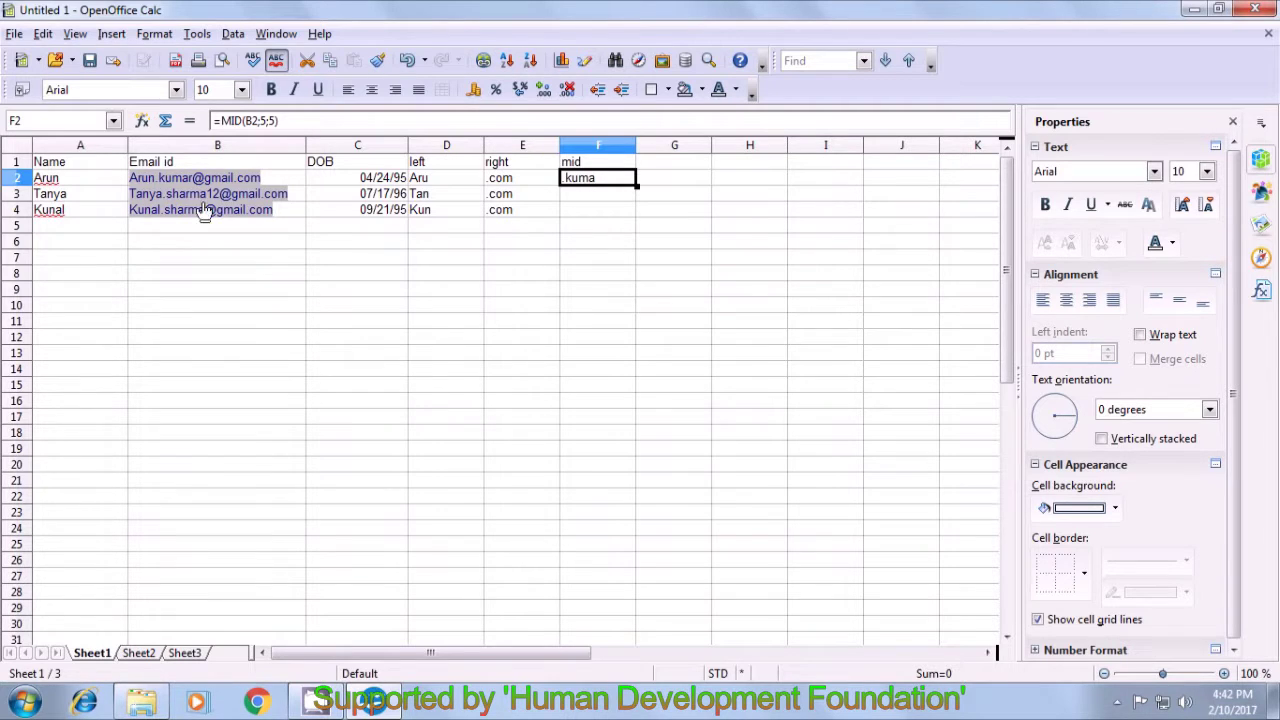
left_click(276, 120)
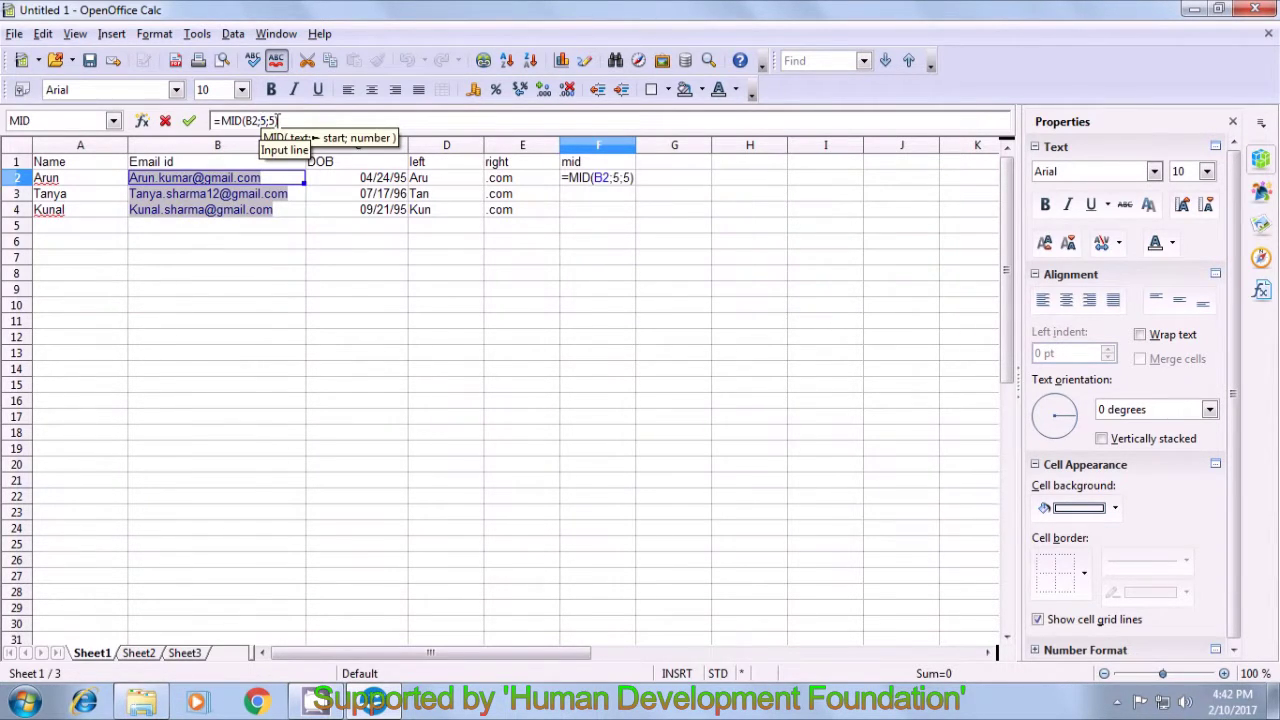
key("BackSpace")
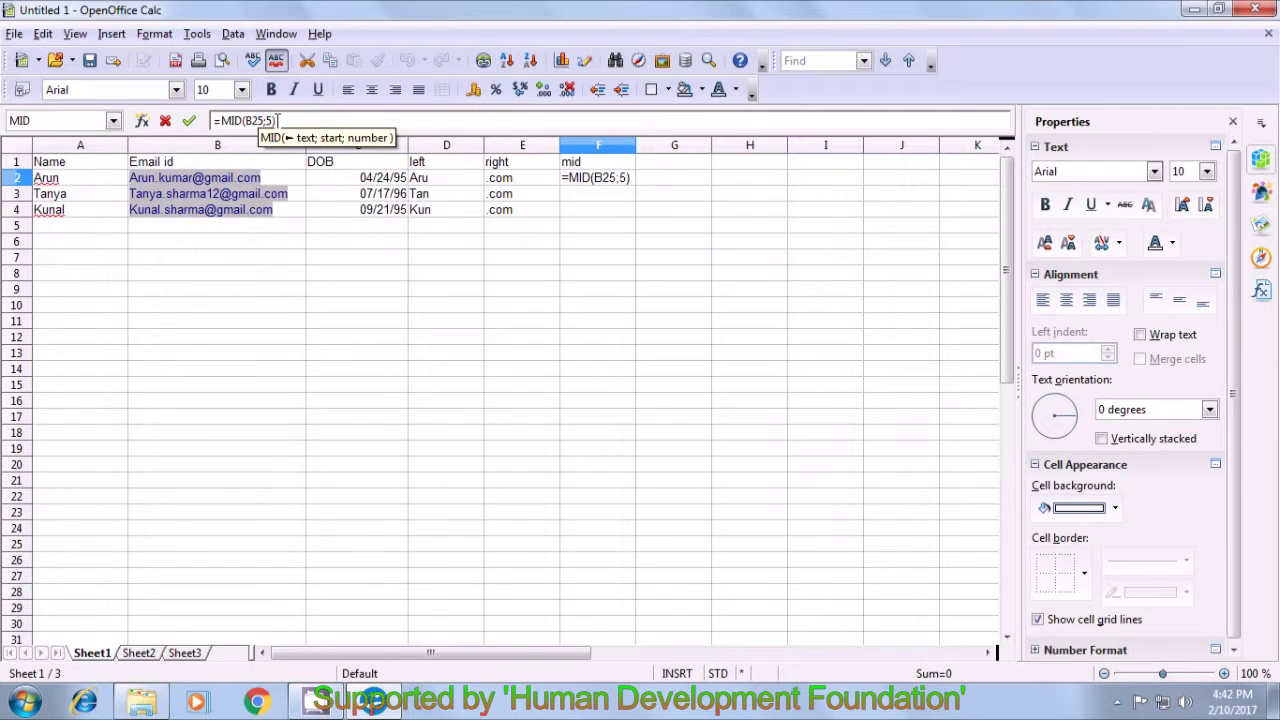
type(";")
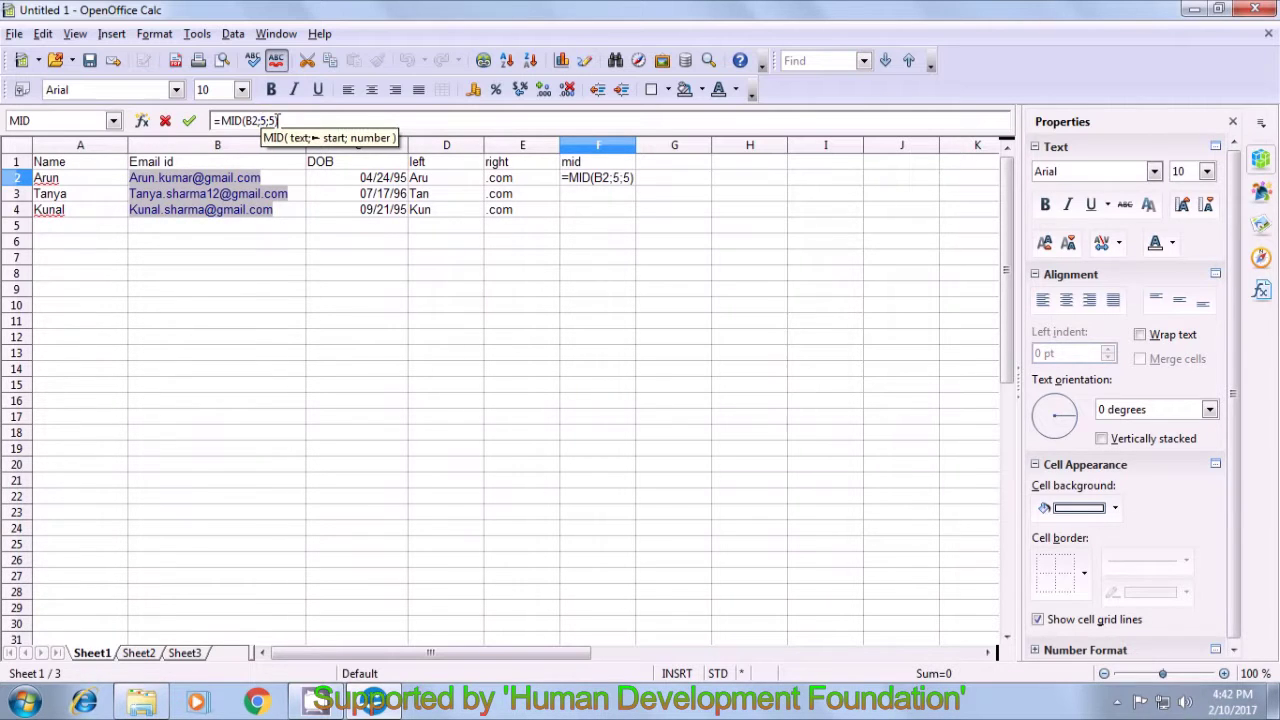
key("BackSpace")
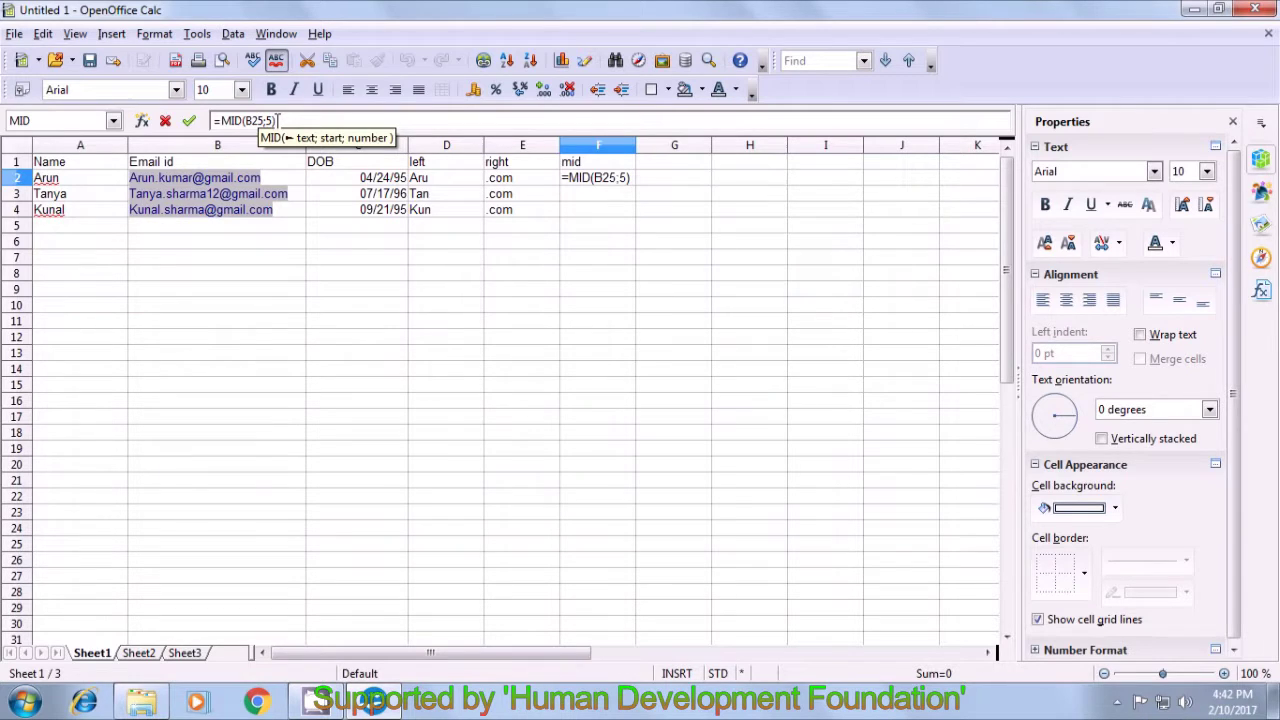
type(";")
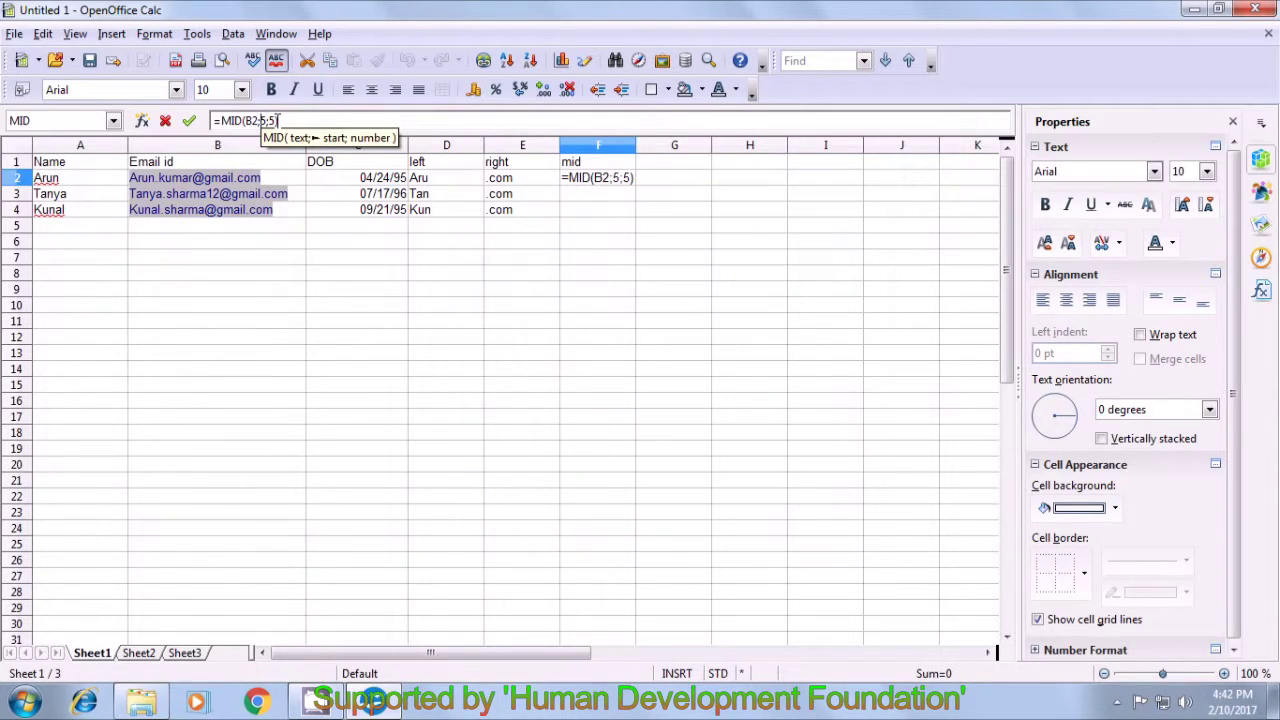
key("Delete")
type("6")
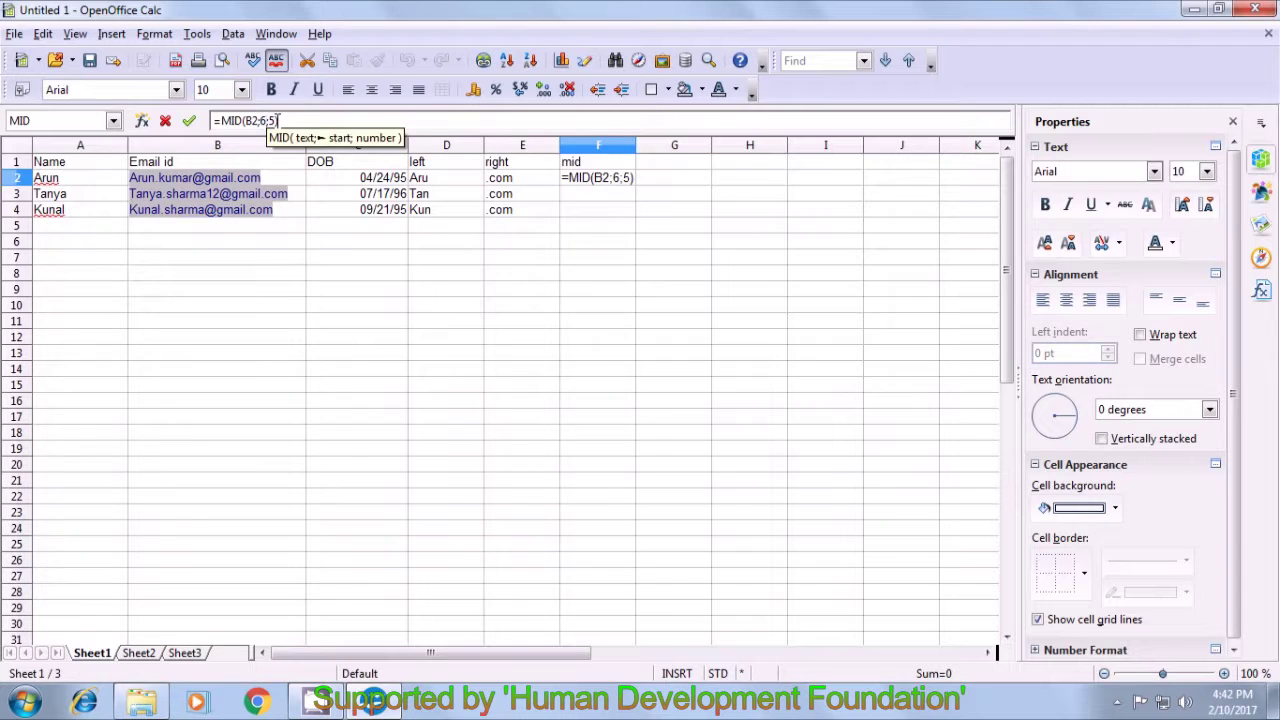
key("Return")
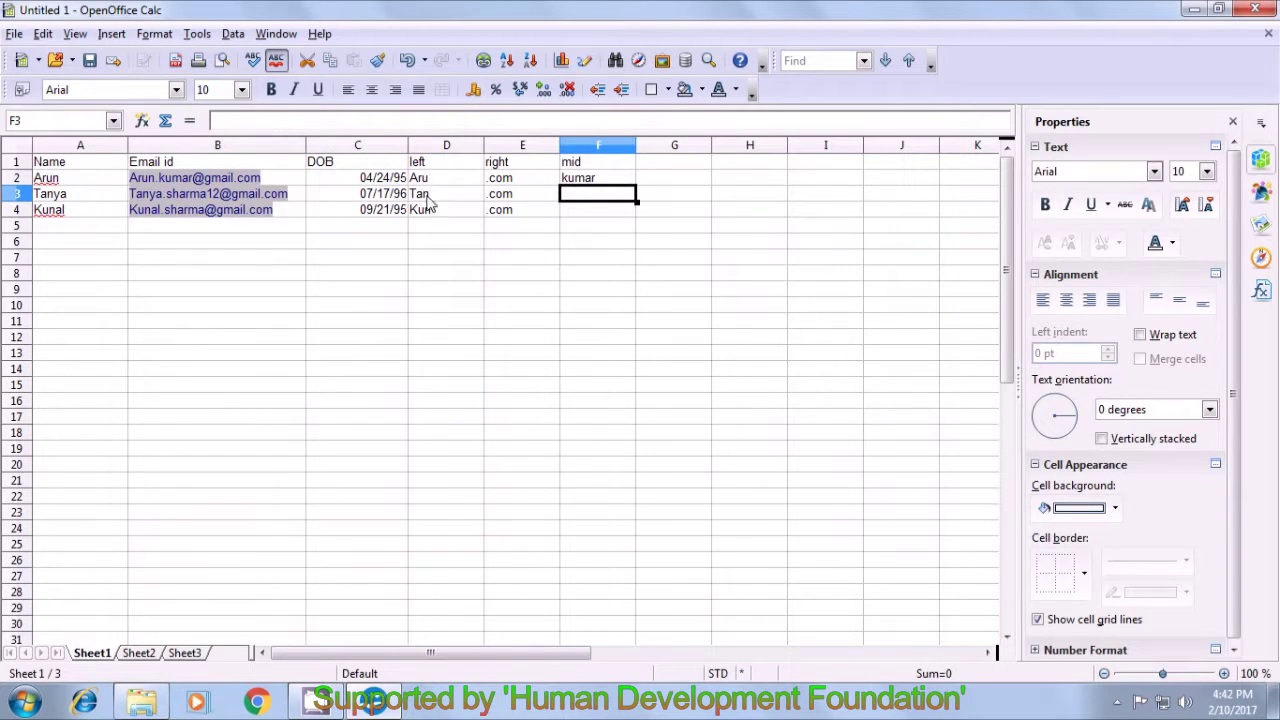
left_click(580, 181)
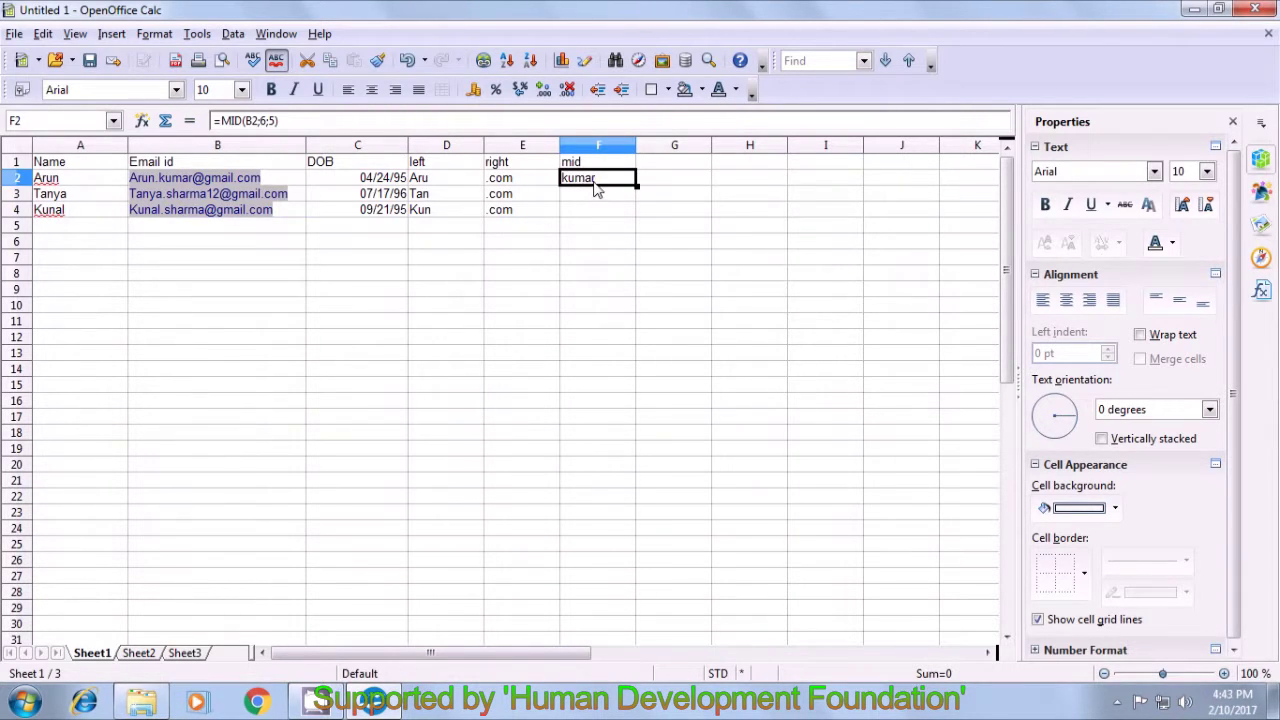
left_click(578, 227)
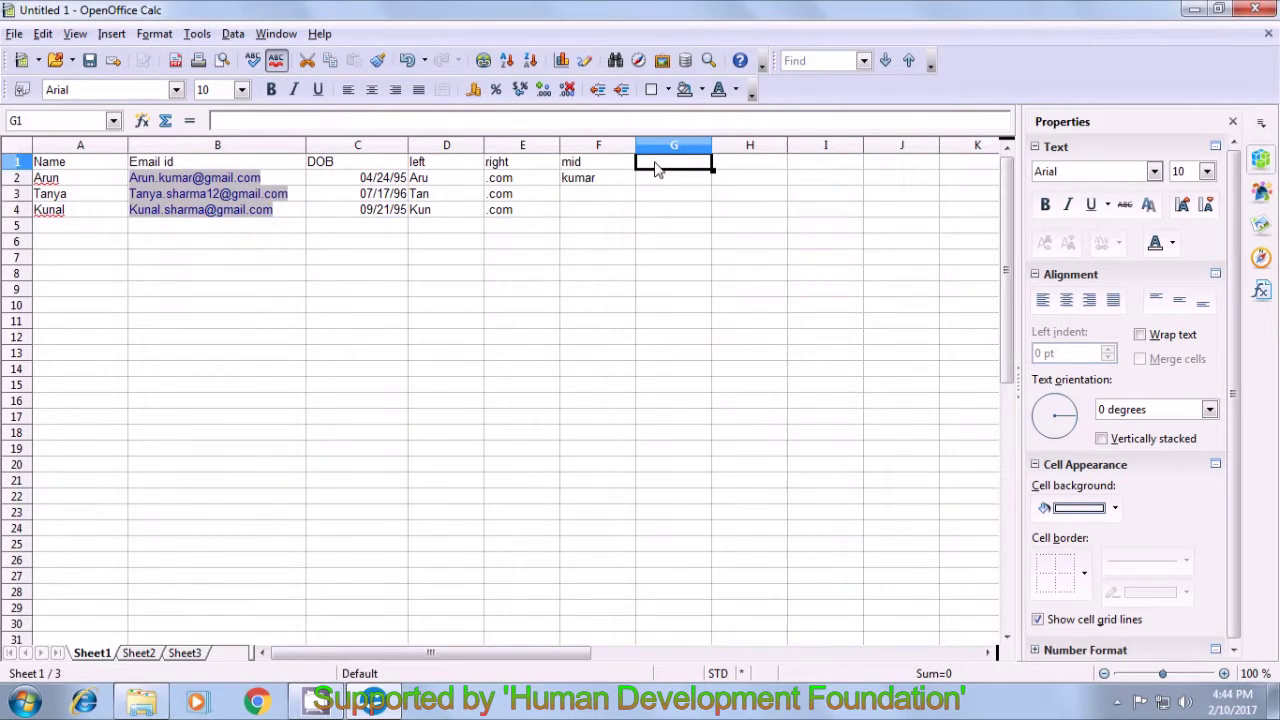
- Add the heading 'find' in G1 and enter =FIND("@";B2;1) in G2, returning 11
type("find")
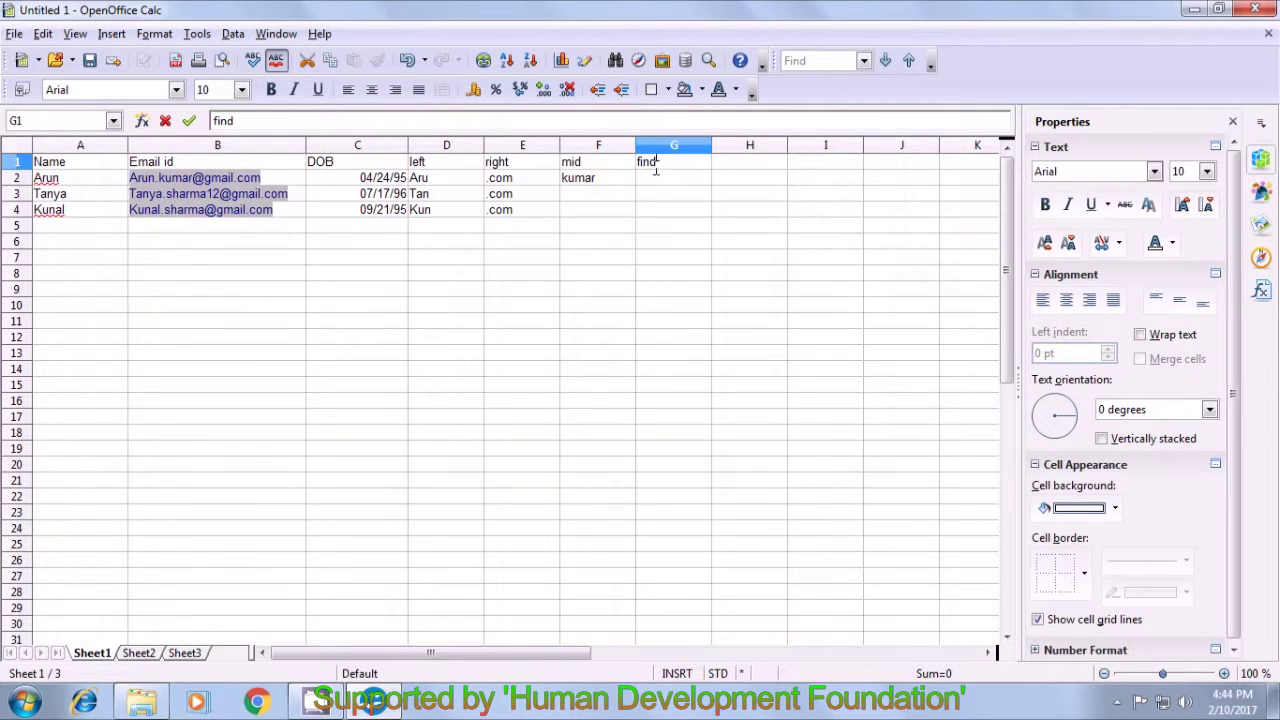
left_click(655, 180)
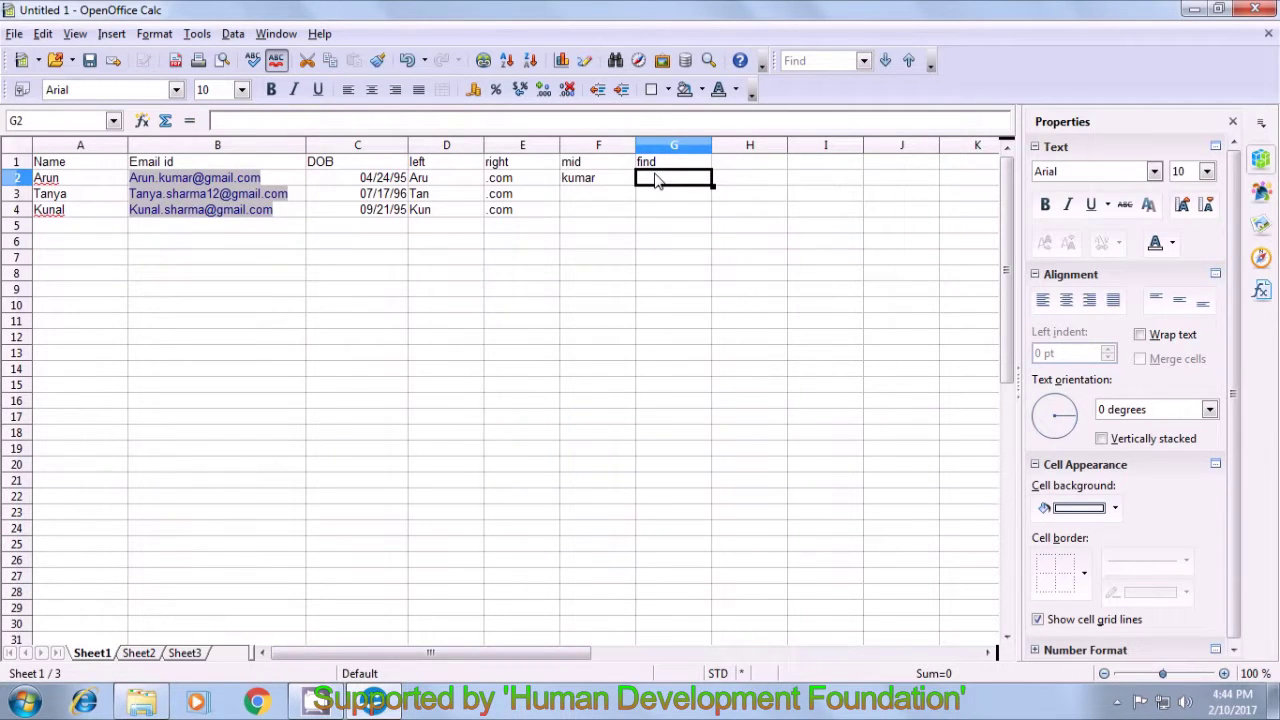
type("=")
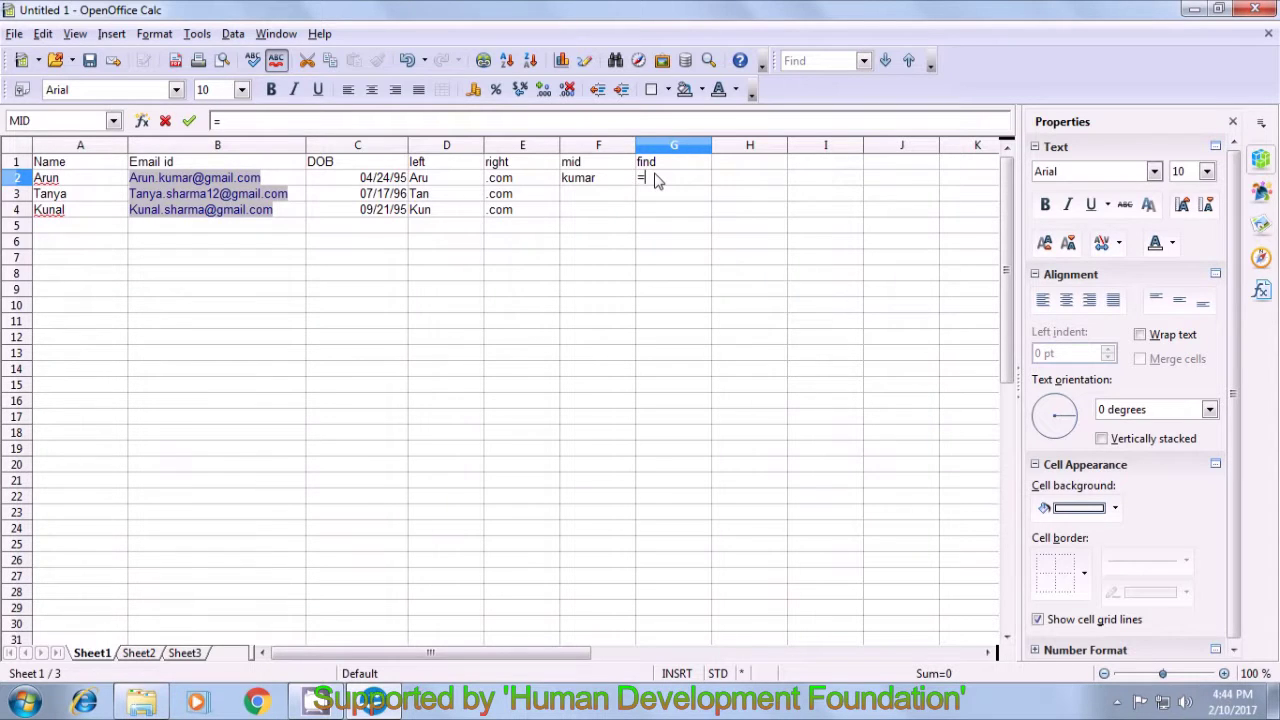
type("find(")
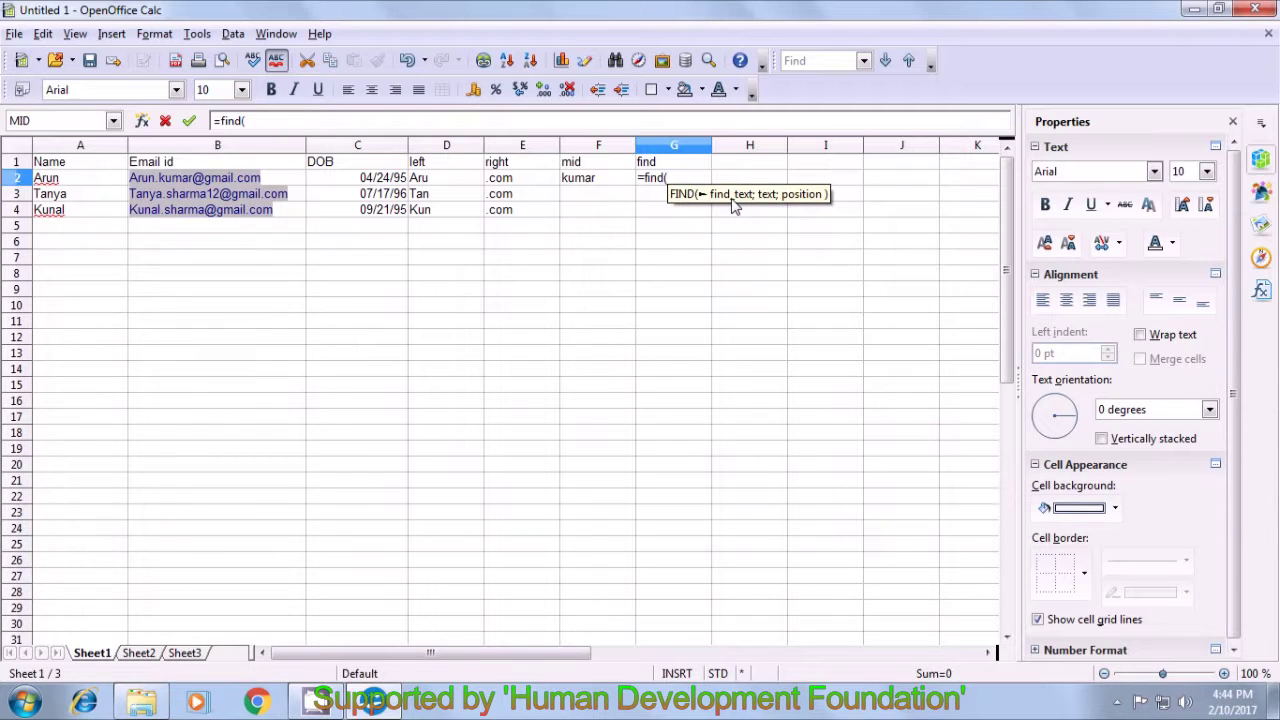
type("\"")
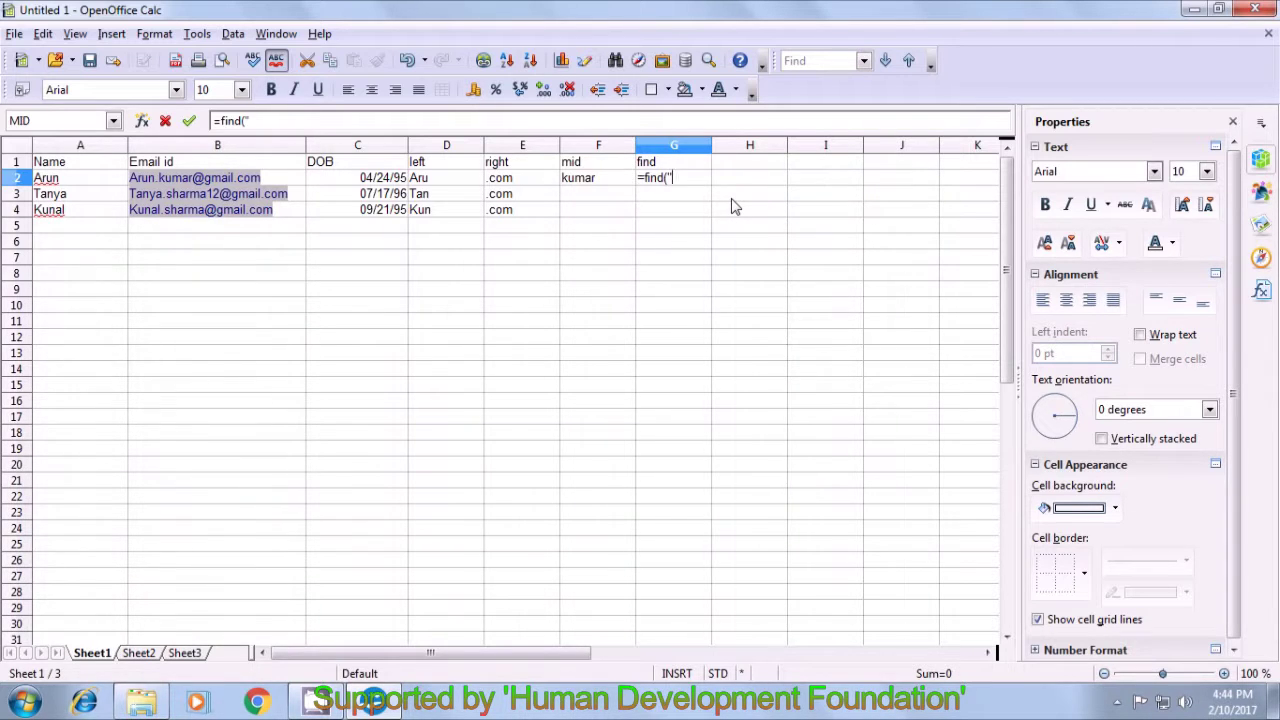
type("@\"")
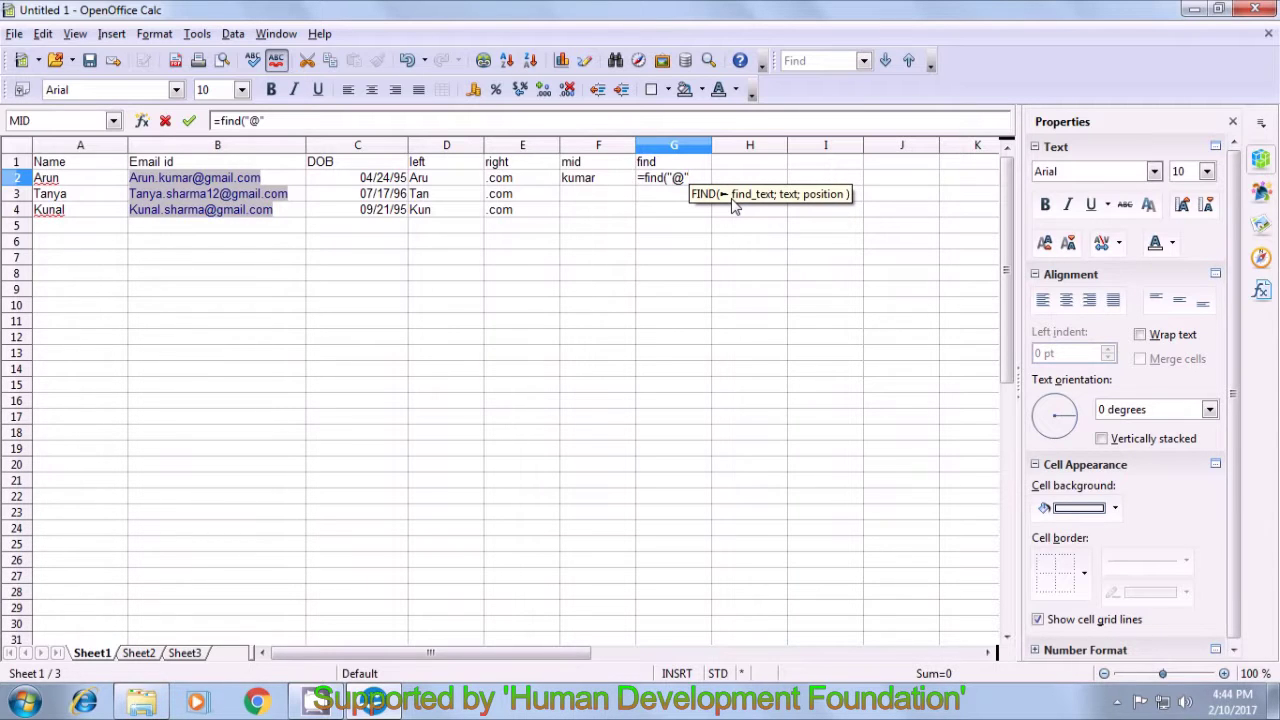
type(";")
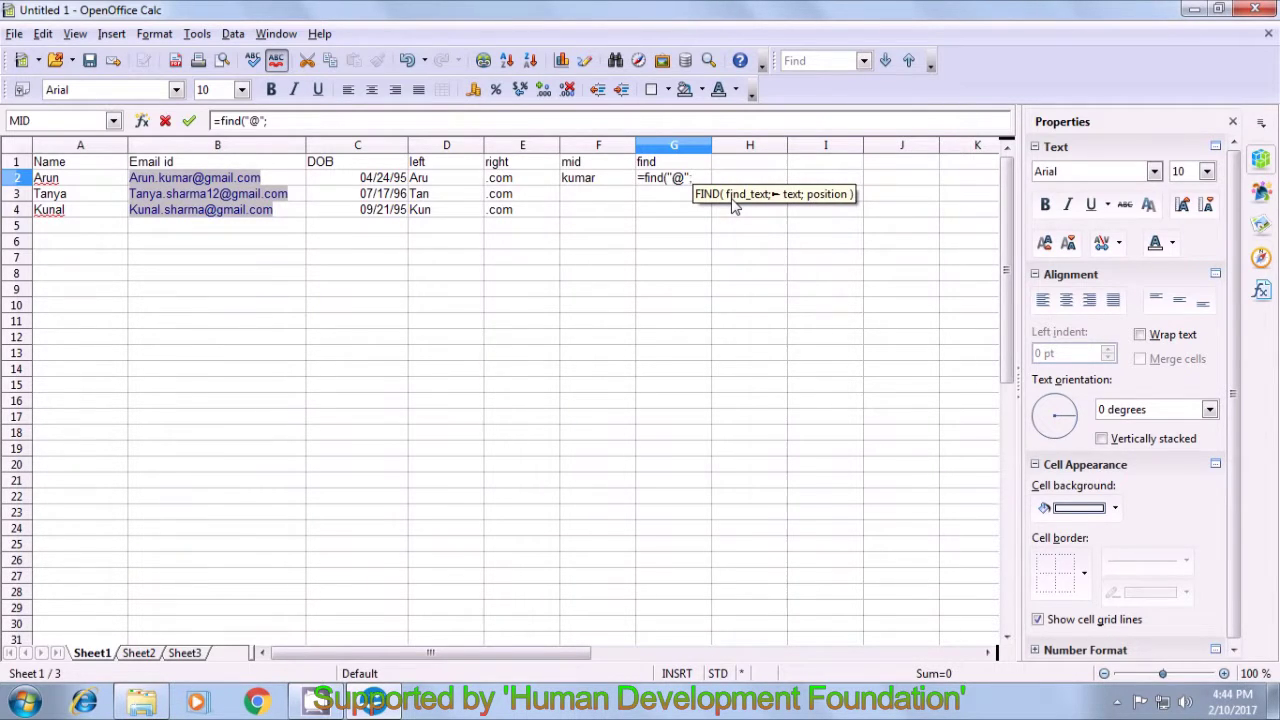
left_click(300, 179)
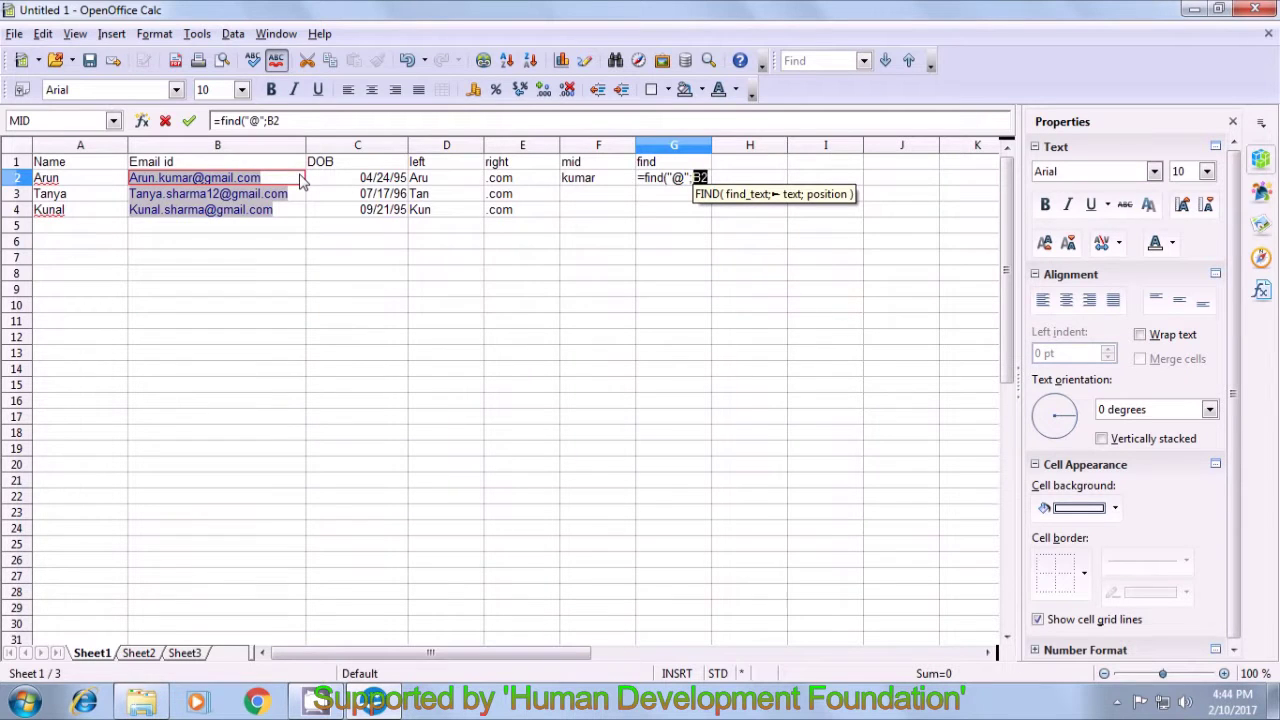
type(";")
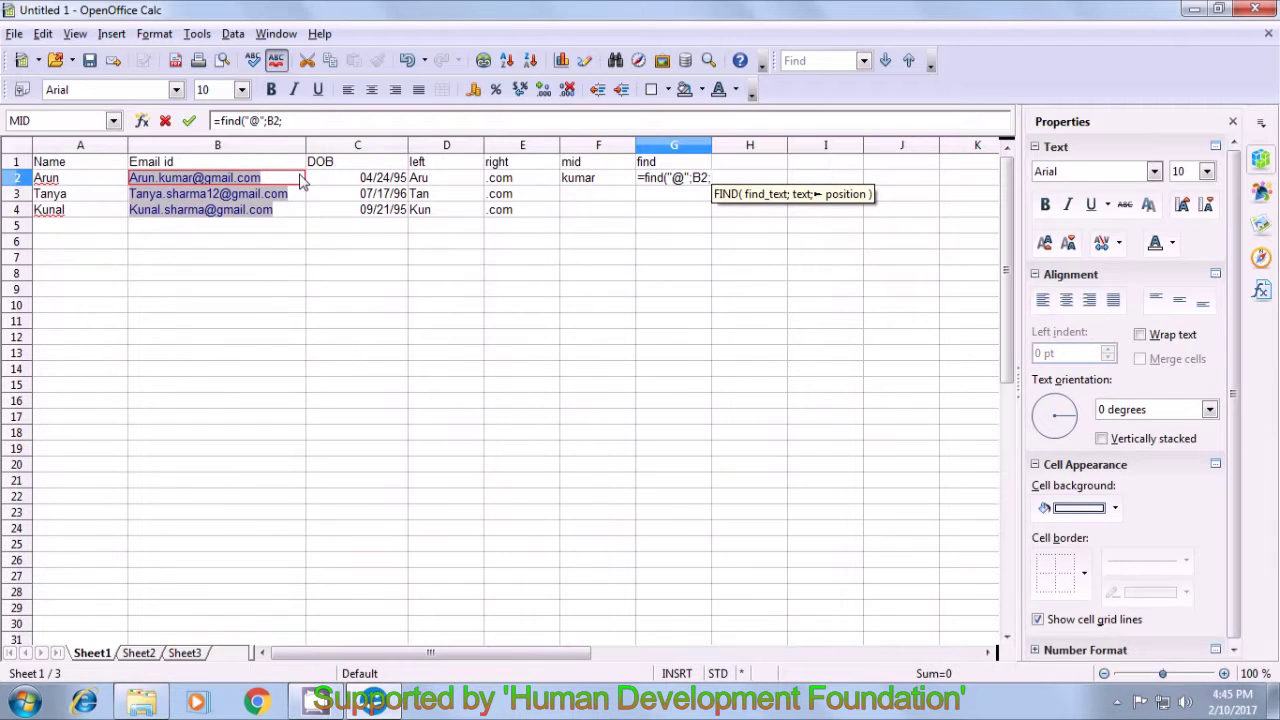
type("1")
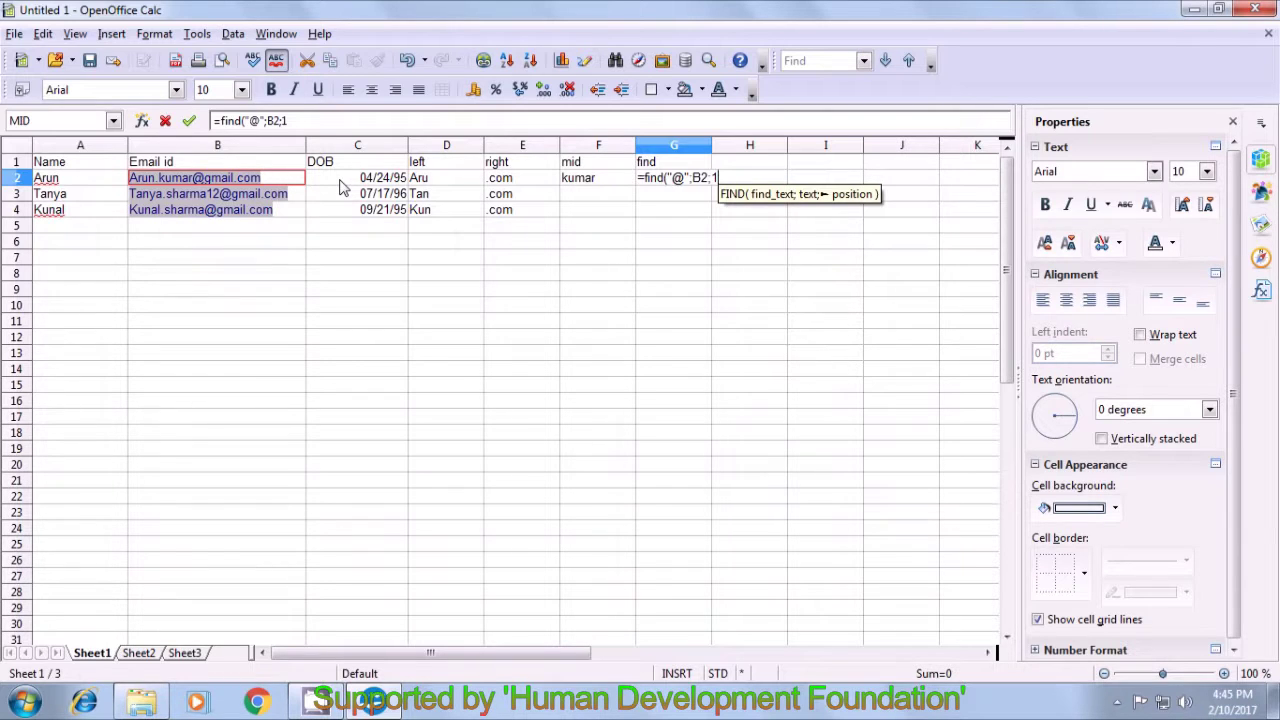
type(")")
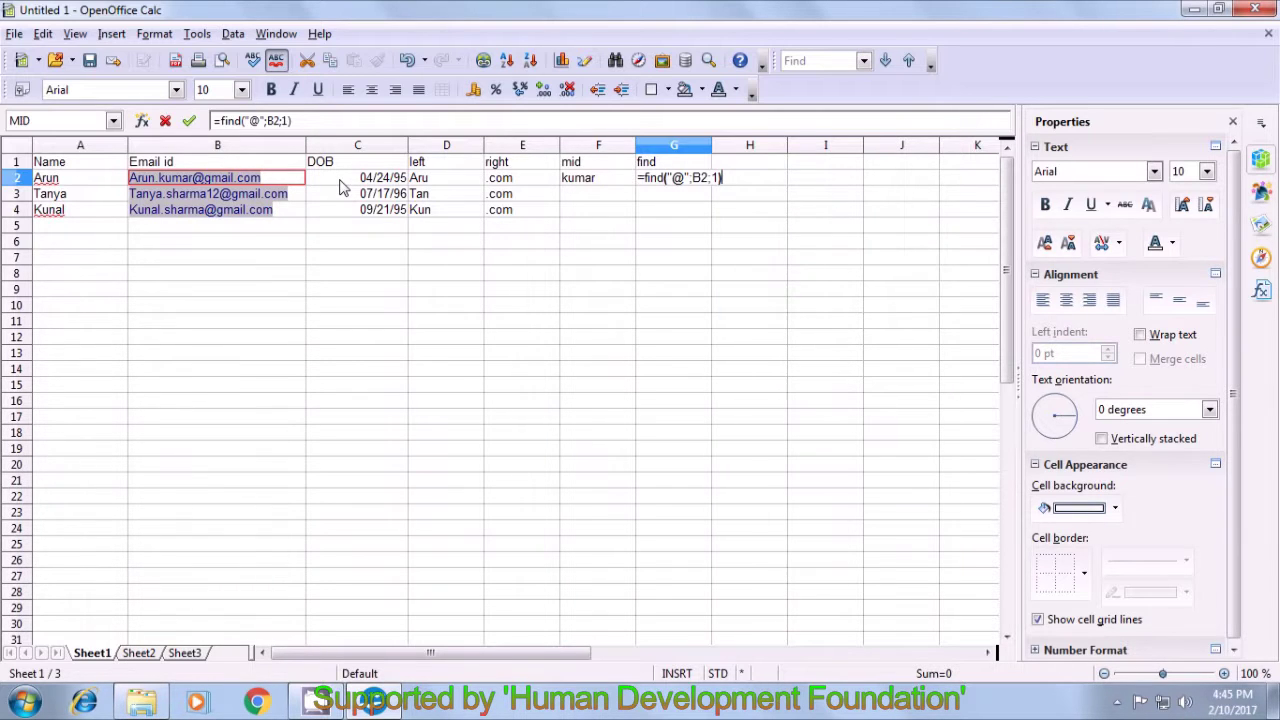
key("Return")
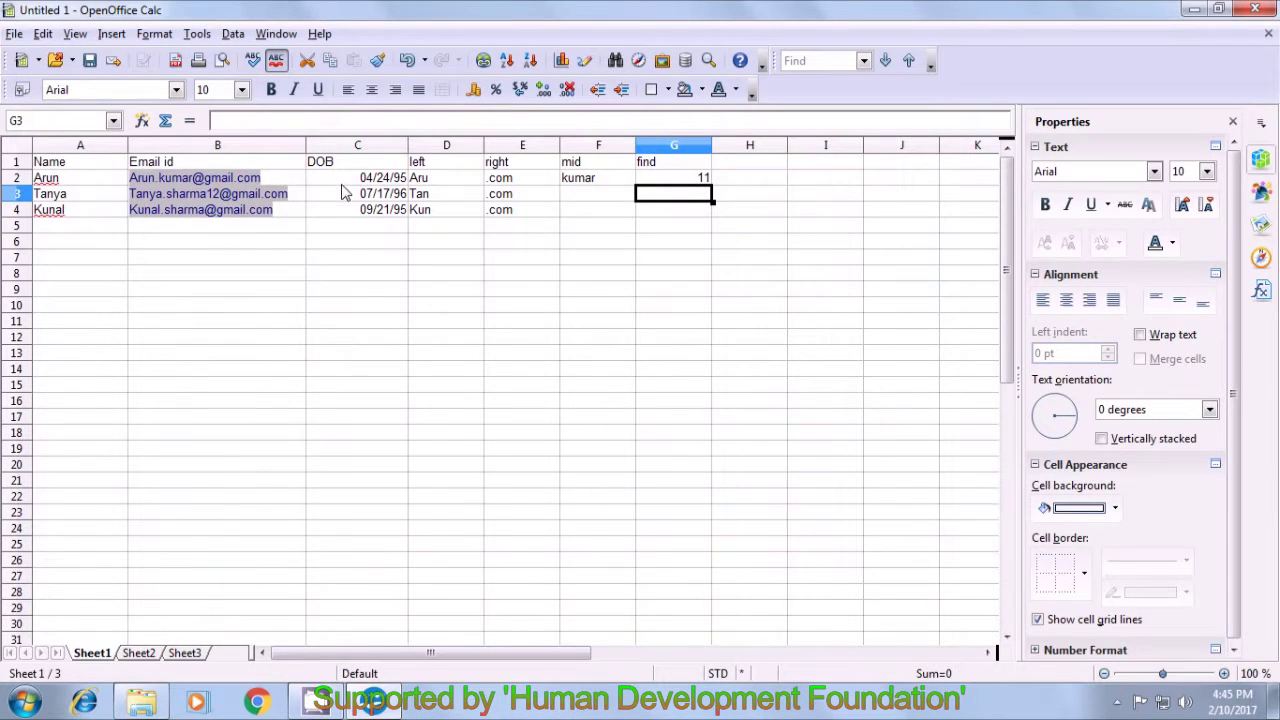
left_click(641, 182)
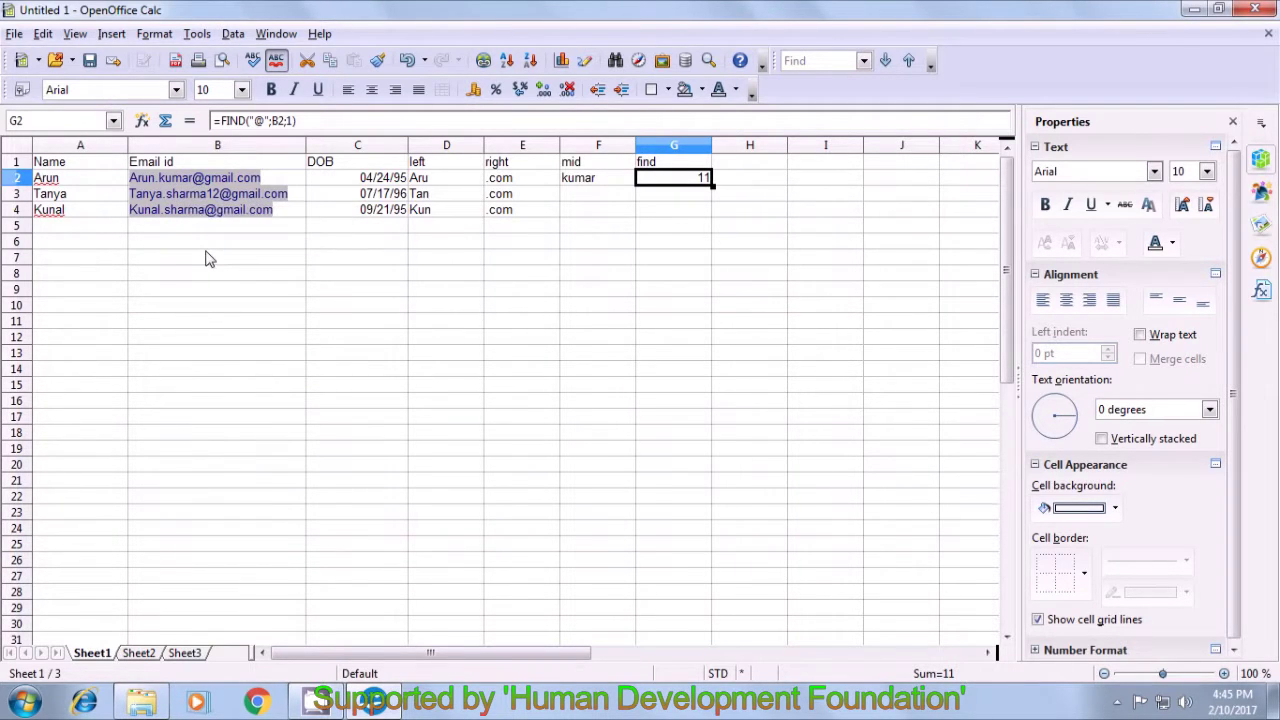
left_click(645, 197)
left_click(652, 179)
left_click(598, 237)
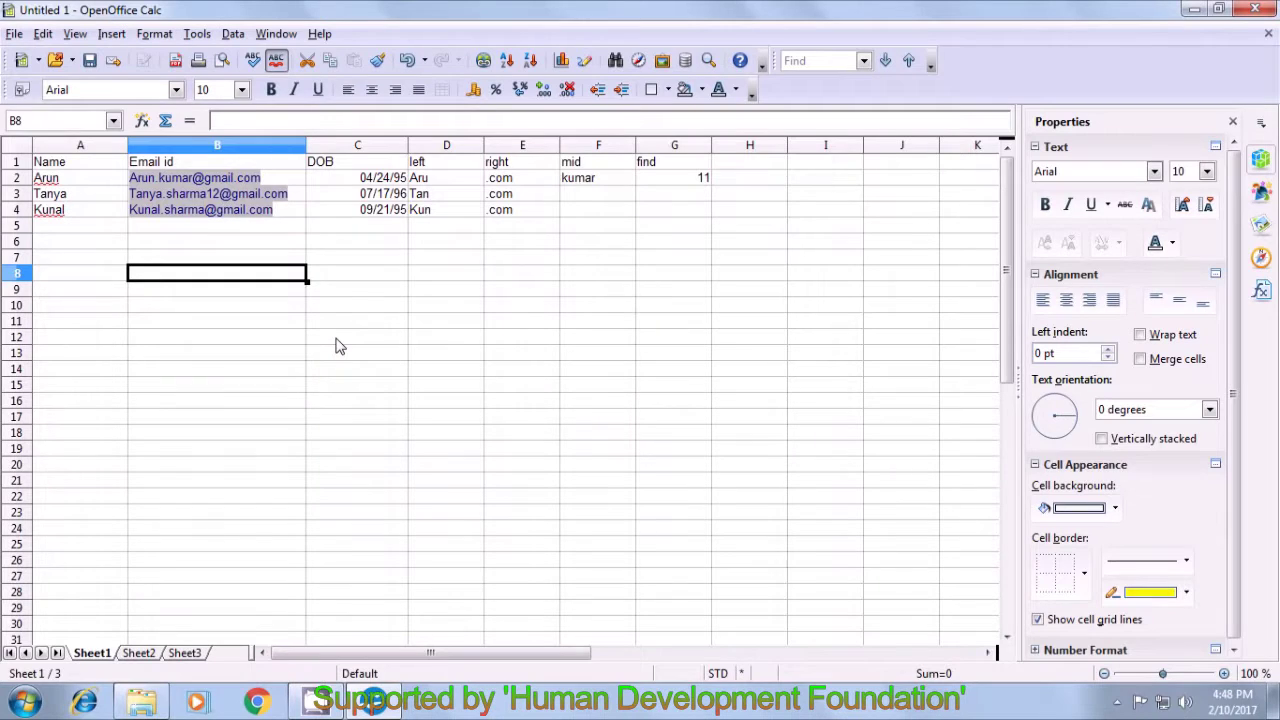
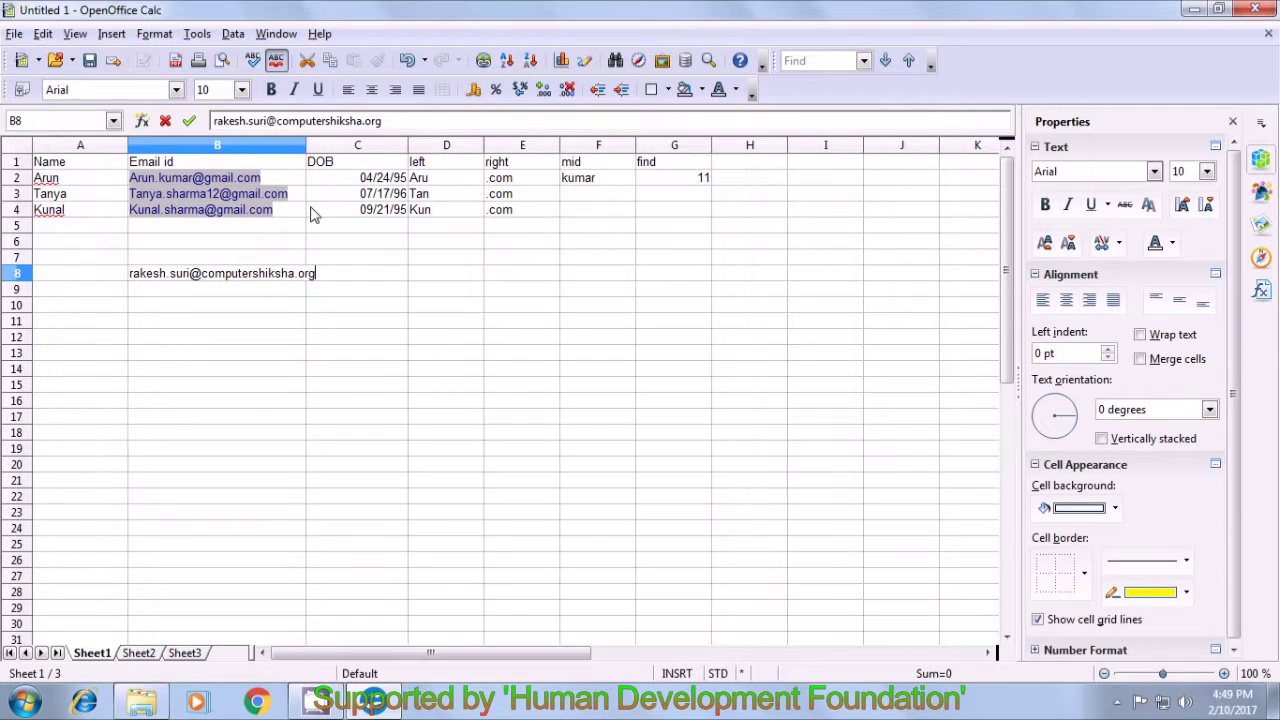
- Enter the sample email address in B8 and widen column B to fit it
left_click(329, 298)
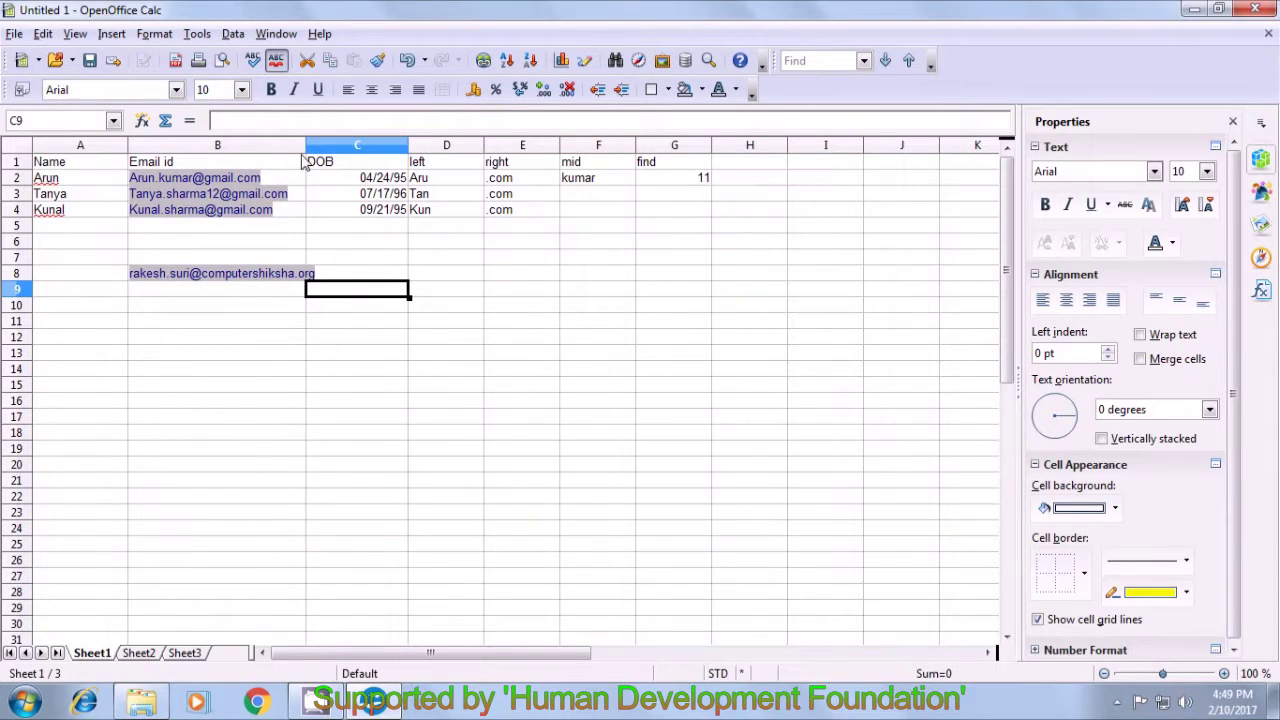
left_click_drag(305, 145, 323, 145)
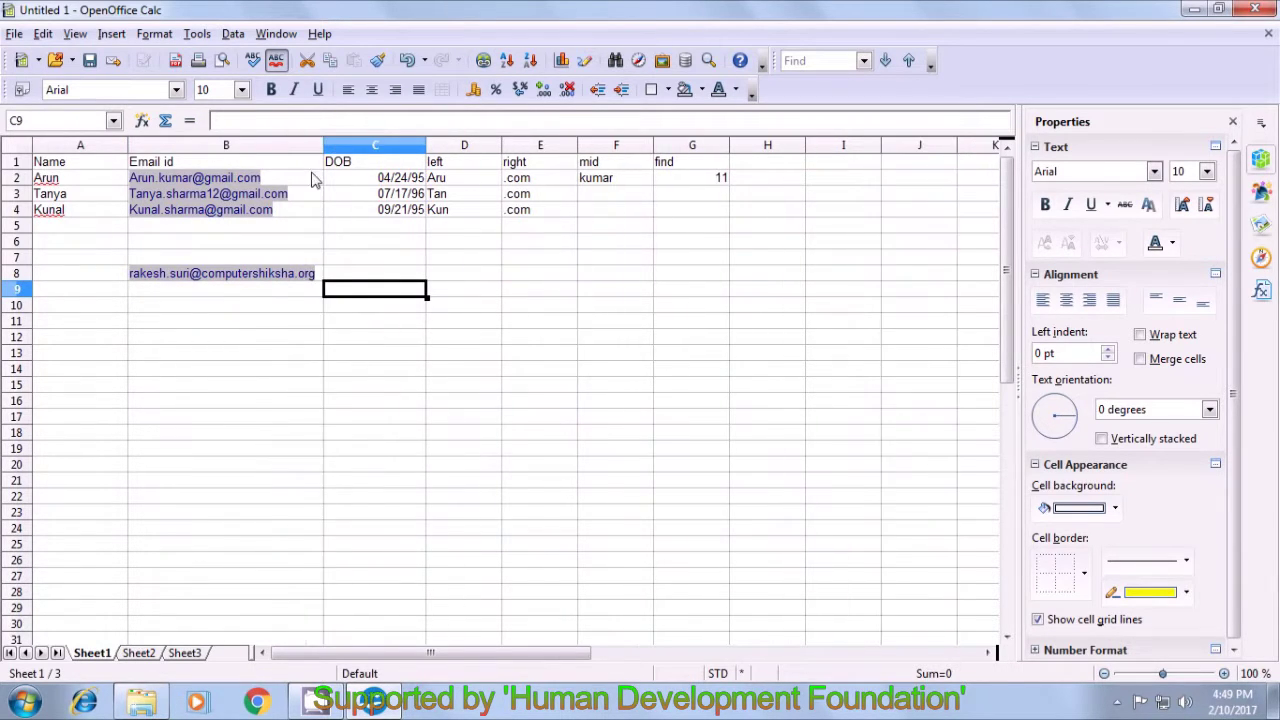
left_click(240, 330)
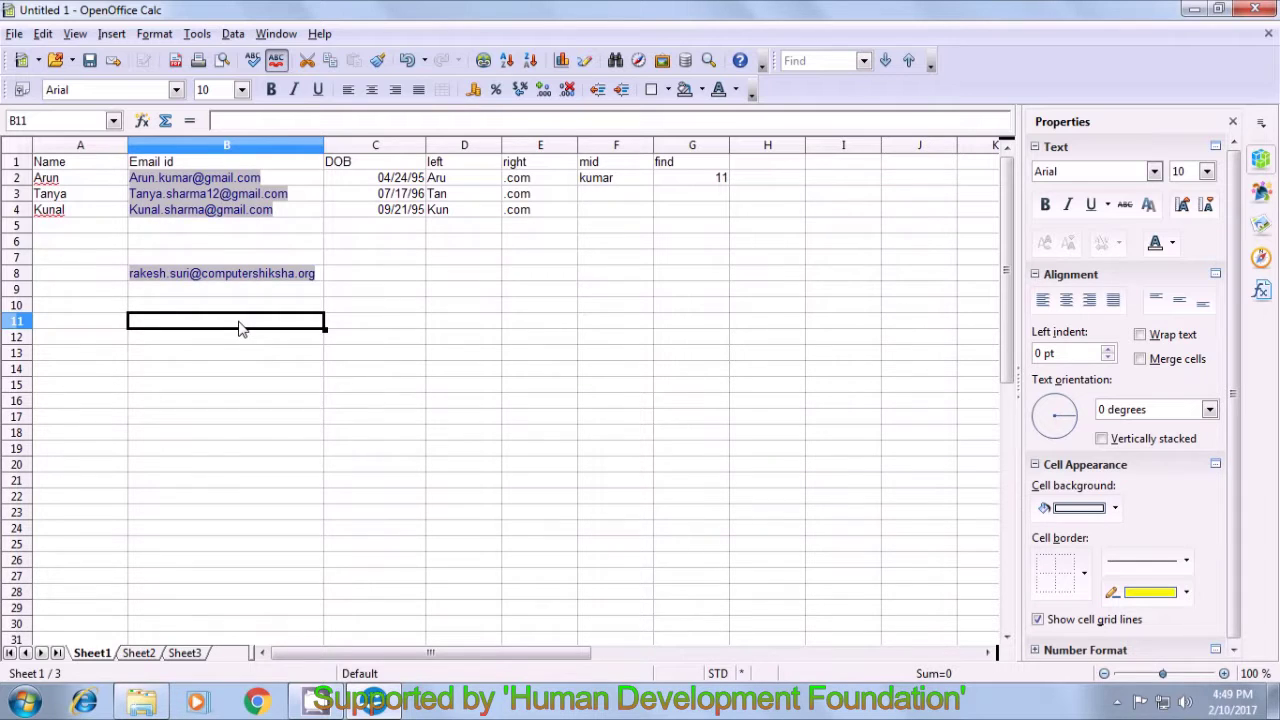
- Start a LEFT formula in B11 using B8 as the text argument
type("=suri")
key("BackSpace")
key("BackSpace")
key("BackSpace")
key("BackSpace")
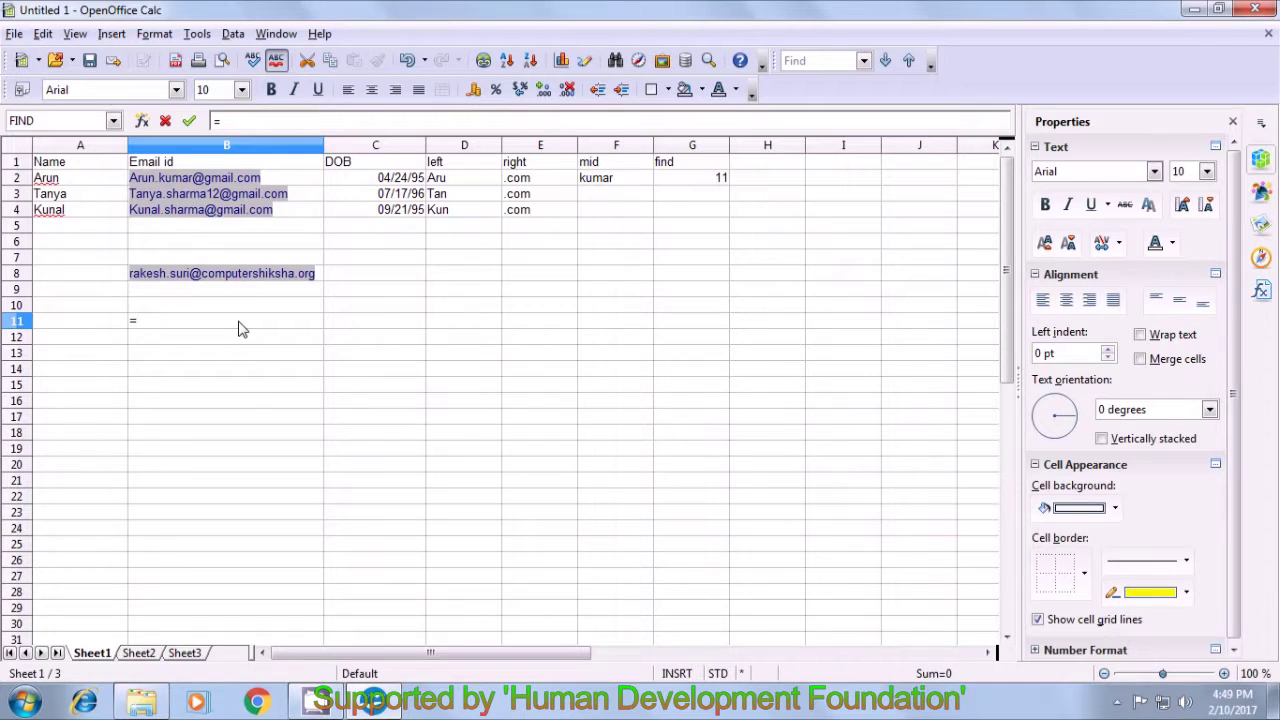
type("=")
key("BackSpace")
type("lef")
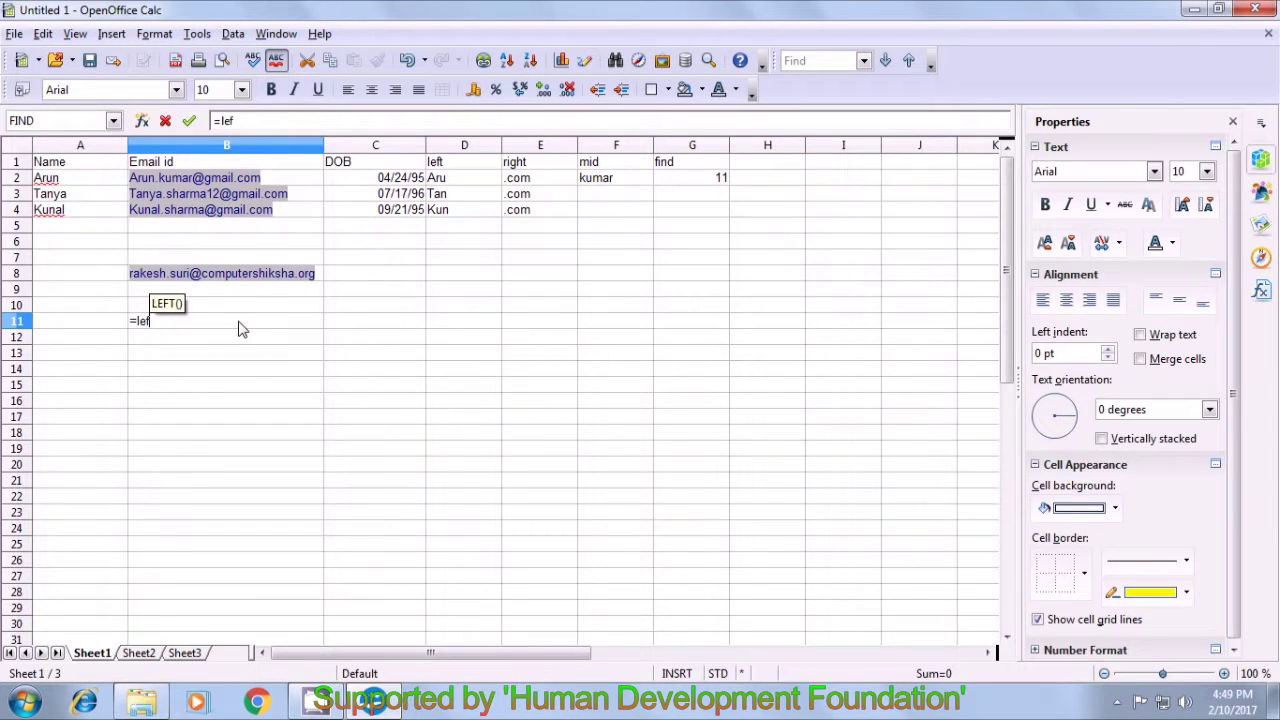
type("t(")
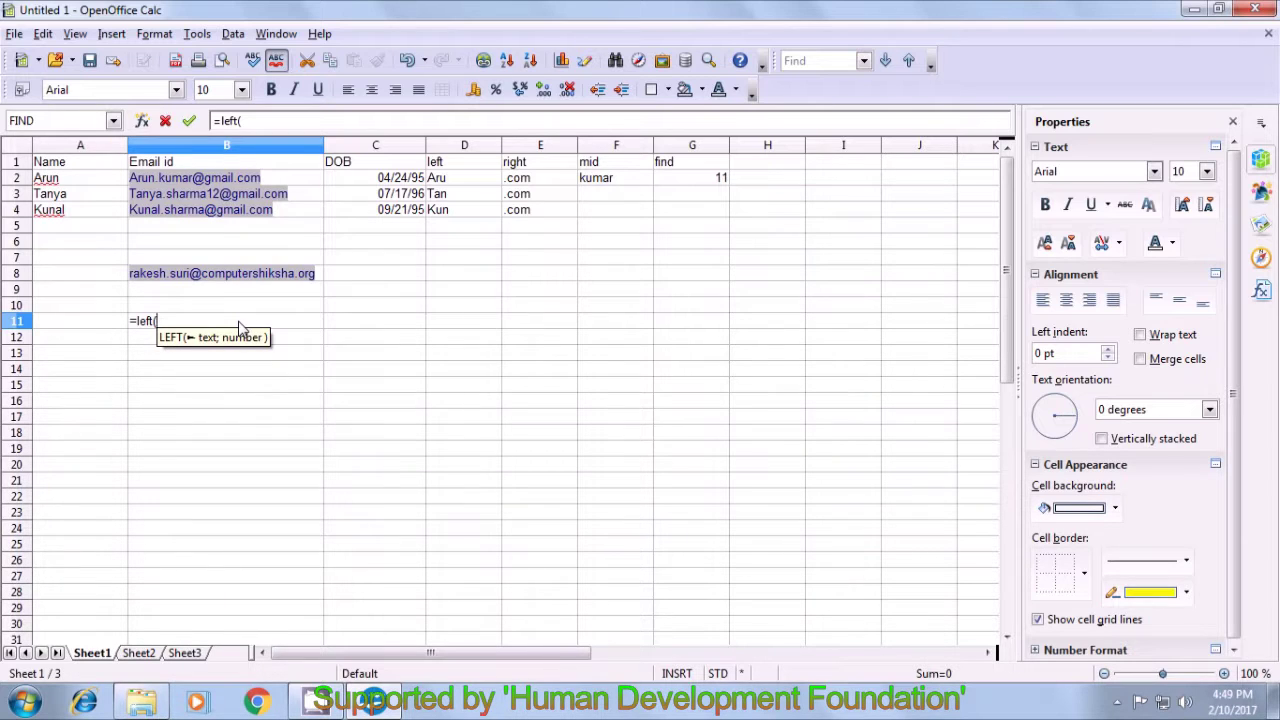
left_click(322, 279)
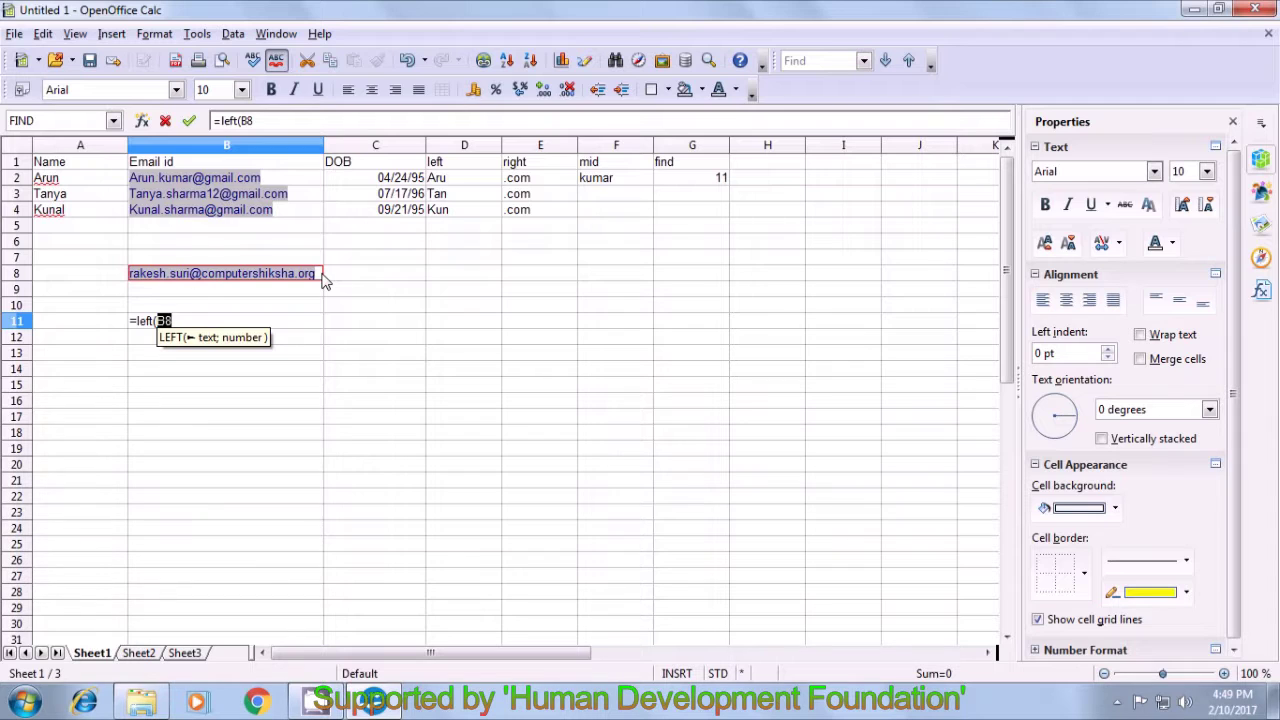
- Complete B11 as =LEFT(B8;FIND(".";B8)-1) to return the first name
type(";")
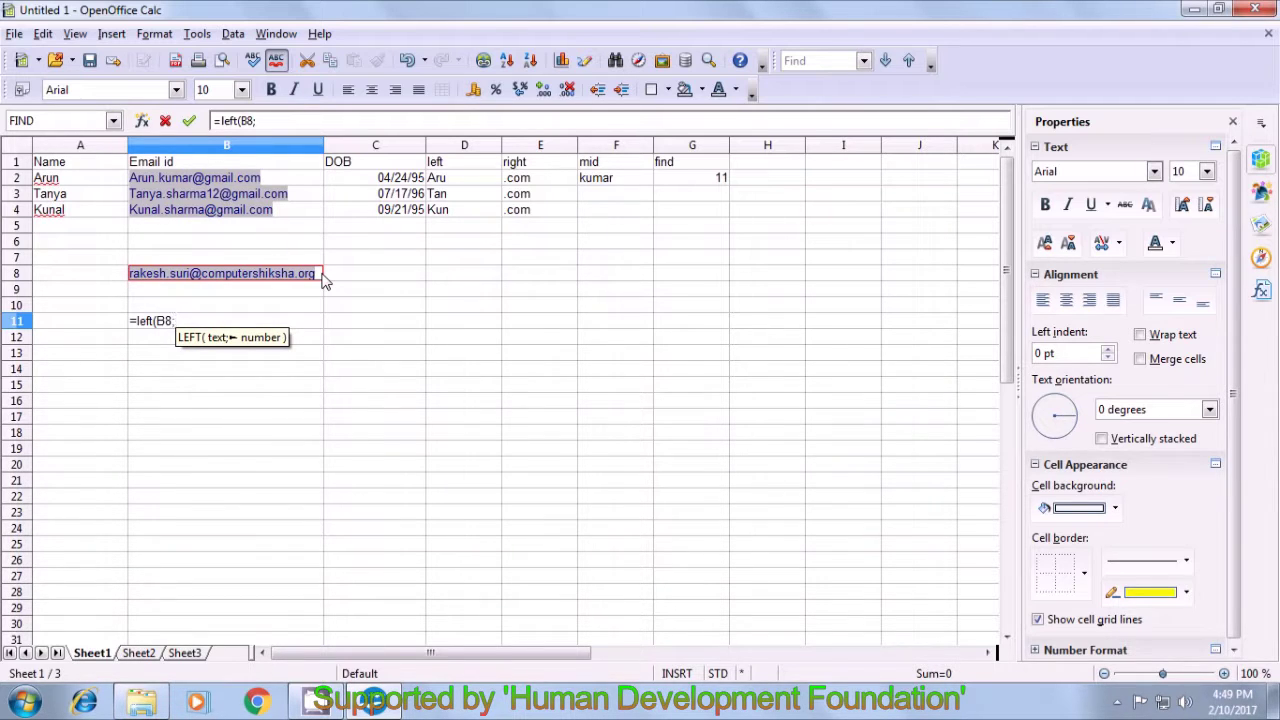
type("fi")
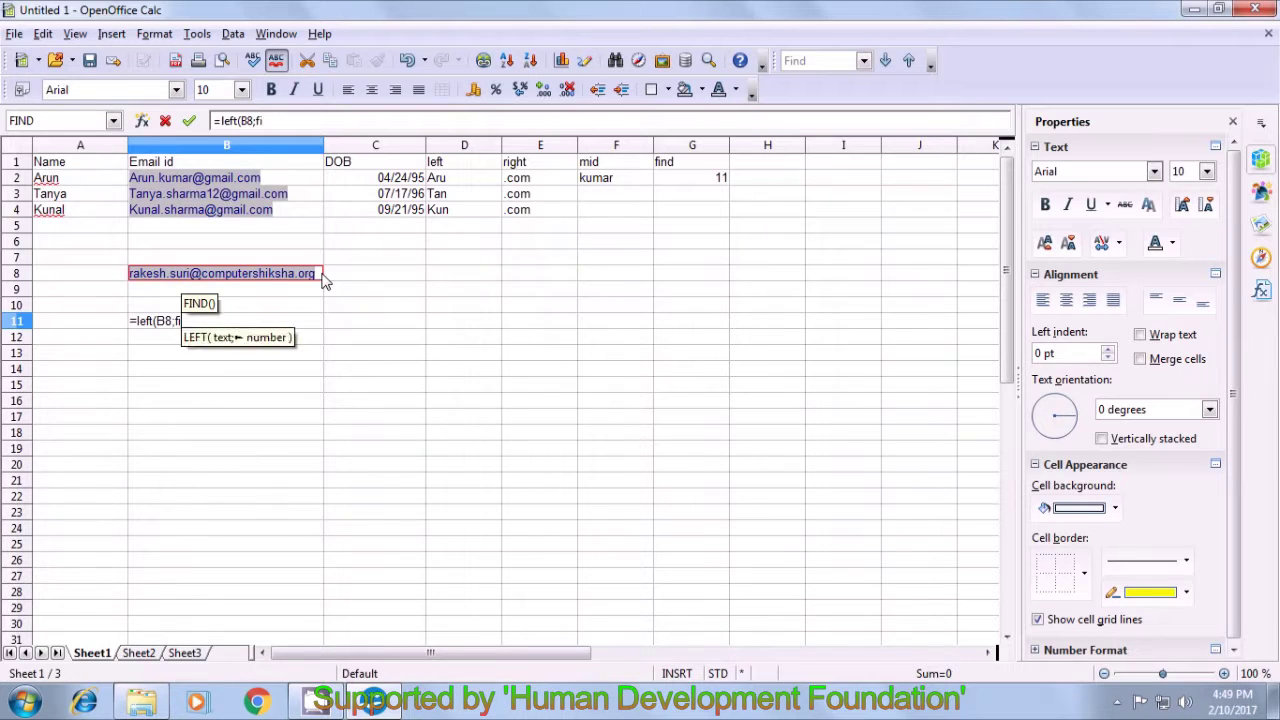
type("nd")
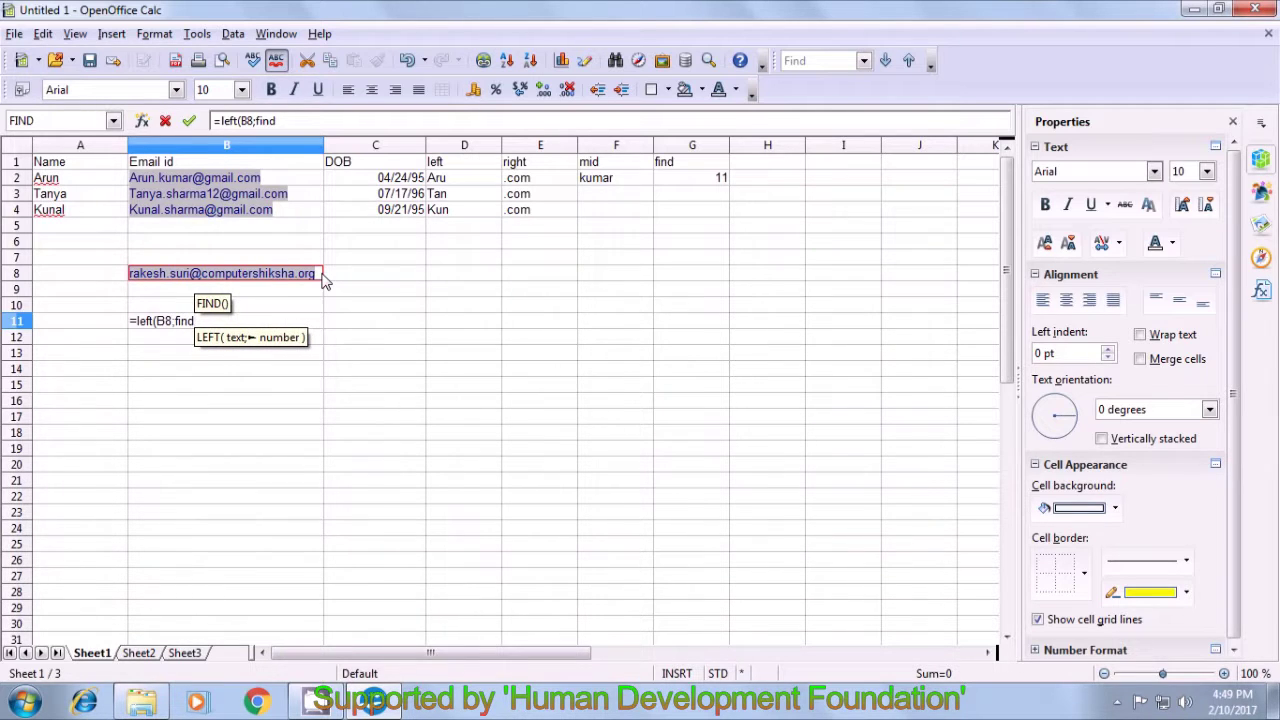
type("(")
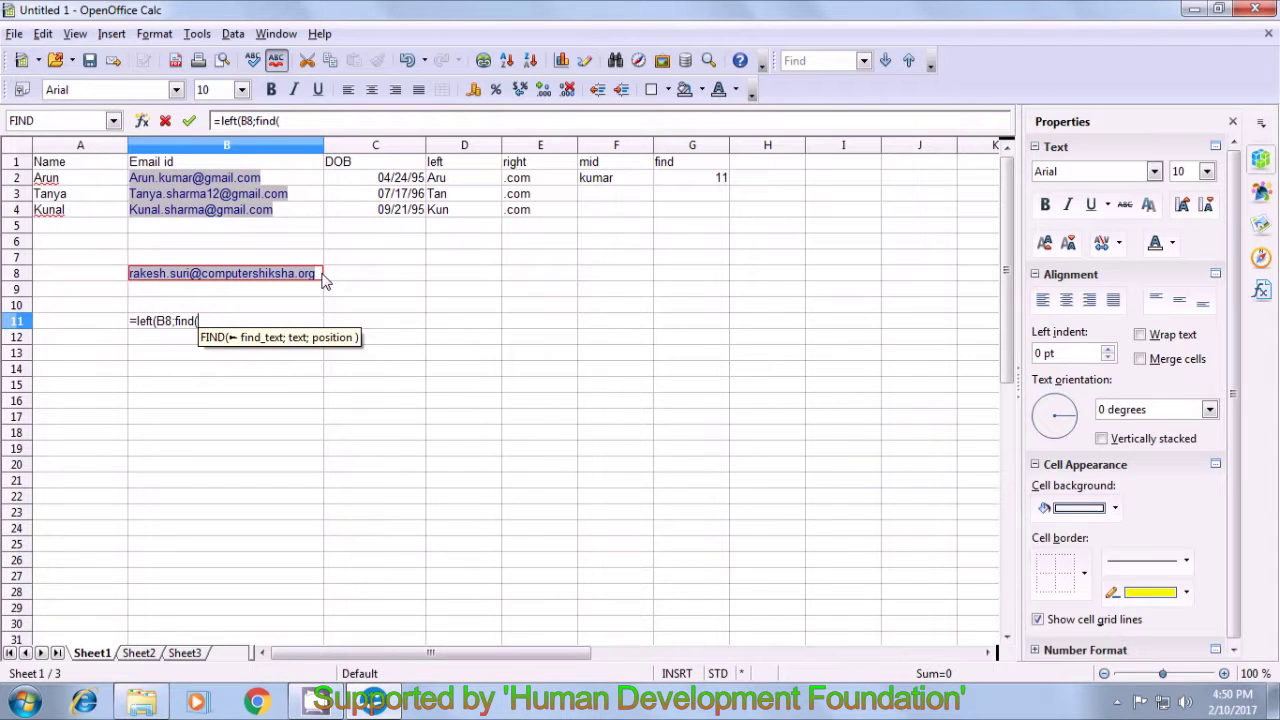
type("(")
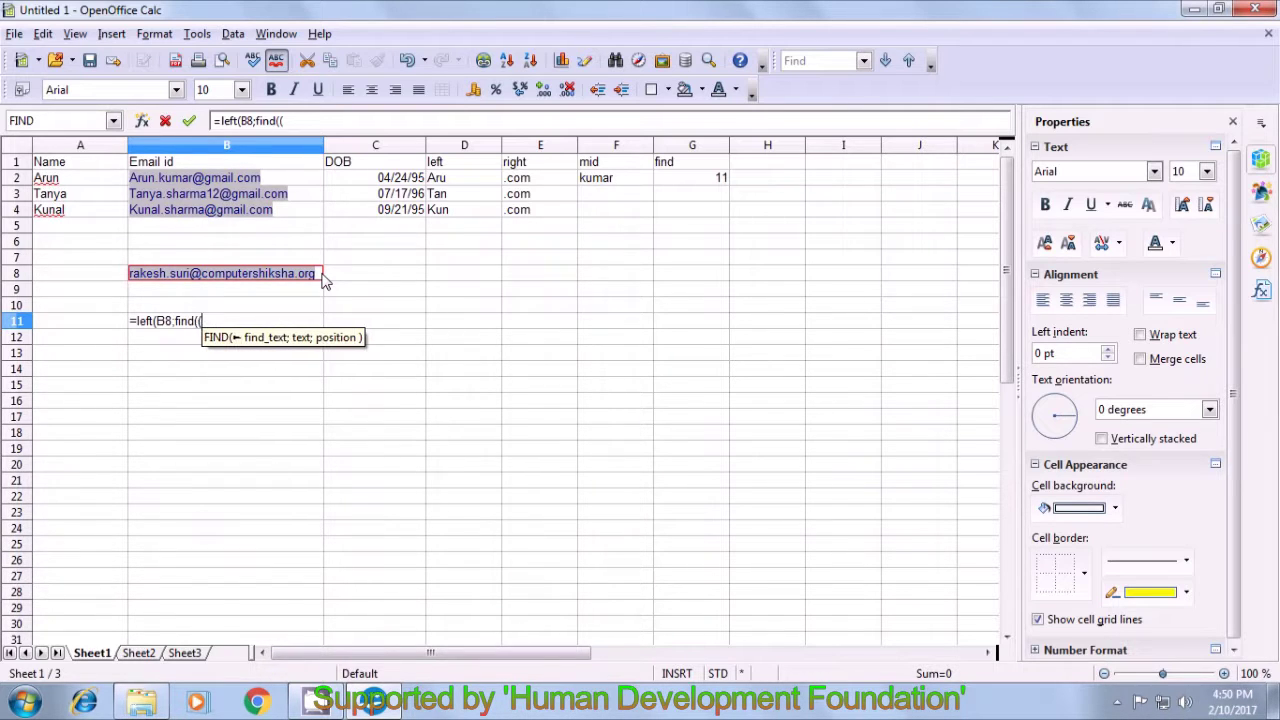
key("BackSpace")
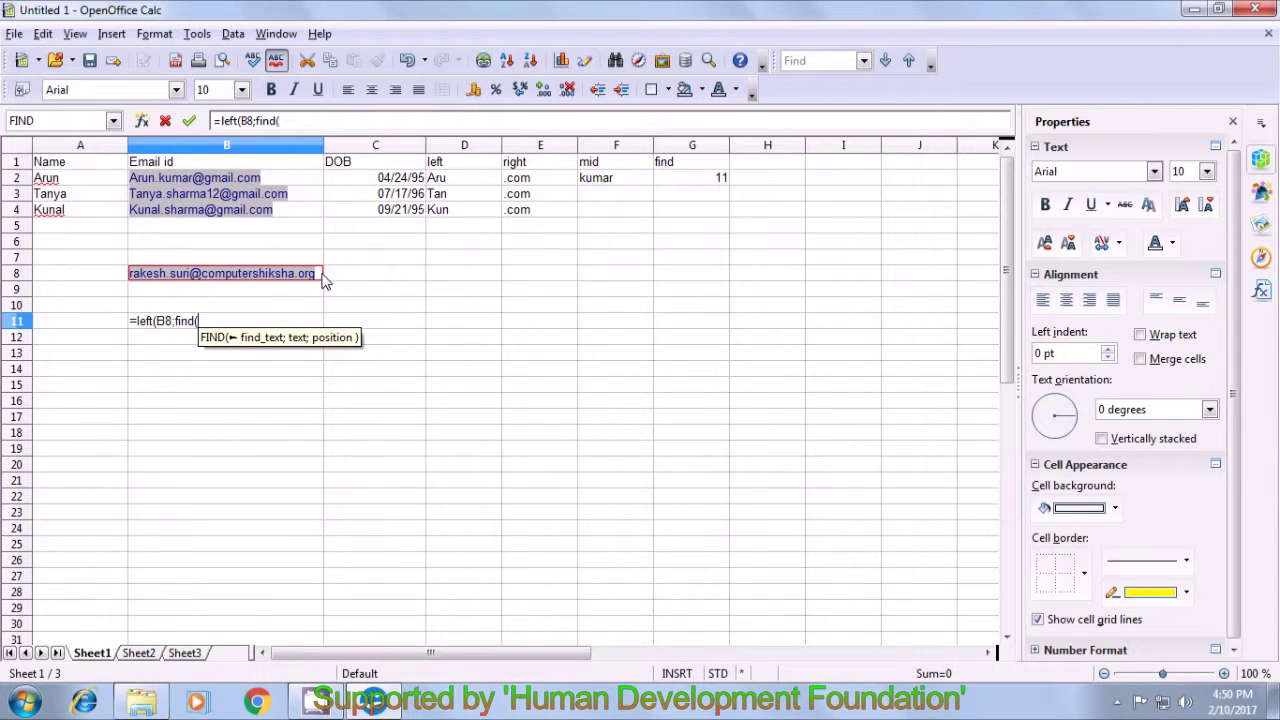
type("\".")
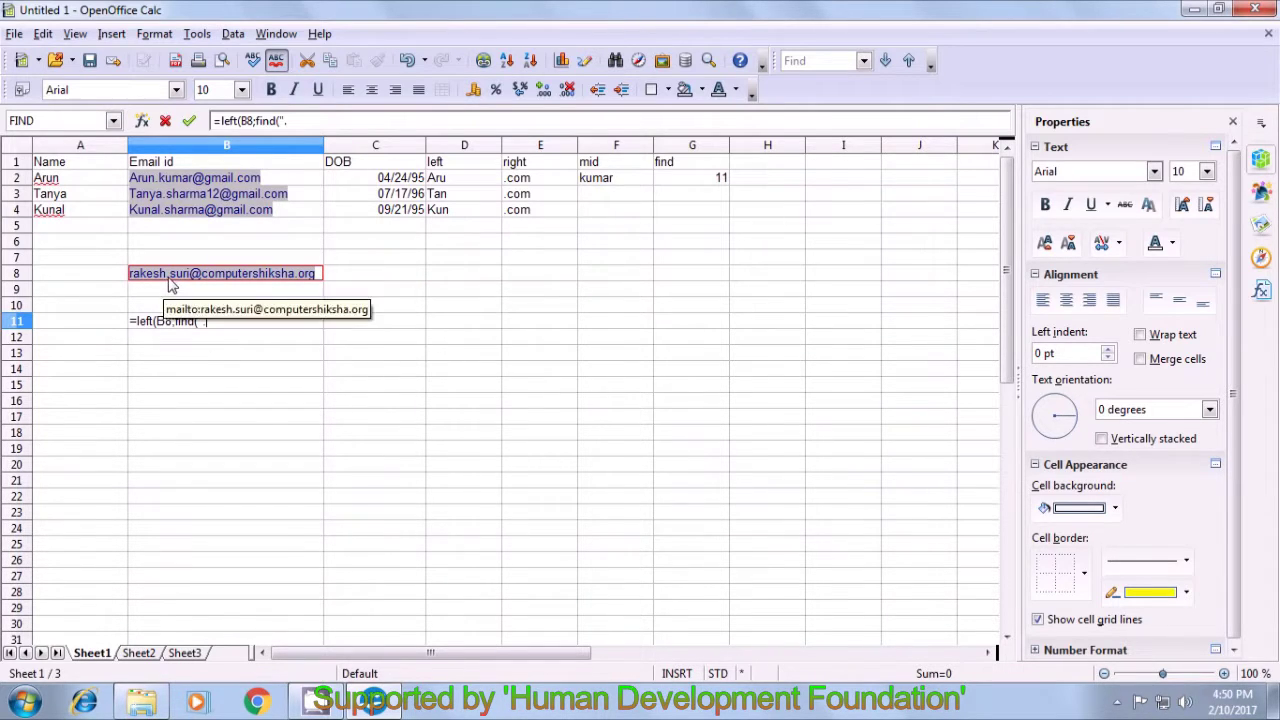
type("\"")
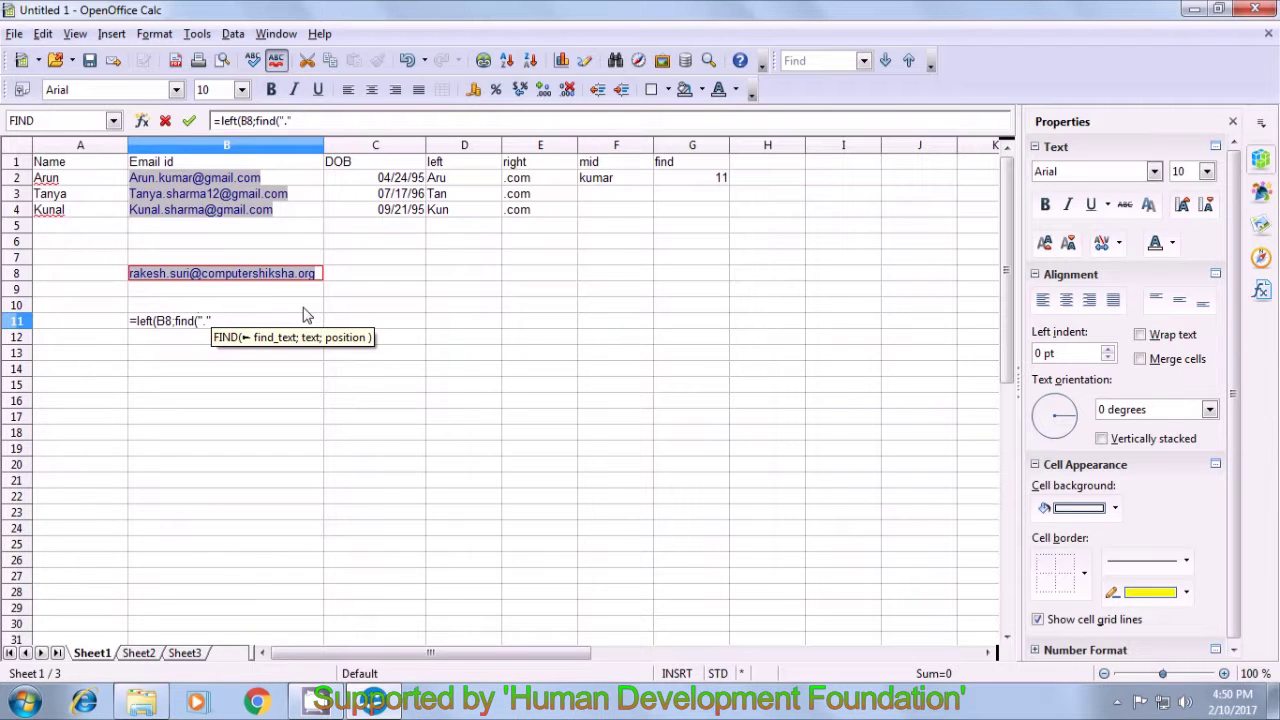
left_click(320, 282)
type("B")
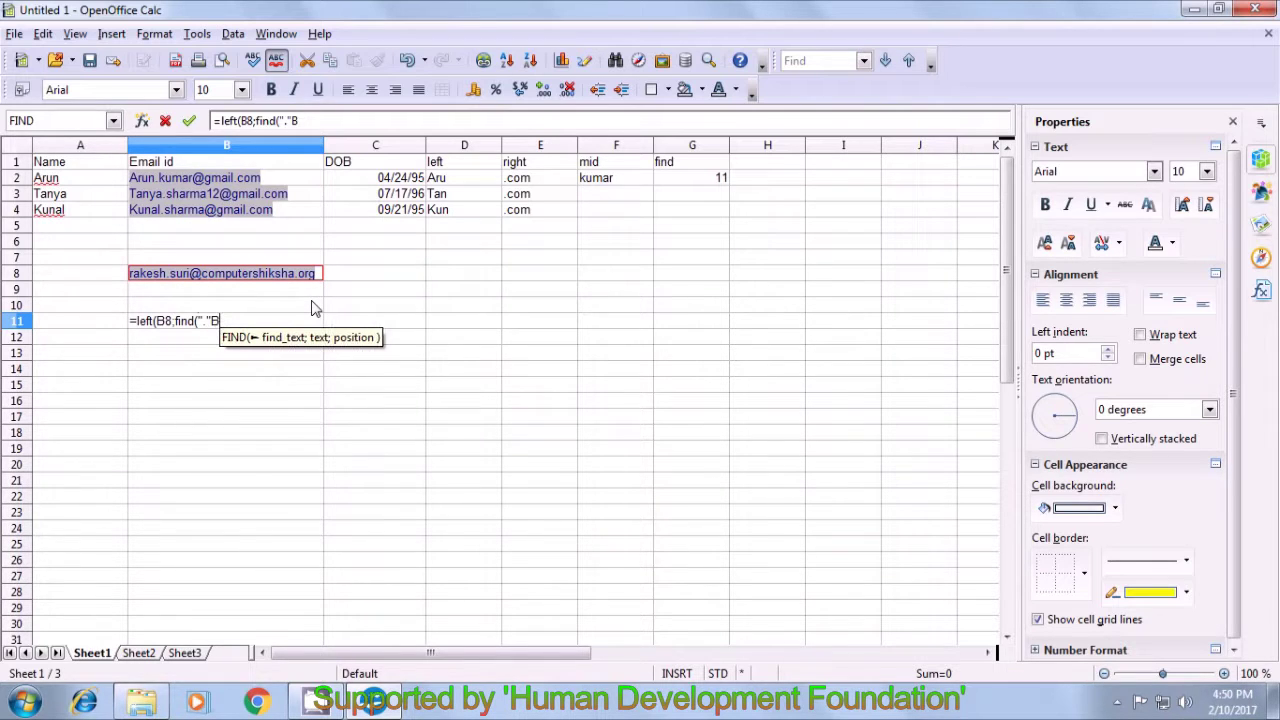
key("BackSpace")
type(";")
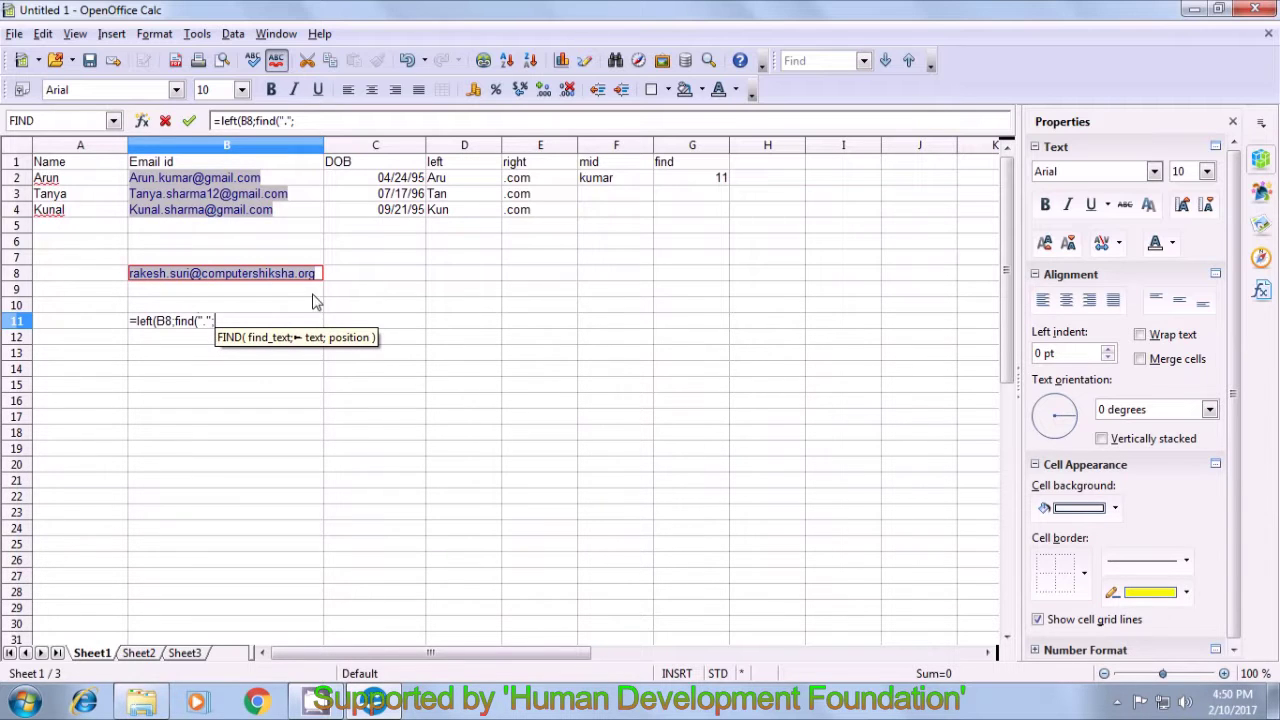
left_click(324, 282)
type(")")
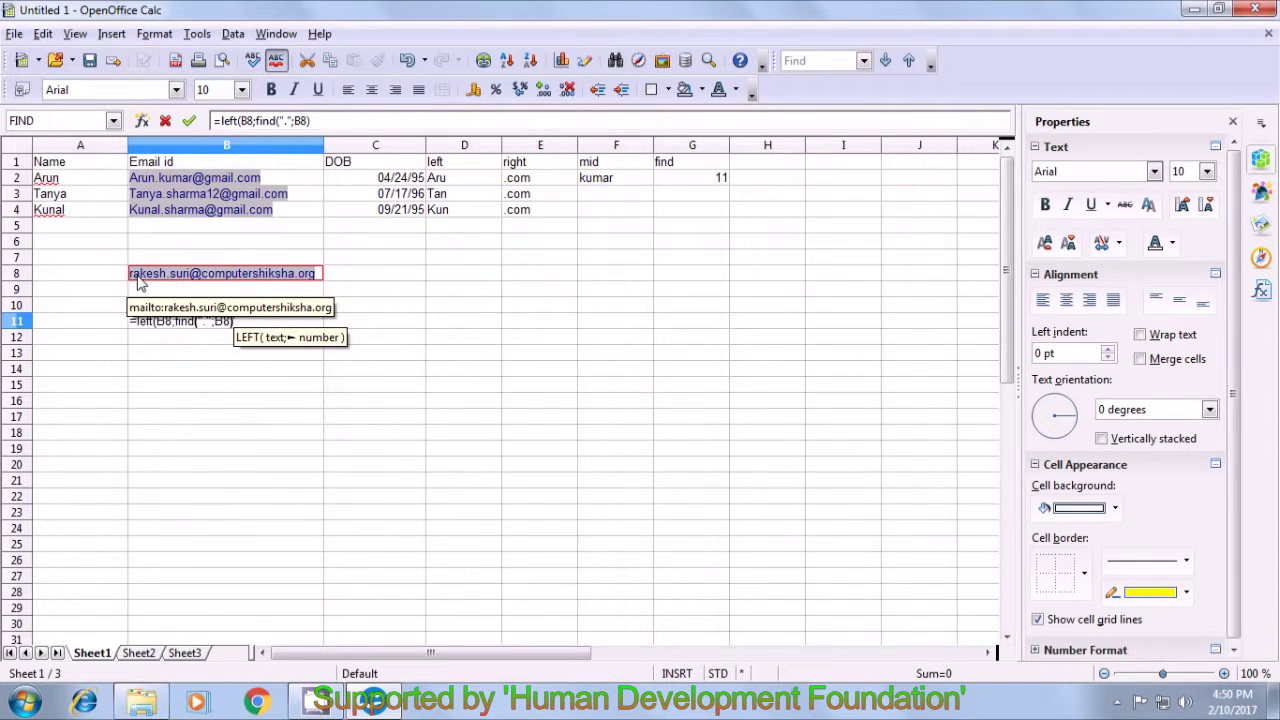
type("-")
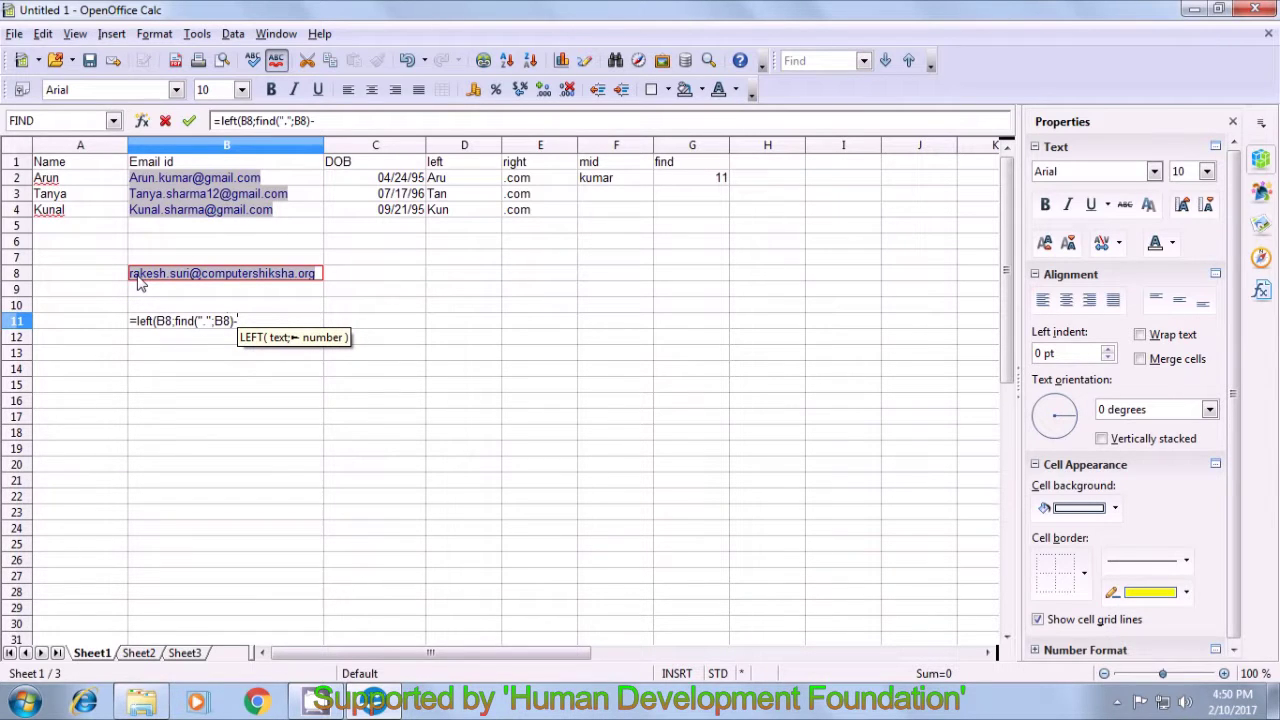
type("1")
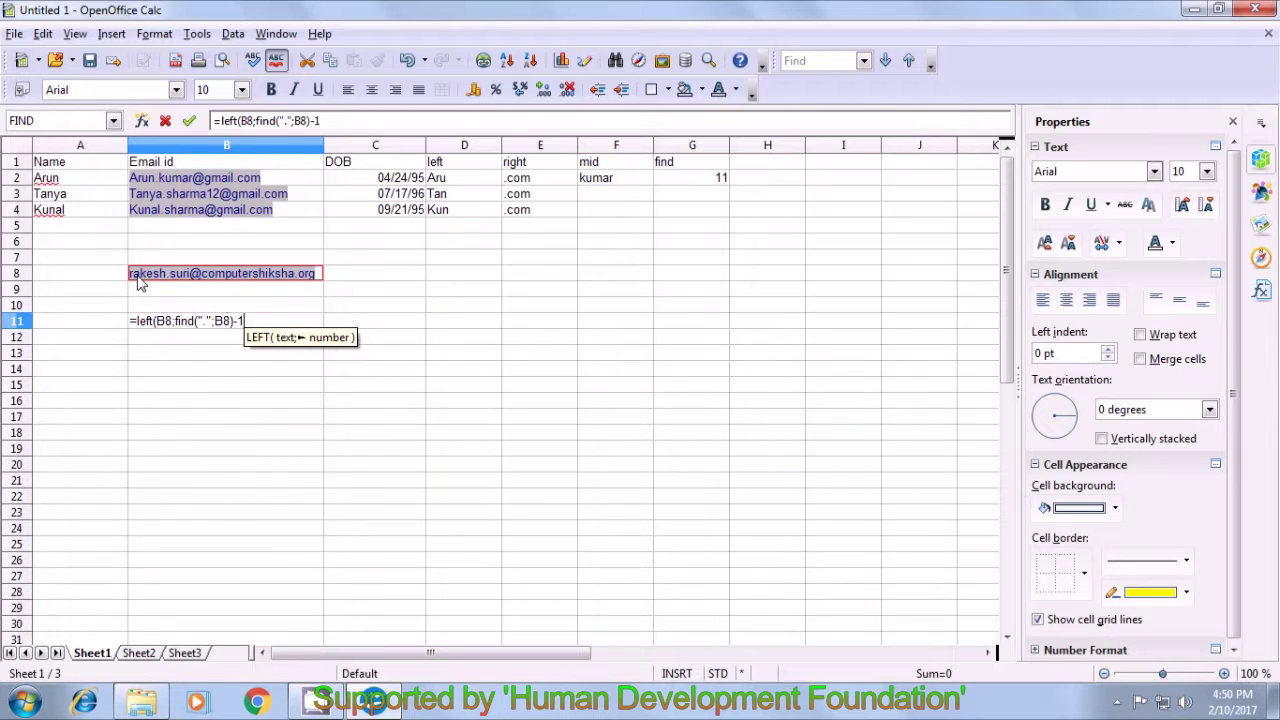
type(")")
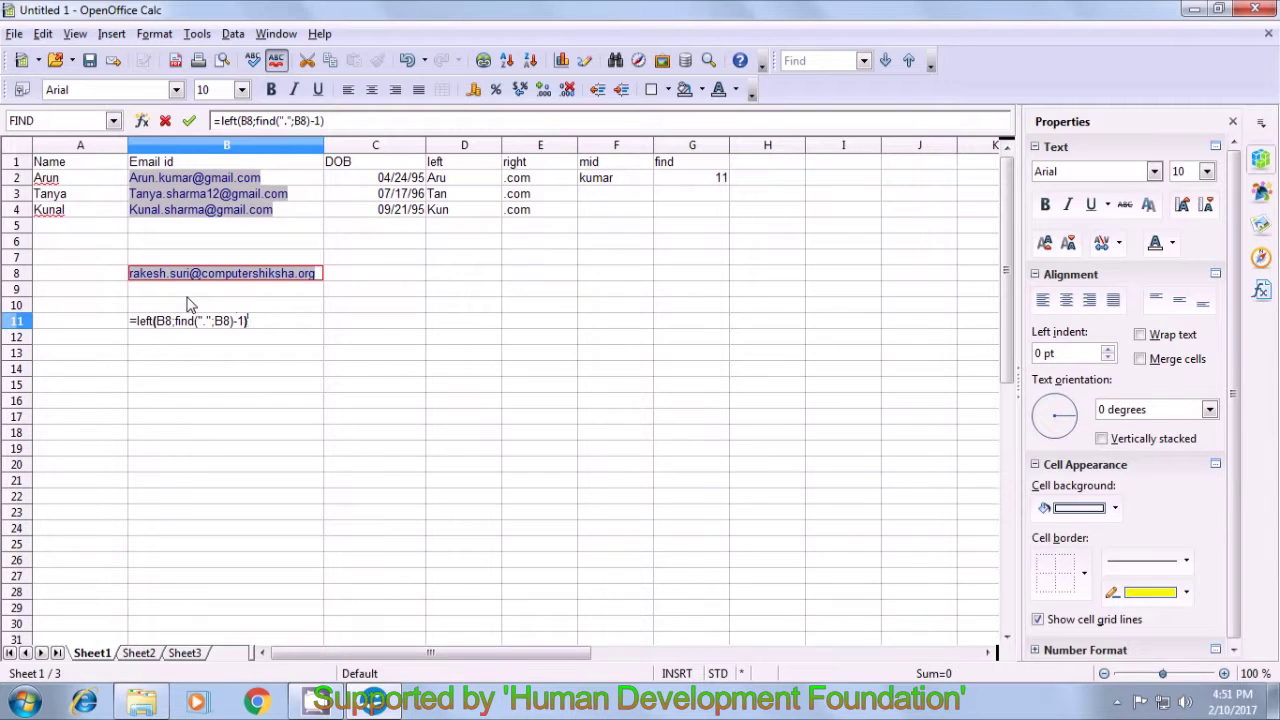
key("Return")
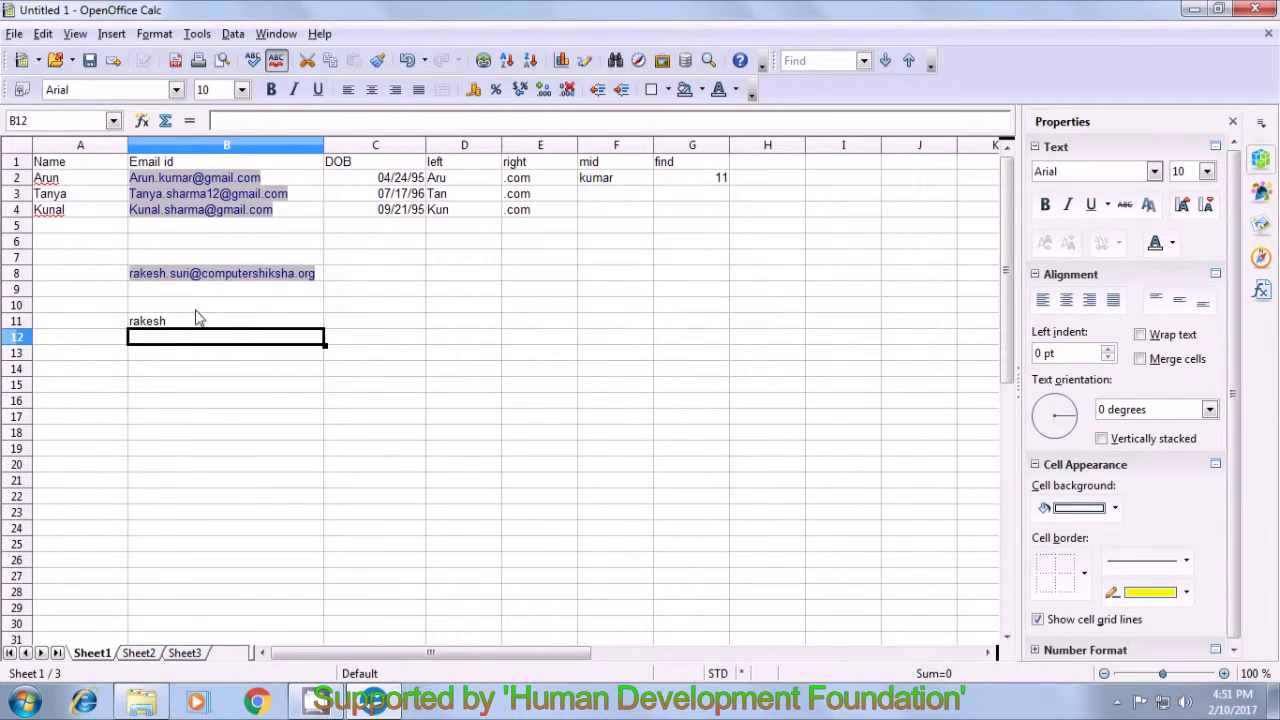
left_click(200, 320)
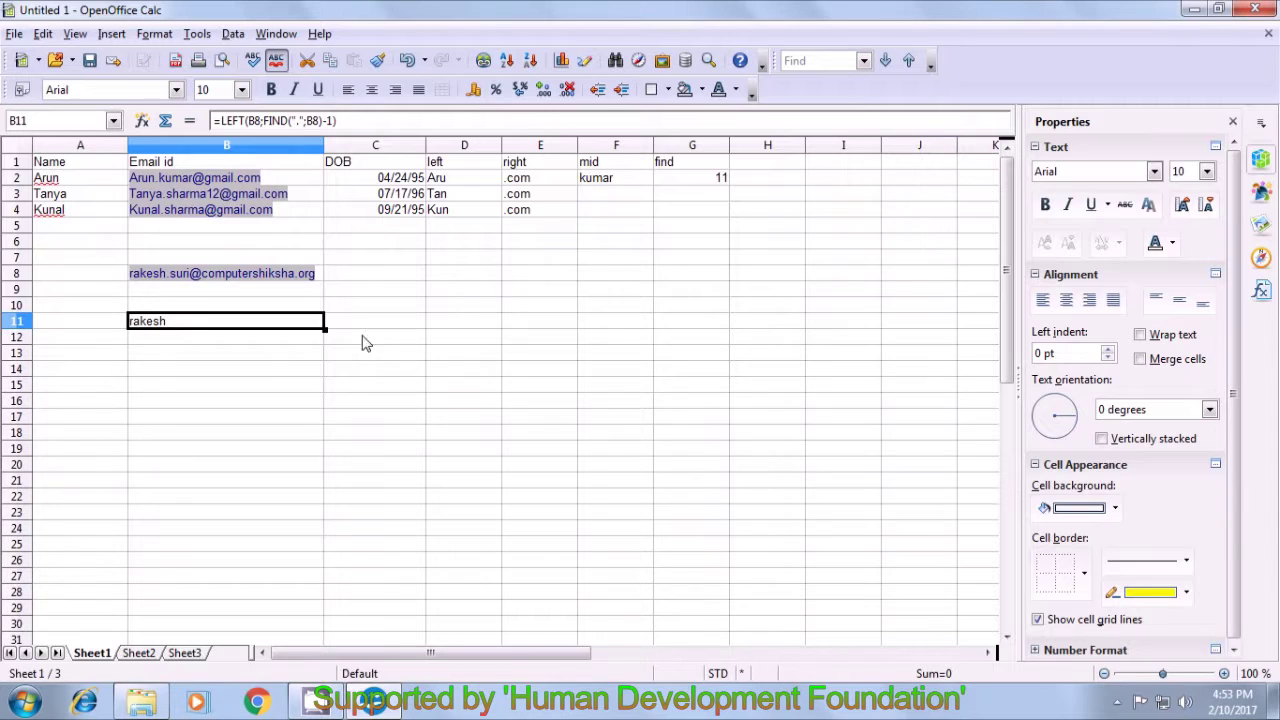
key("Return")
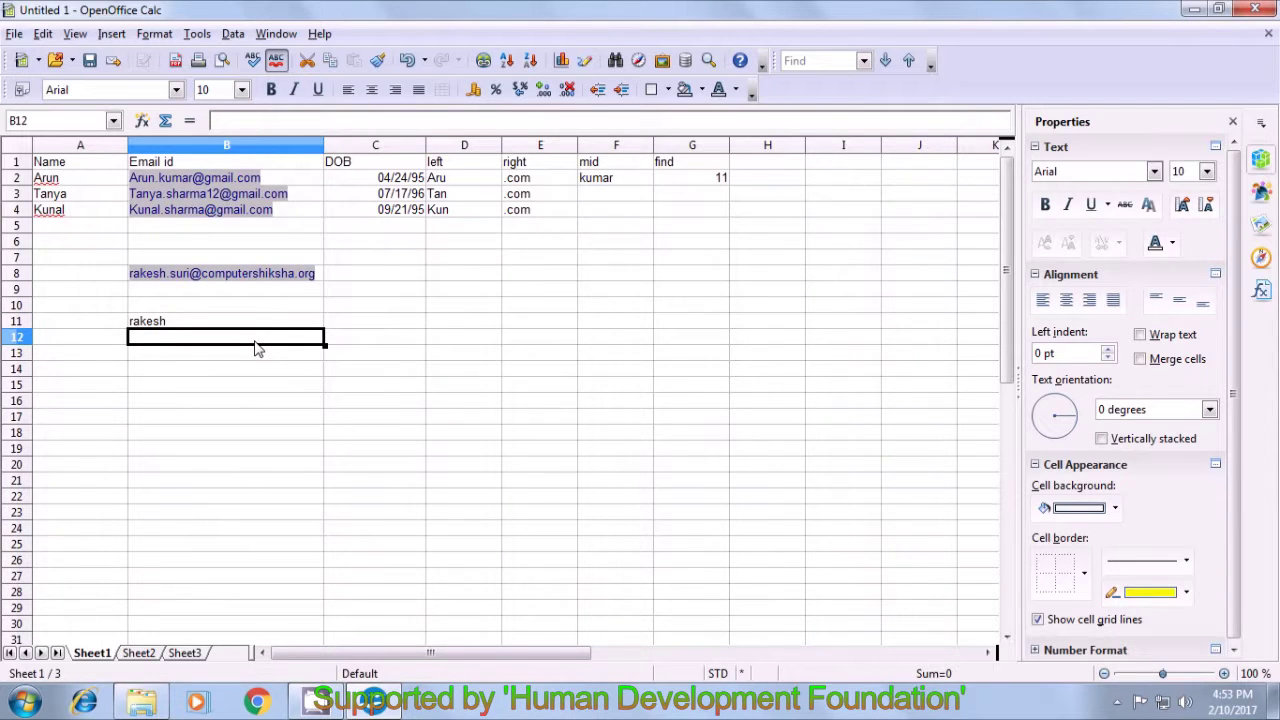
- Type =MID(B8;FIND(".";B8)+1;FIND("@"; into B12 as the formula's start
type("=")
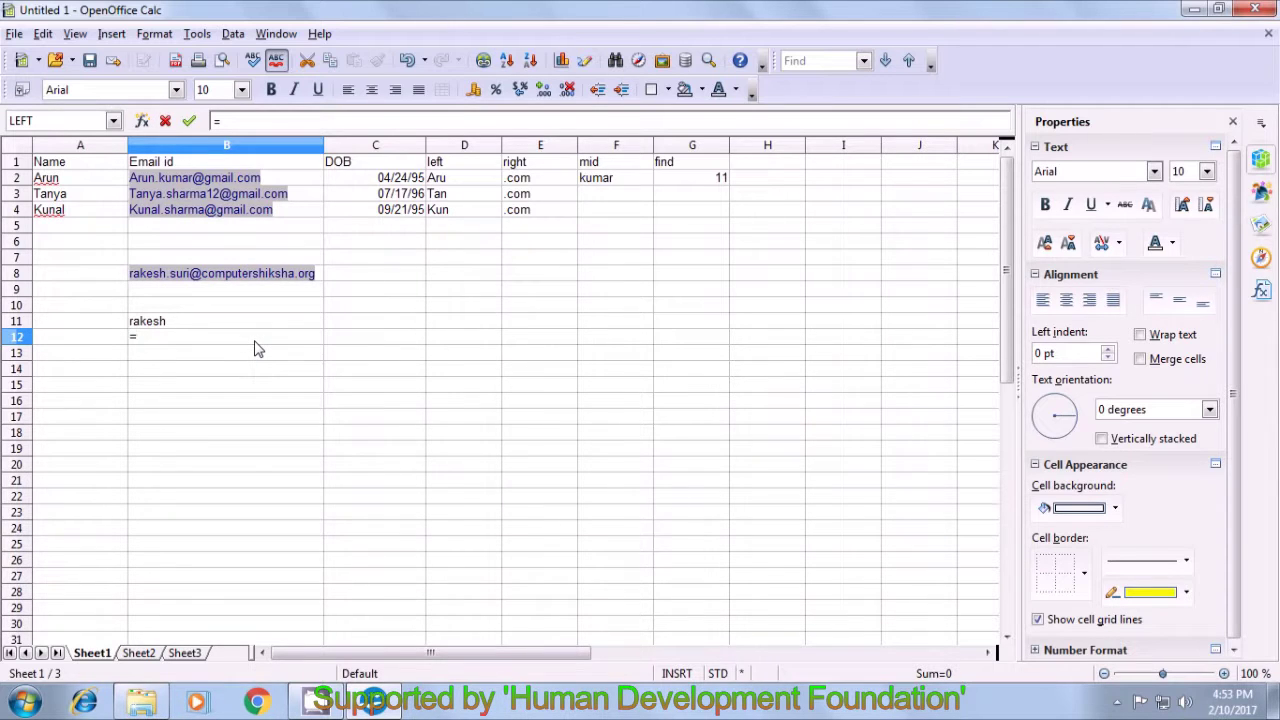
type("mid")
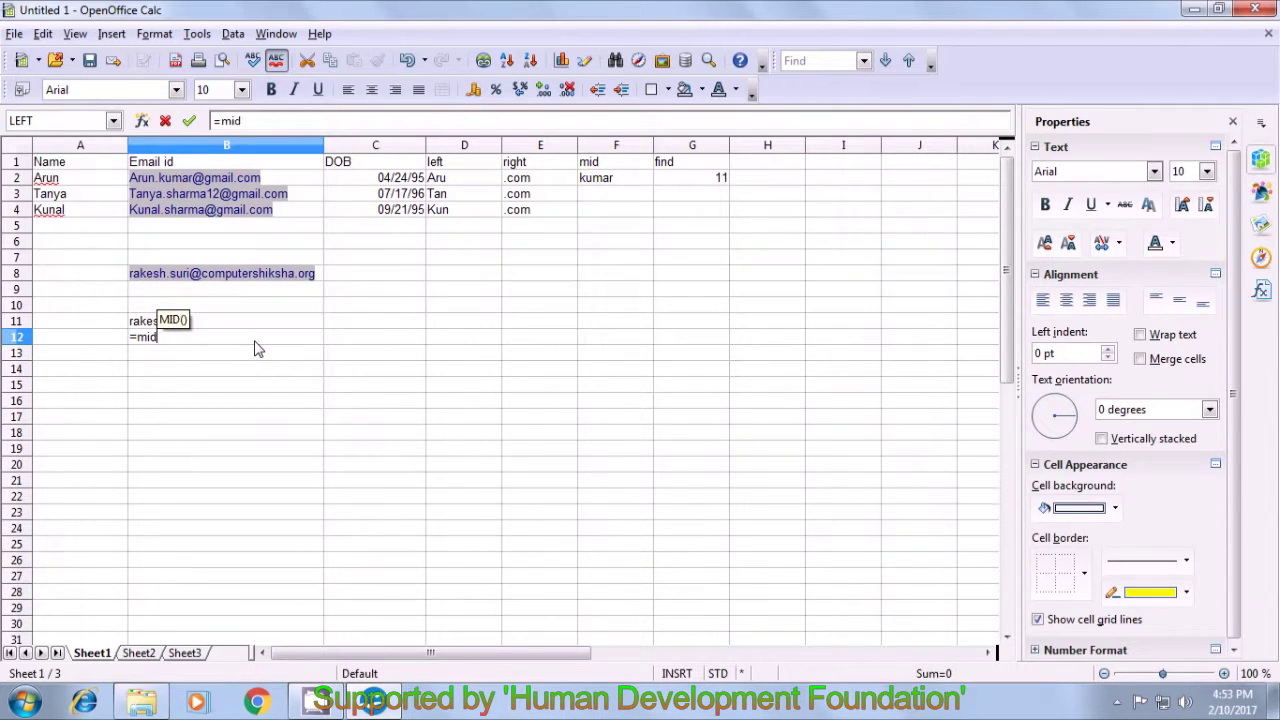
type("(")
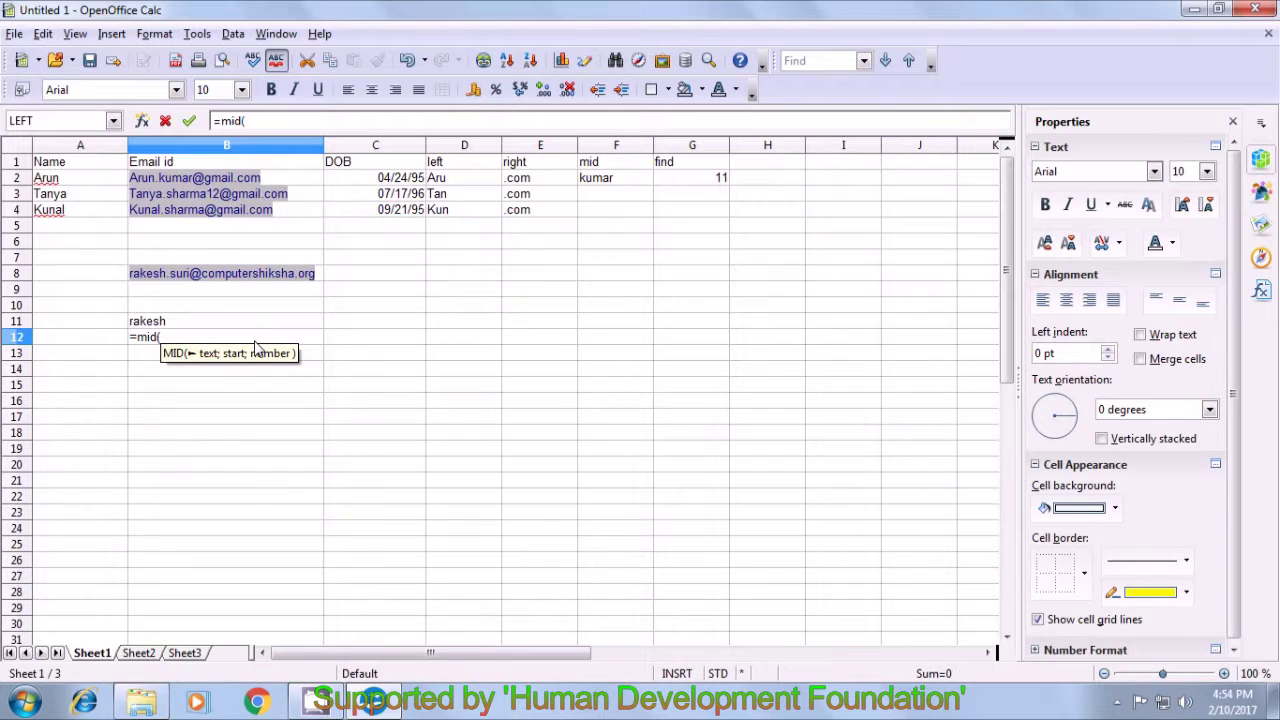
left_click(318, 276)
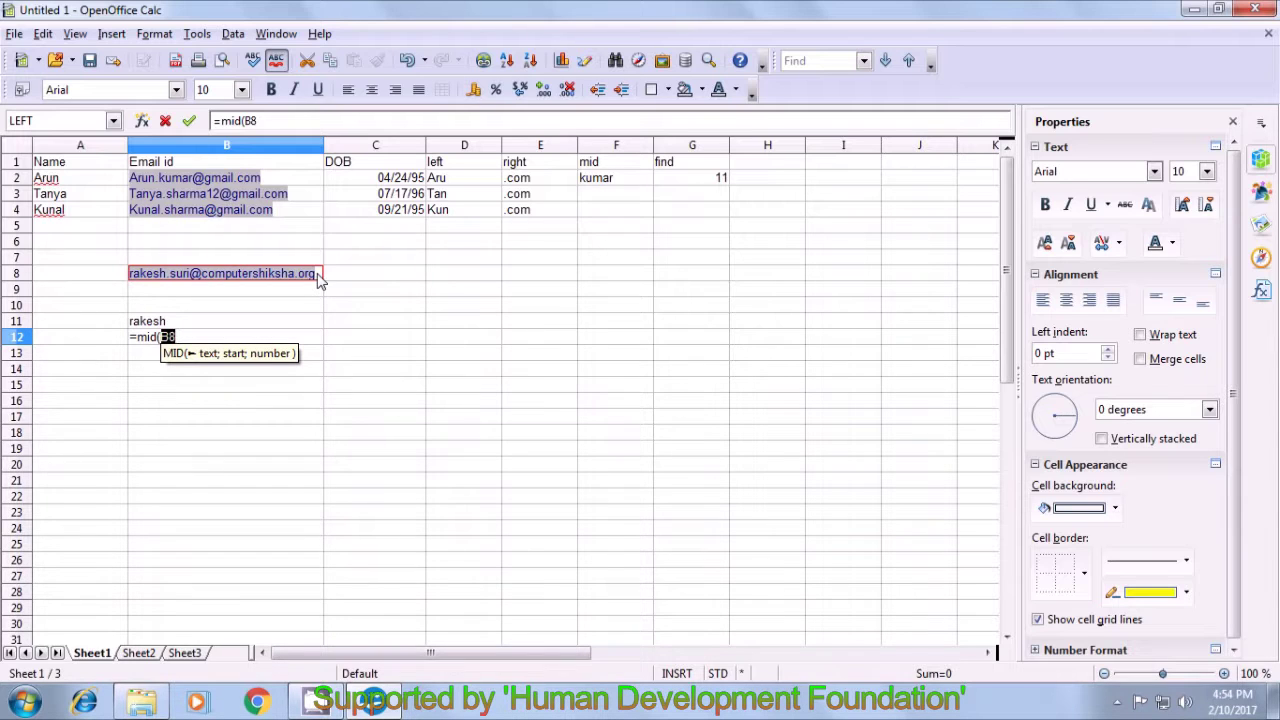
type(";")
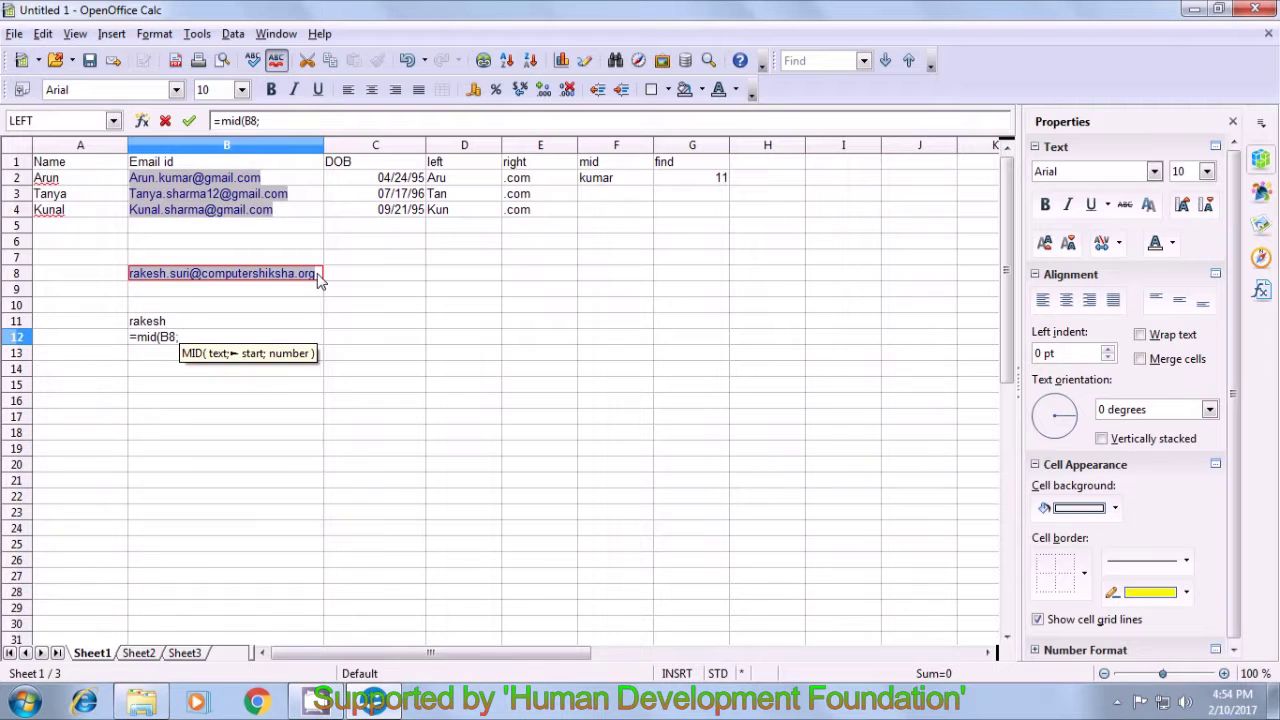
type("fin")
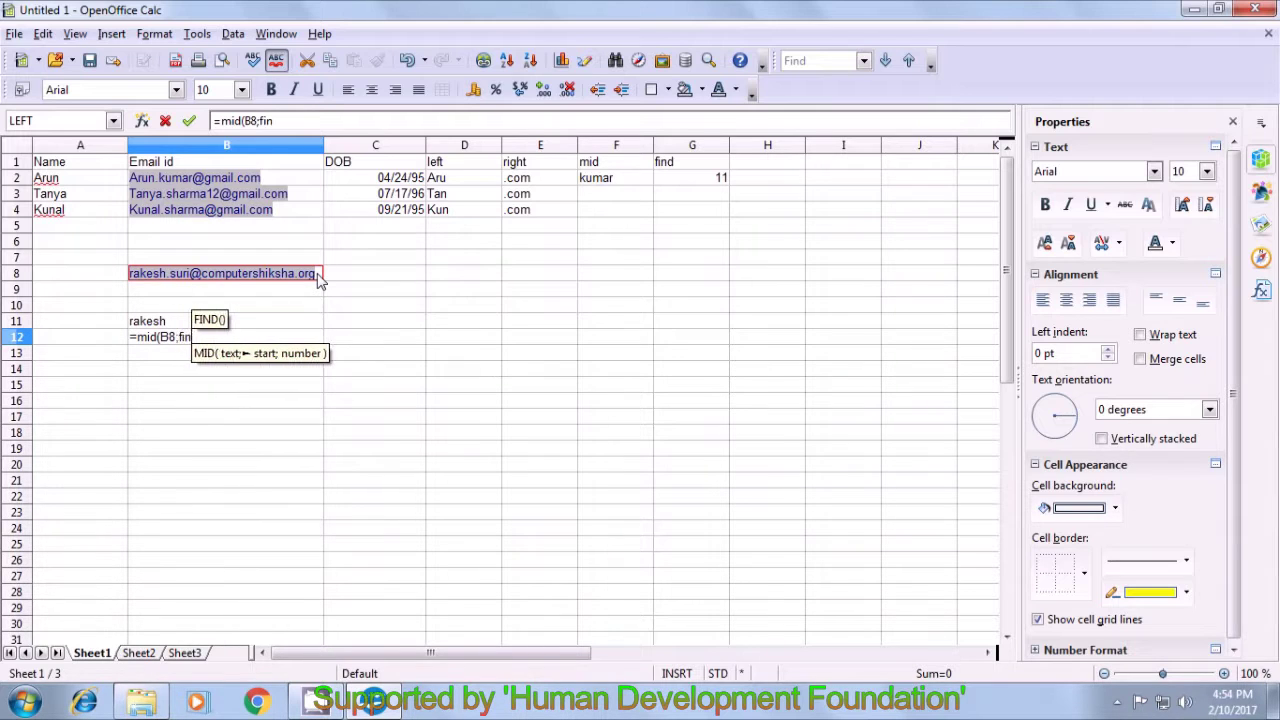
type("d(")
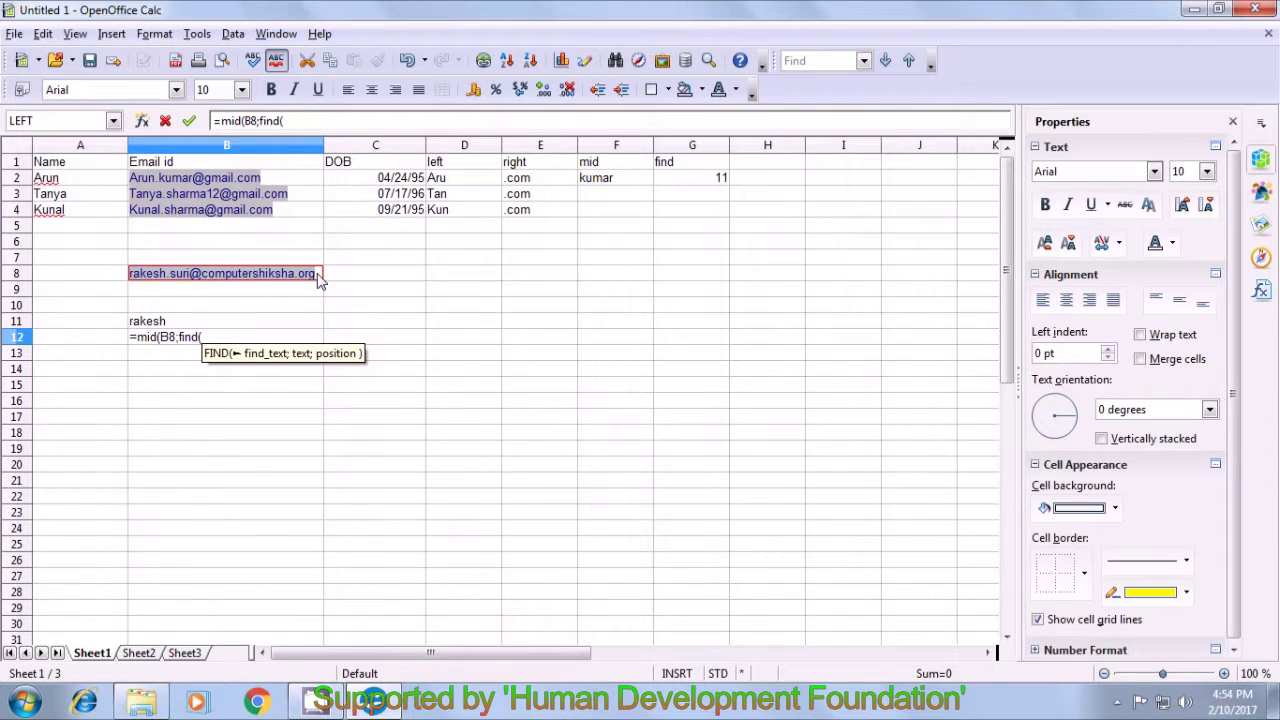
type("\"")
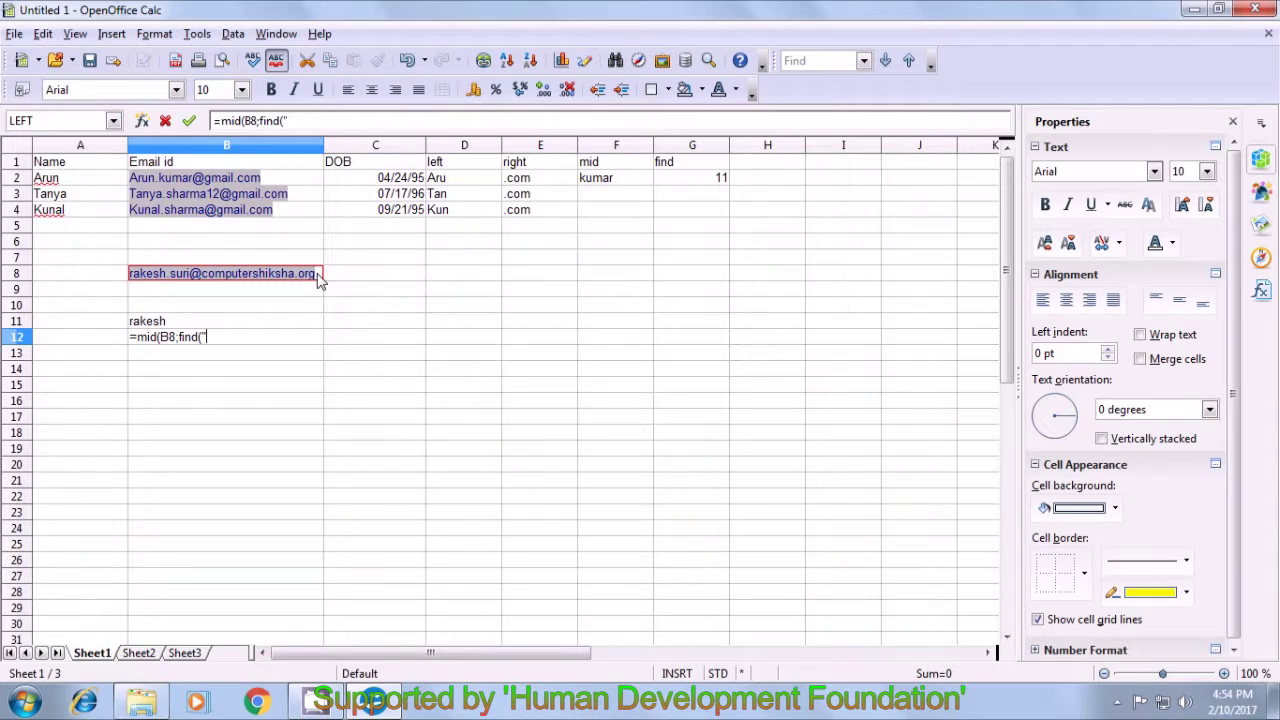
type(".\"")
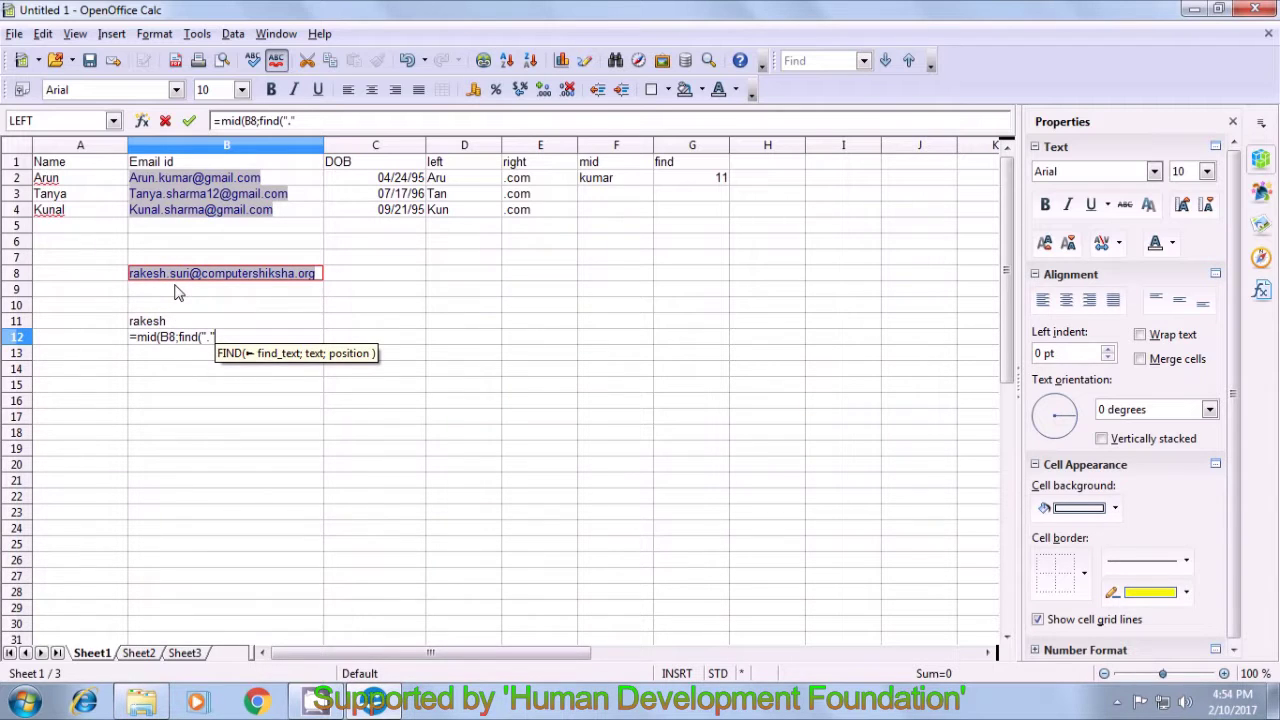
type(";")
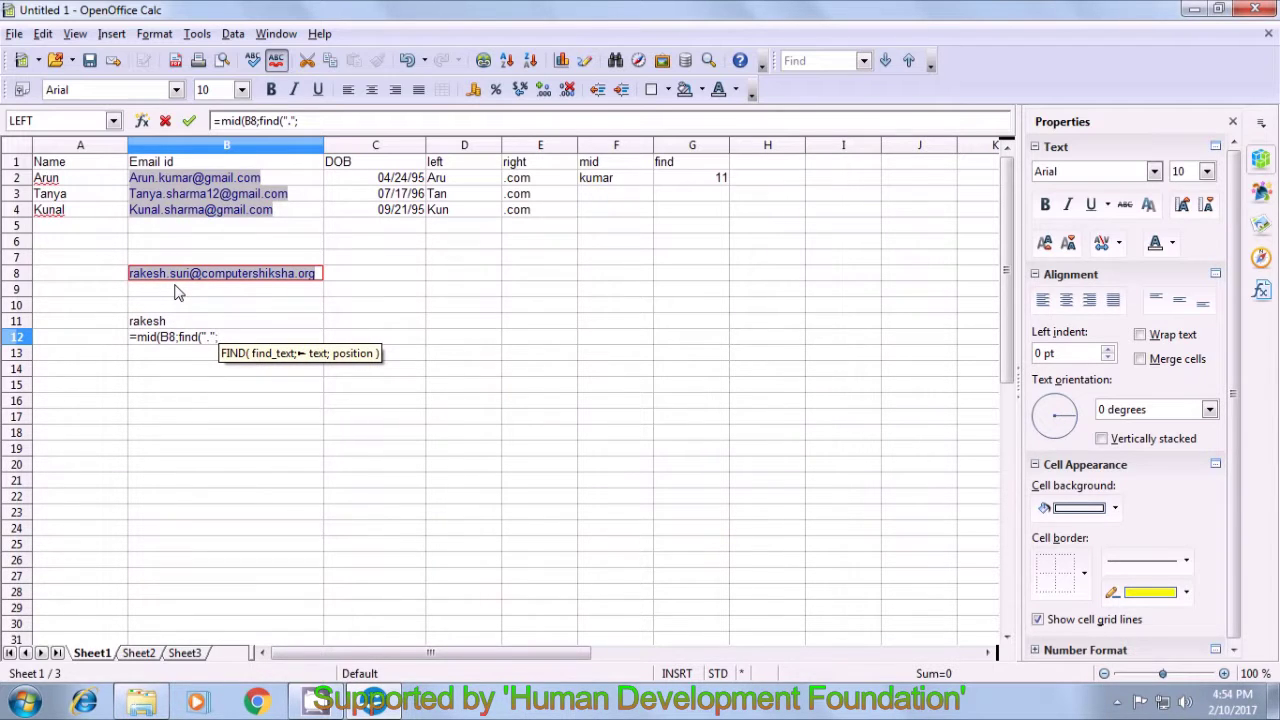
left_click(317, 276)
type(")")
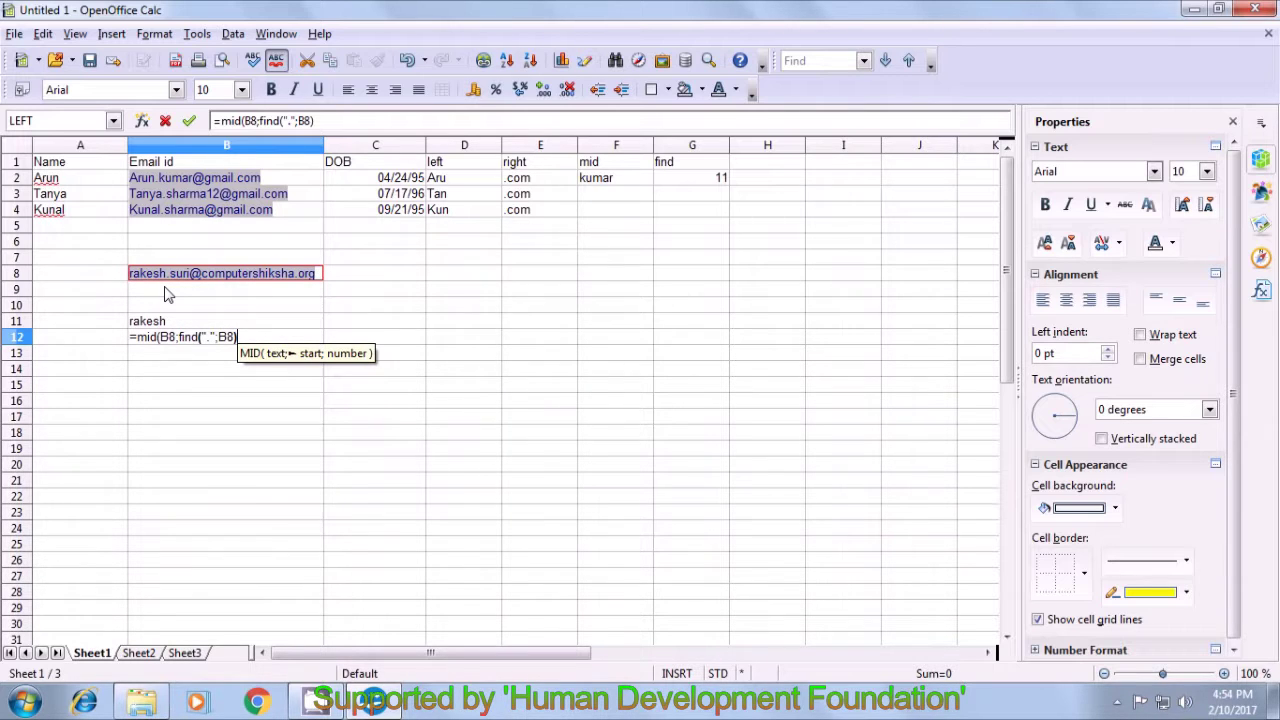
type("+1")
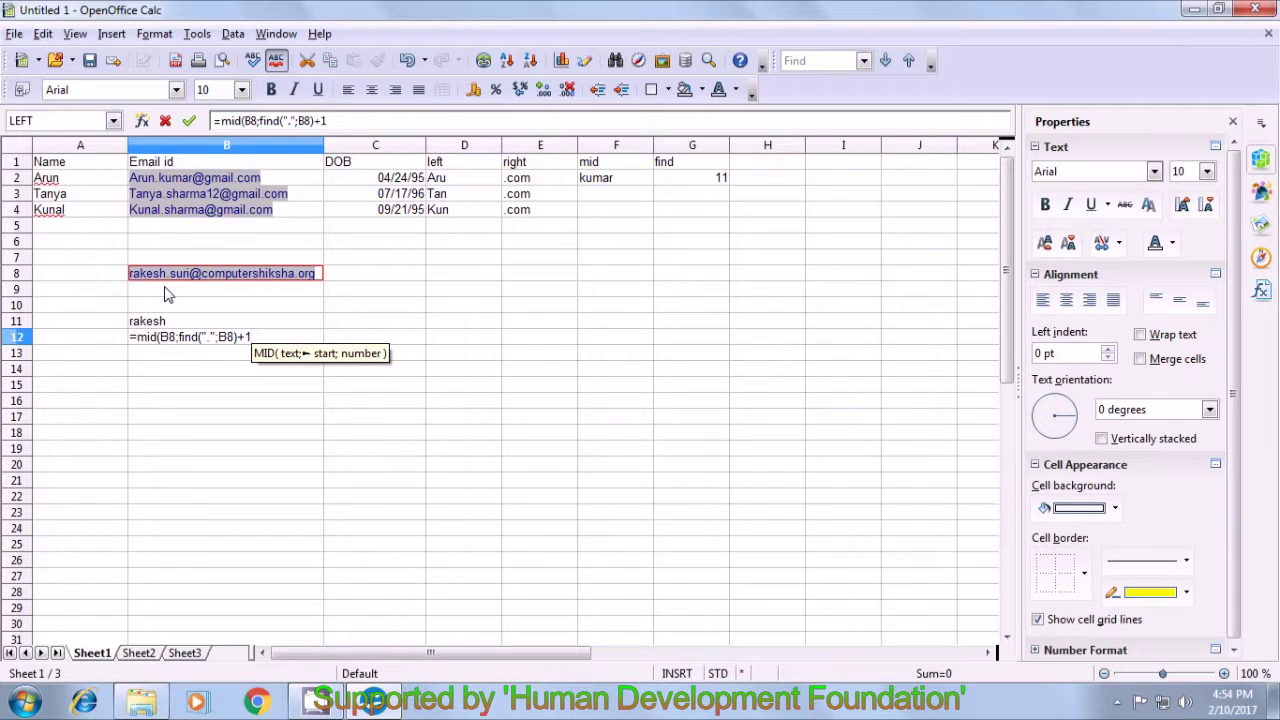
type(";")
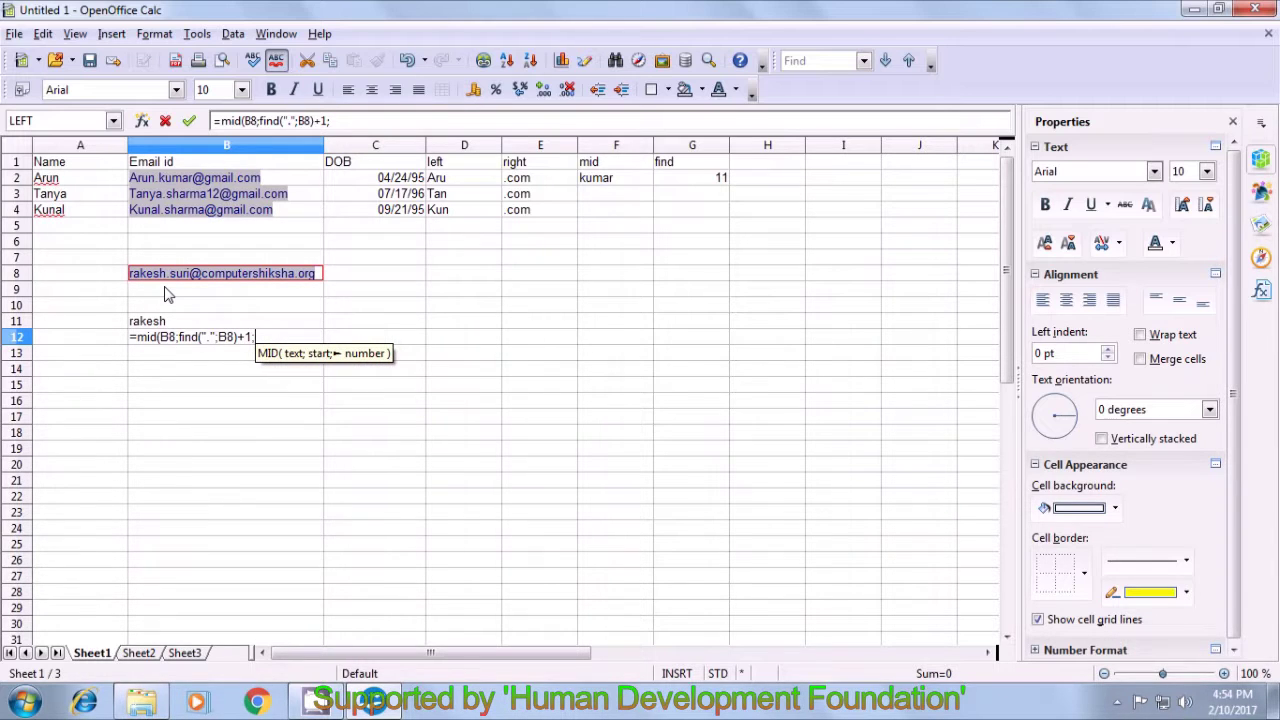
type("find")
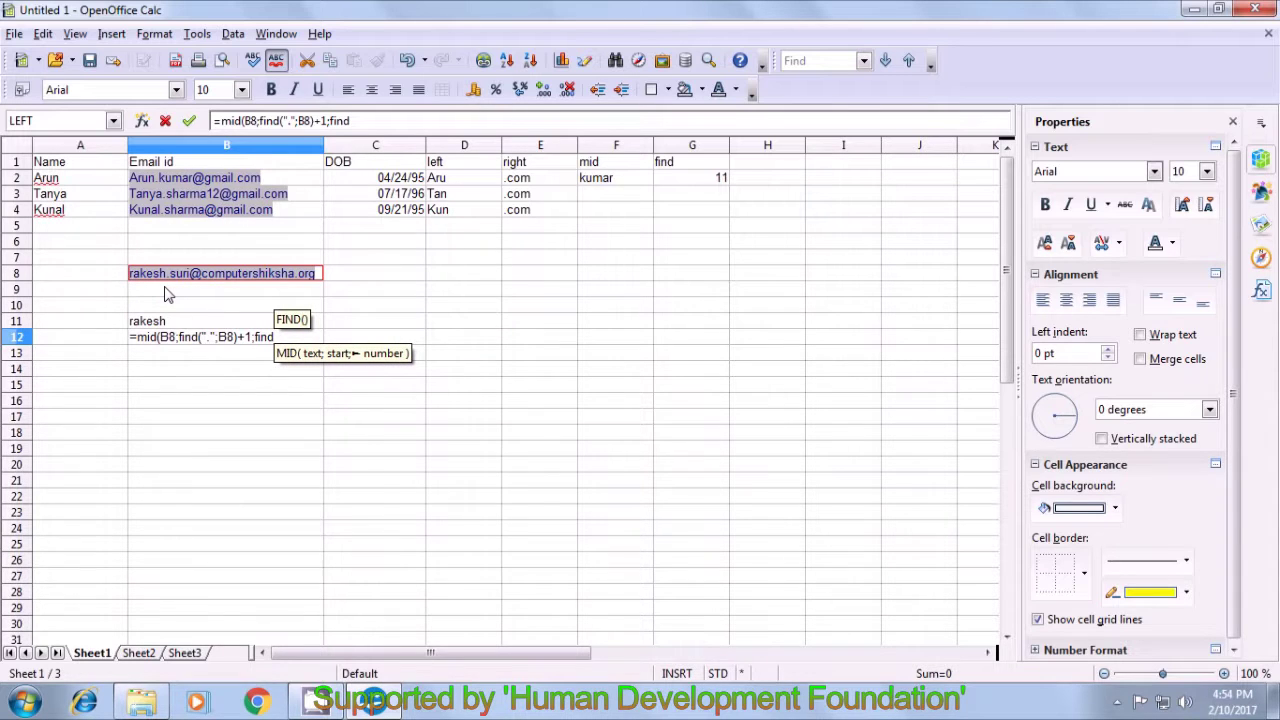
type("(")
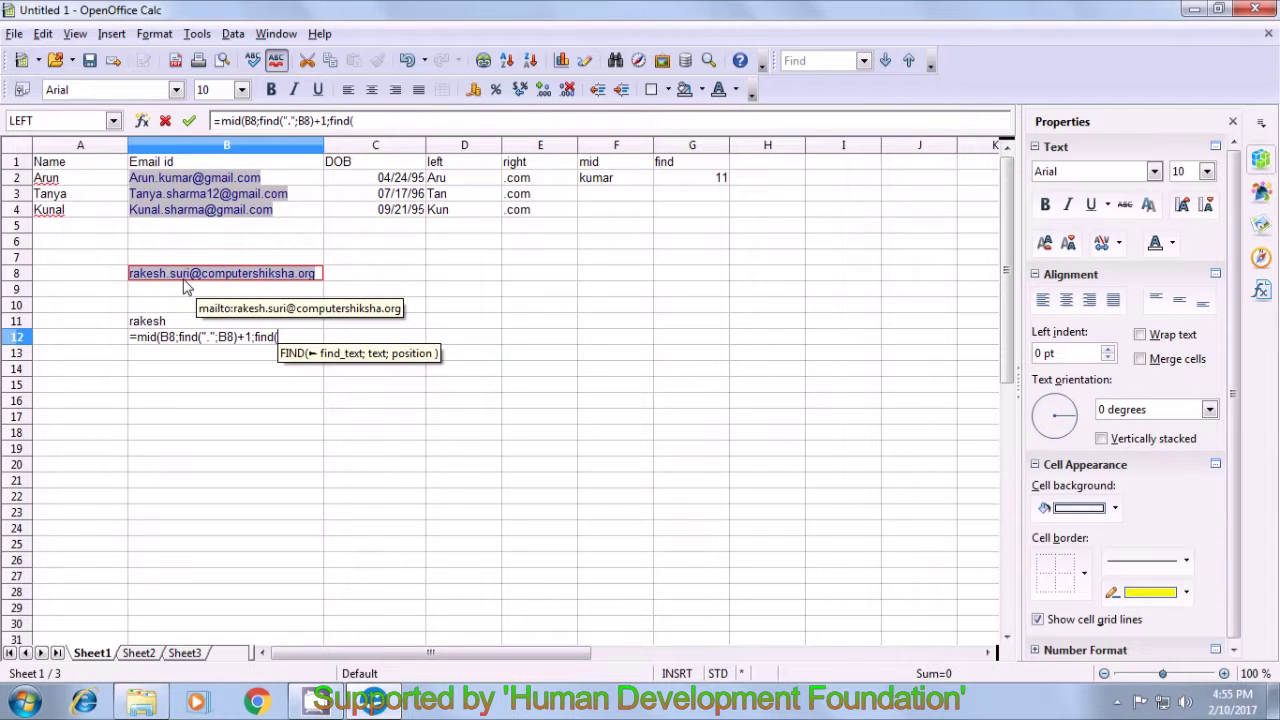
type("\"@\"")
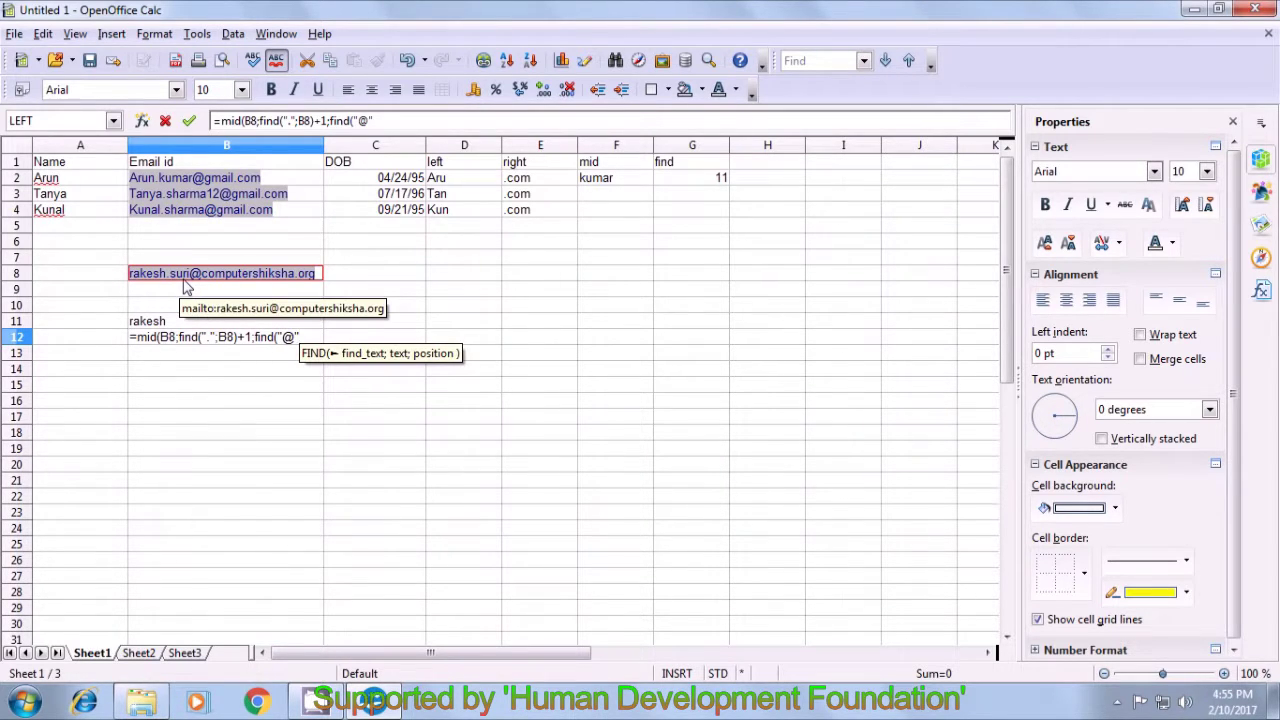
type(";")
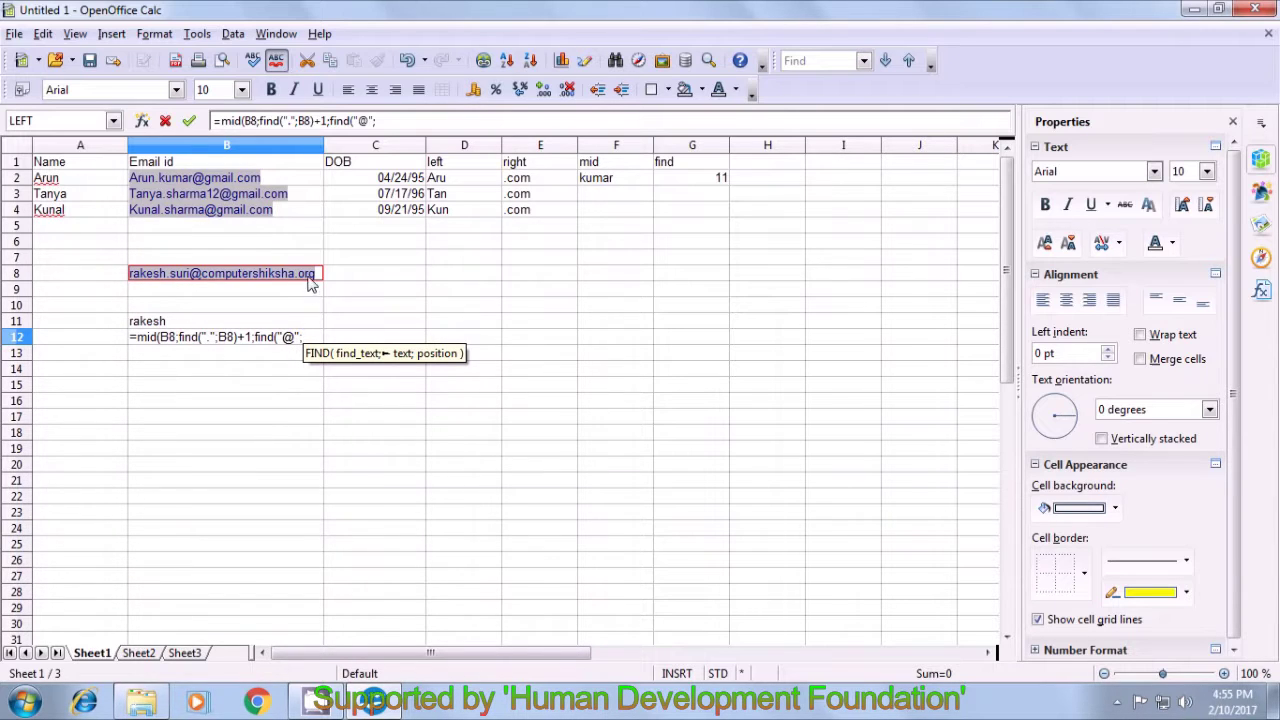
- Complete B12 as =MID(B8;FIND(".";B8)+1;FIND("@";B8;FIND(".";B8))-FIND(".";B8)-1), returning the surname
left_click(317, 279)
type(";")
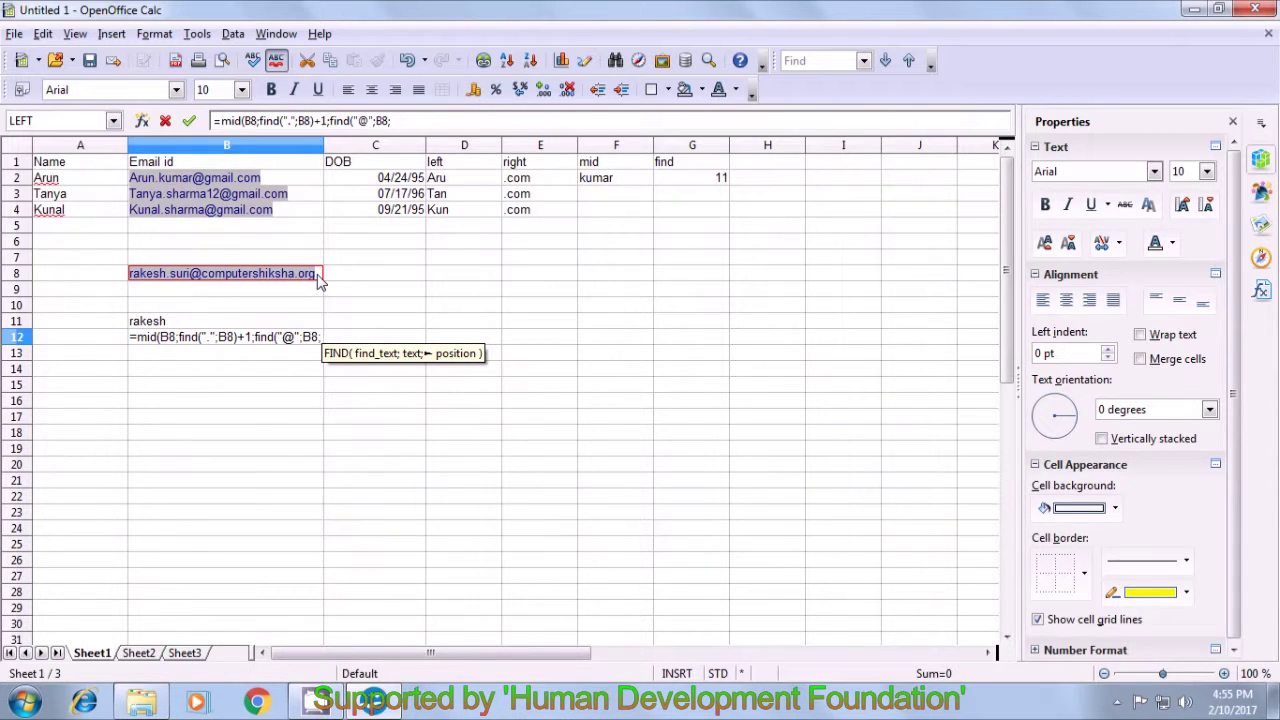
type("find")
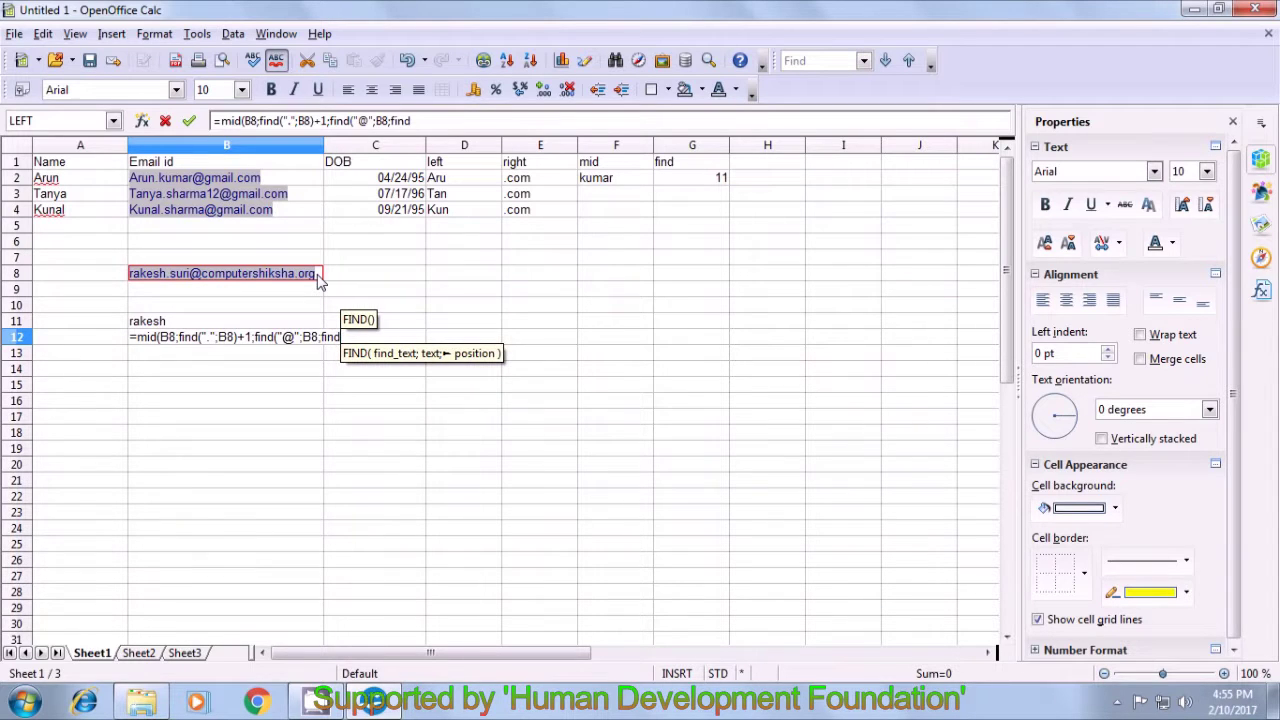
type("(")
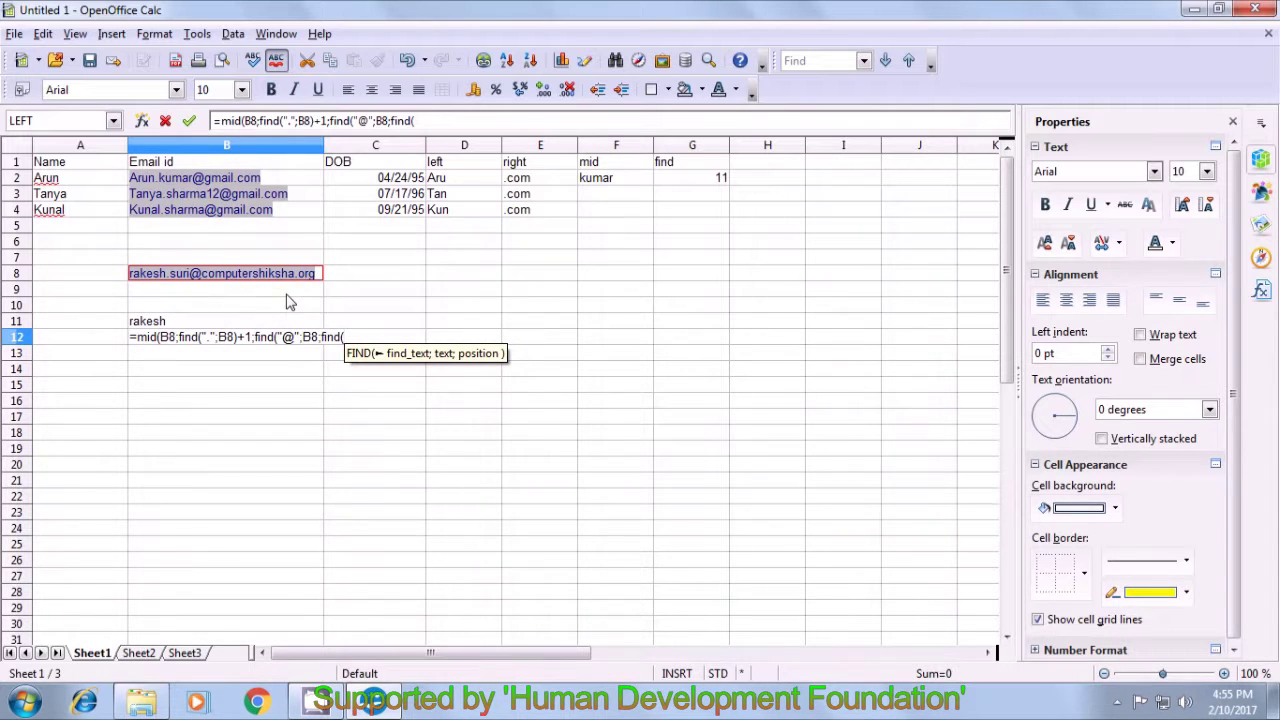
type("\"")
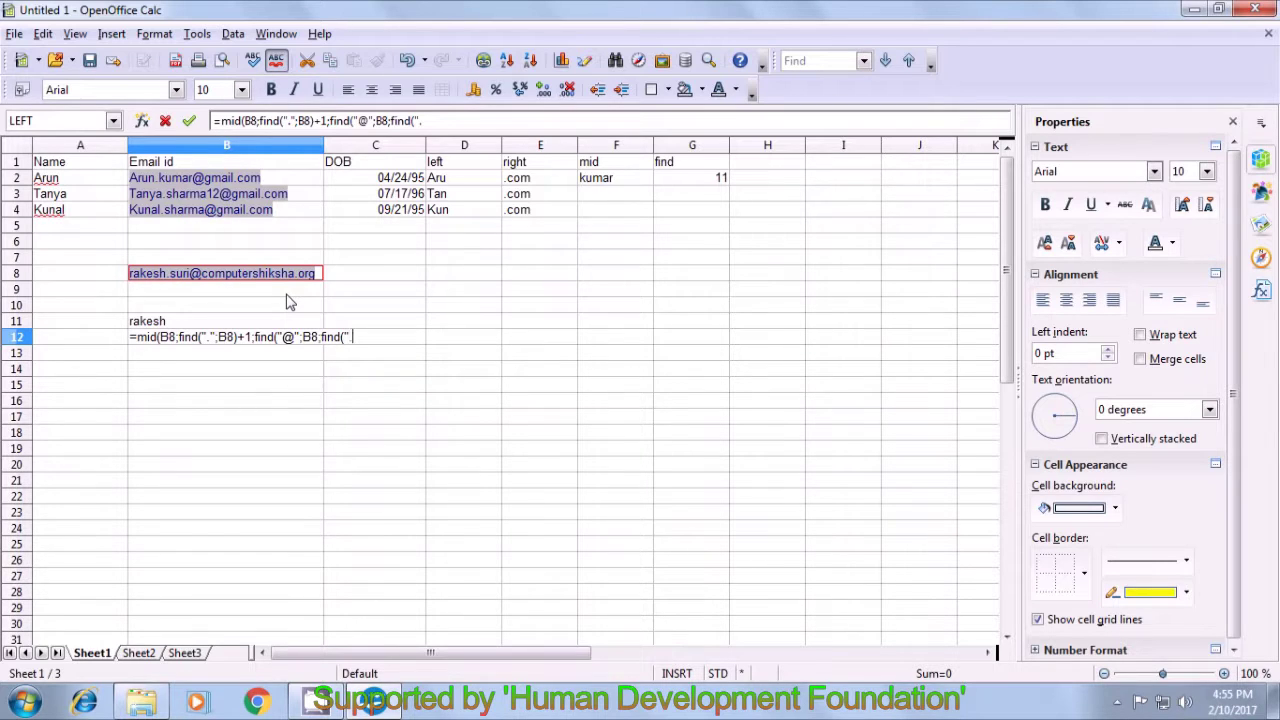
type(".\"")
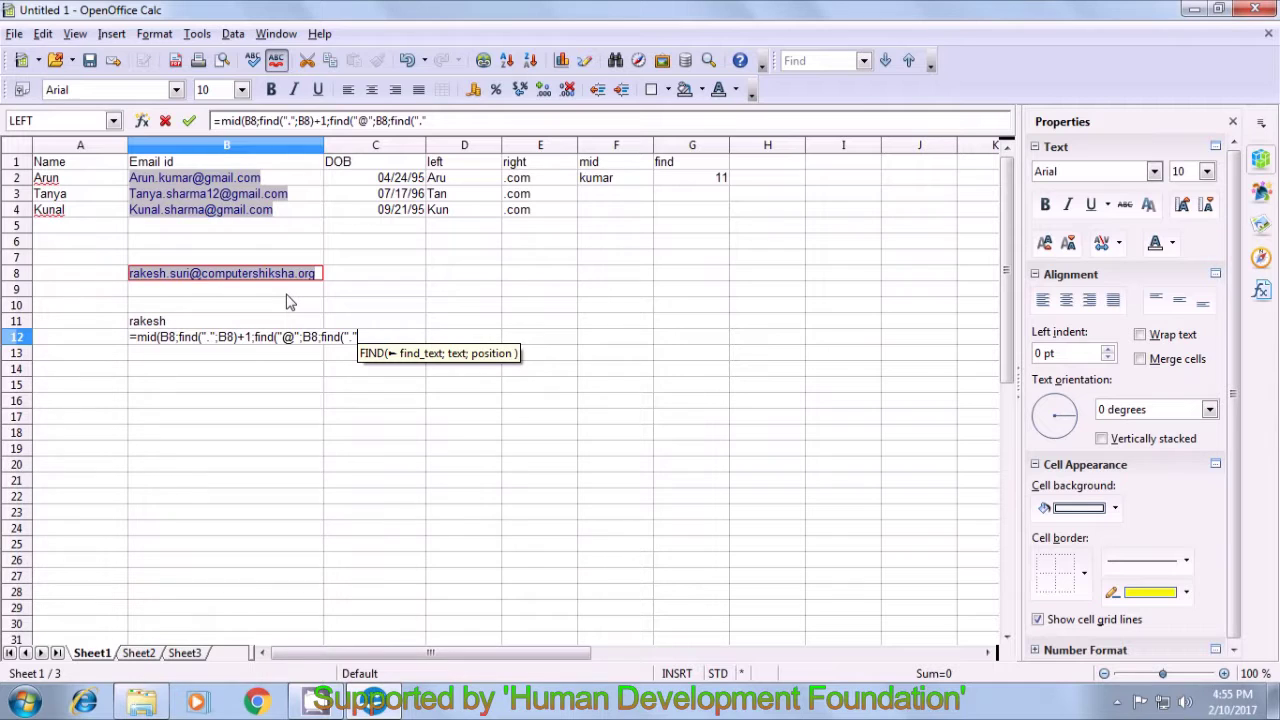
type(";")
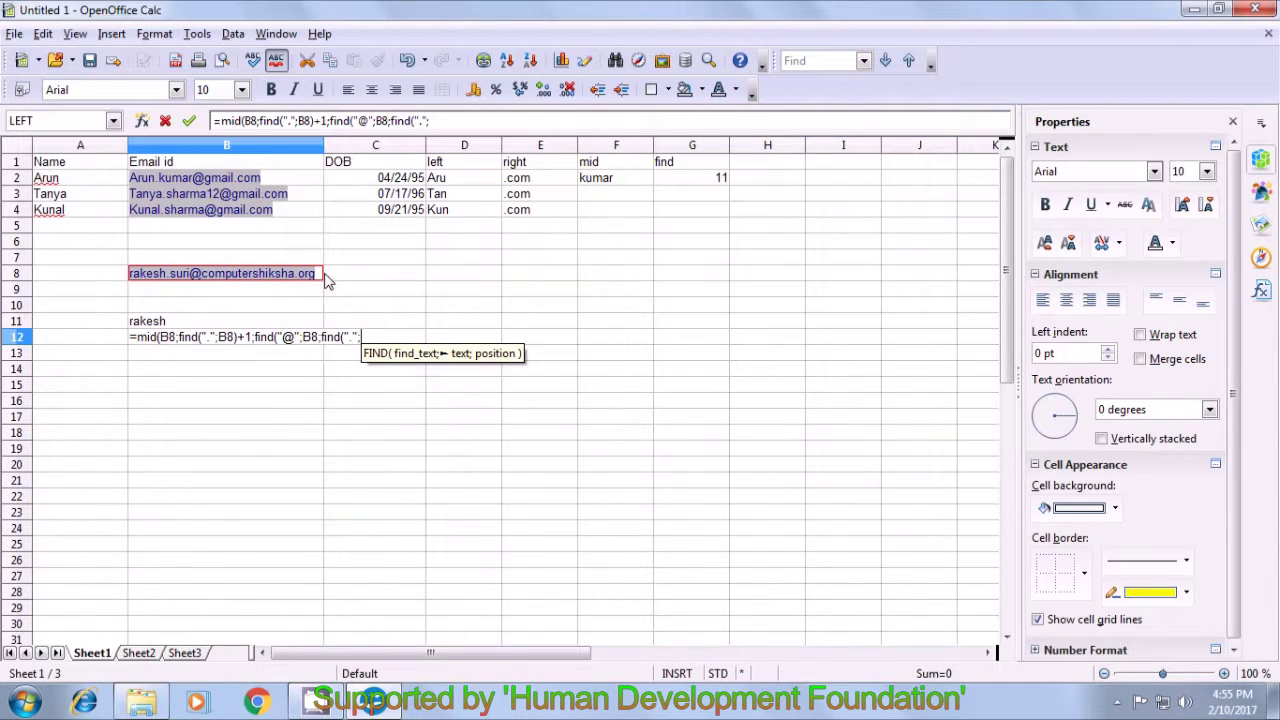
left_click(322, 282)
type("))")
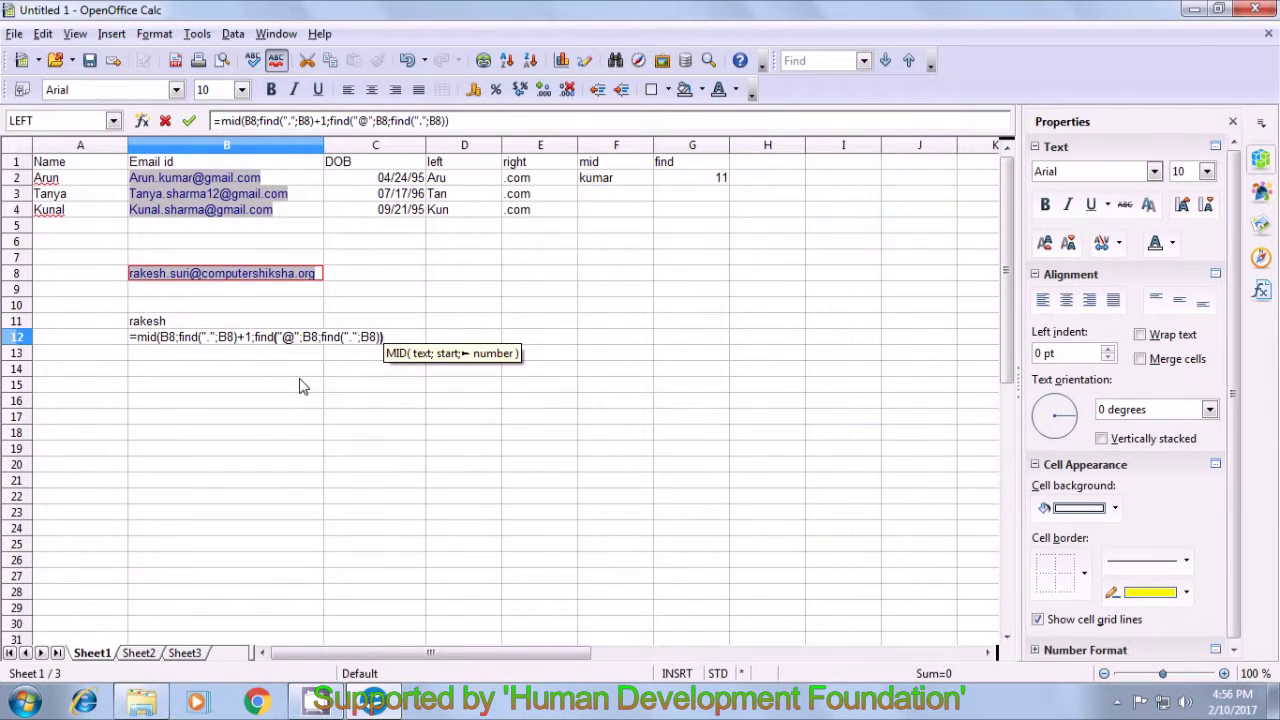
type("-")
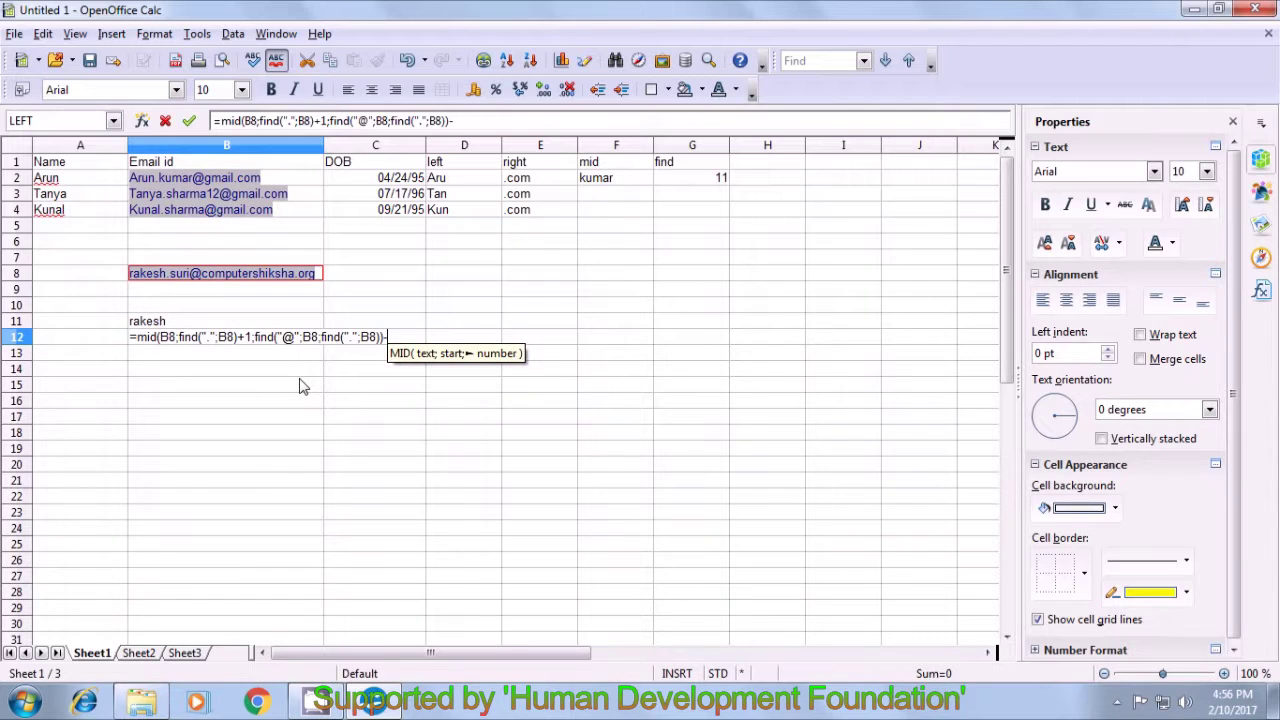
type("find")
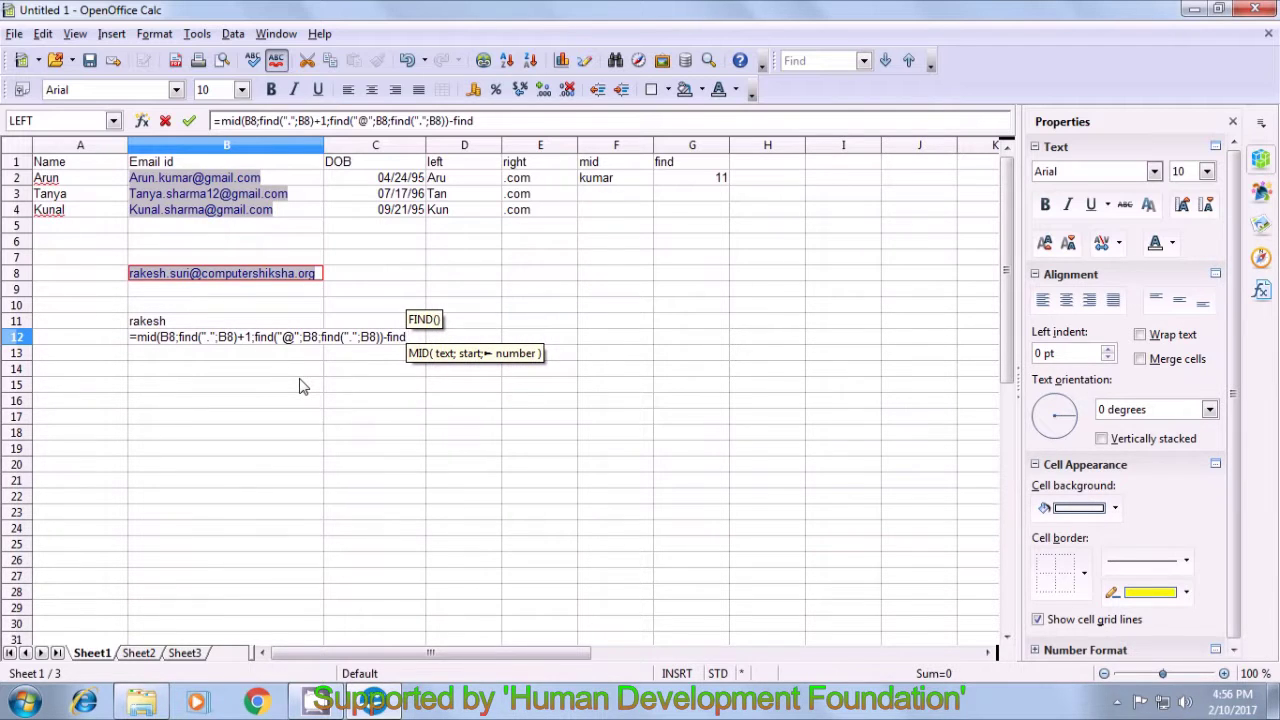
type("(")
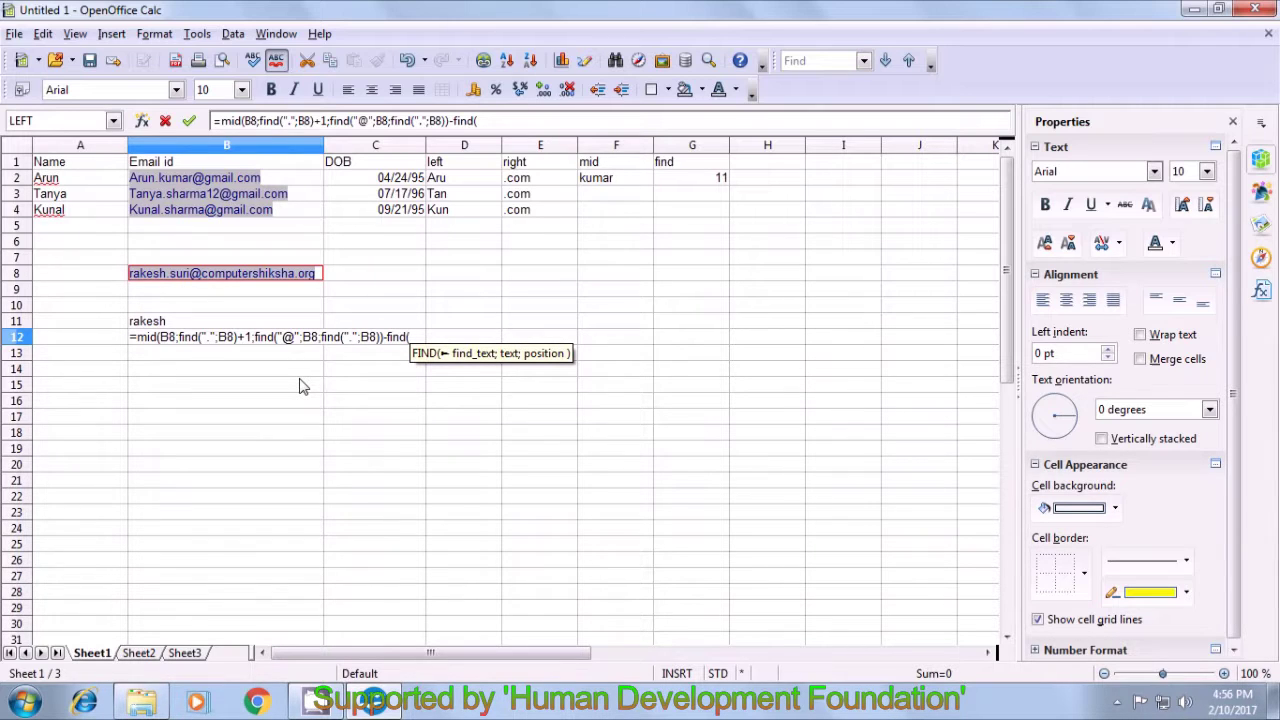
type("(")
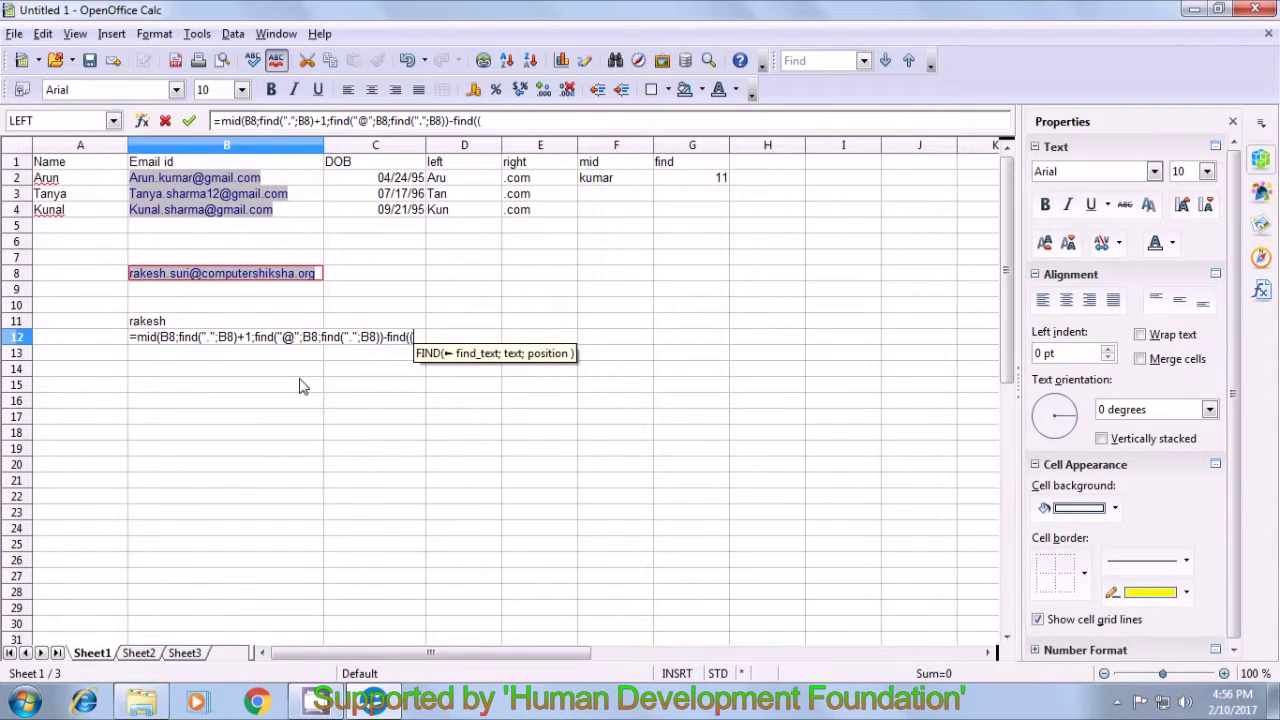
key("BackSpace")
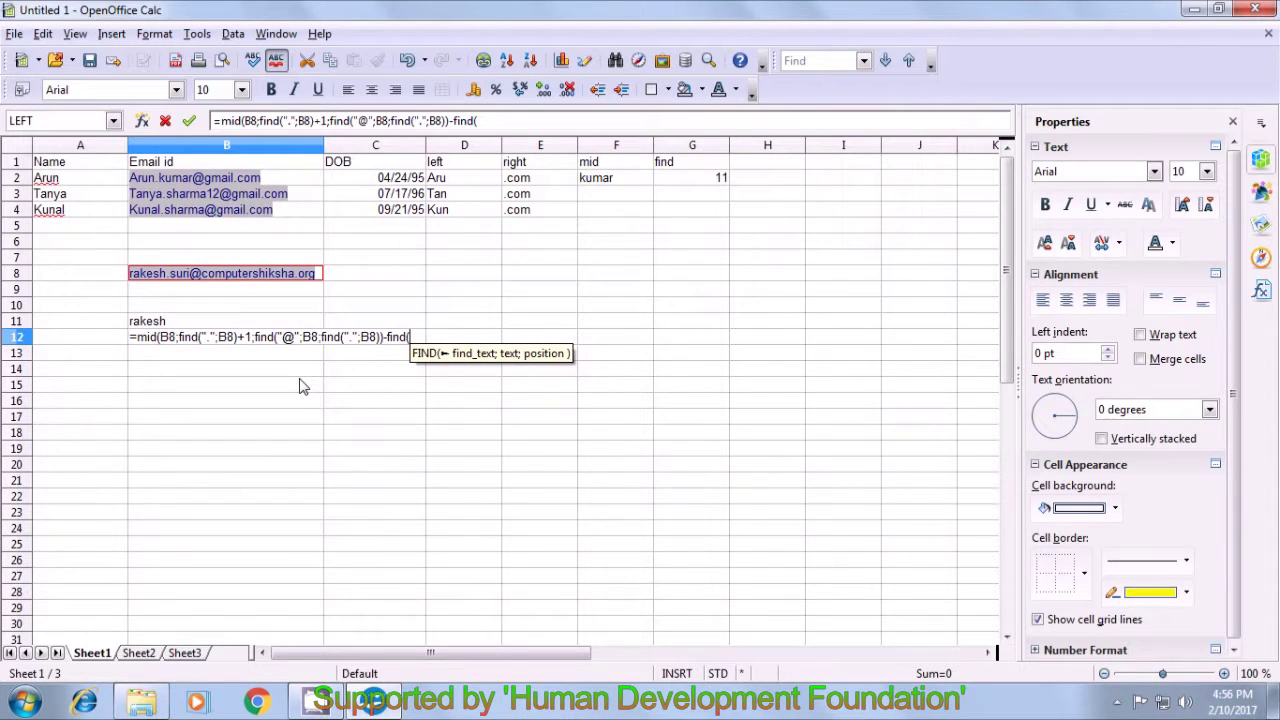
type("\".\"")
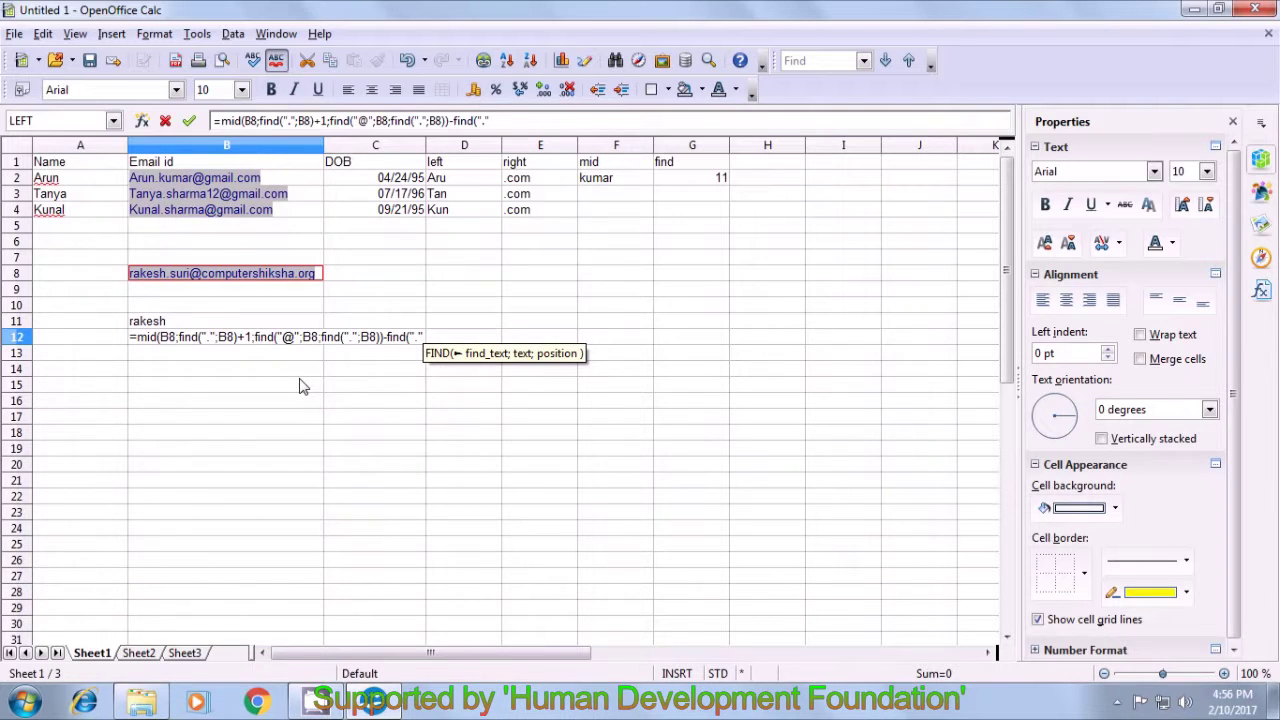
type(";")
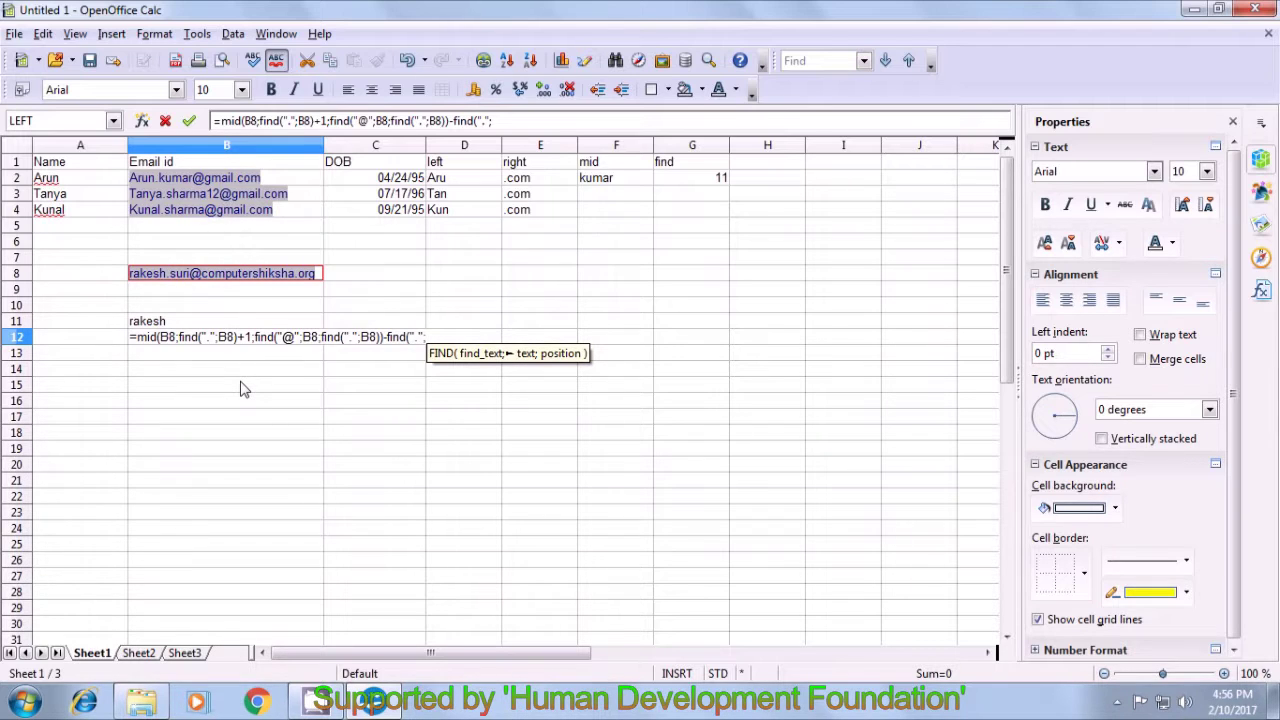
left_click(318, 280)
type(")-")
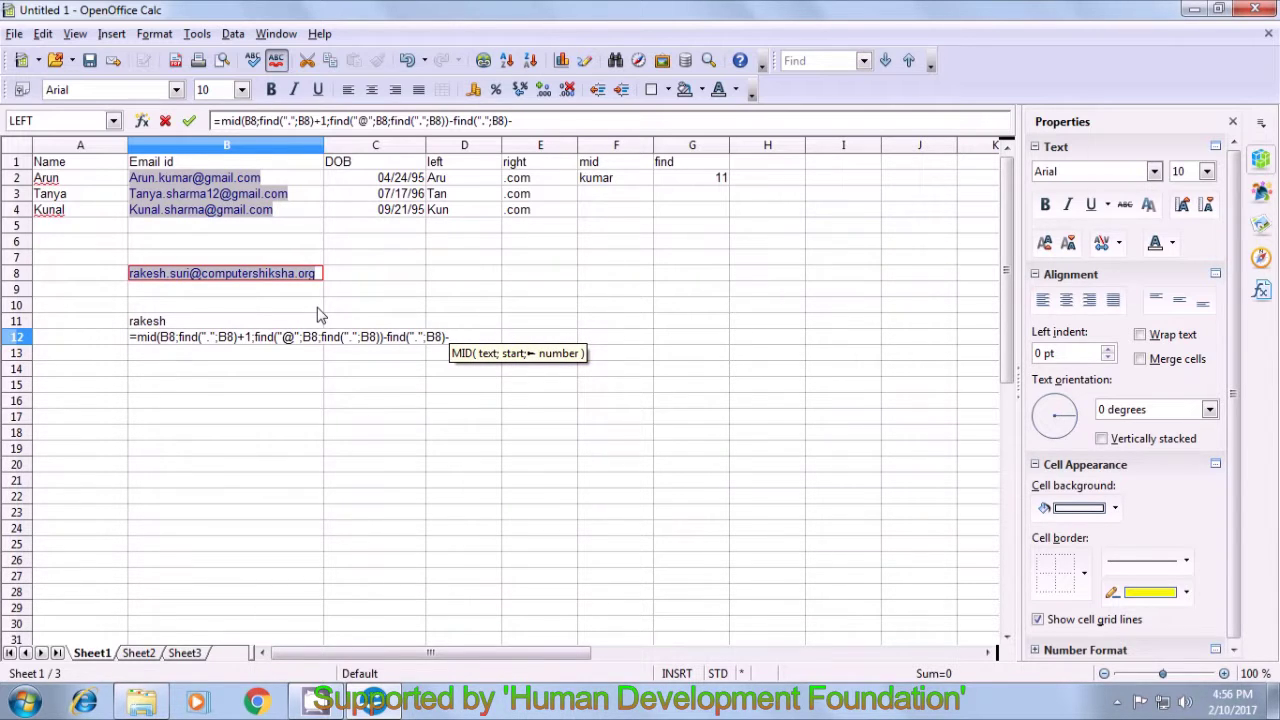
type("1)")
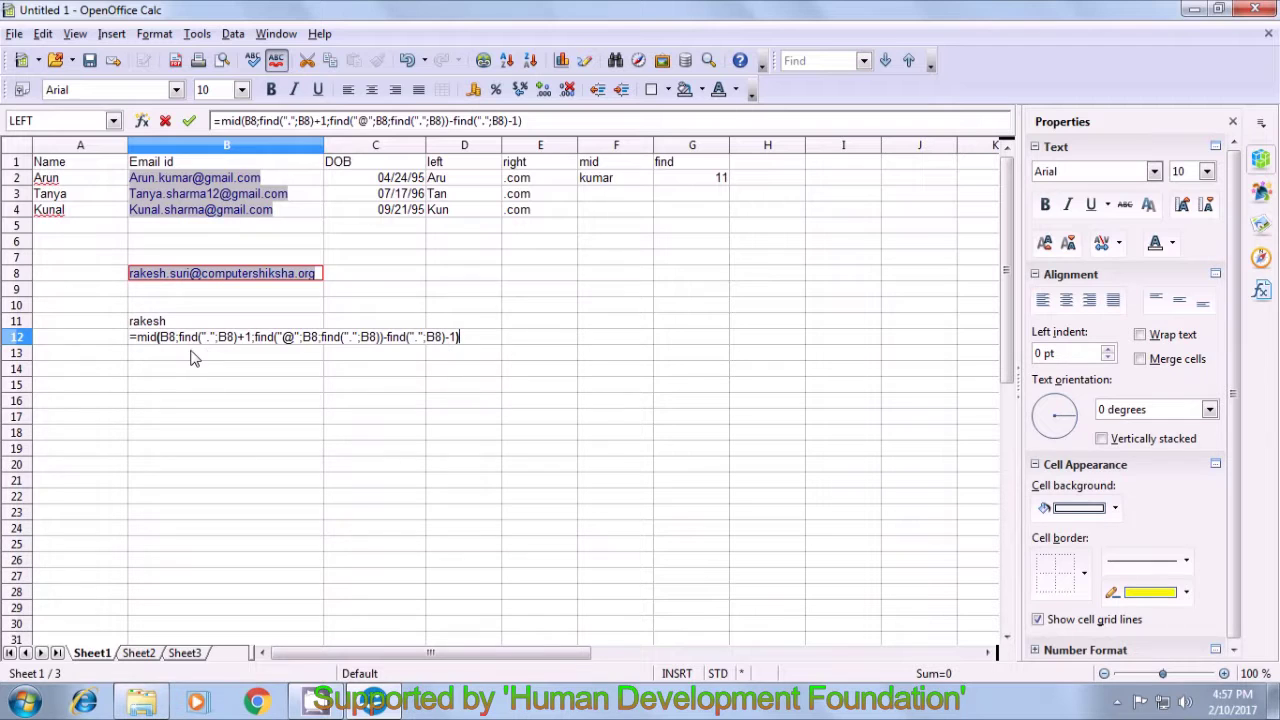
key("Return")
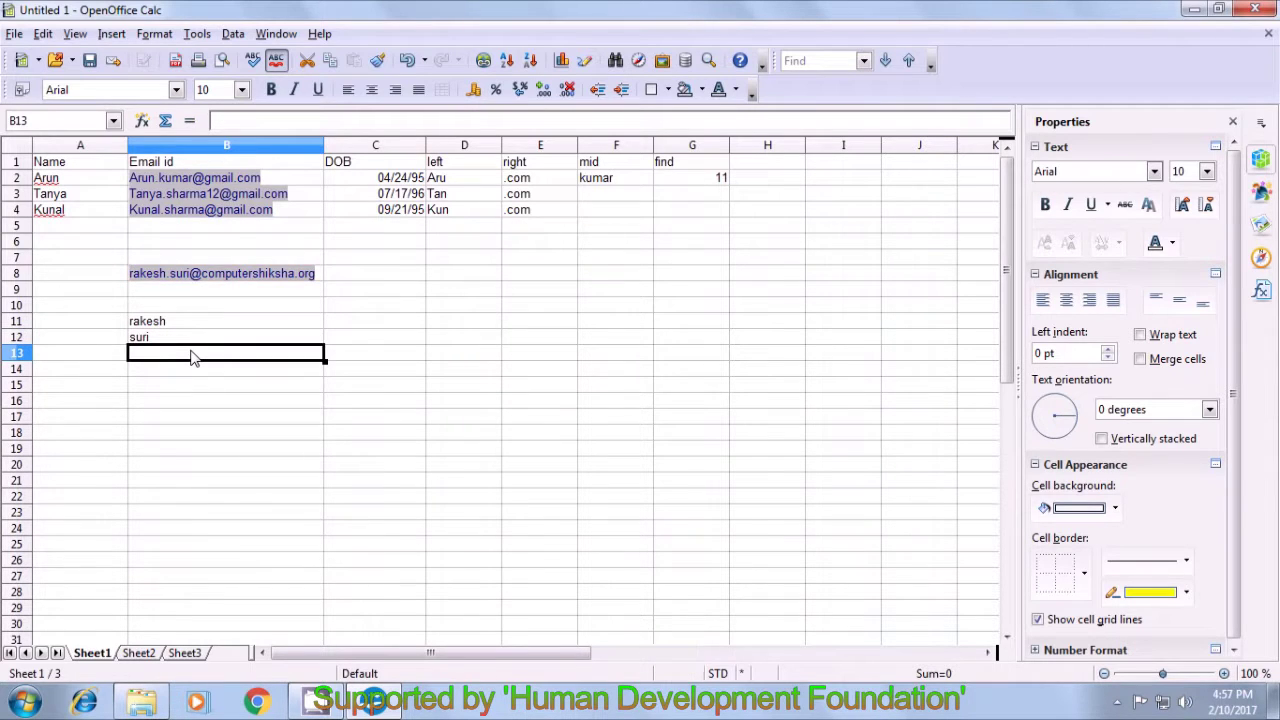
left_click(180, 340)
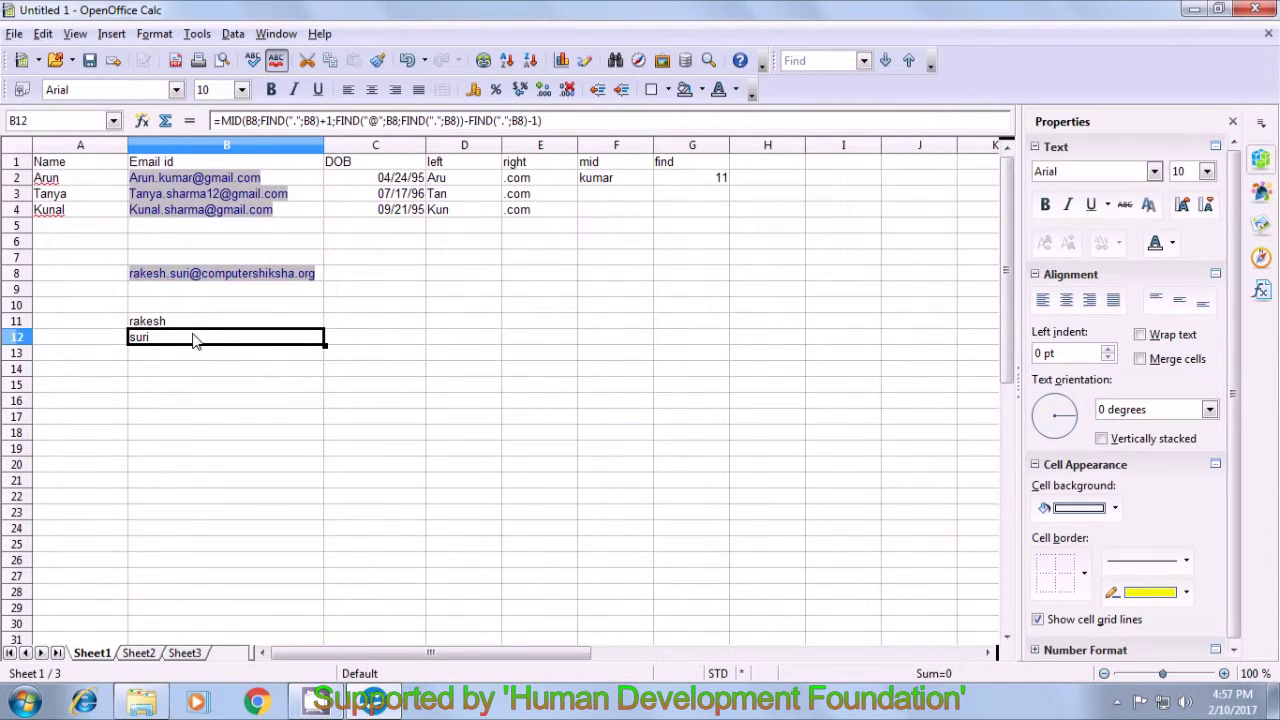
double_click(196, 340)
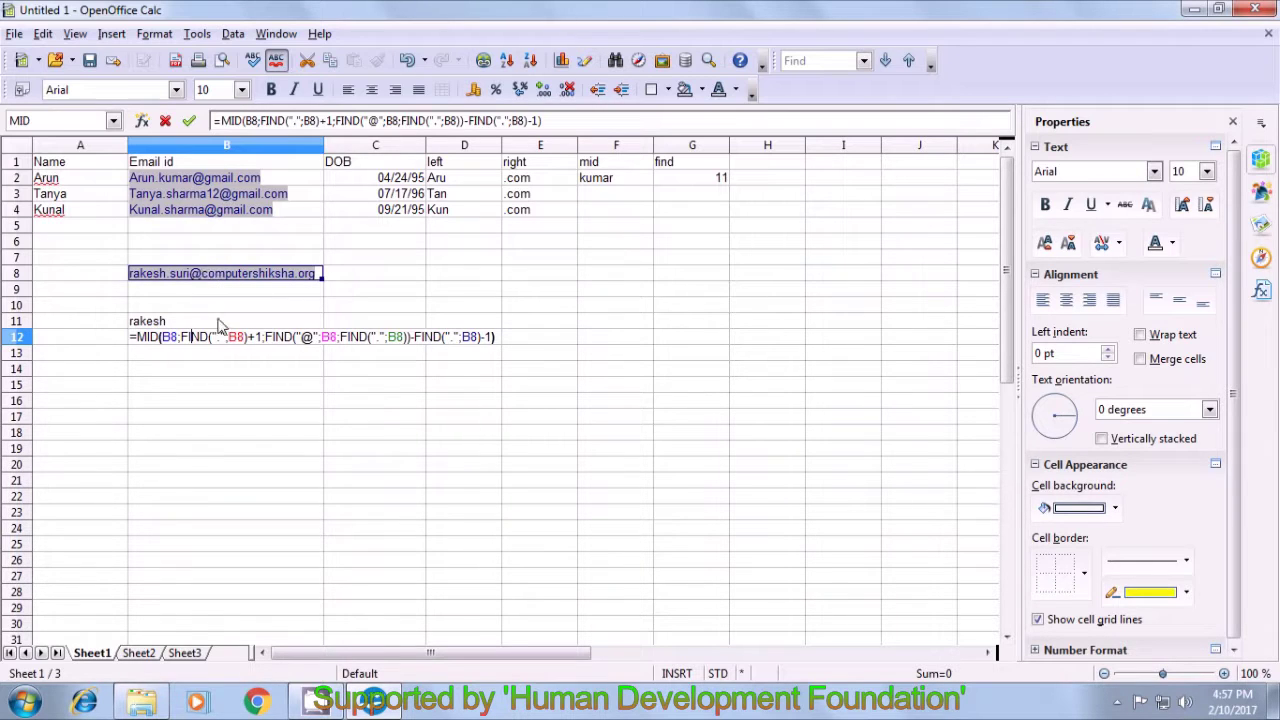
key("Return")
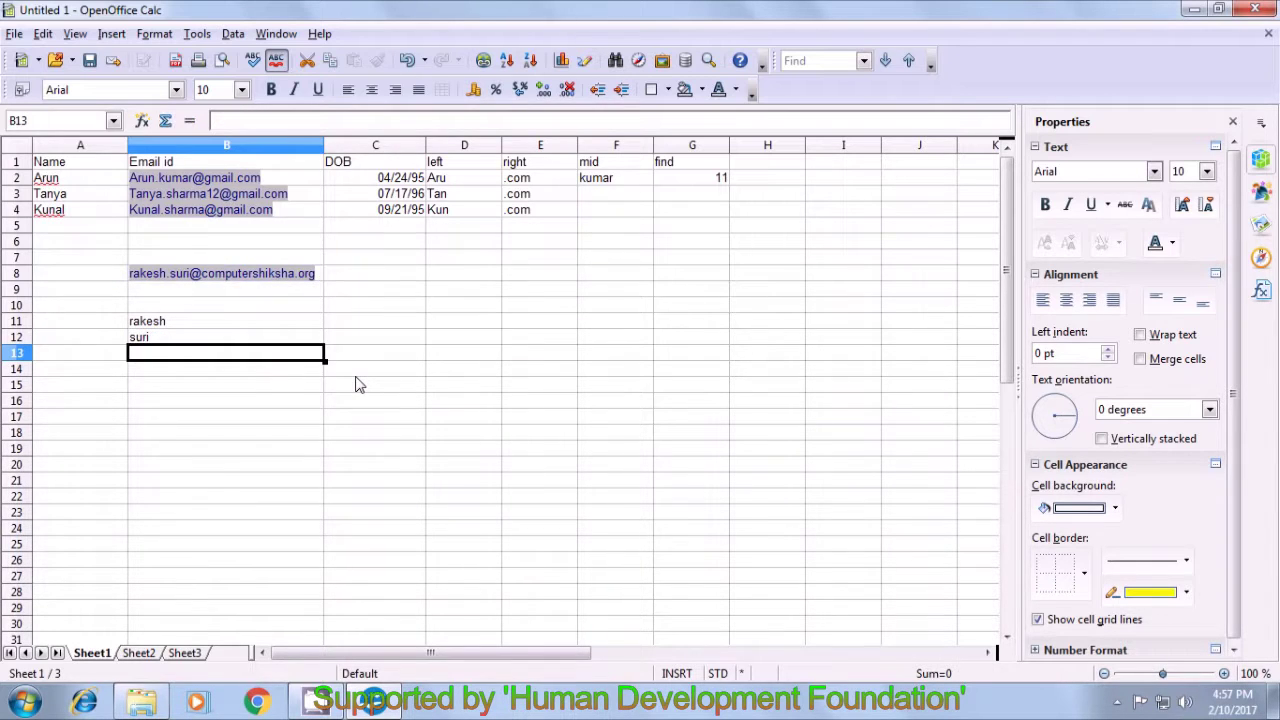
left_click(272, 340)
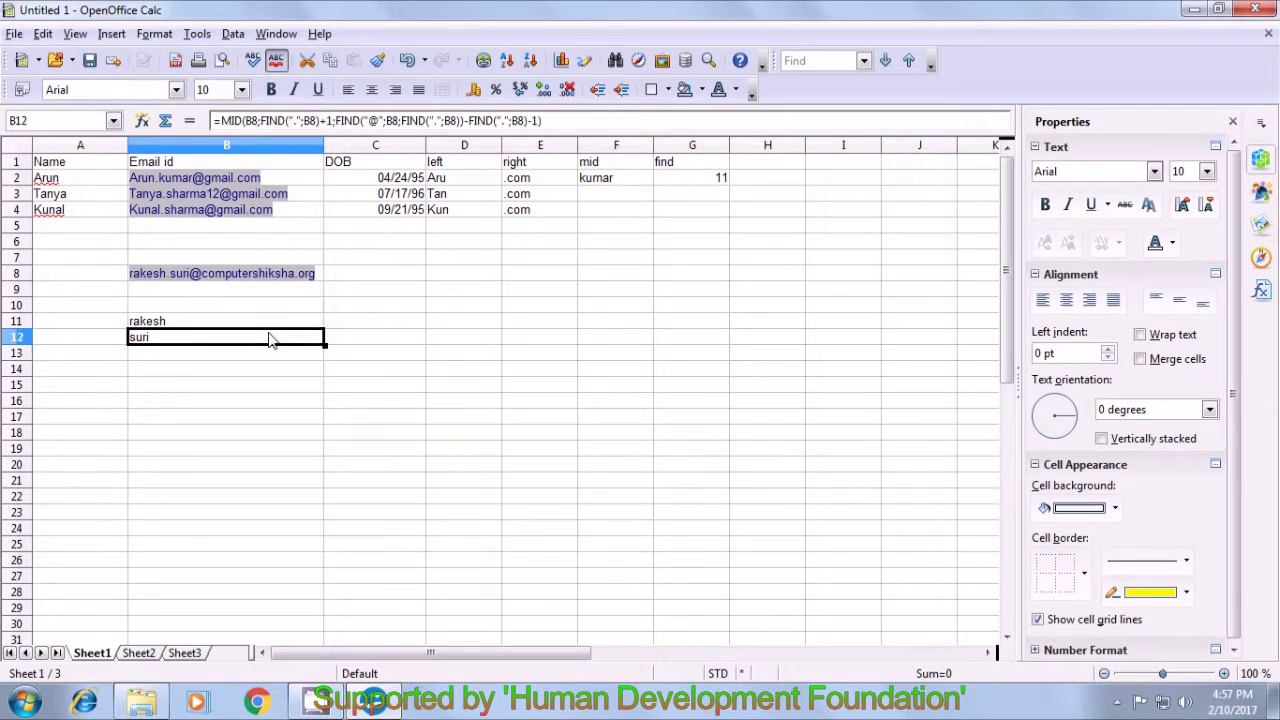
left_click(360, 345)
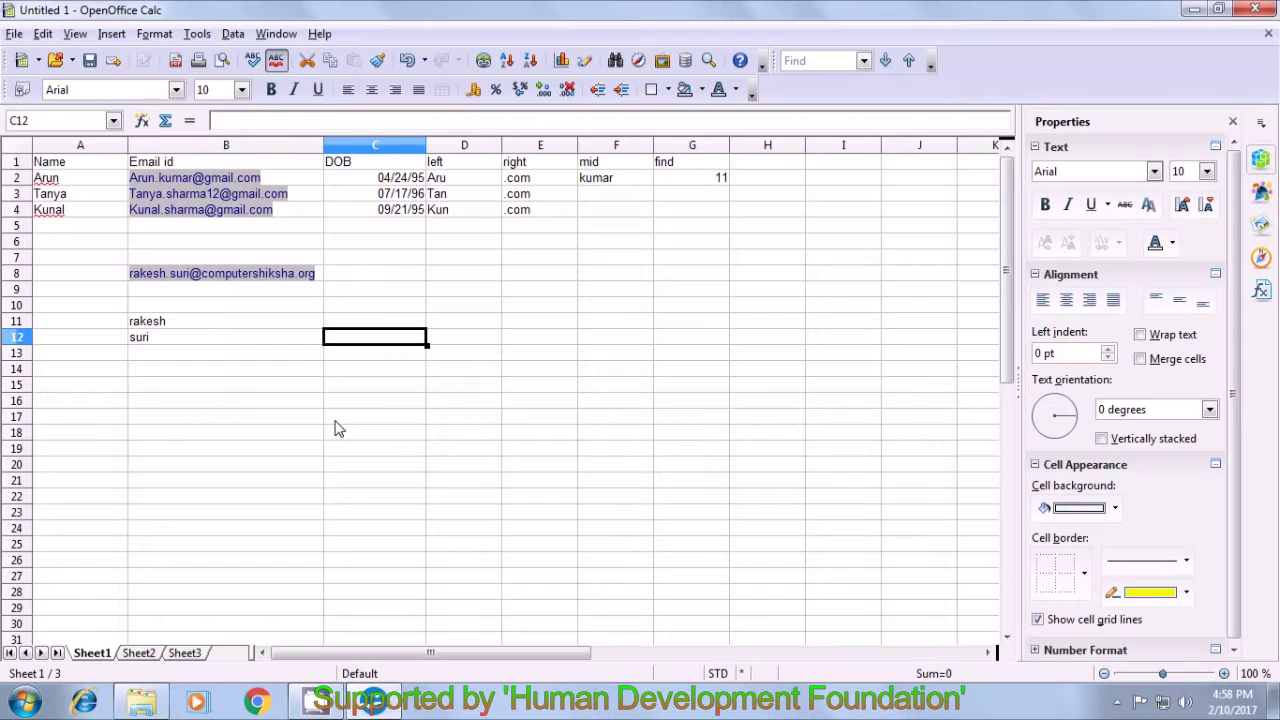
left_click(167, 357)
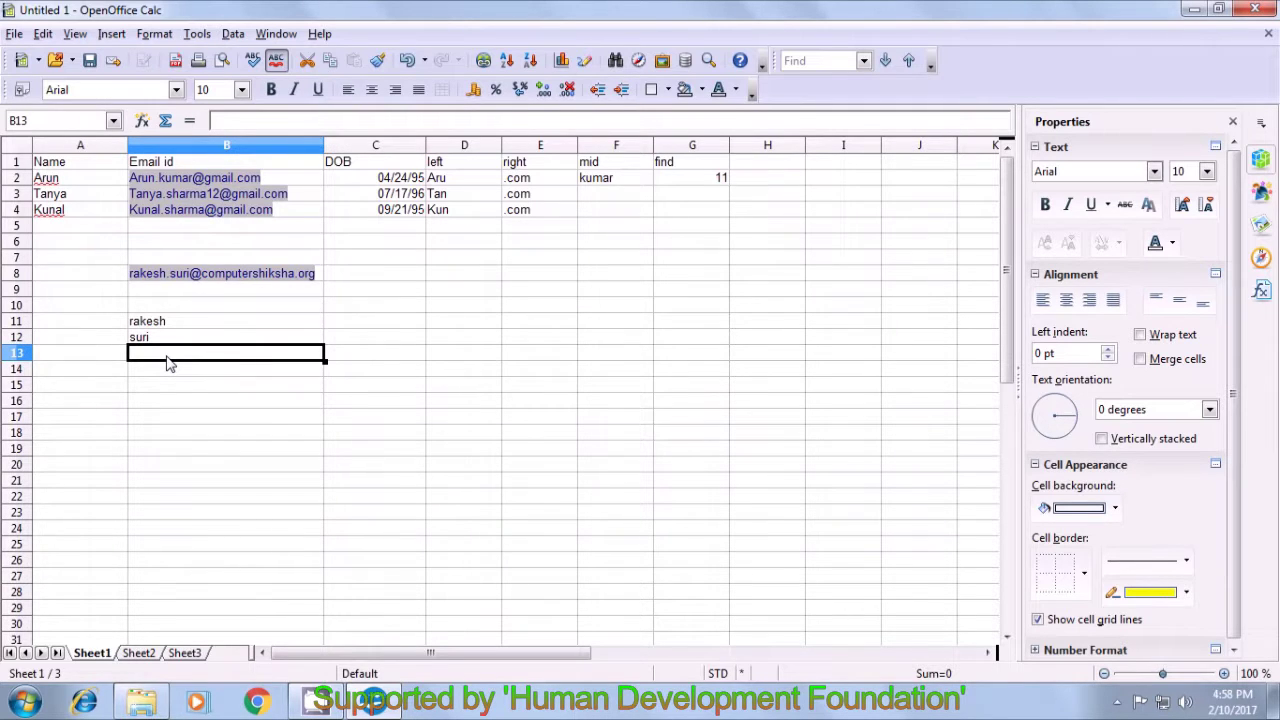
- Type =MID(B8;FIND("@";B8)+1 into B13 without entering it yet
type("=mid")
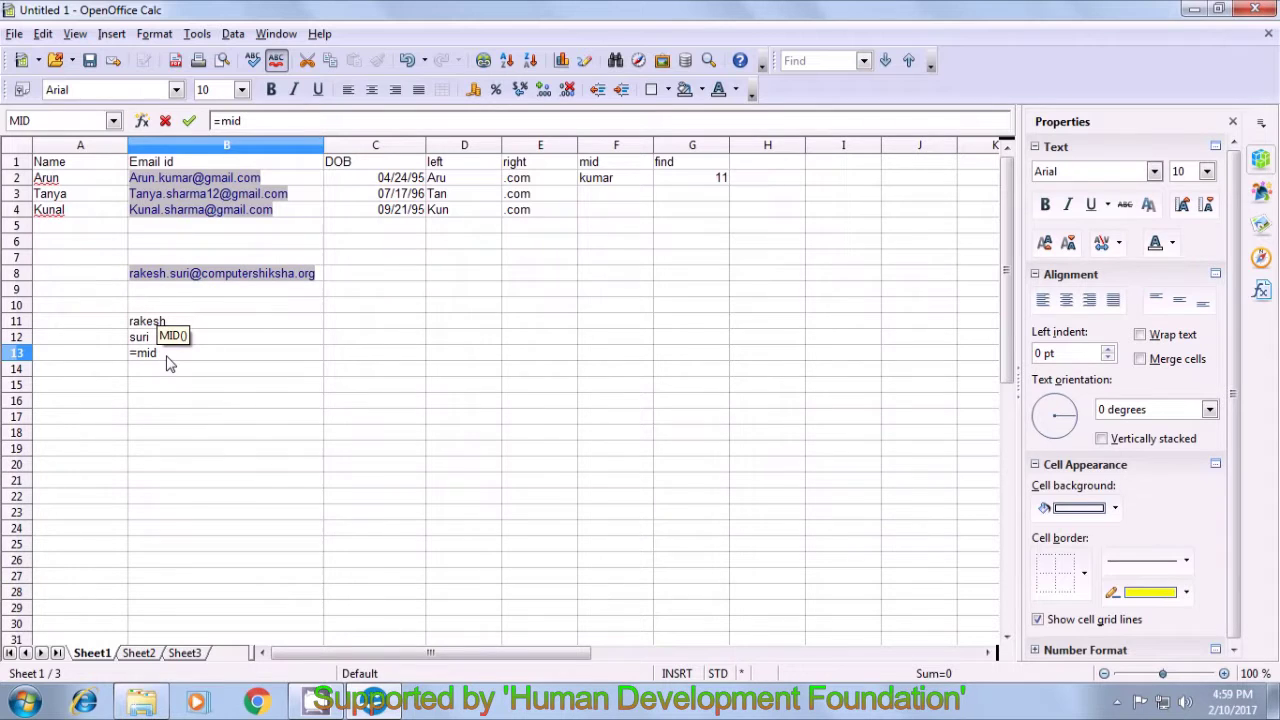
type("(")
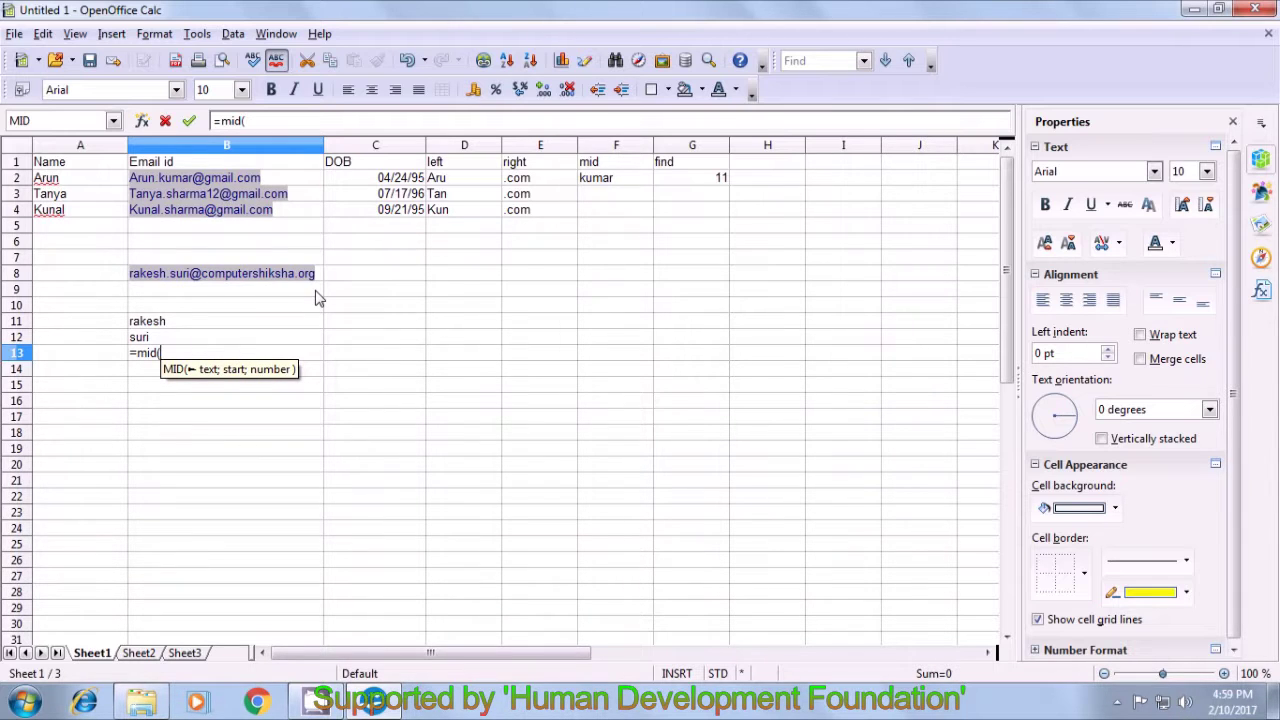
left_click(321, 279)
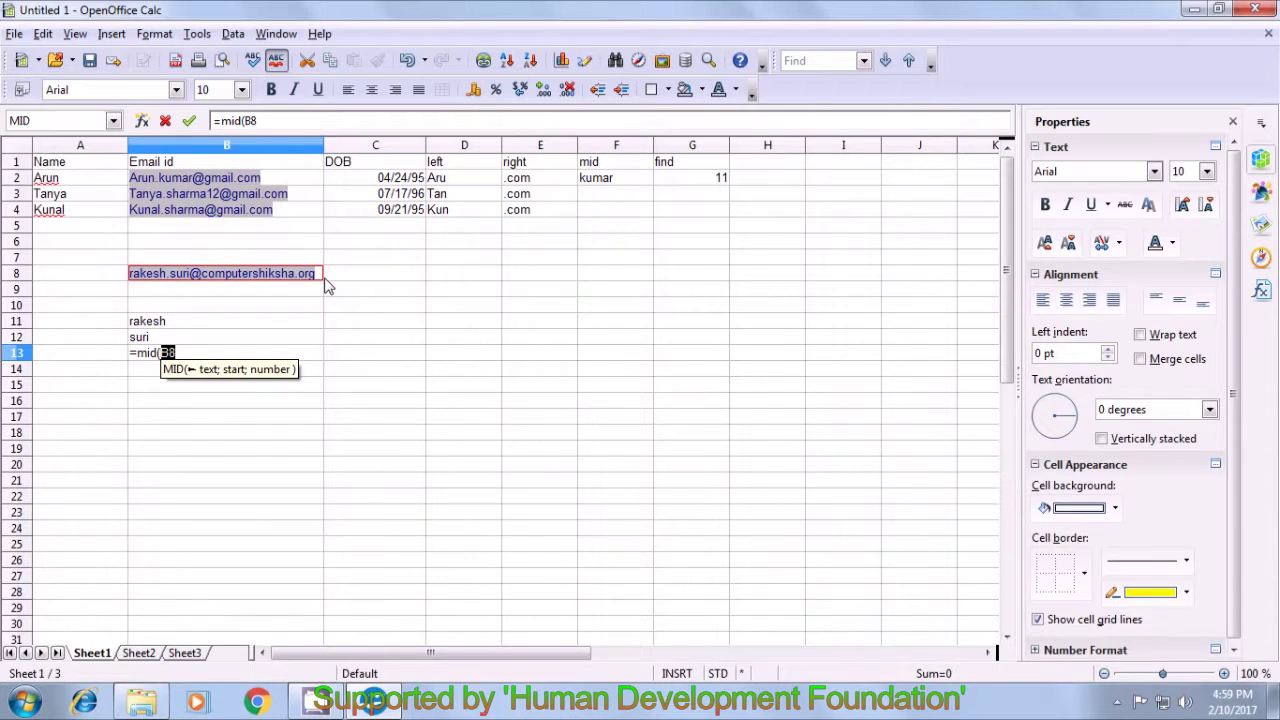
type(";")
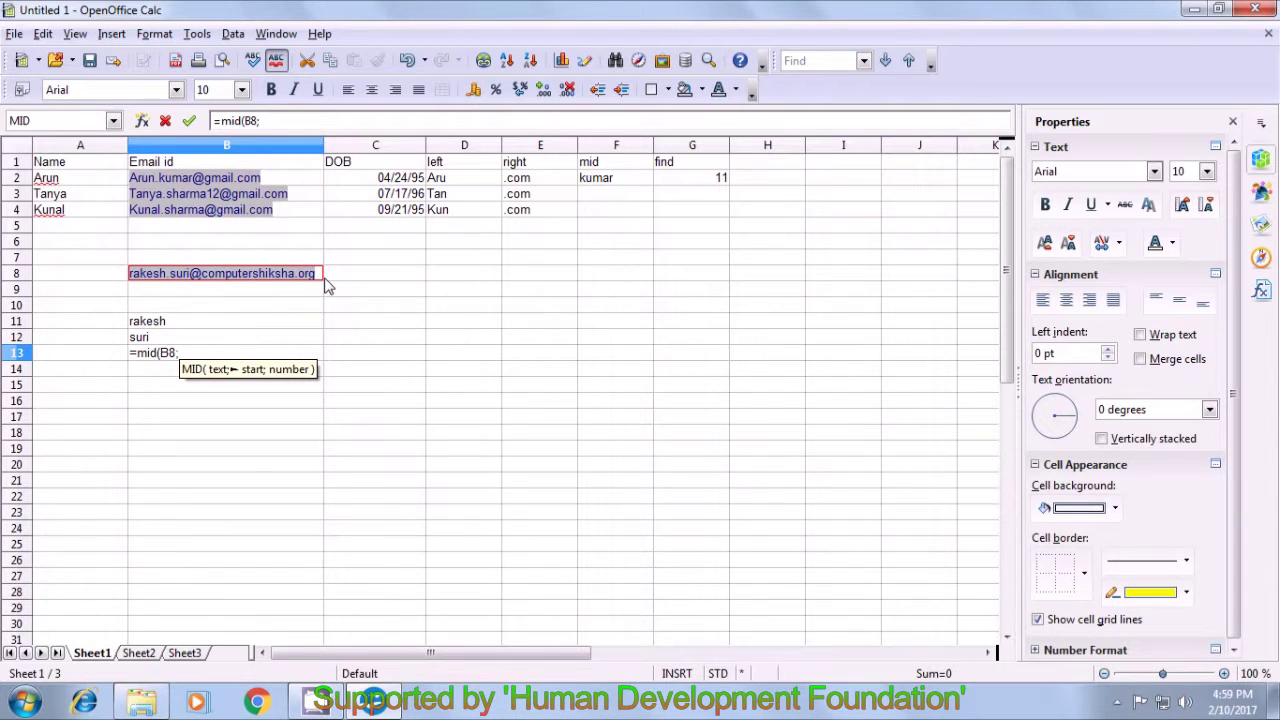
type("find")
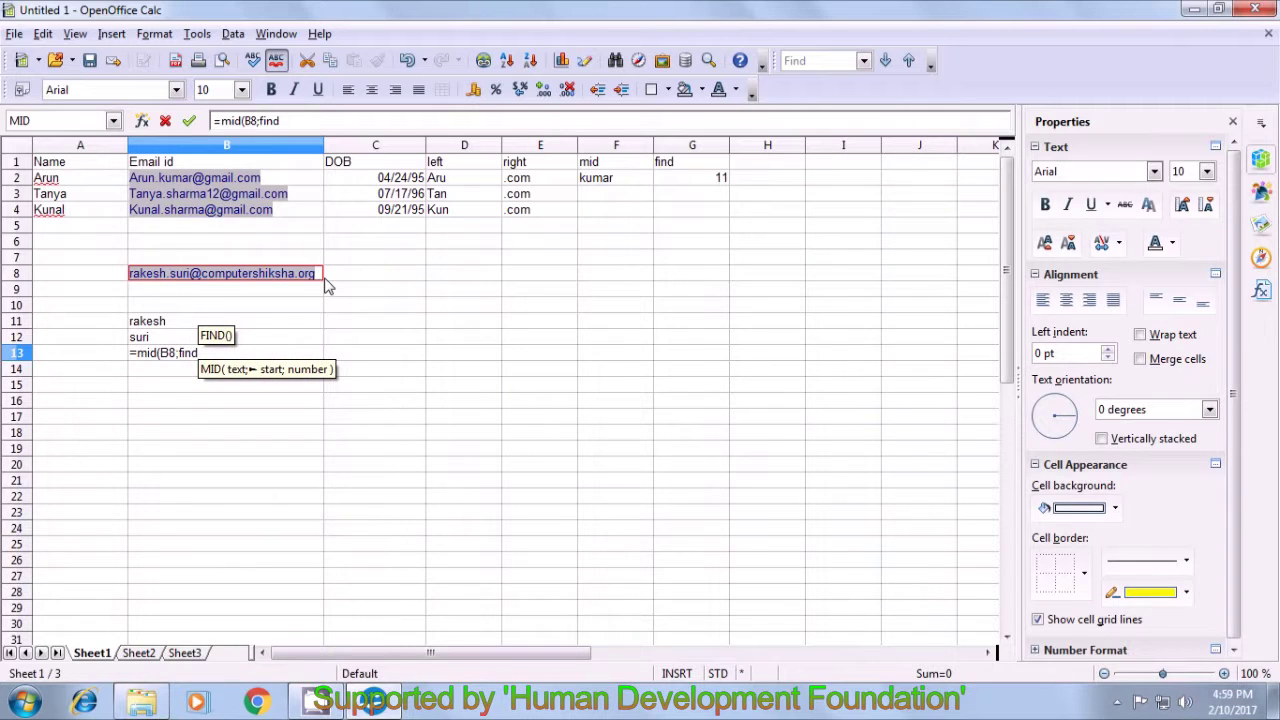
type("(")
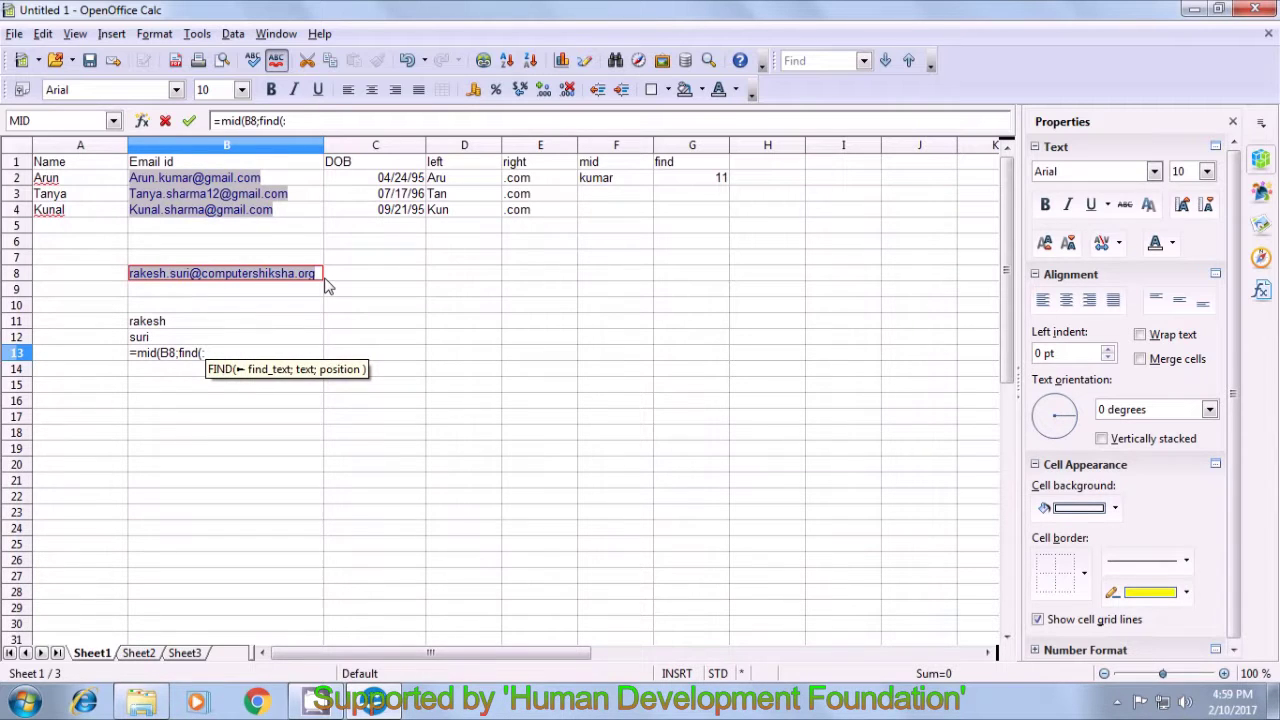
type("\"")
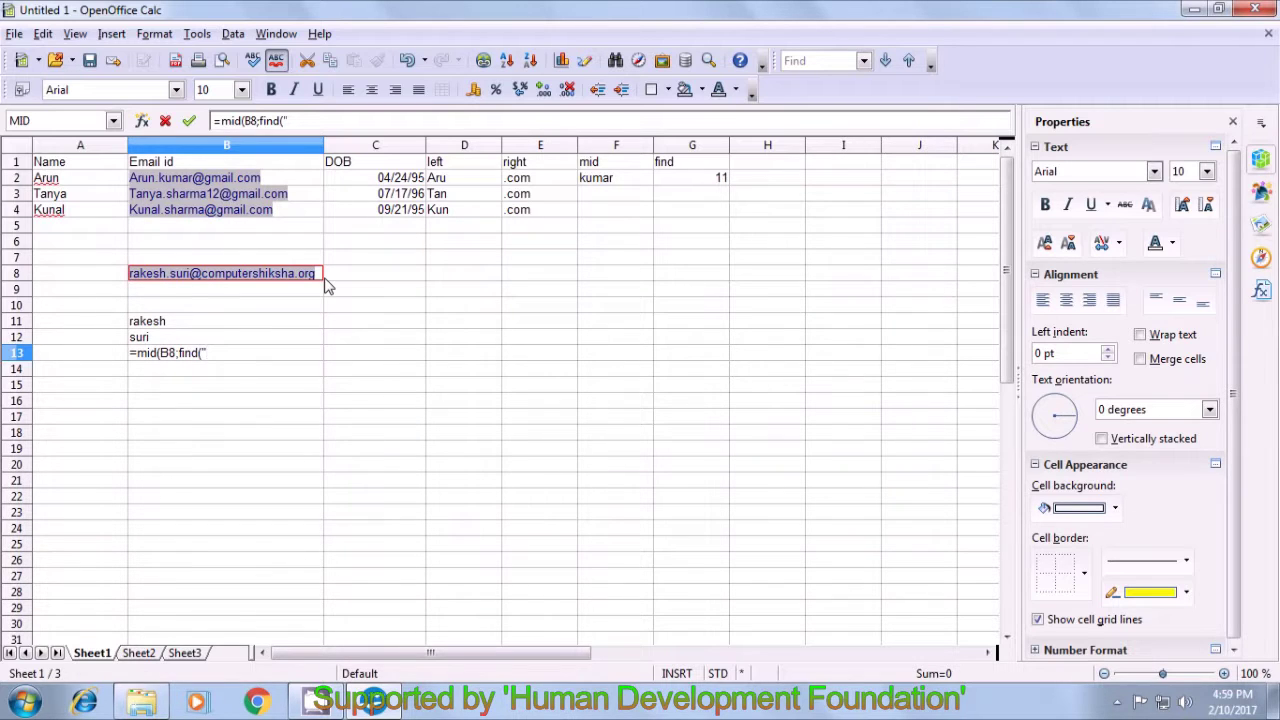
type("@\"")
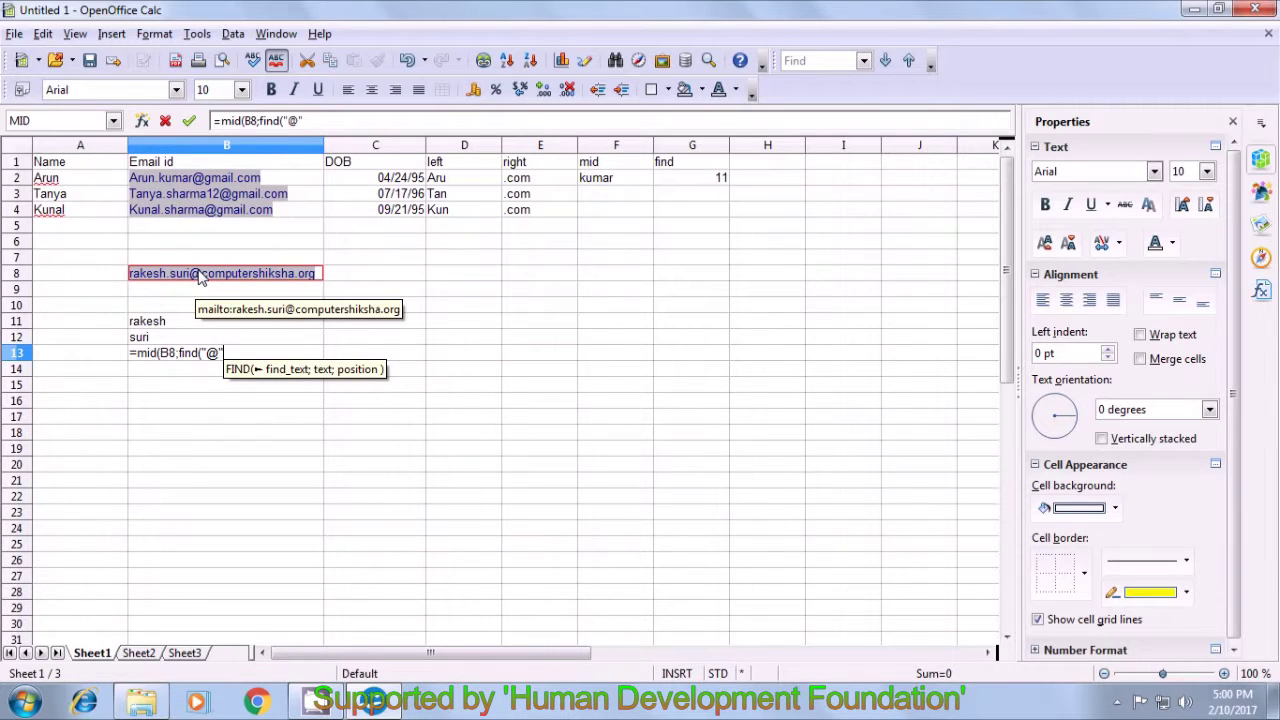
type(";")
left_click(318, 279)
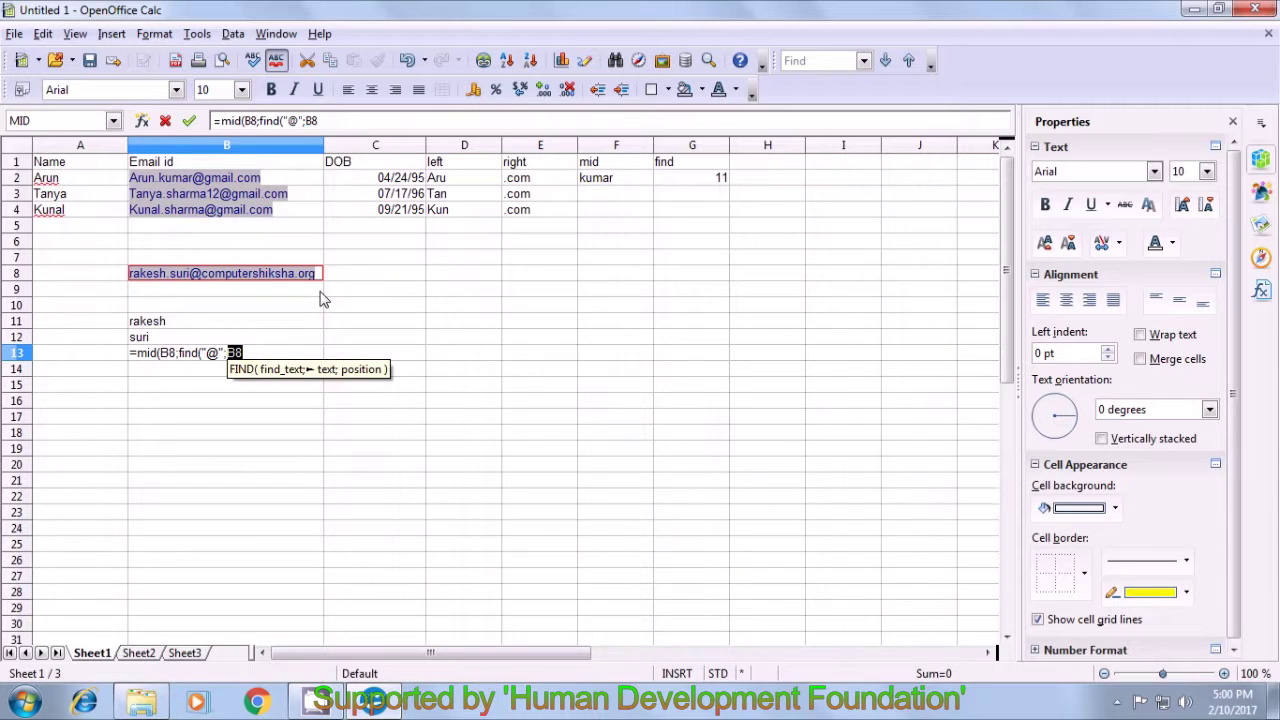
type(")")
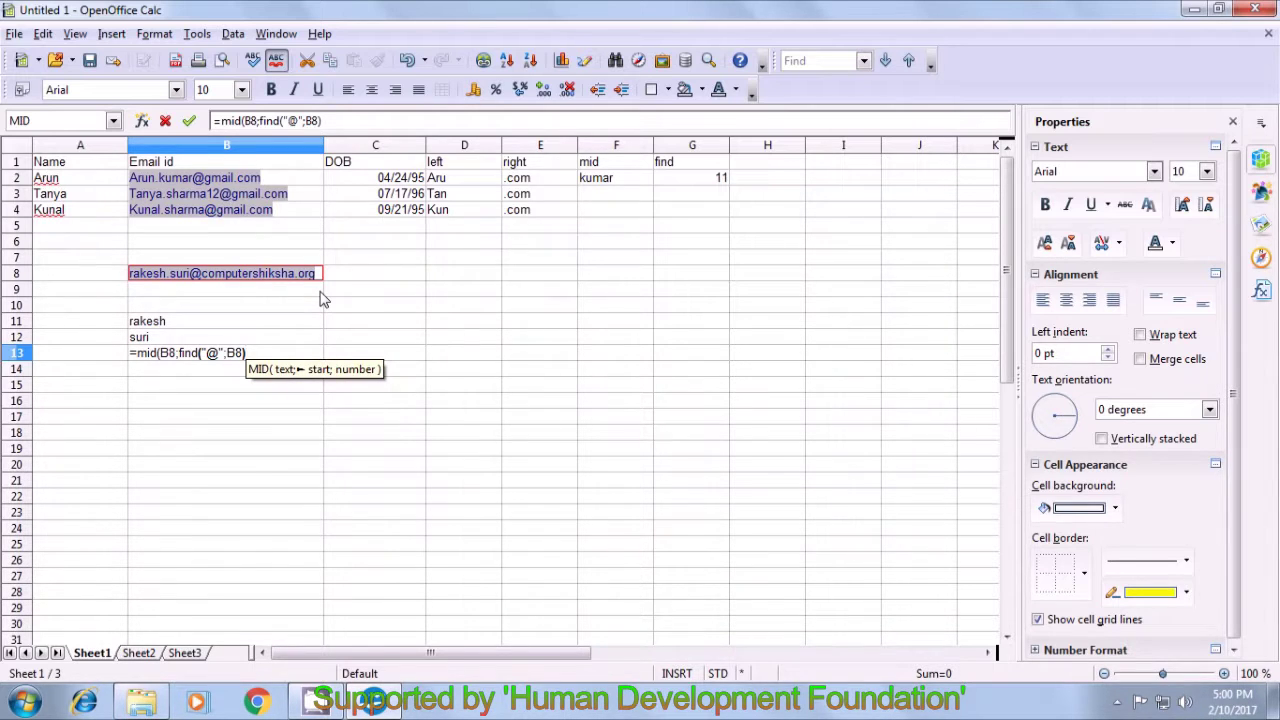
type("+1")
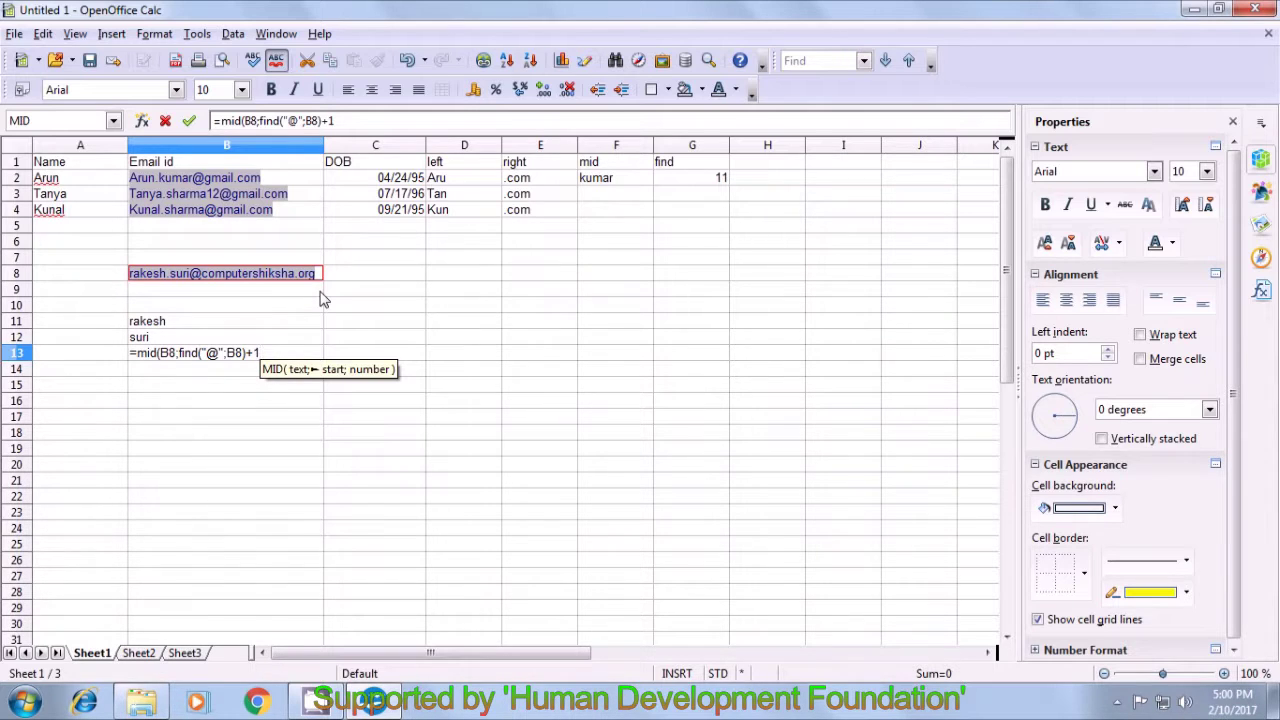
- Complete B13's MID formula with the FIND length so it extracts 'computershiksha' from B8's email
type(";")
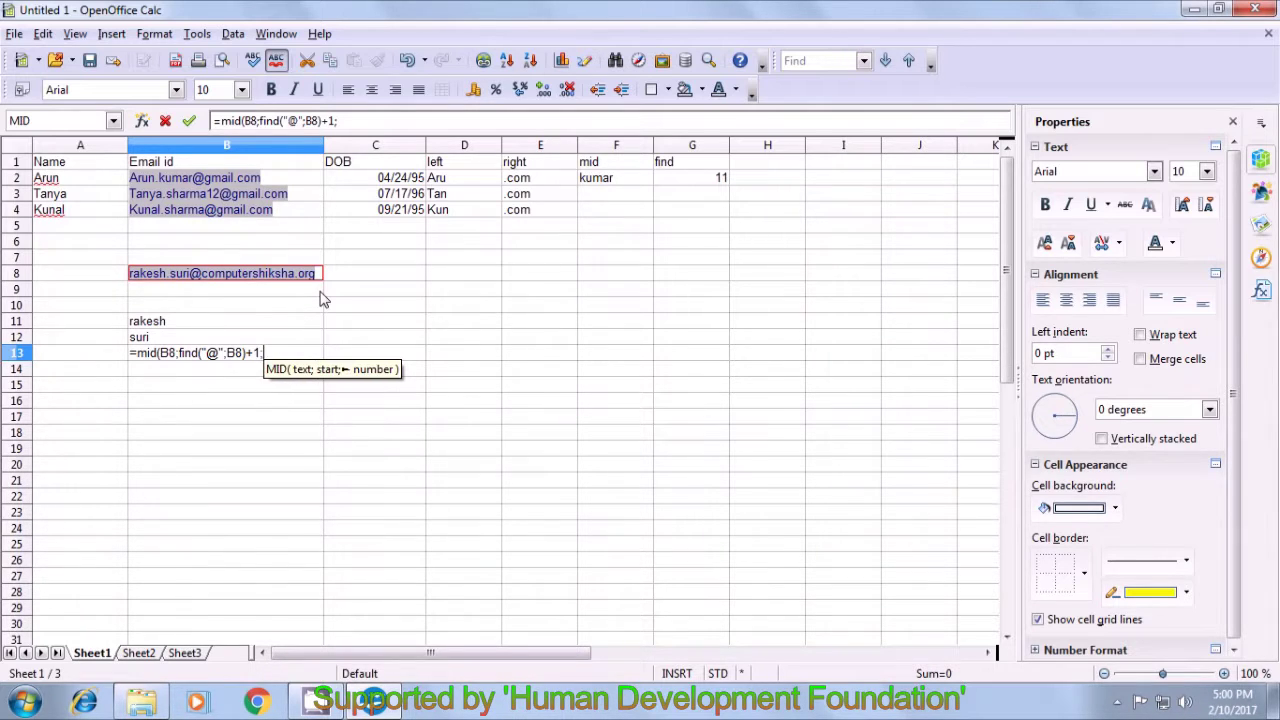
type("find")
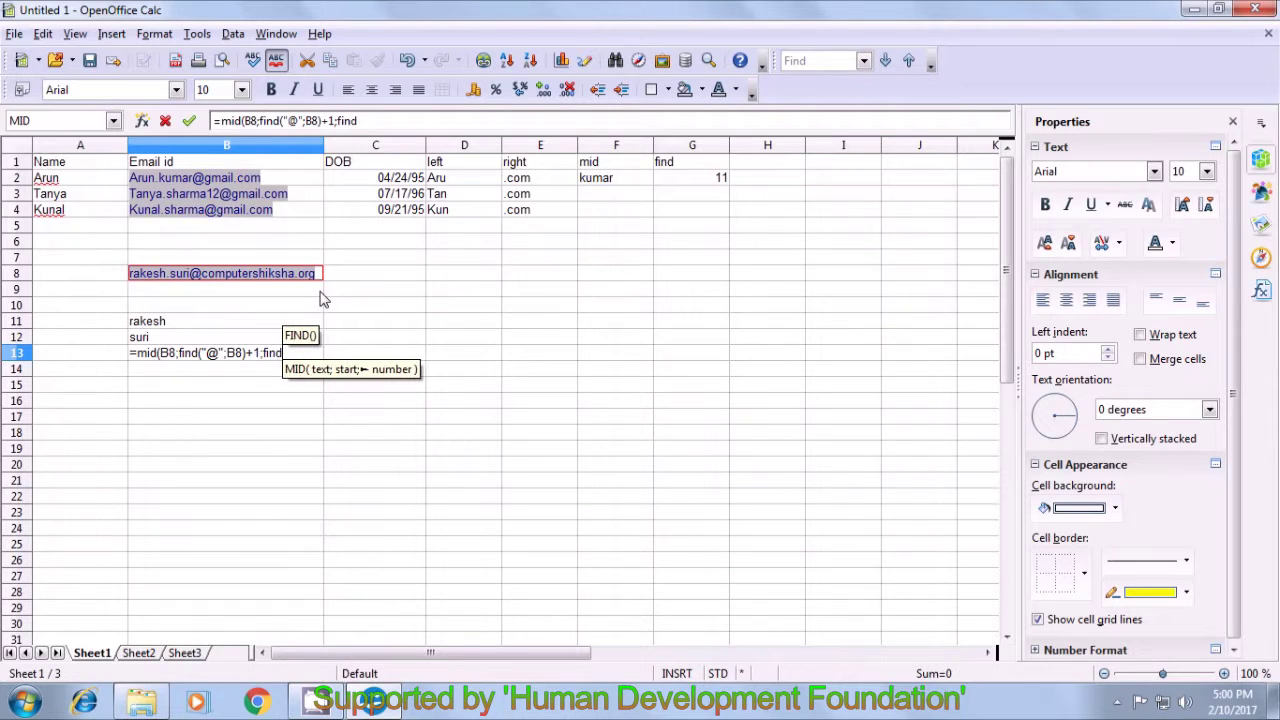
type("(")
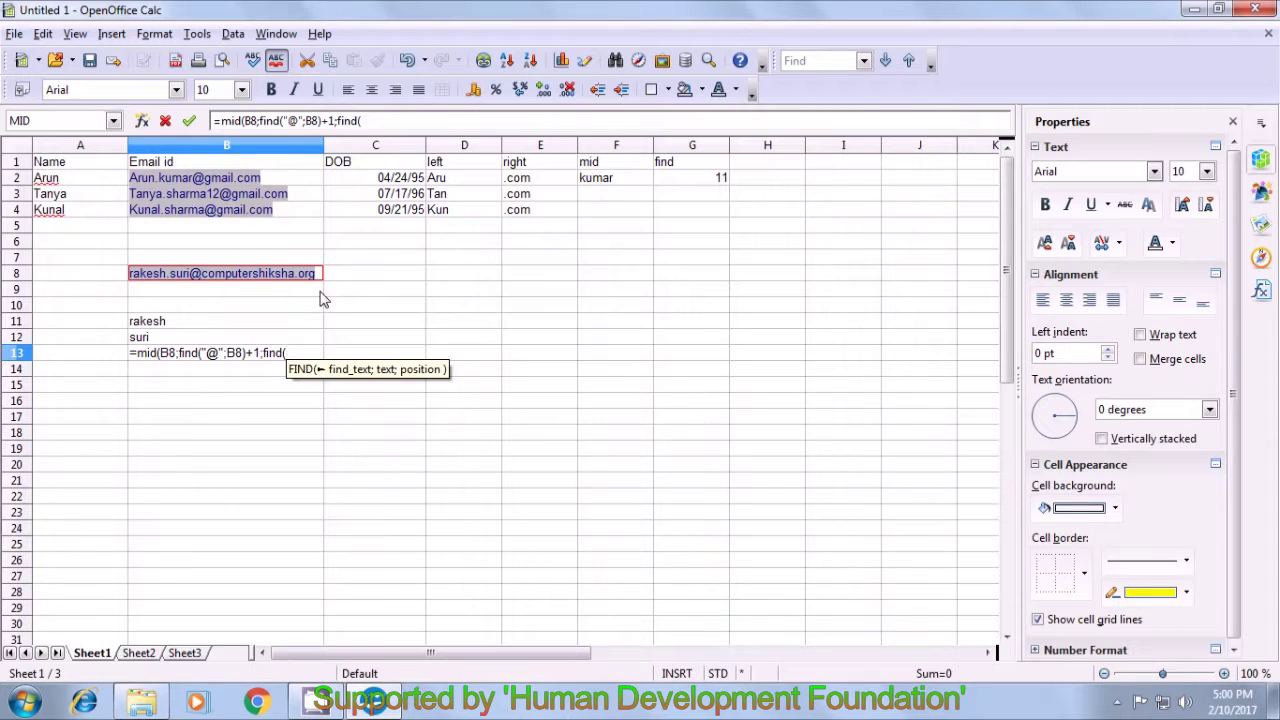
type("\"")
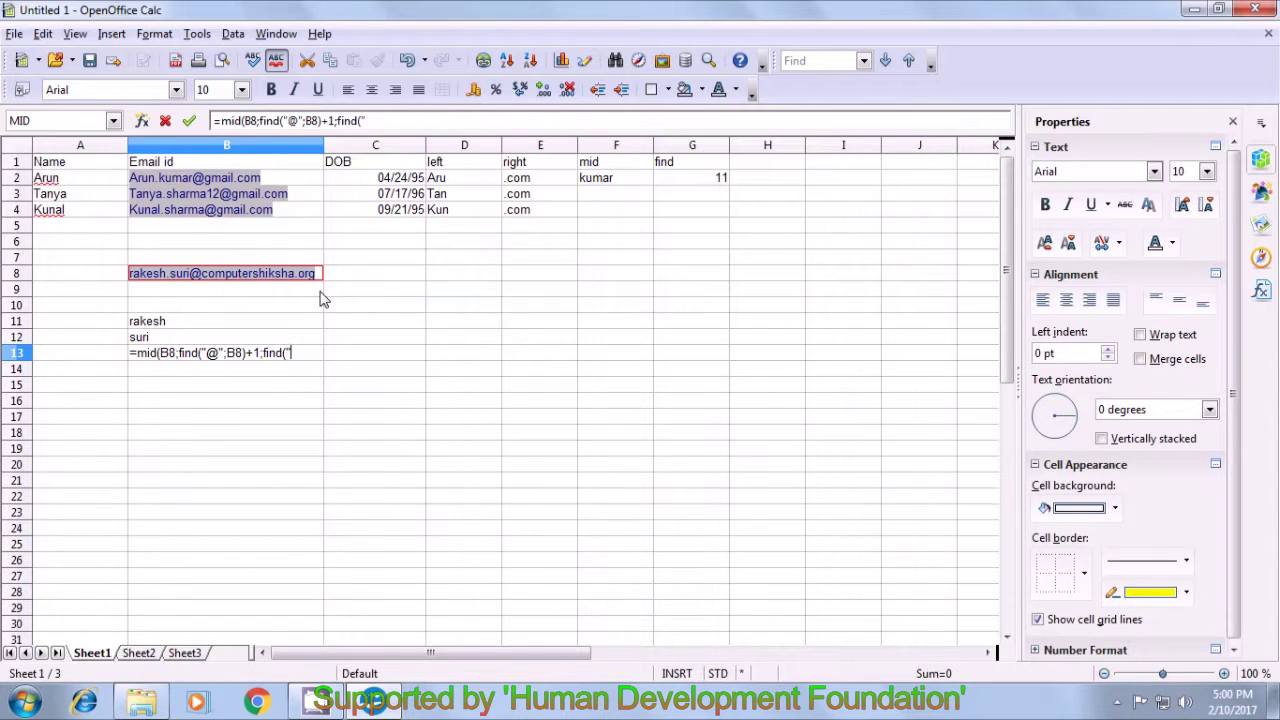
type(".\"")
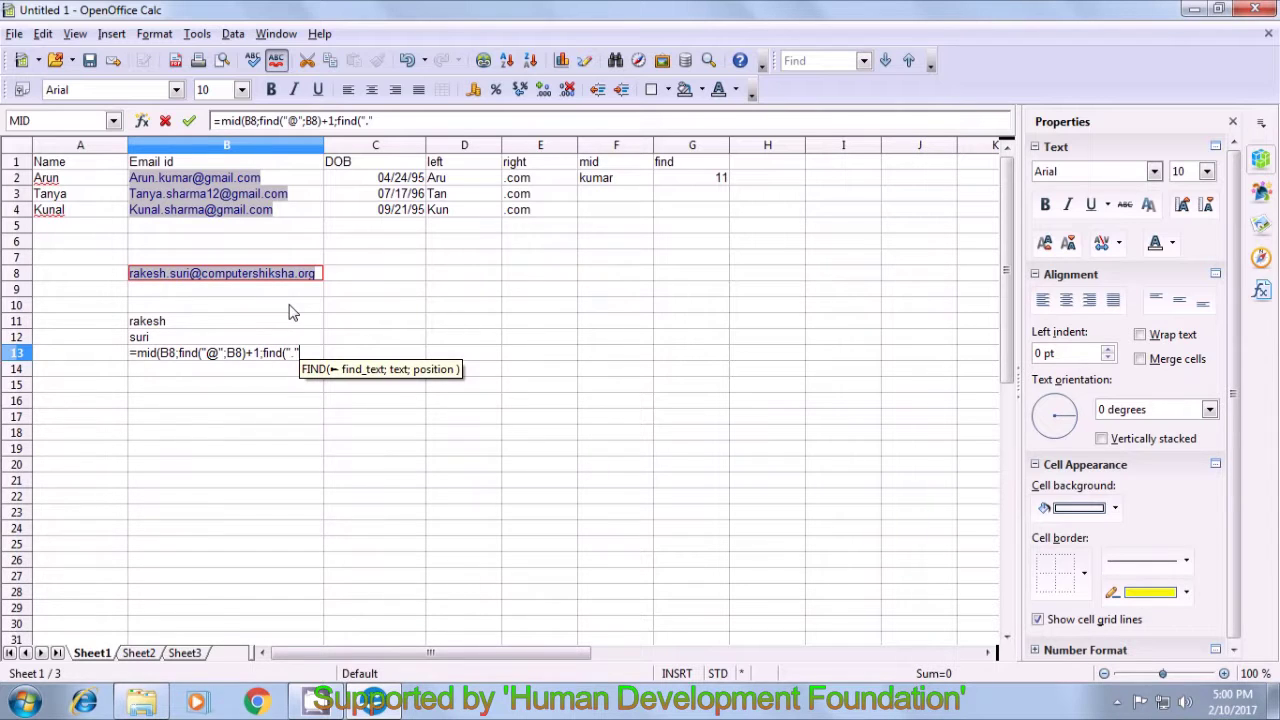
type(";")
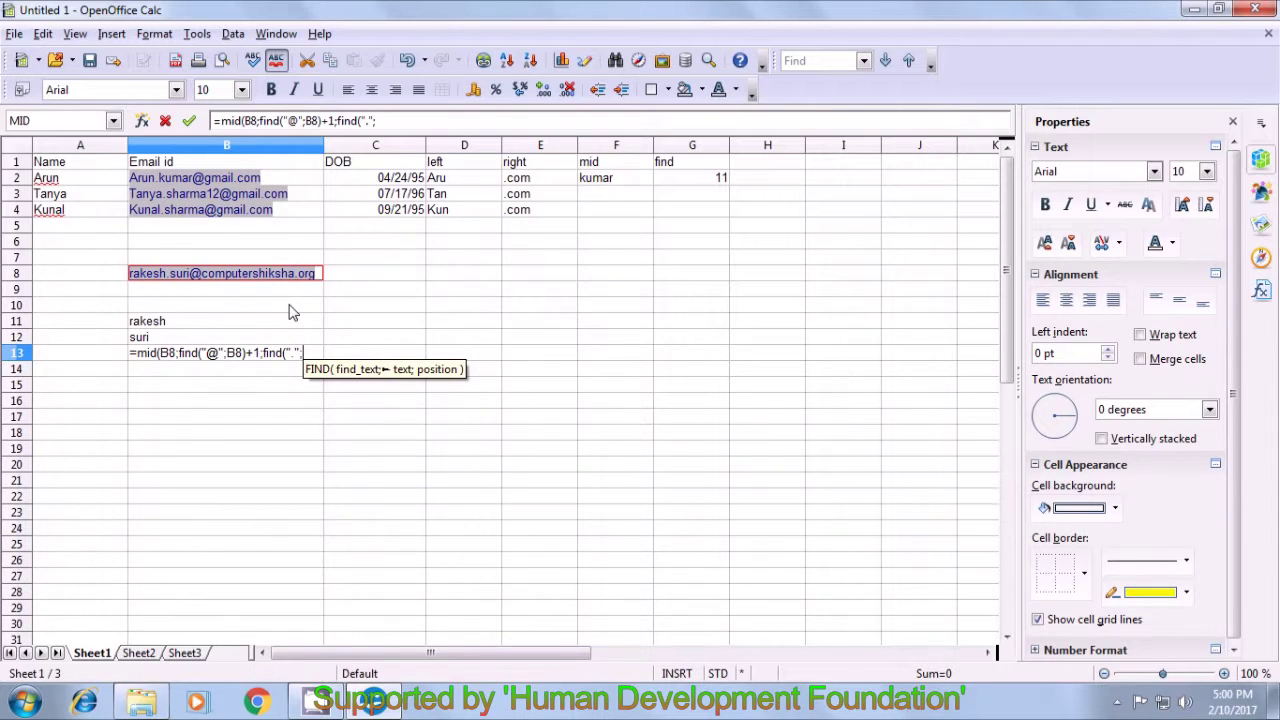
left_click(320, 277)
type(";")
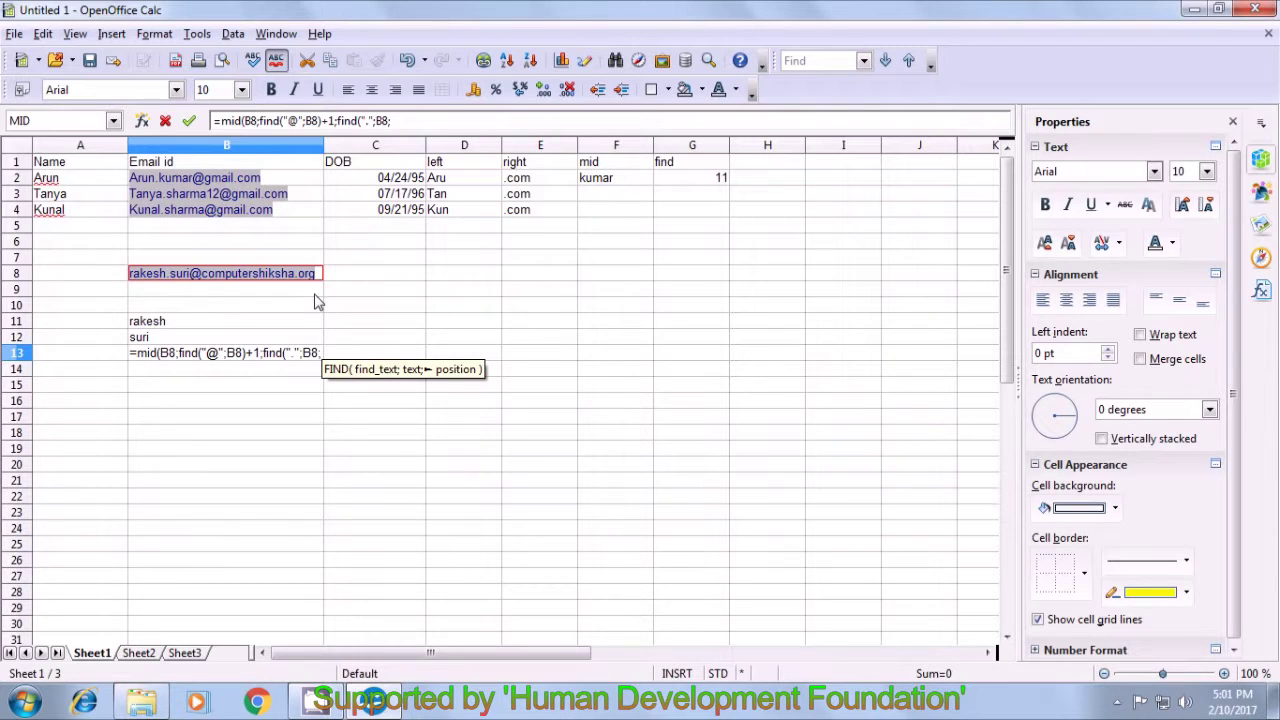
type("find")
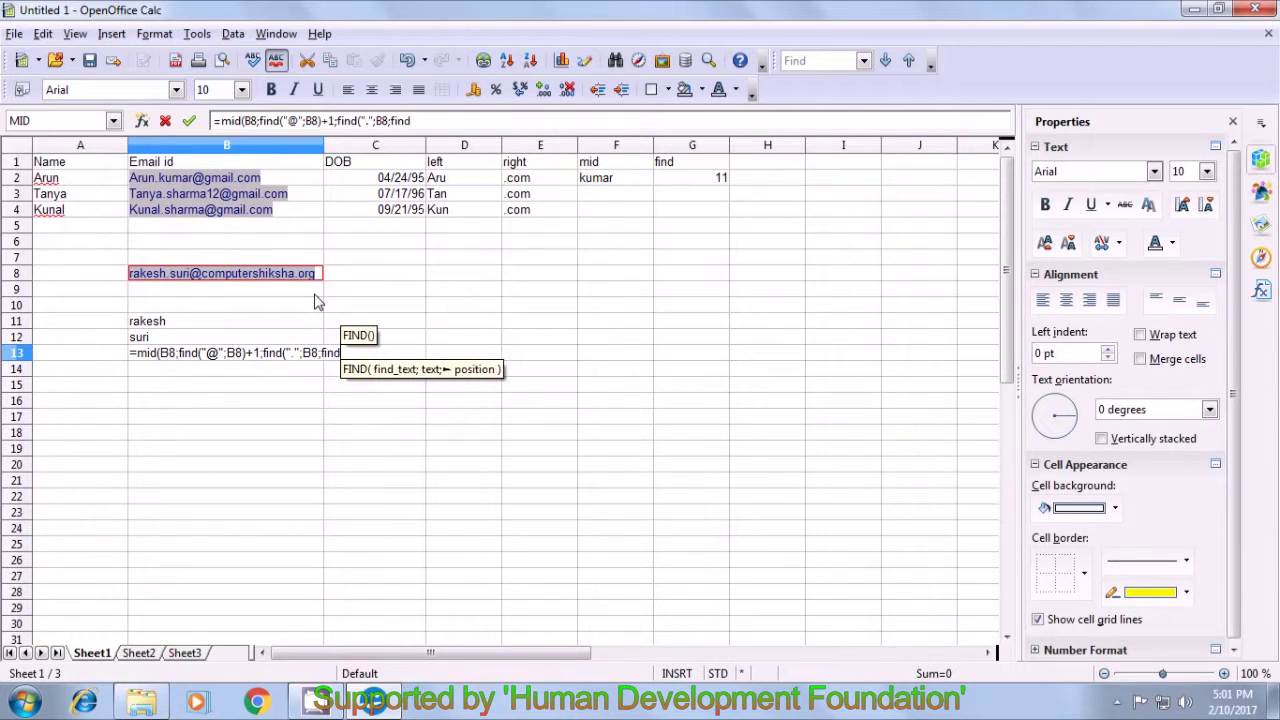
type("(")
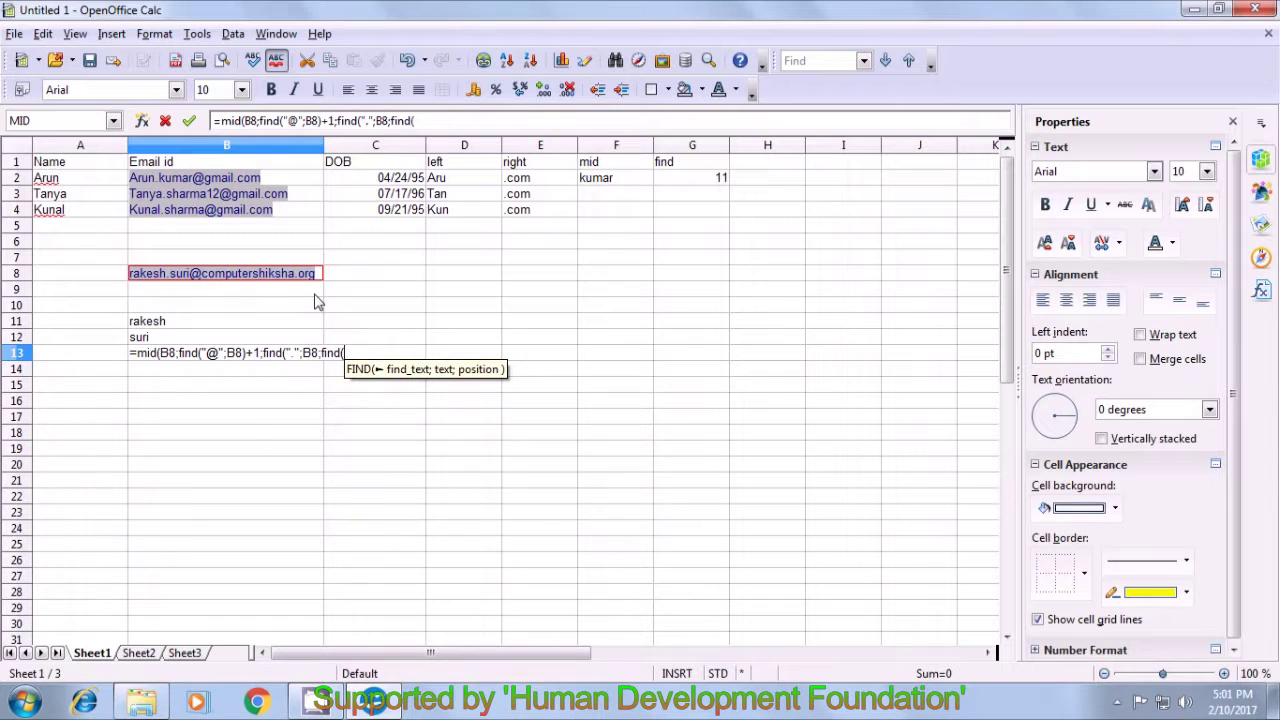
type("\"")
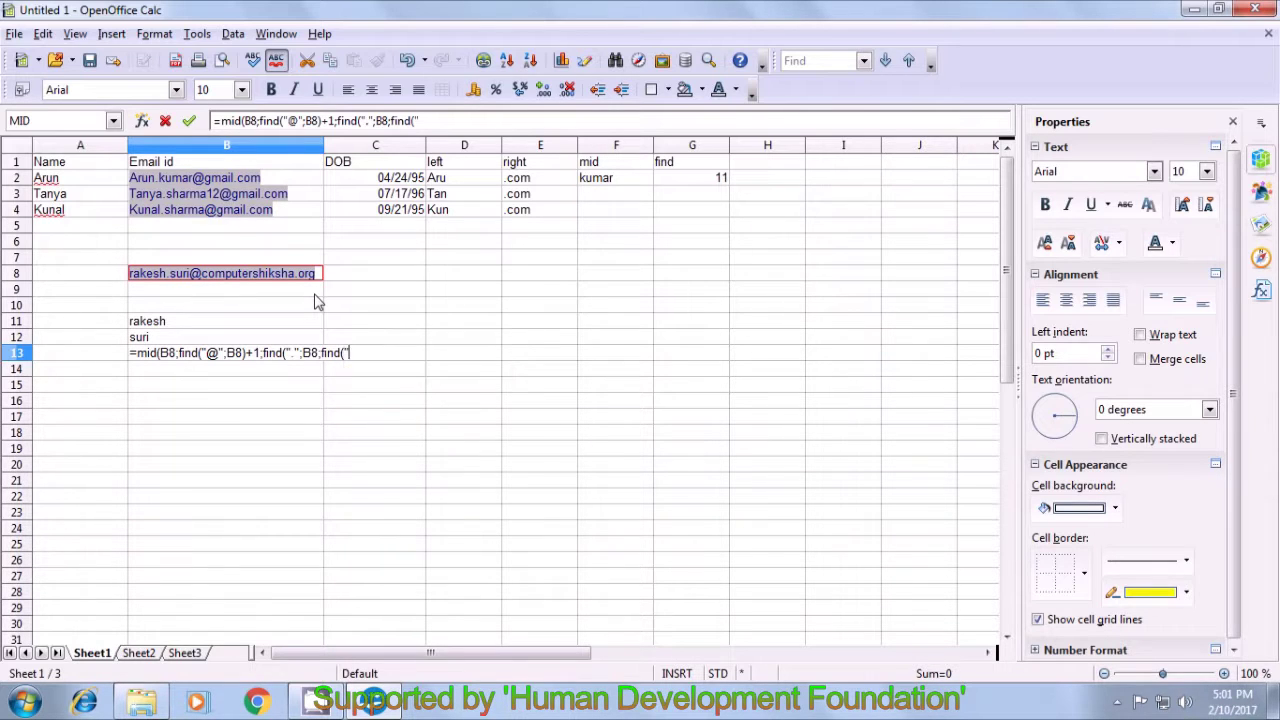
type("@\"")
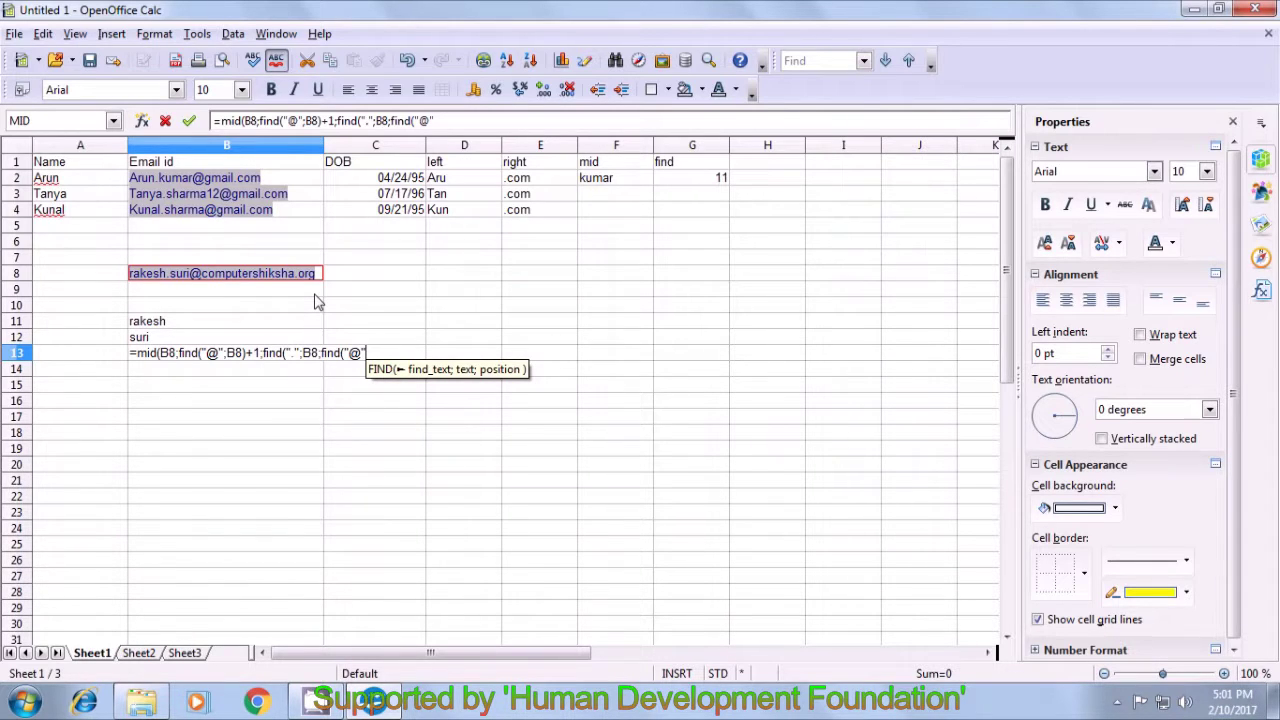
type(";")
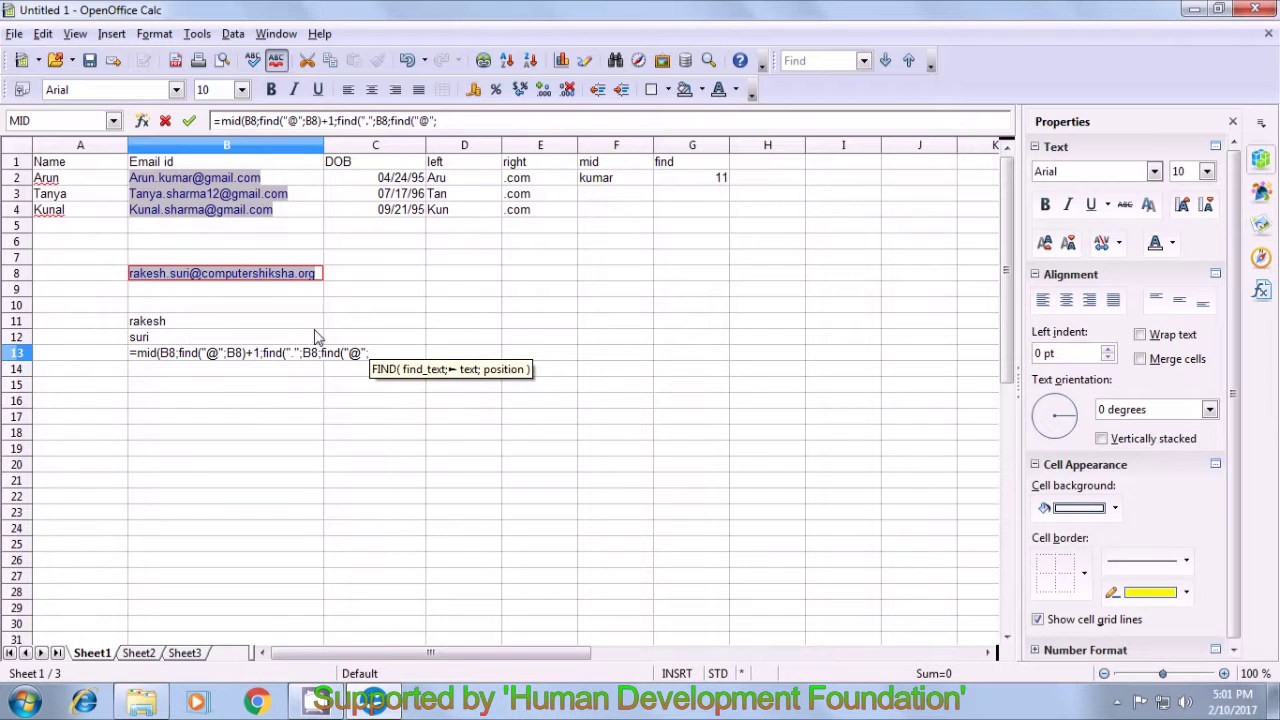
left_click(319, 279)
type(")")
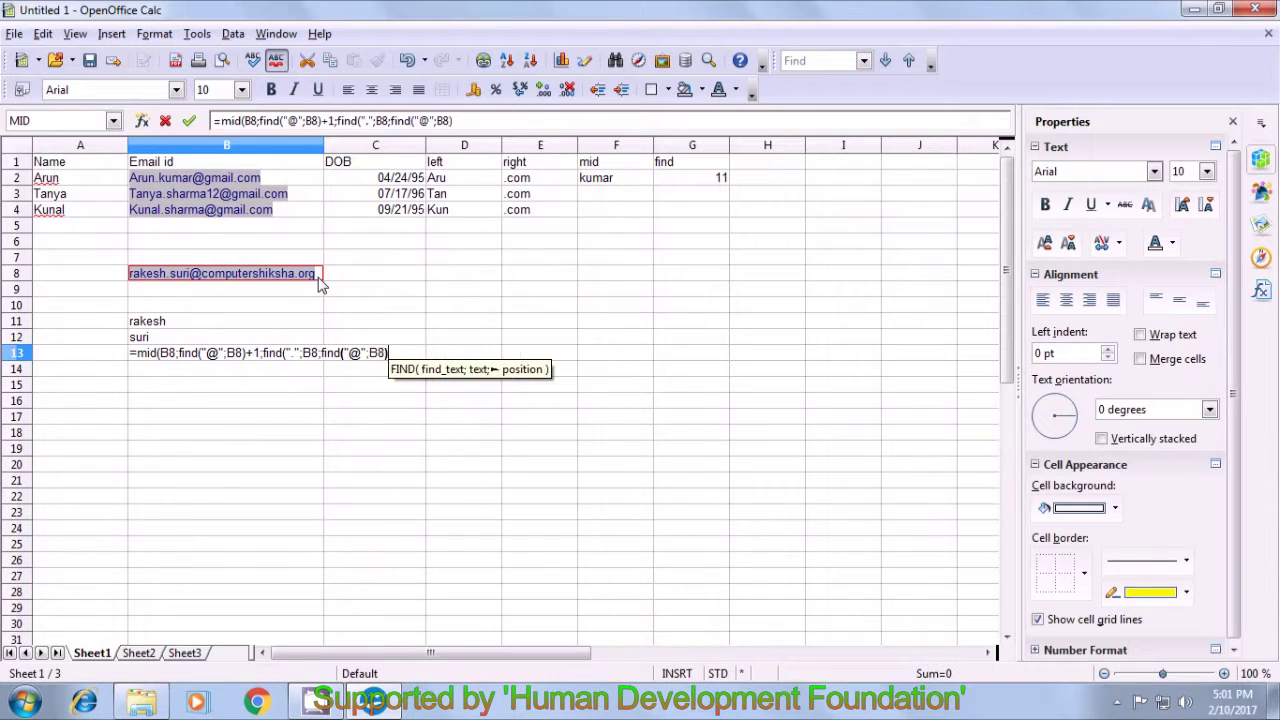
type(")")
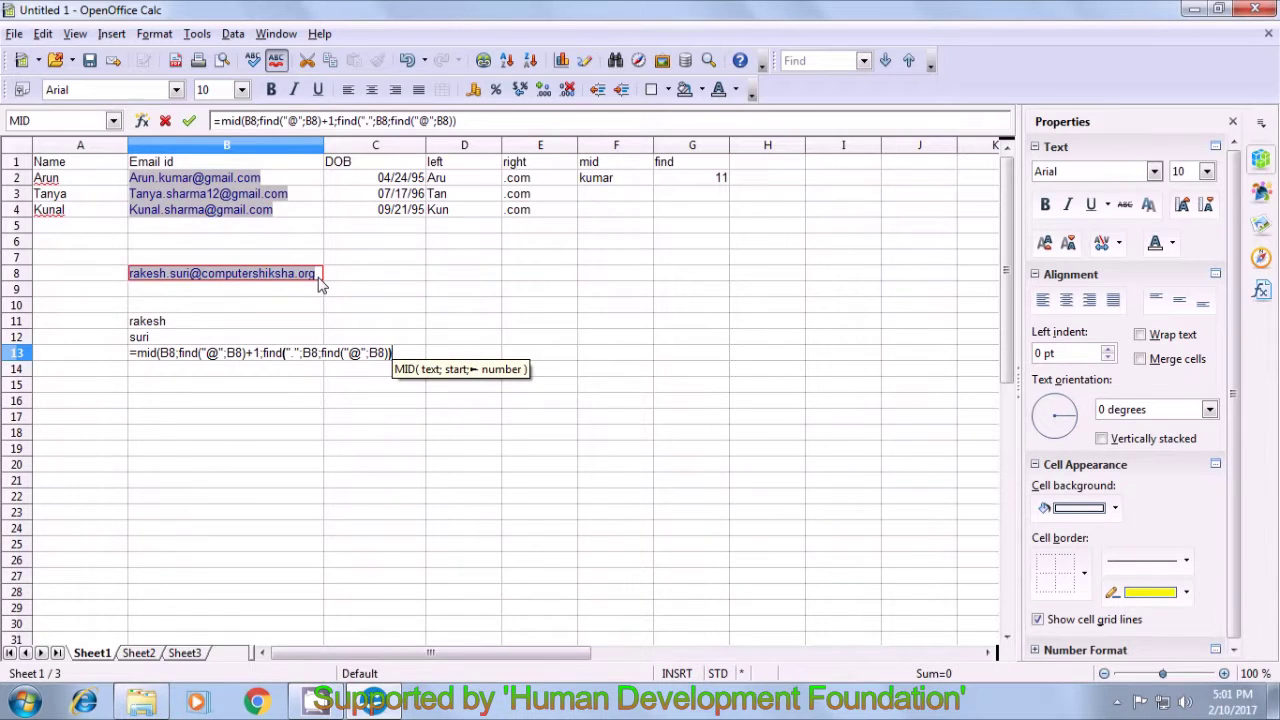
type("-")
type("find")
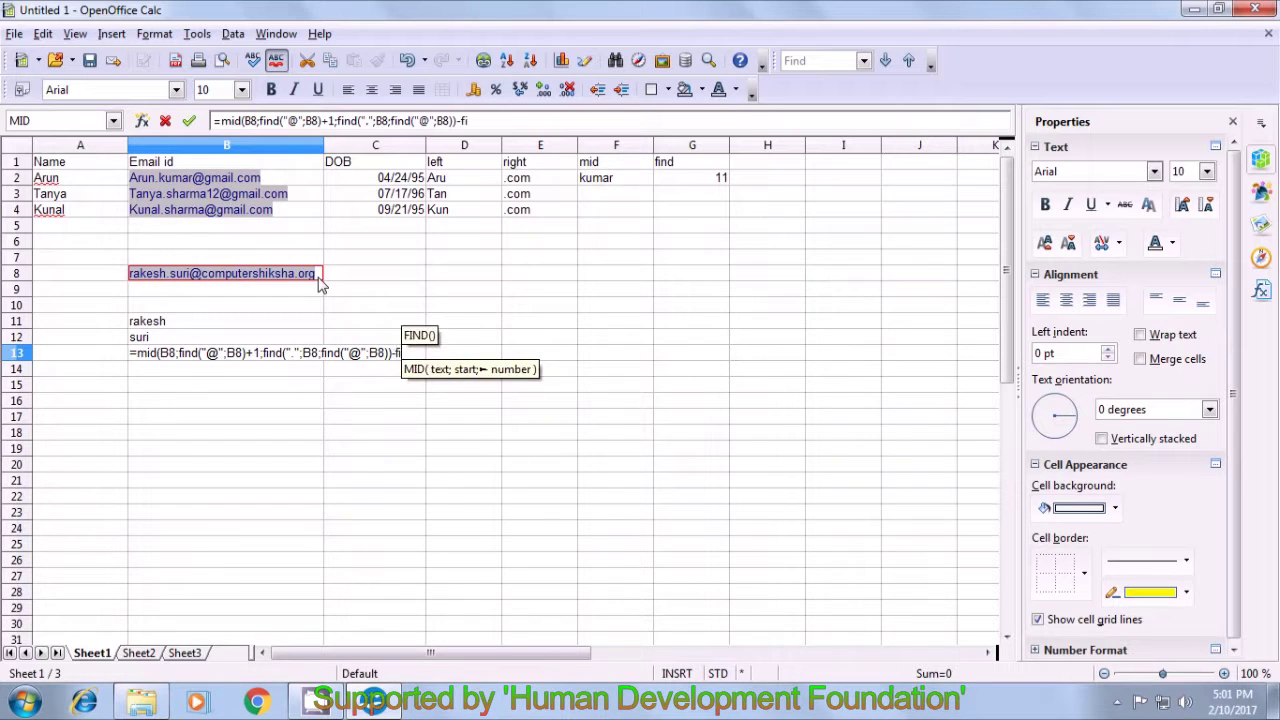
type("(")
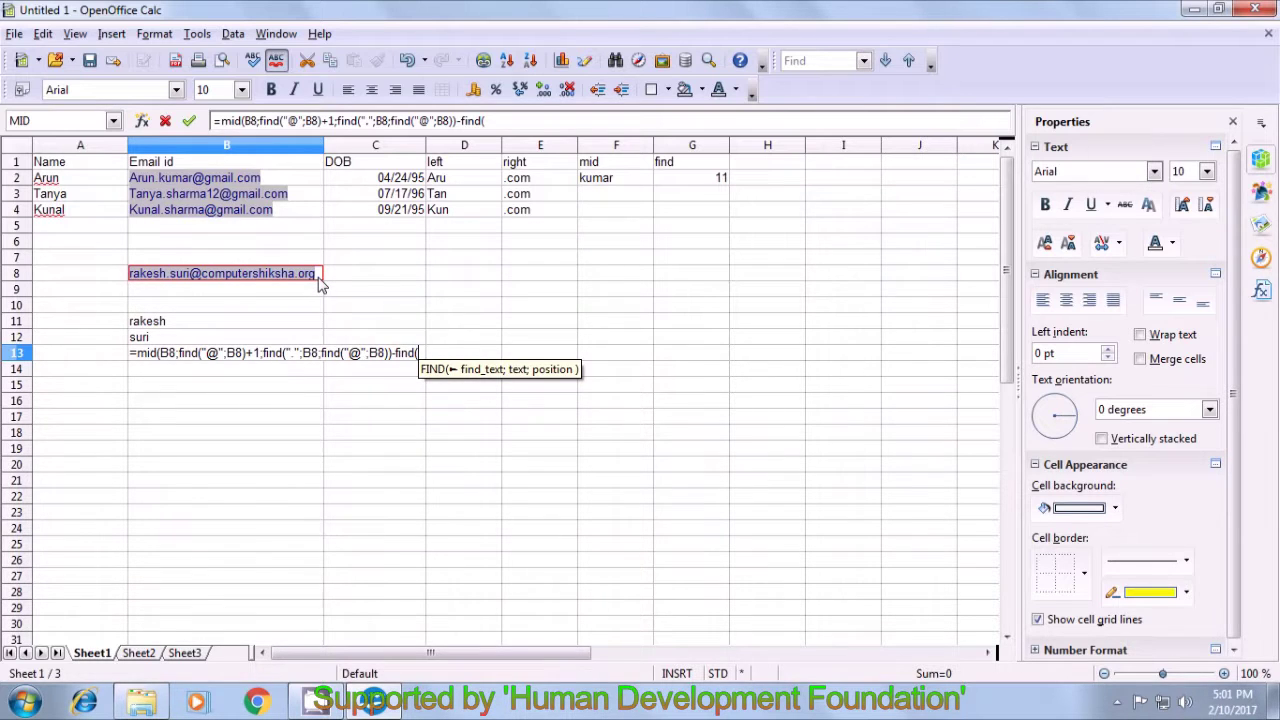
type("\"@")
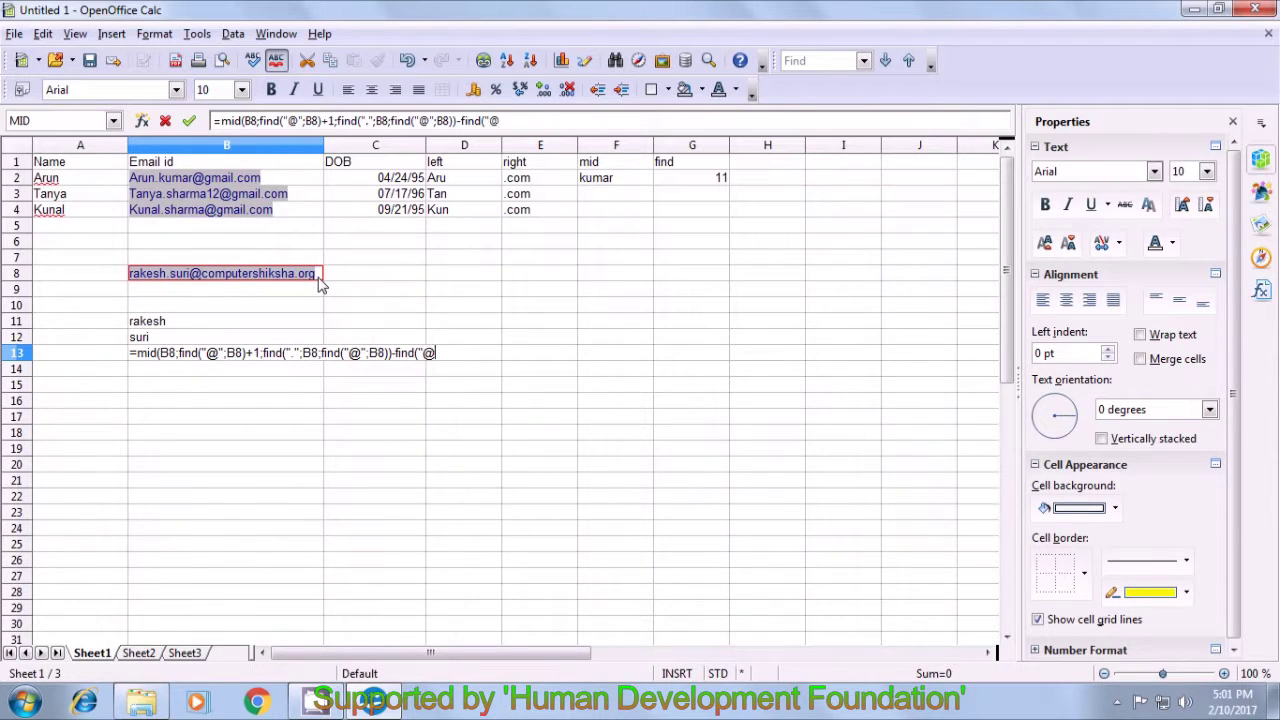
type("\"")
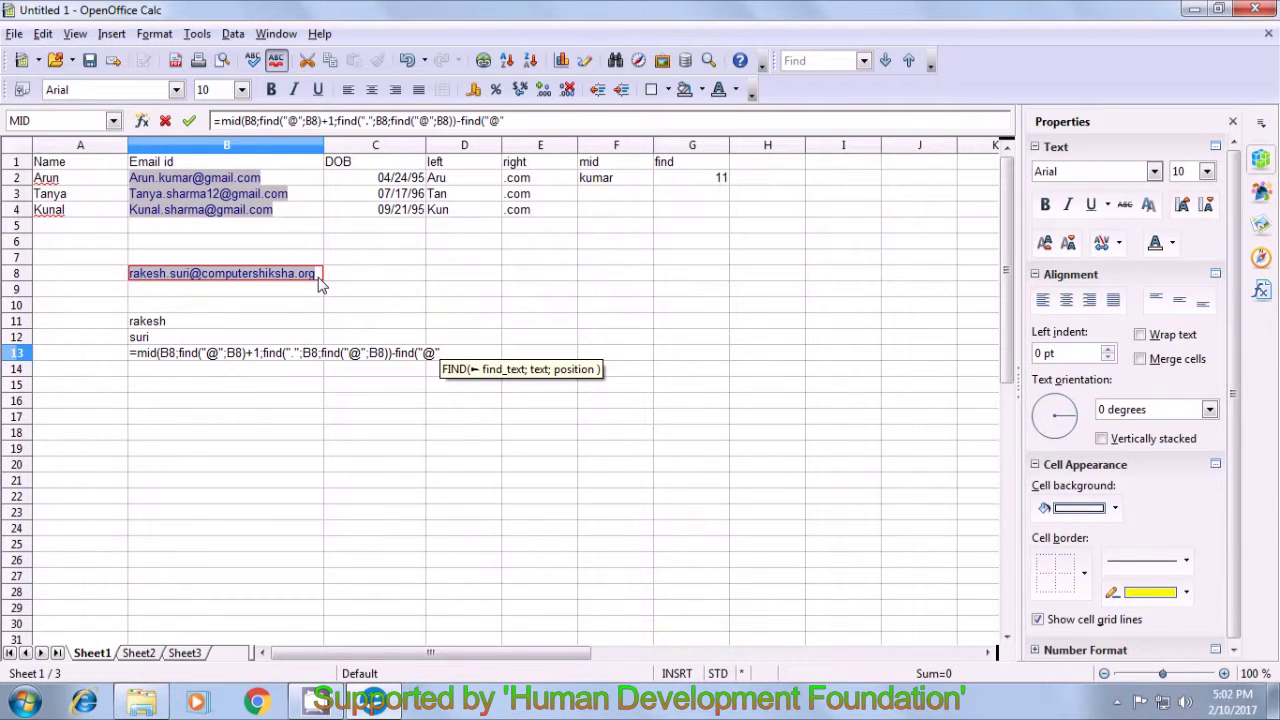
type(";")
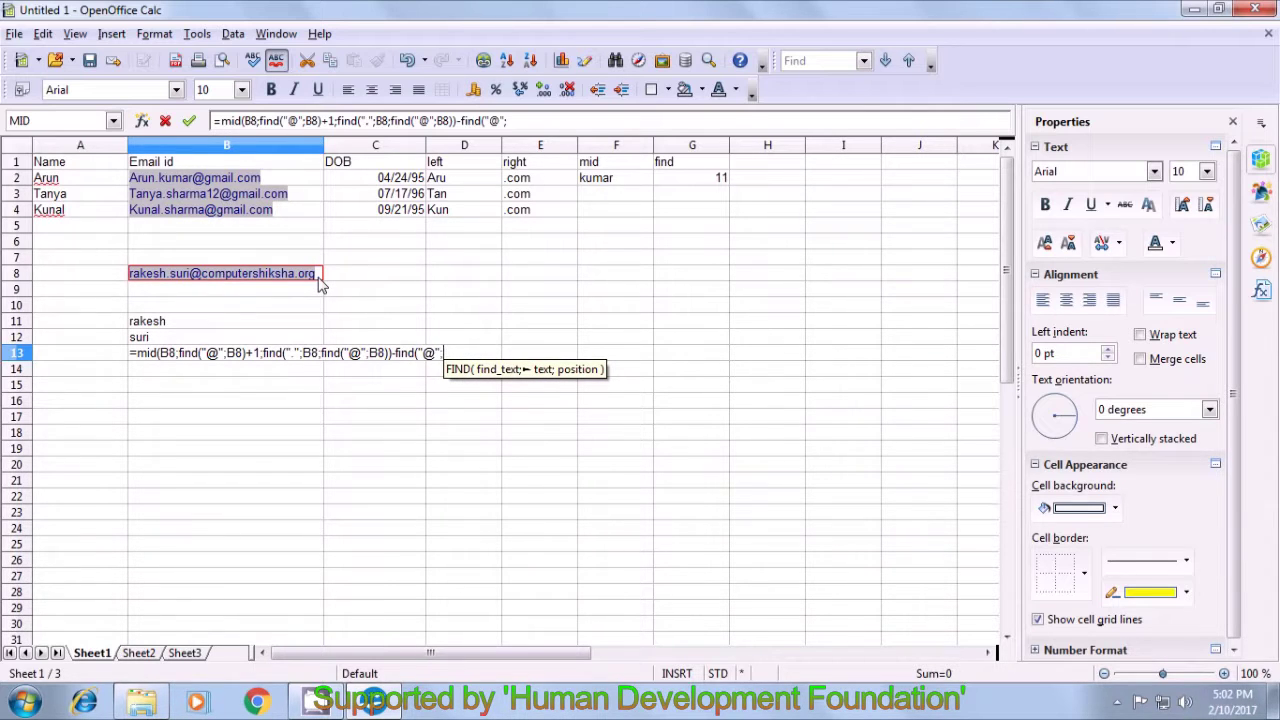
left_click(319, 279)
type(")")
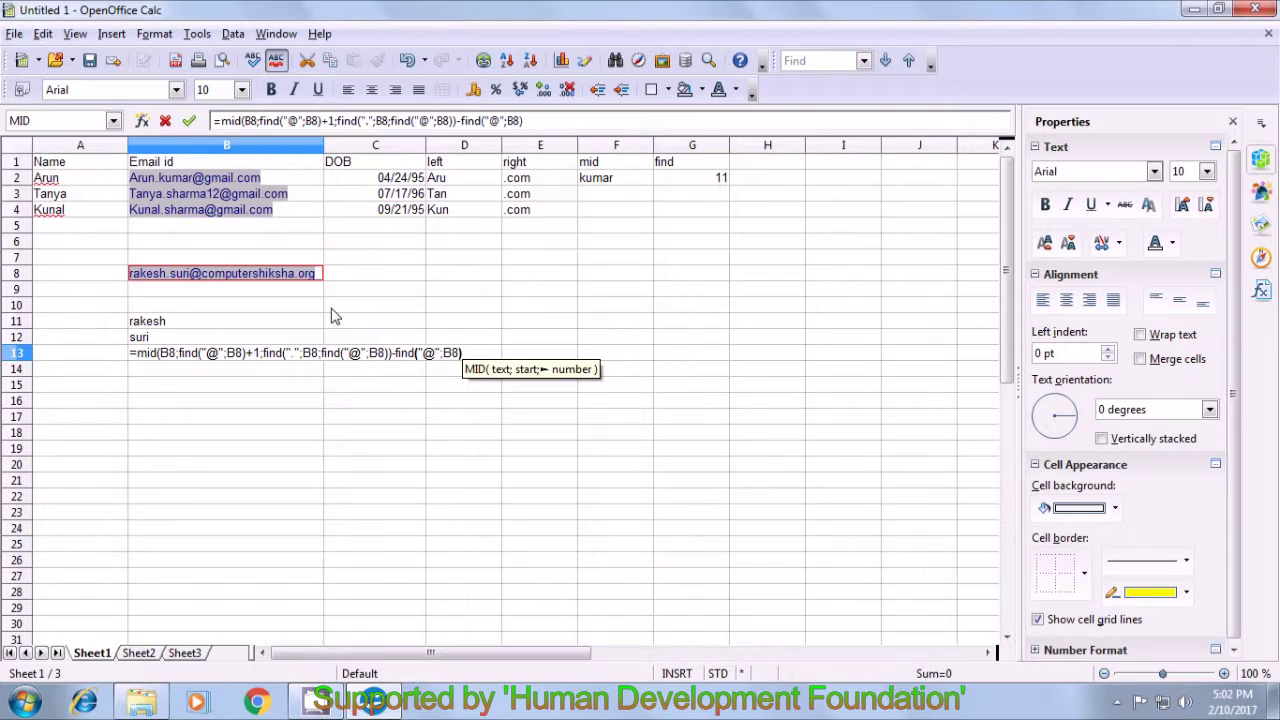
type("-1")
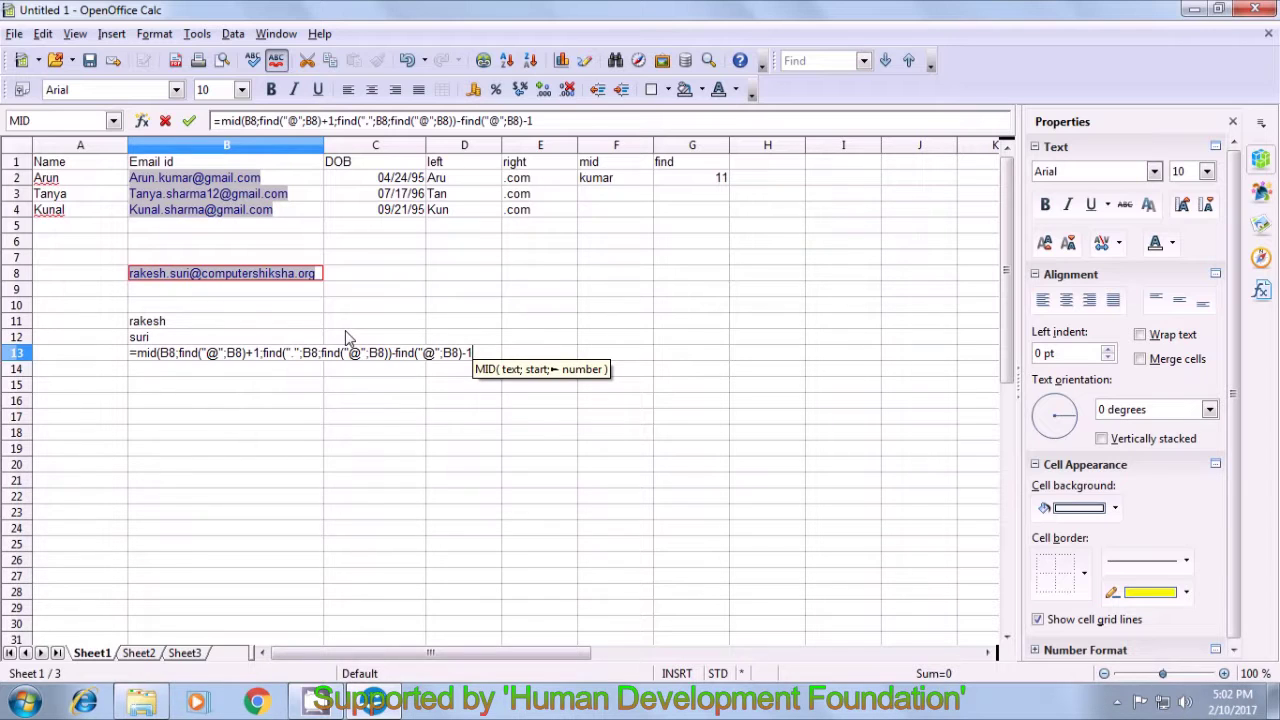
type(")")
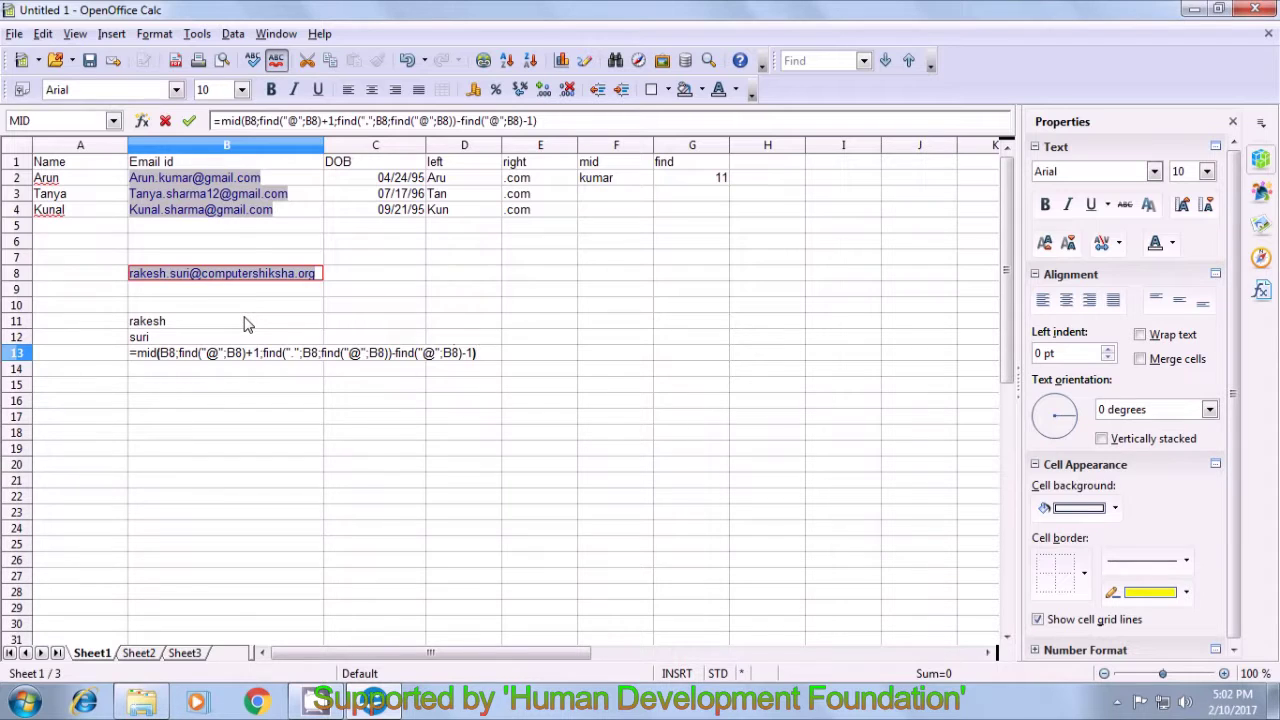
key("Return")
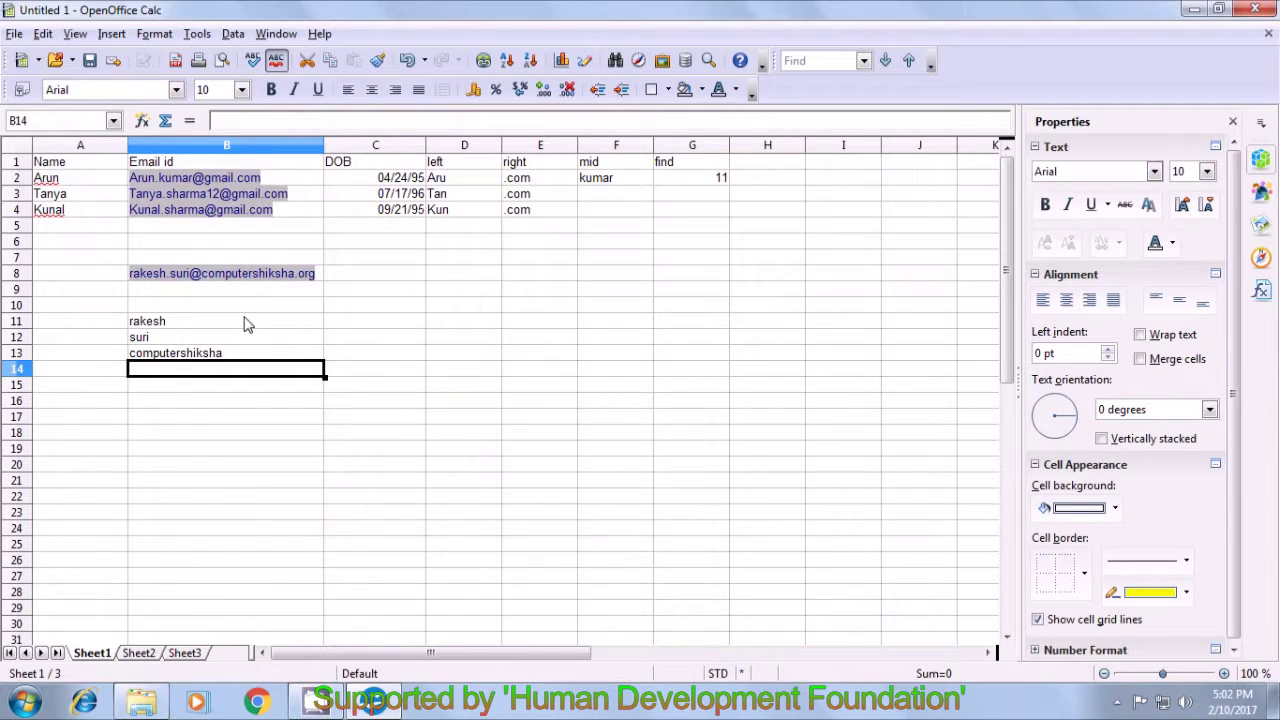
left_click(248, 360)
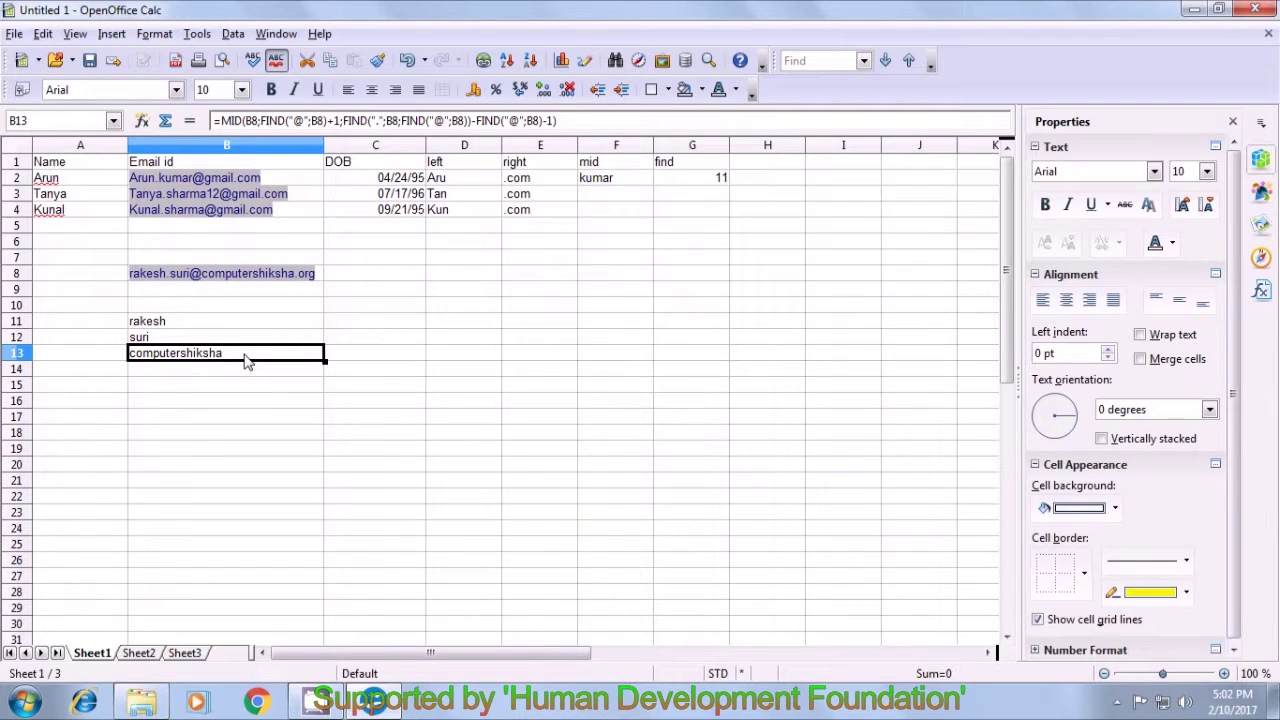
left_click(312, 373)
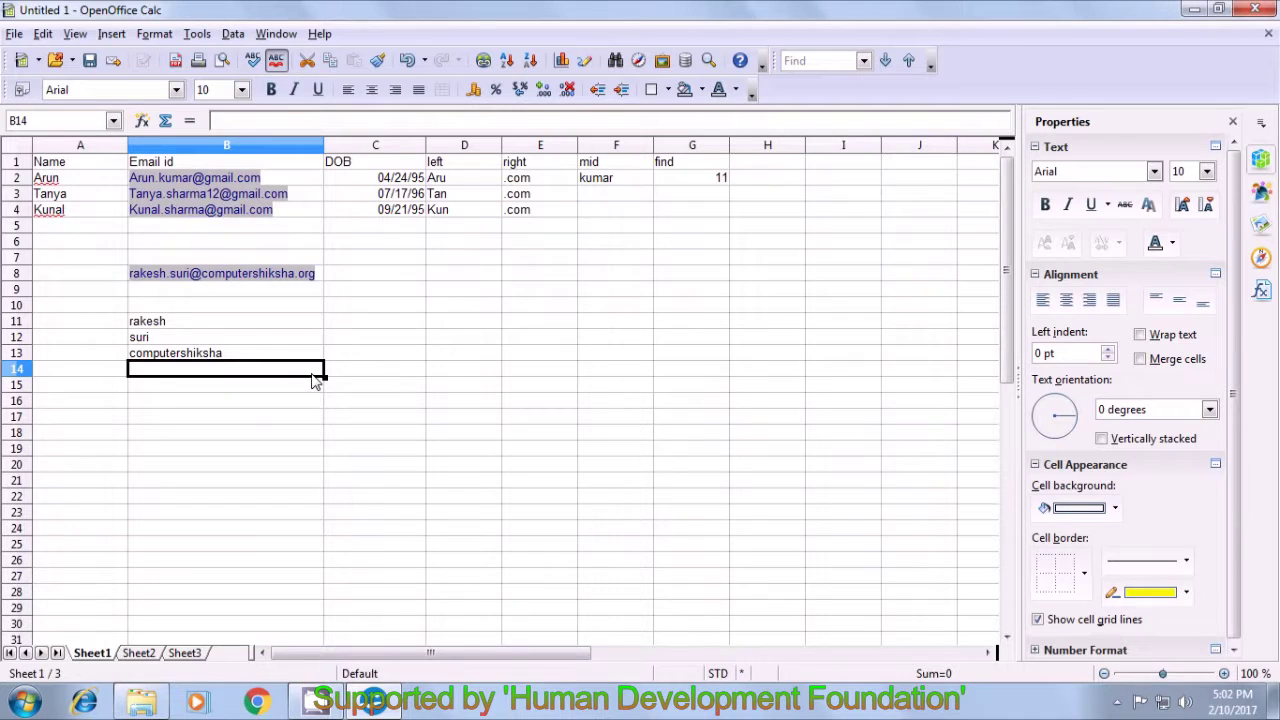
left_click(296, 358)
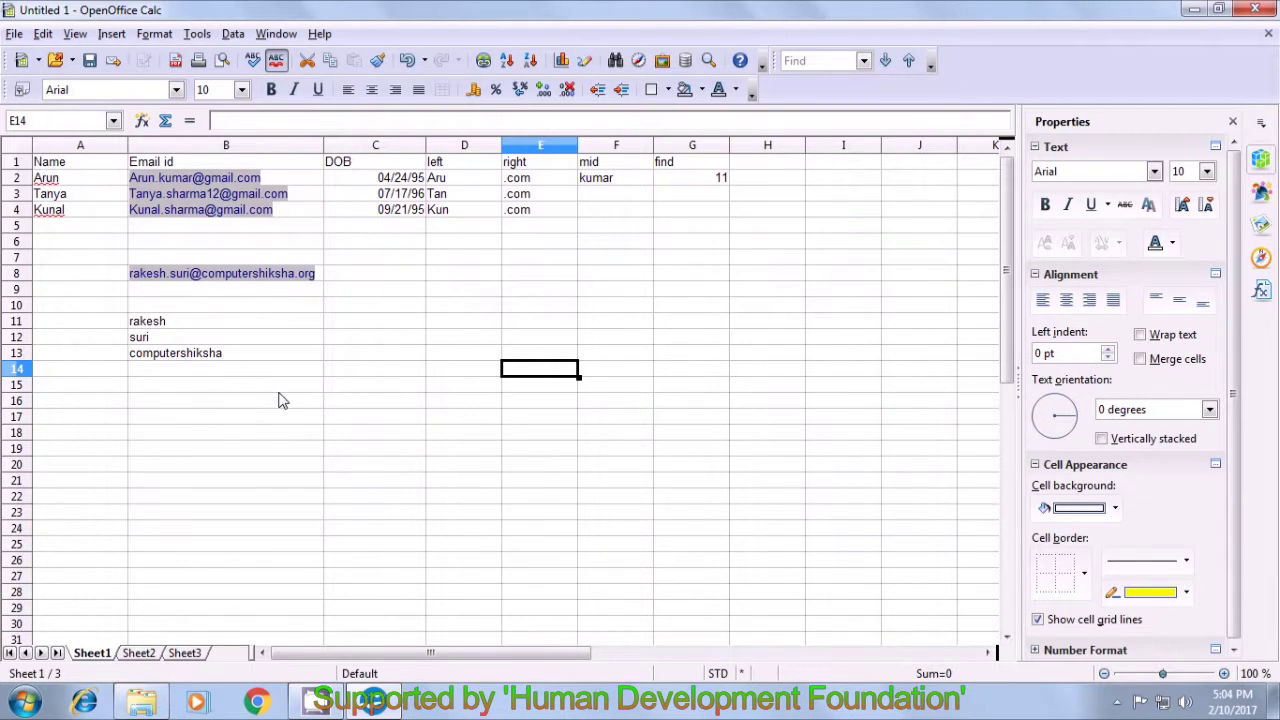
left_click(214, 381)
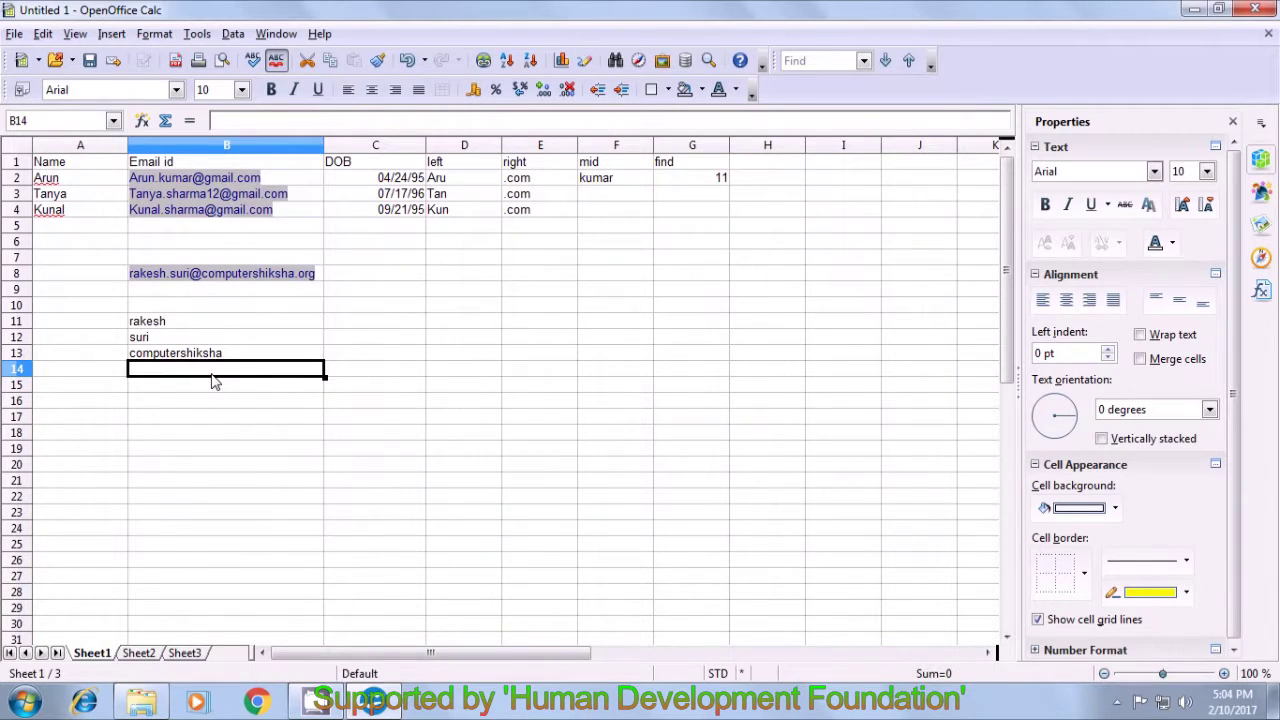
- Begin =right(B8;len(B8)-find("." in B14 to take the end of the email
type("=")
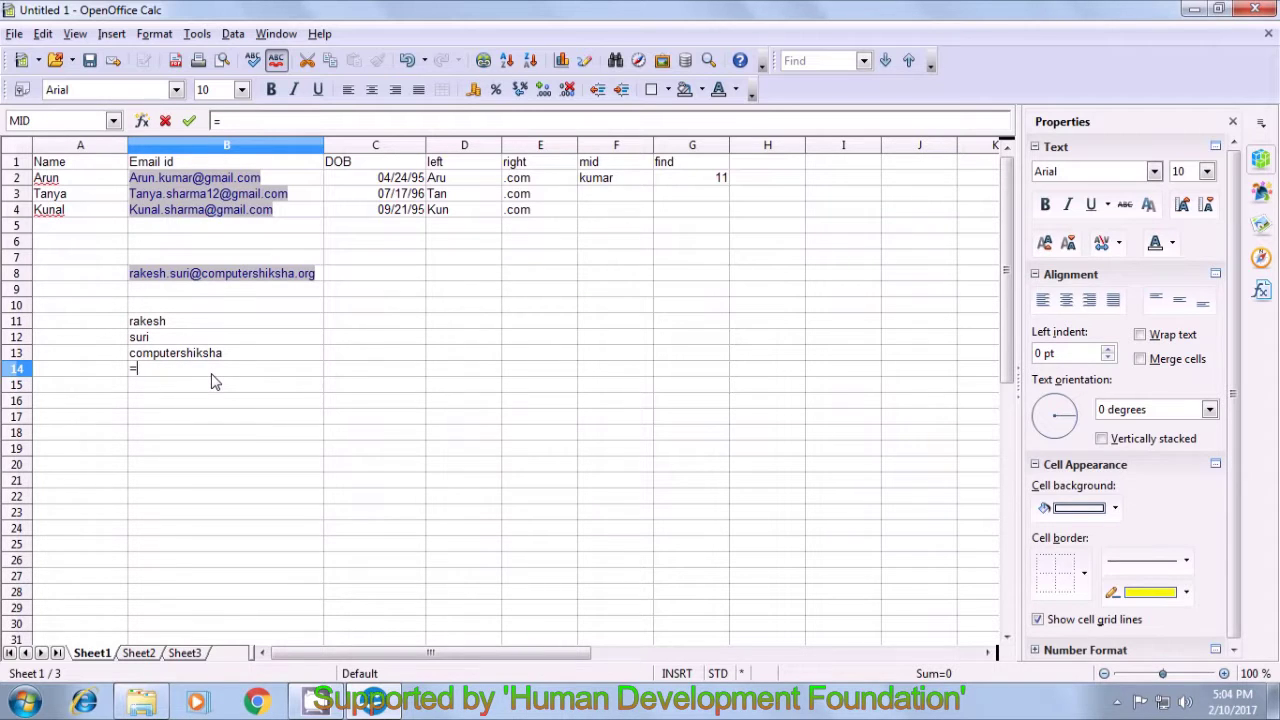
type("right")
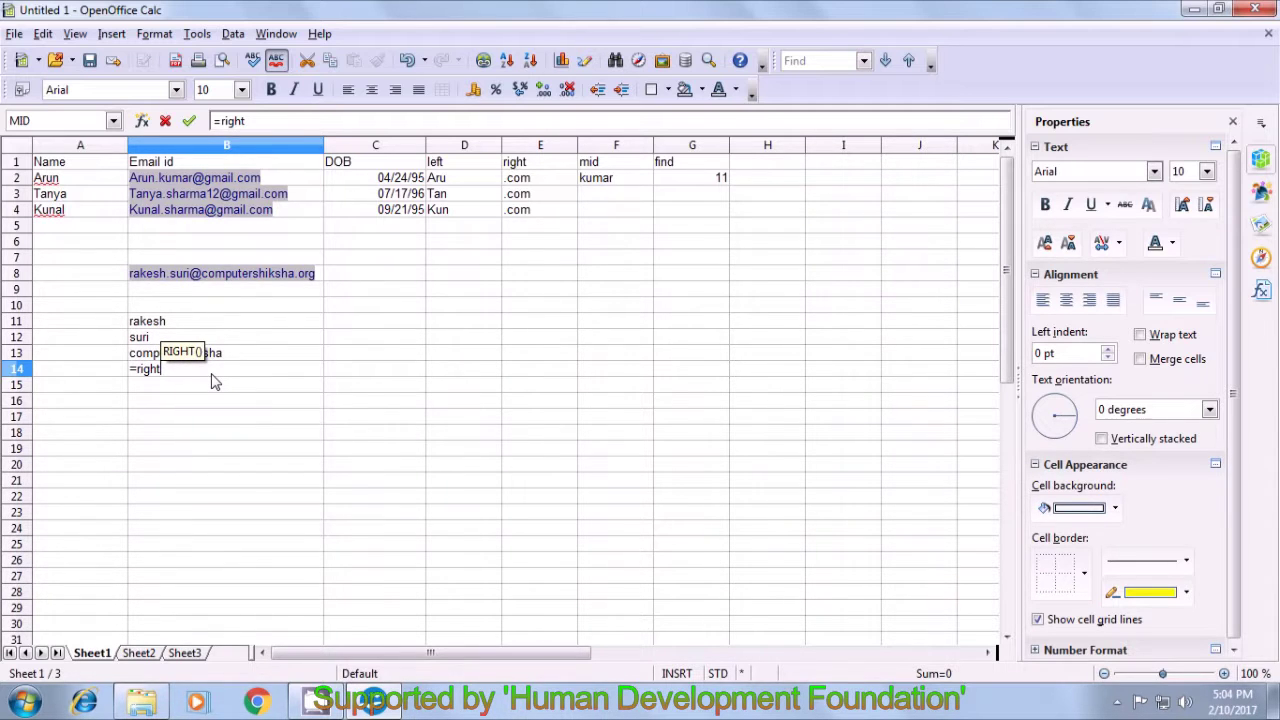
type("(")
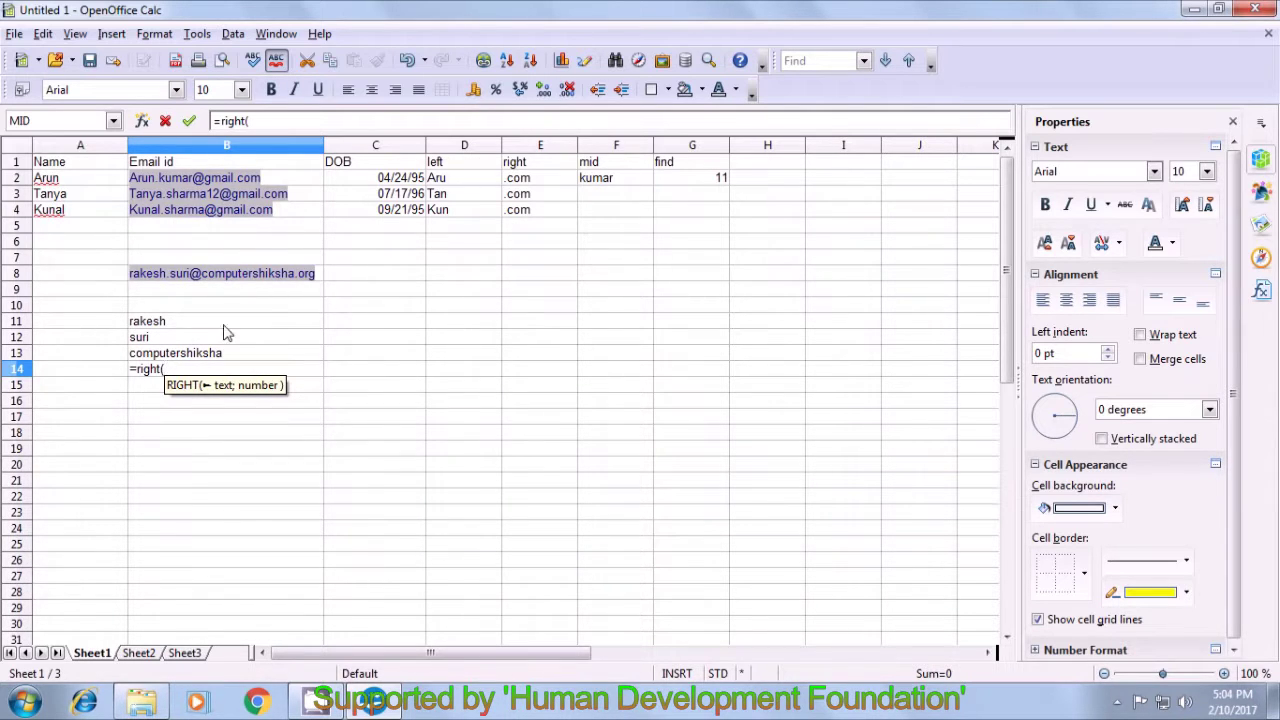
left_click(320, 283)
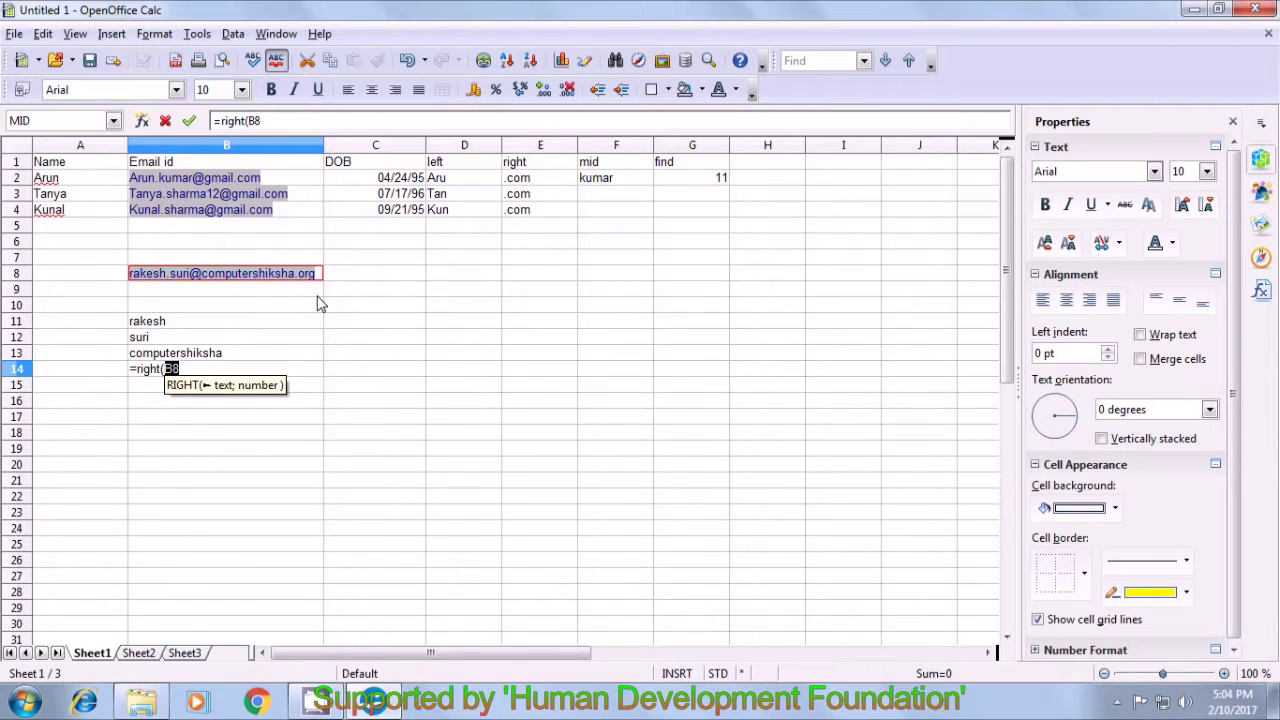
type(";")
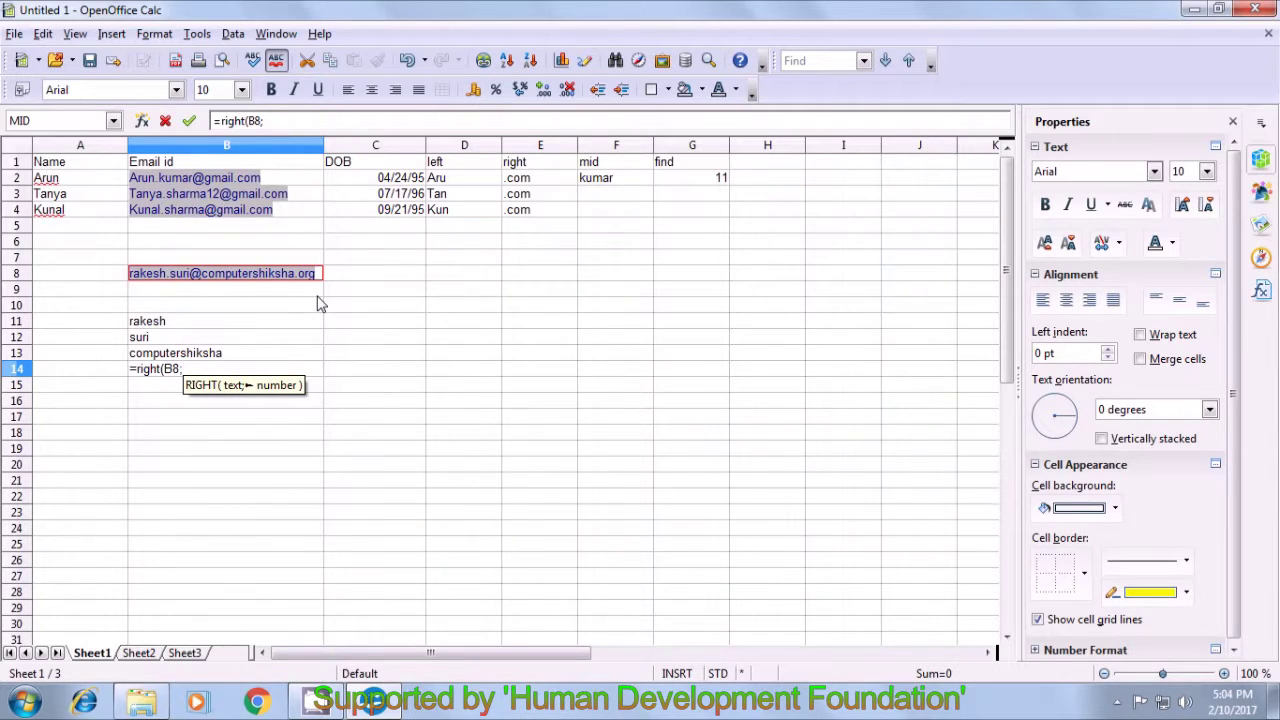
type("len")
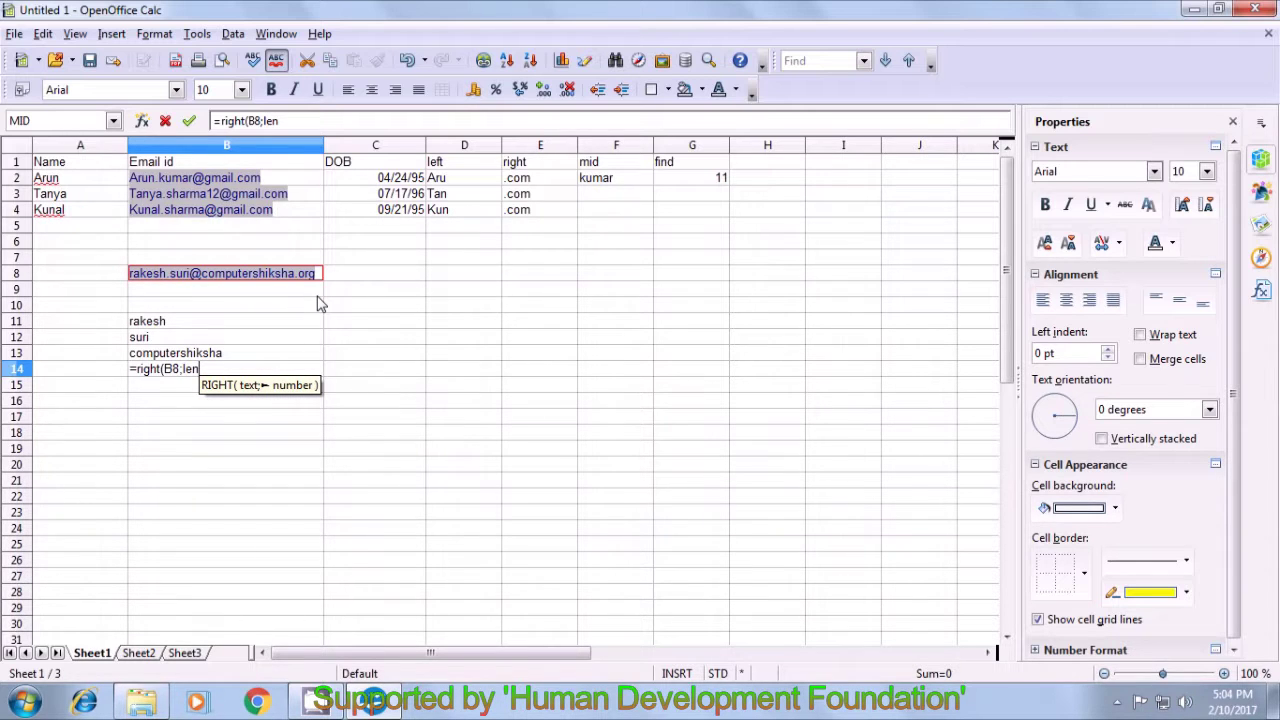
type("(")
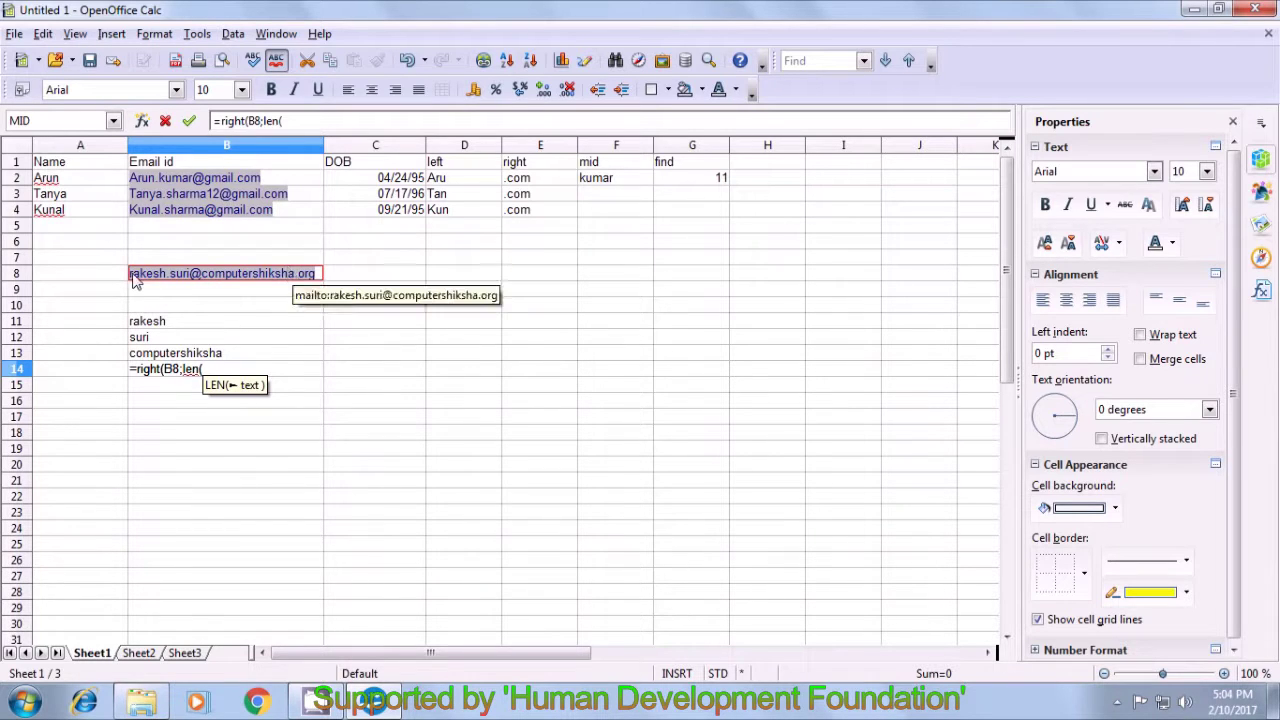
left_click(319, 276)
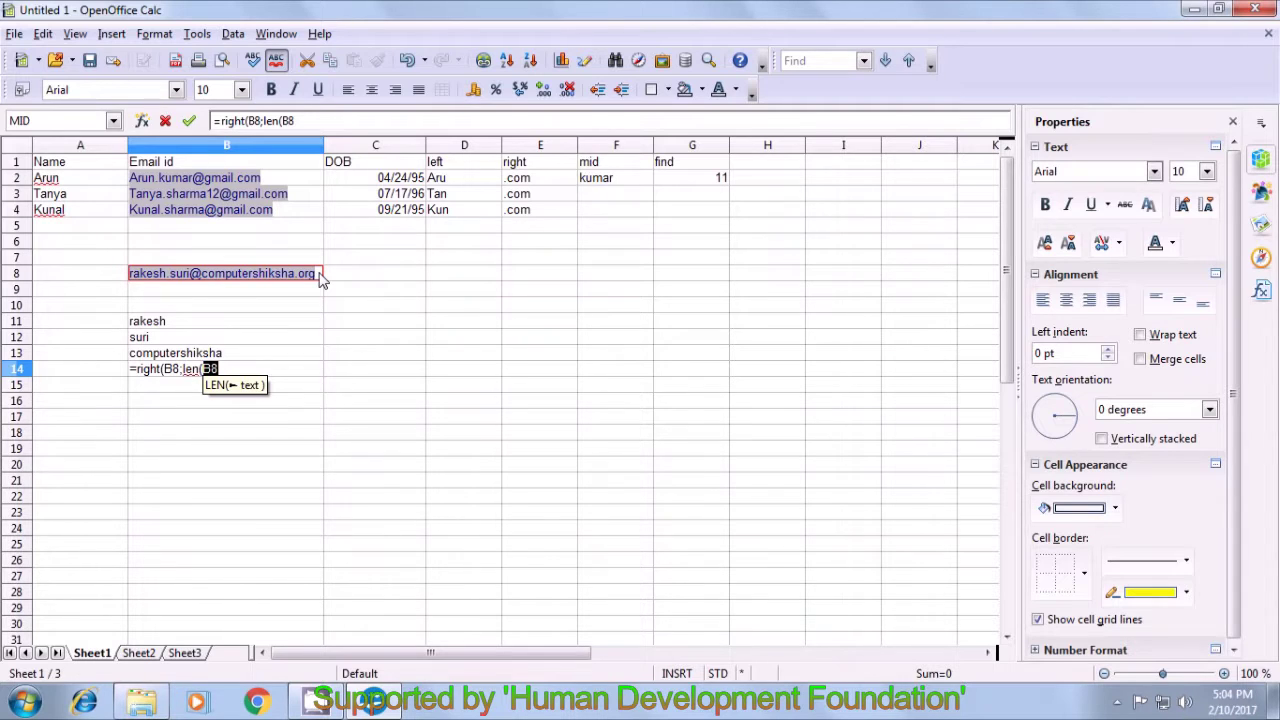
type(")")
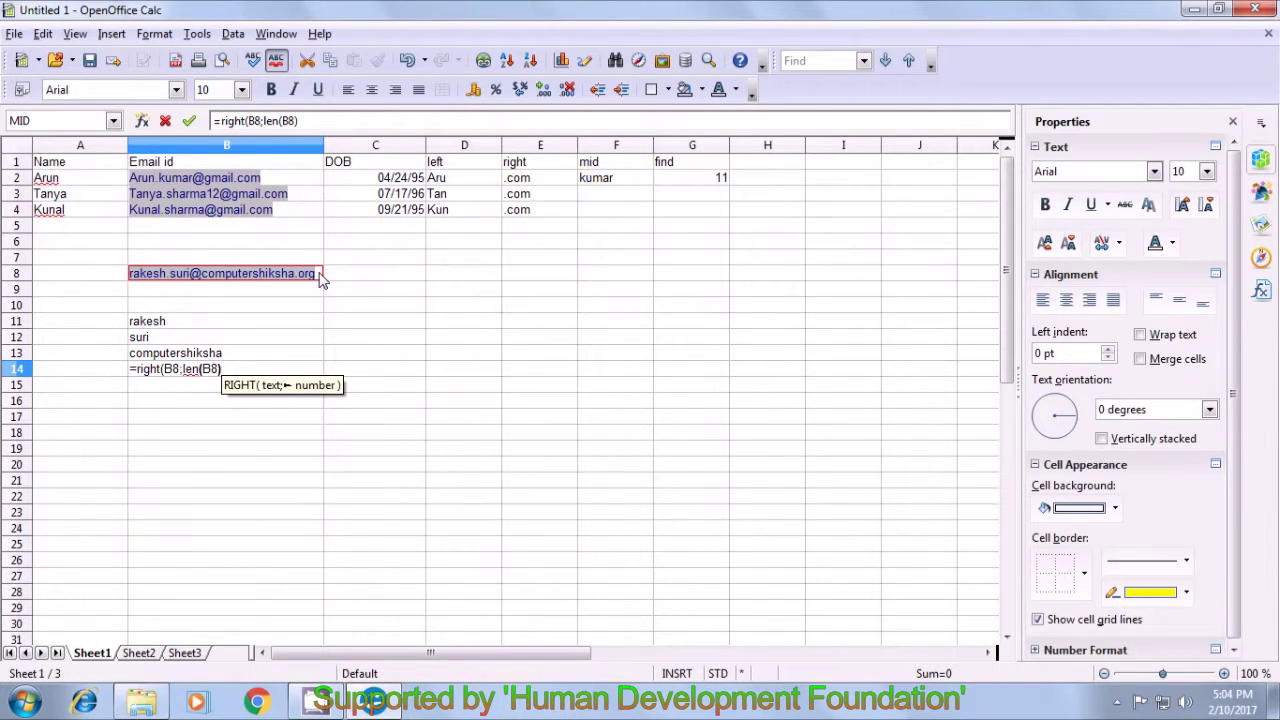
type("-")
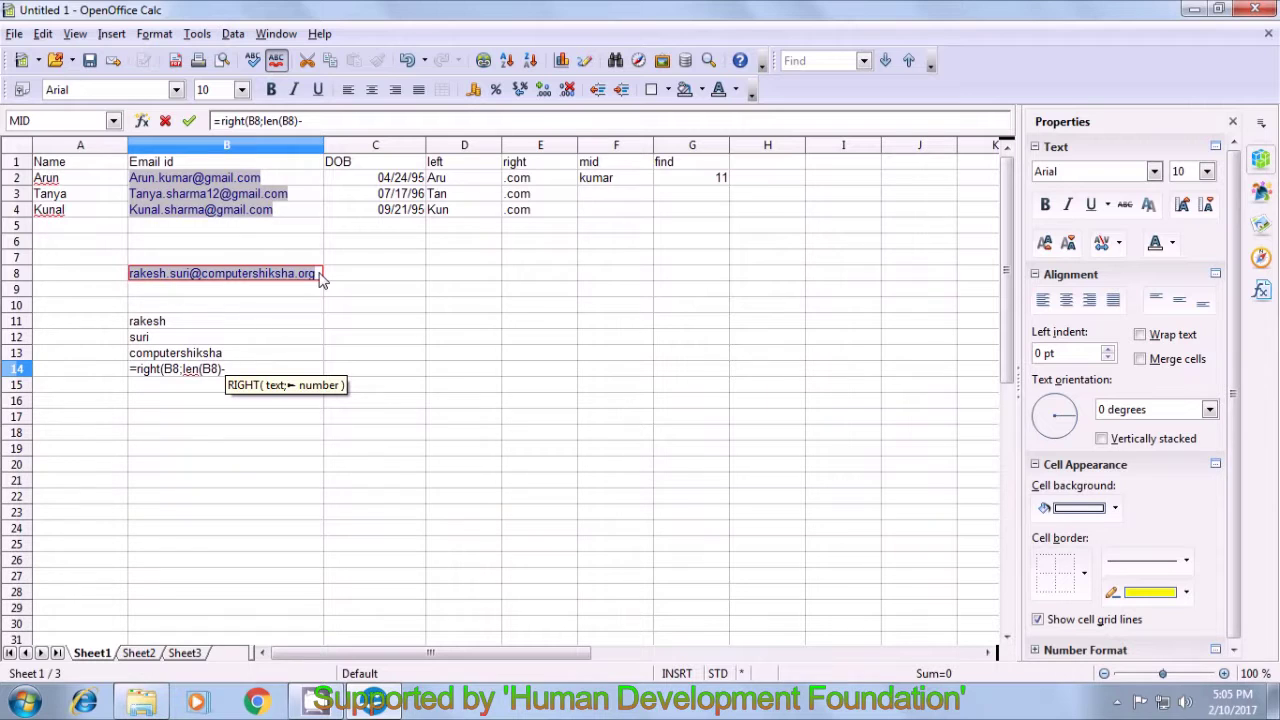
type("fin")
type("d(")
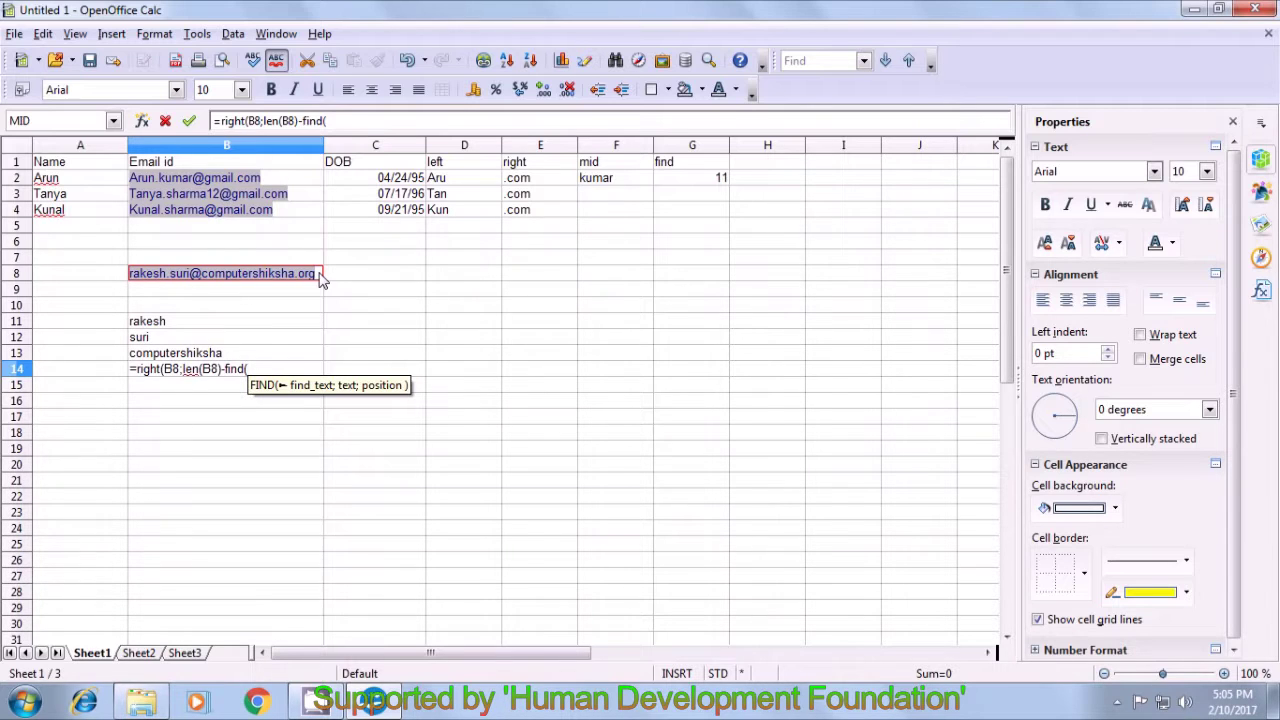
type("\"")
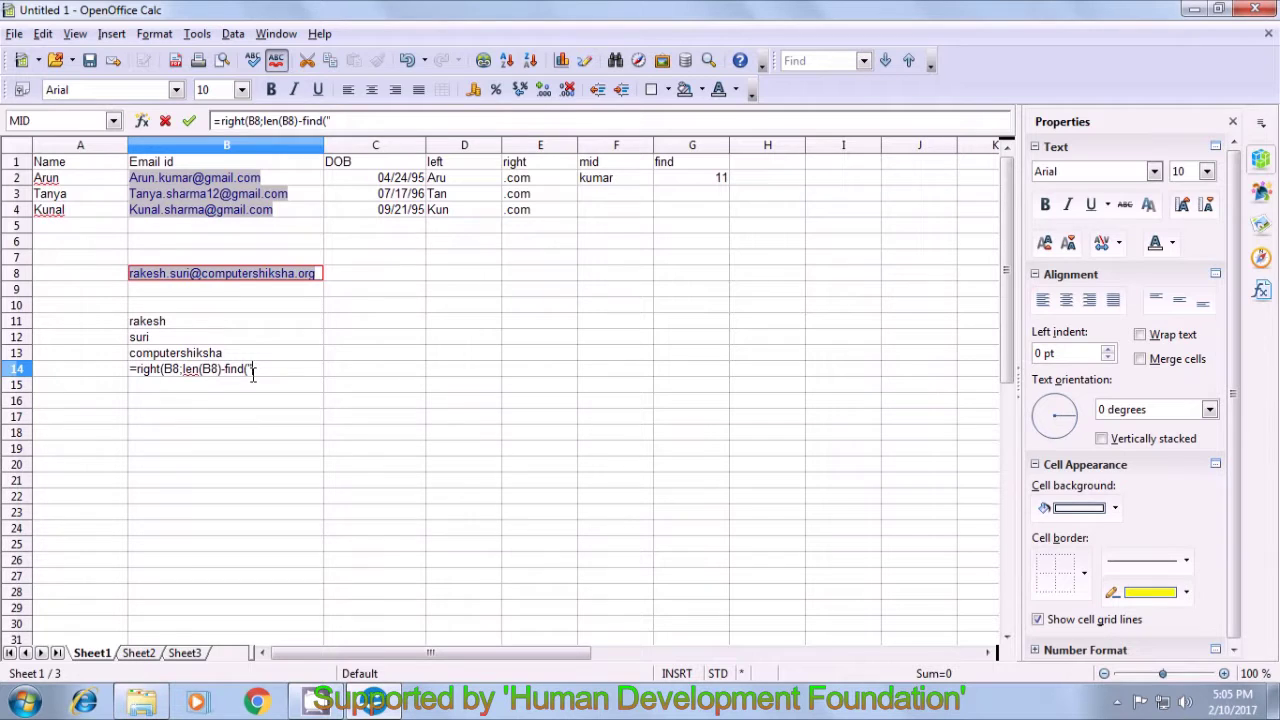
type(".\"")
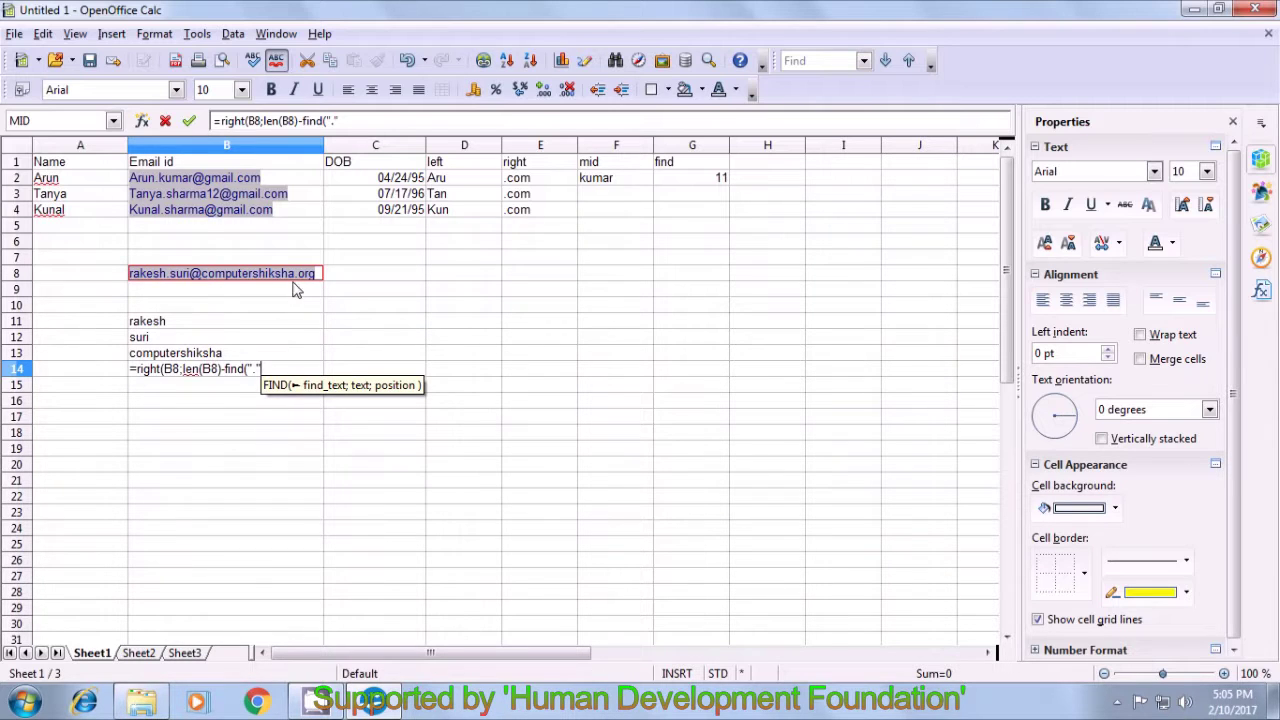
- Finish B14 as =right(B8;len(B8)-find(".";B8;find("@";B8))) so it returns org
type(";")
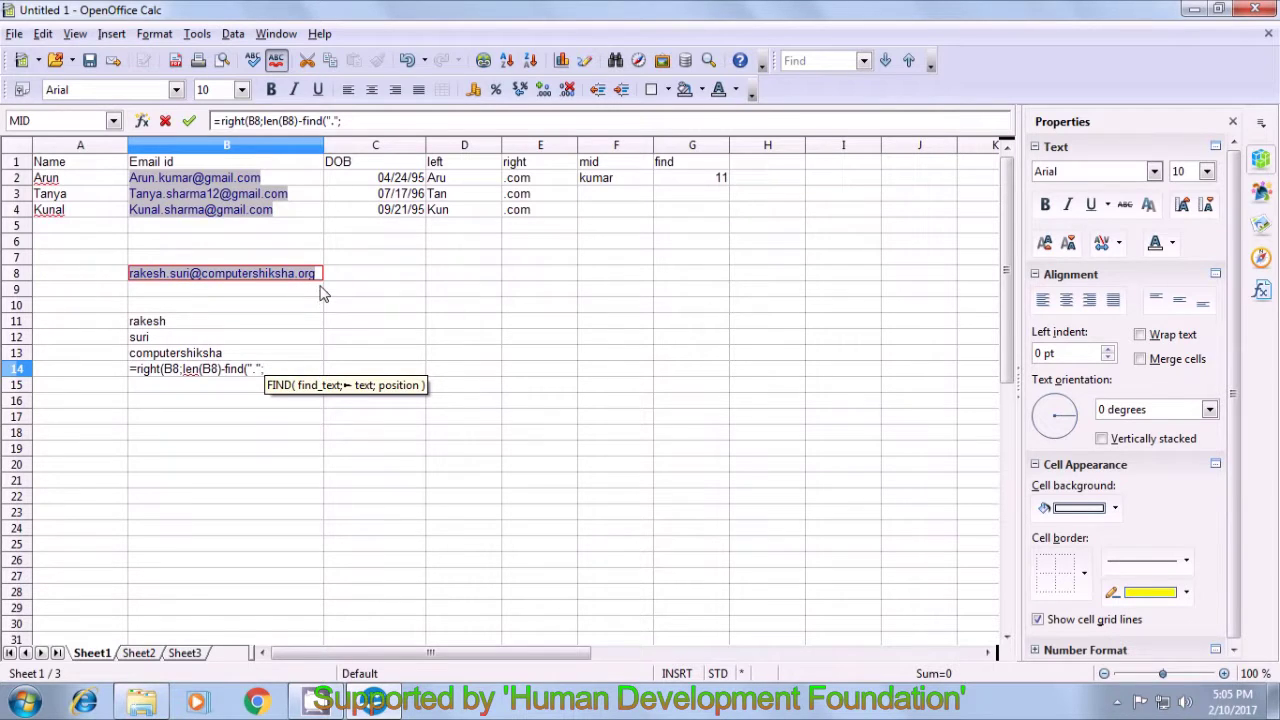
left_click(320, 280)
type(";find")
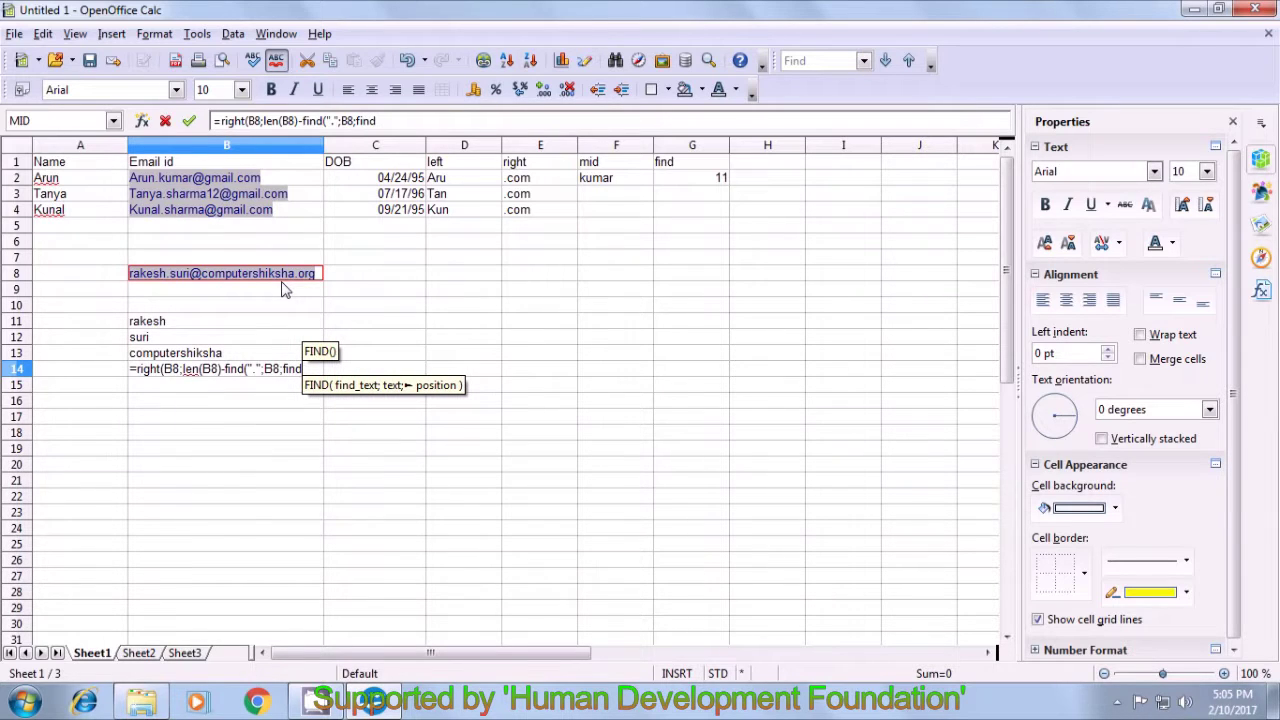
type("(")
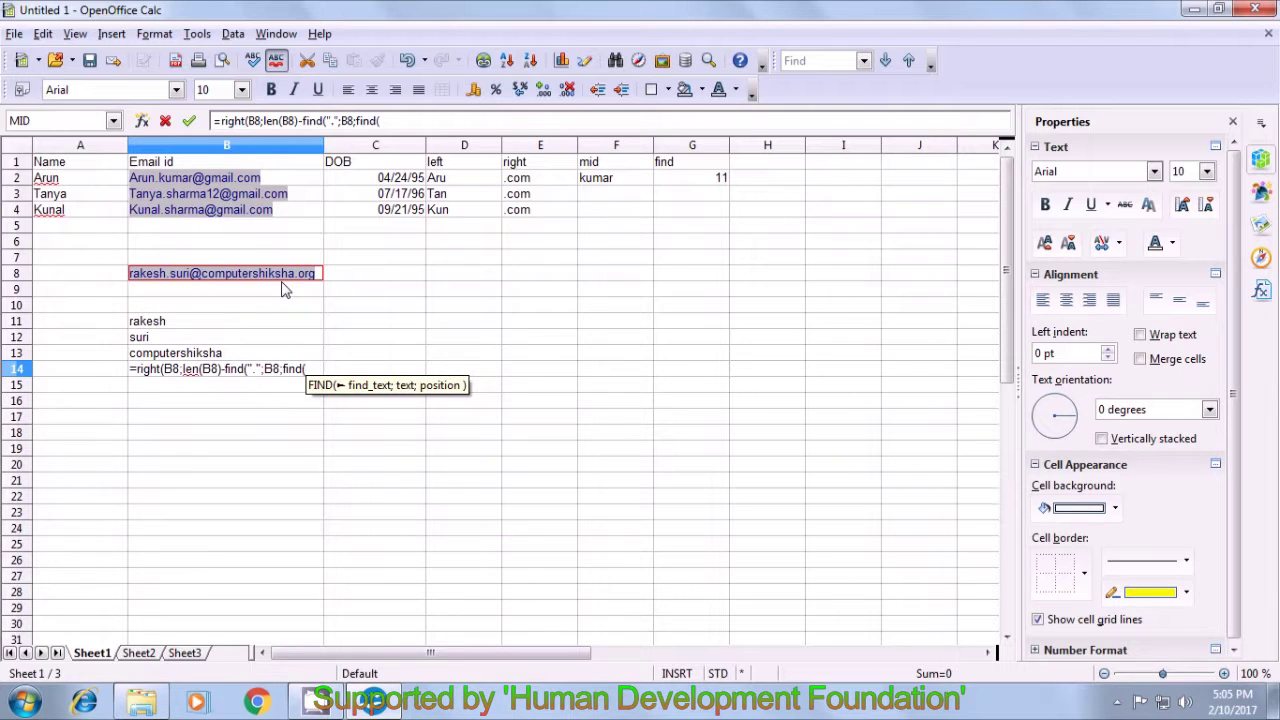
type("\"@\"")
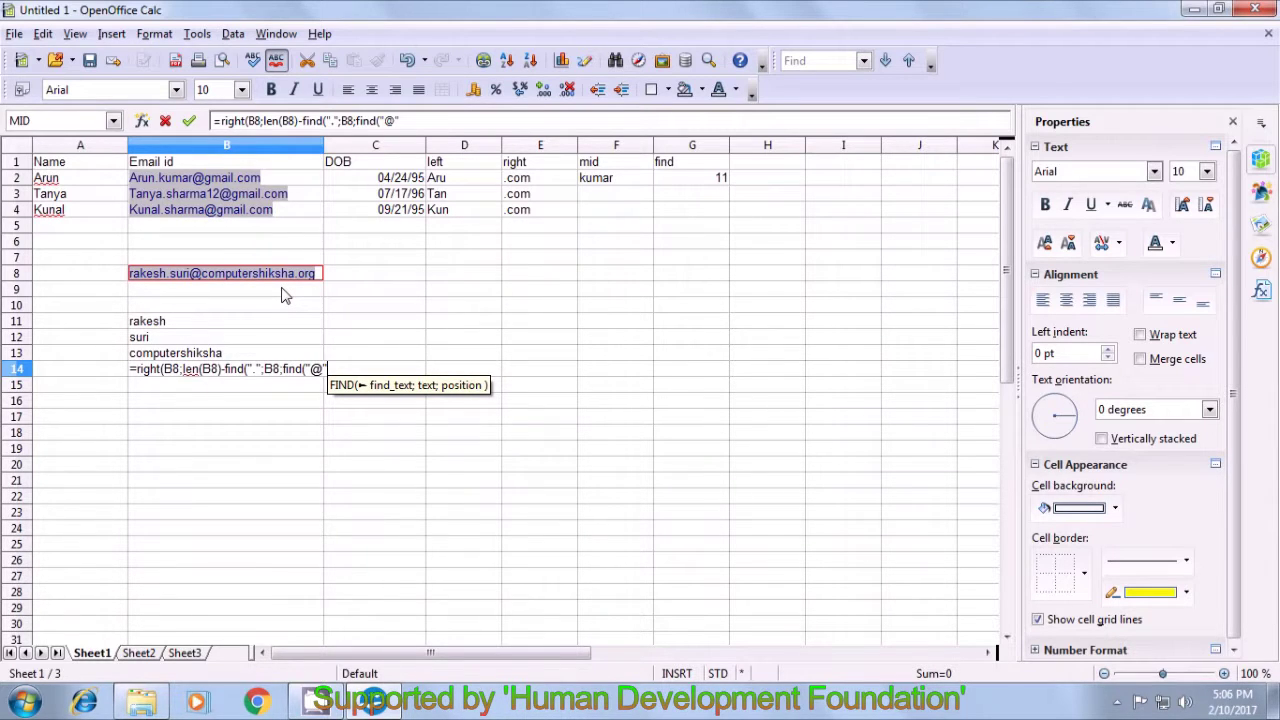
type(";")
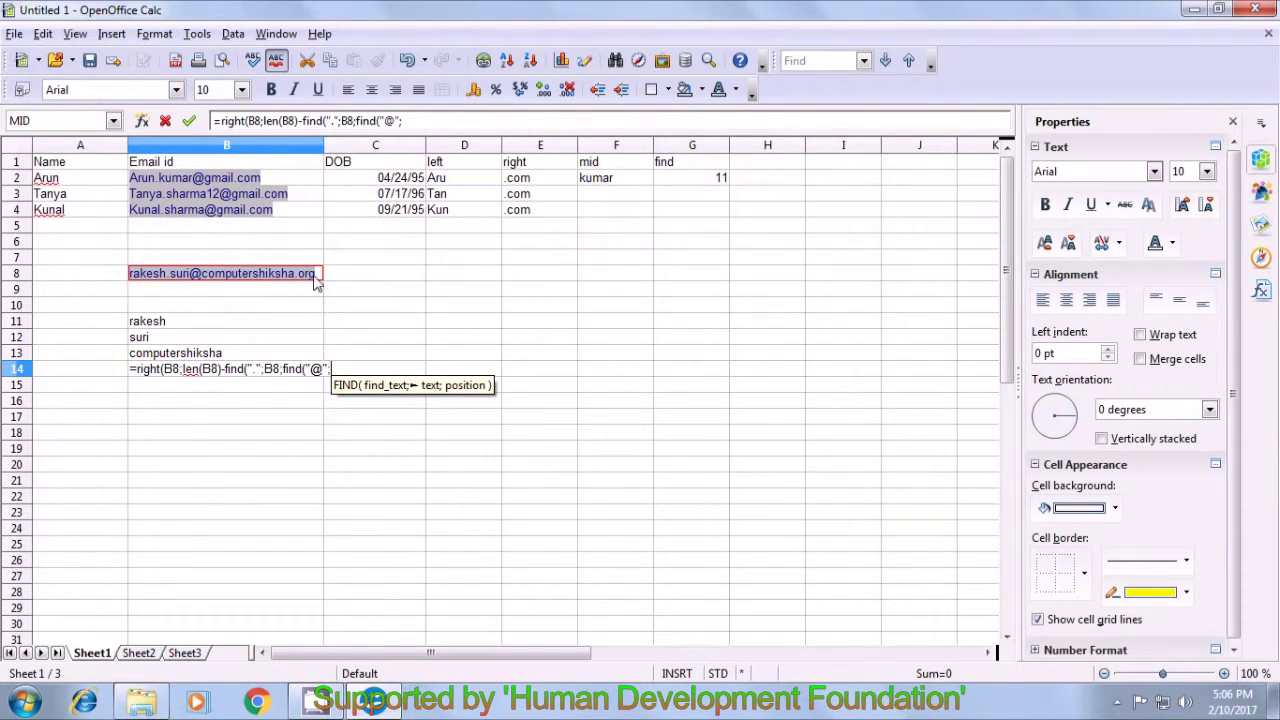
left_click(317, 278)
type(")")
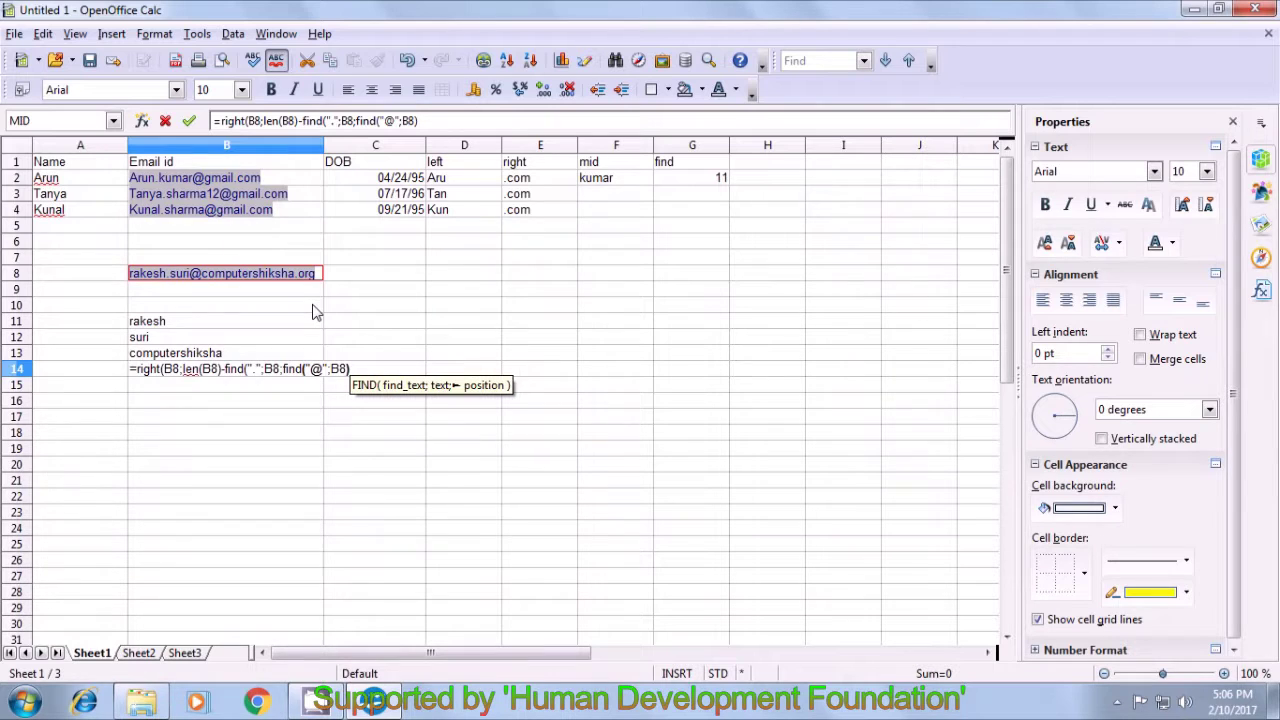
type("))")
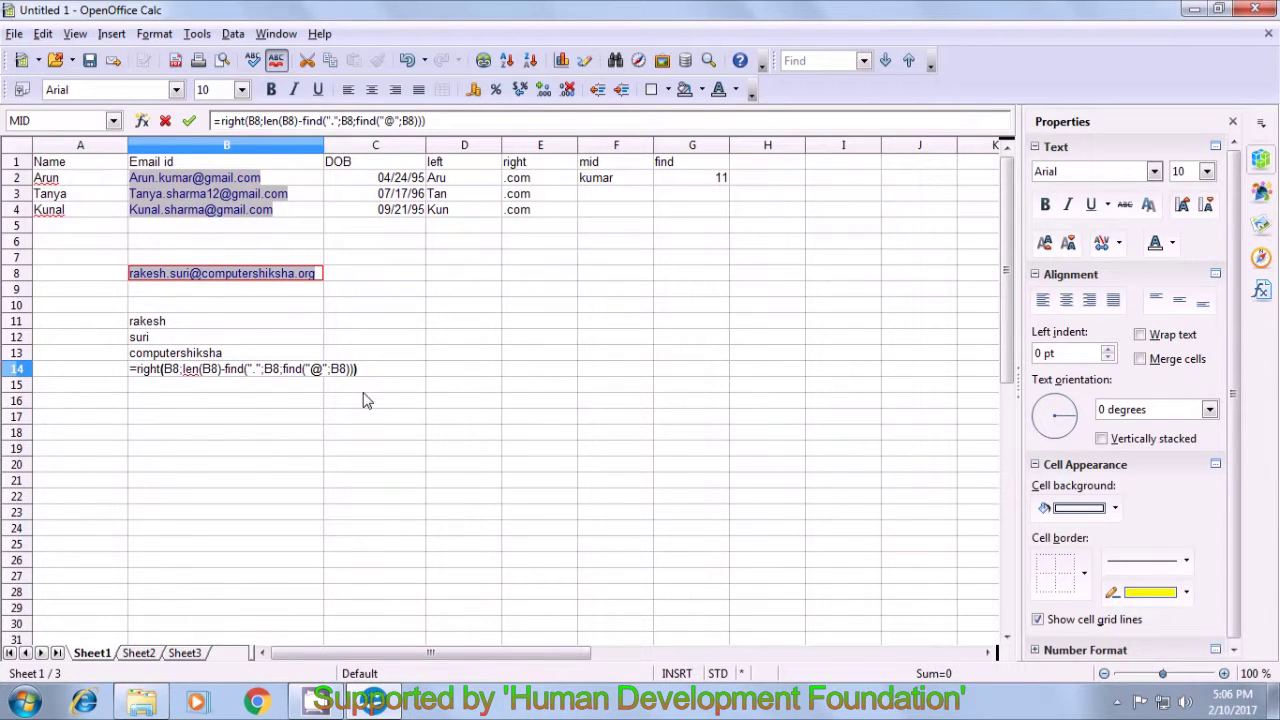
key("Return")
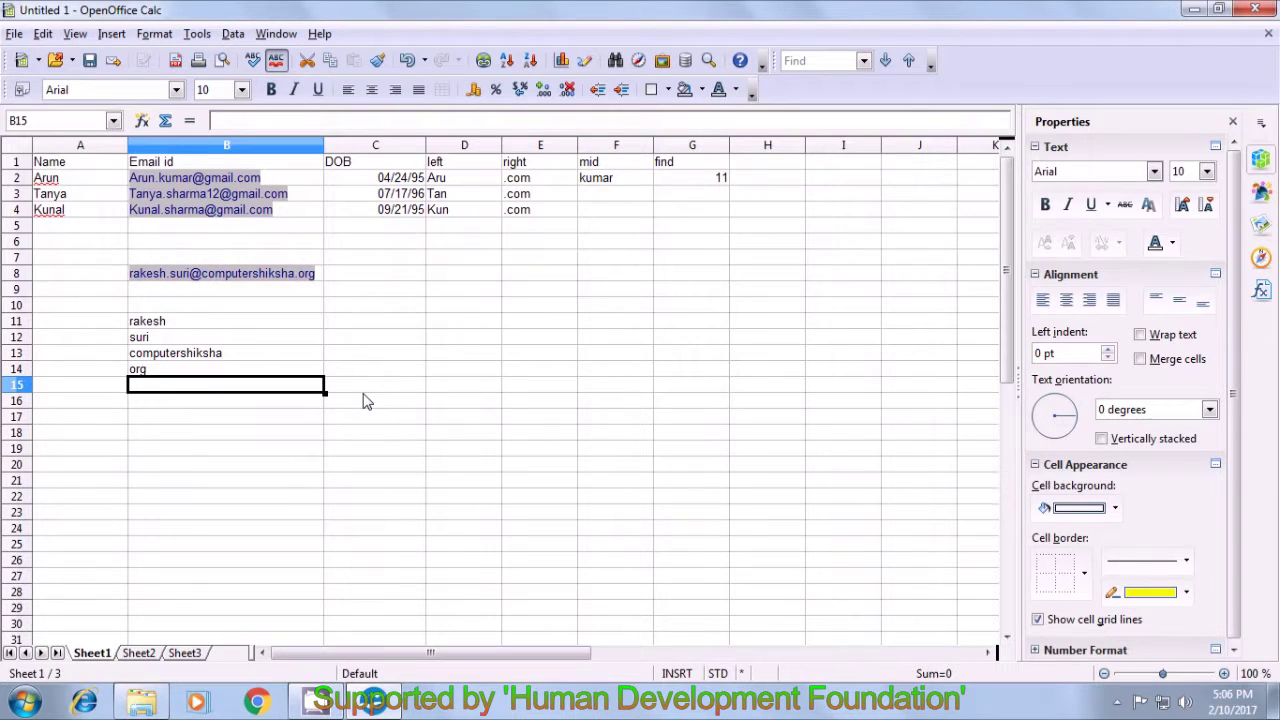
left_click(222, 374)
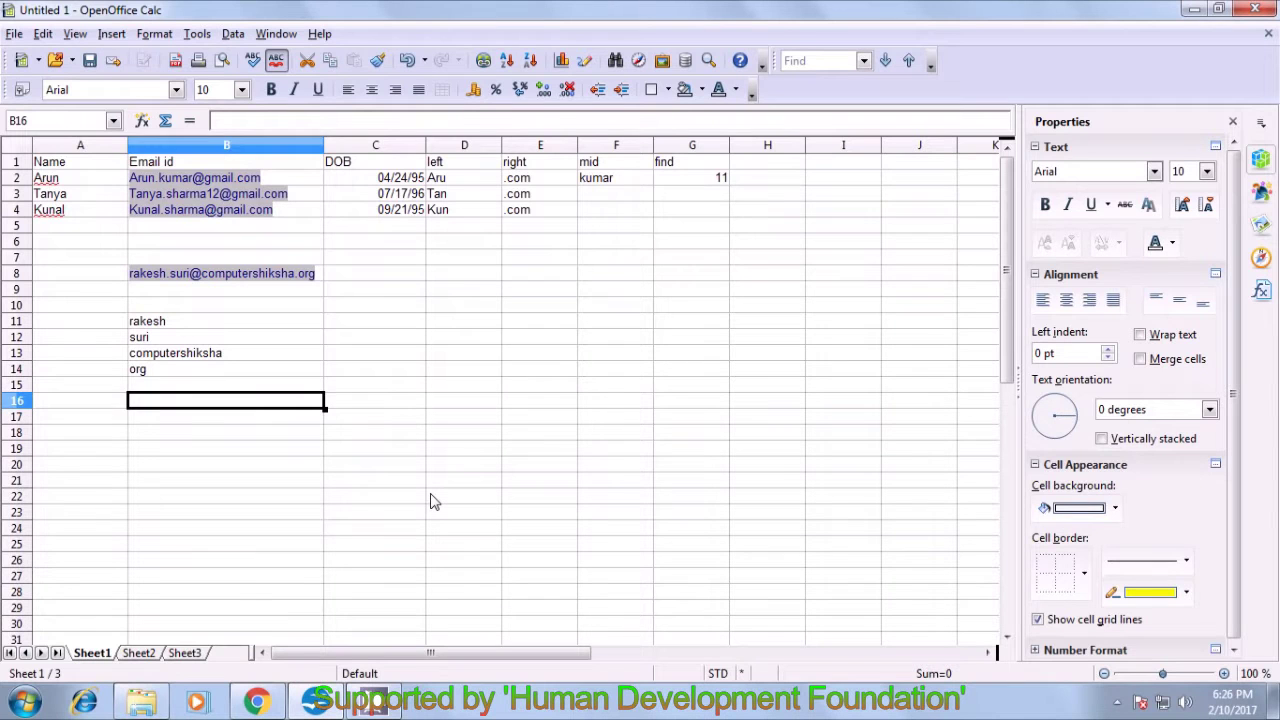
left_click(432, 500)
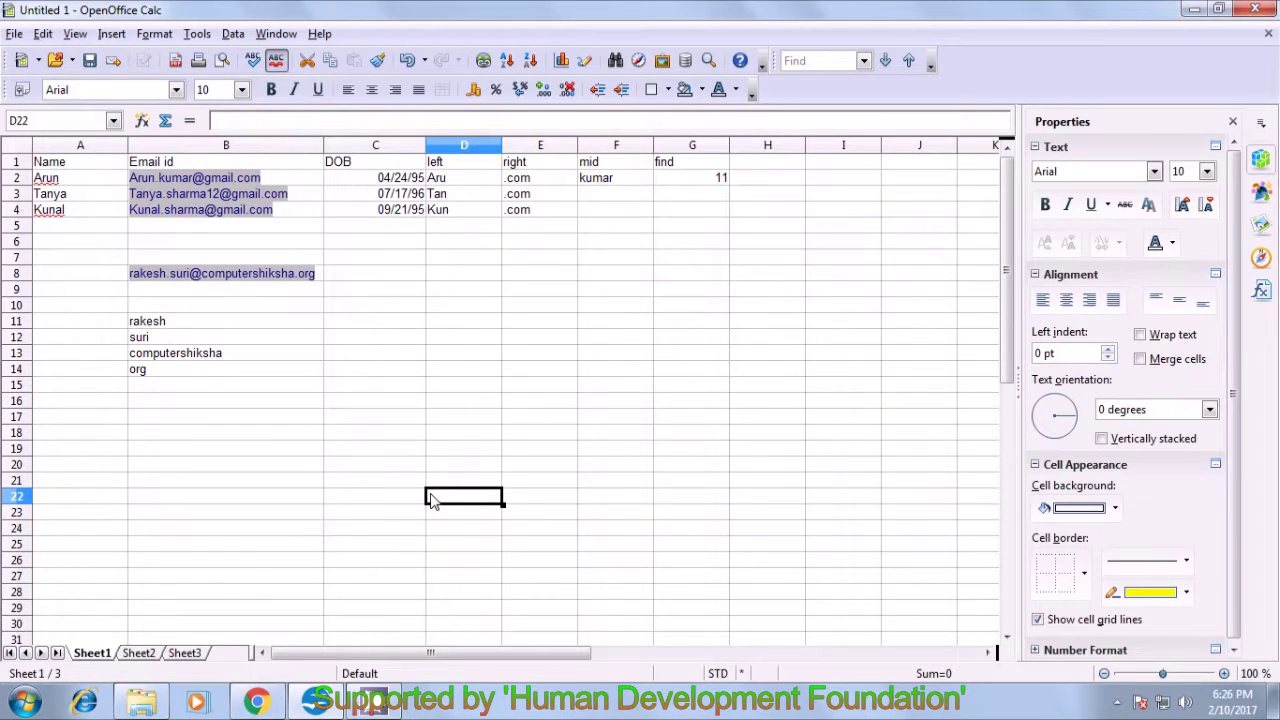
left_click(345, 322)
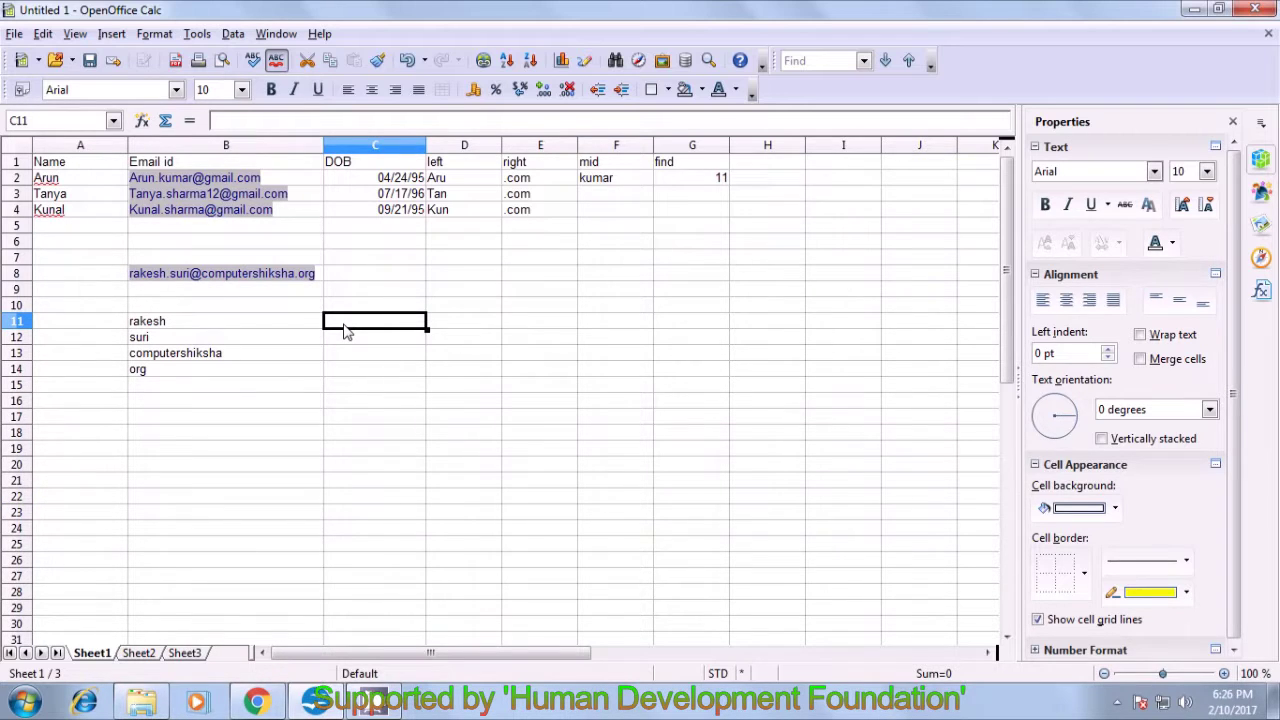
type("=")
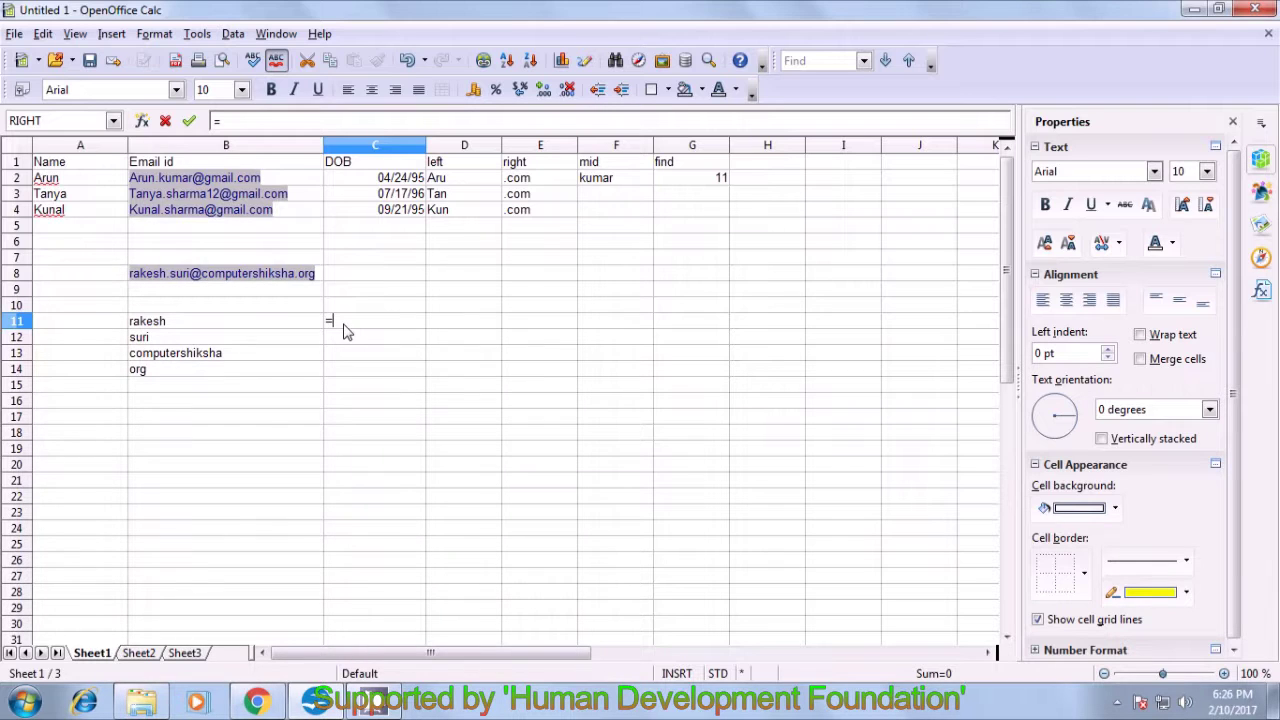
type("concatenate")
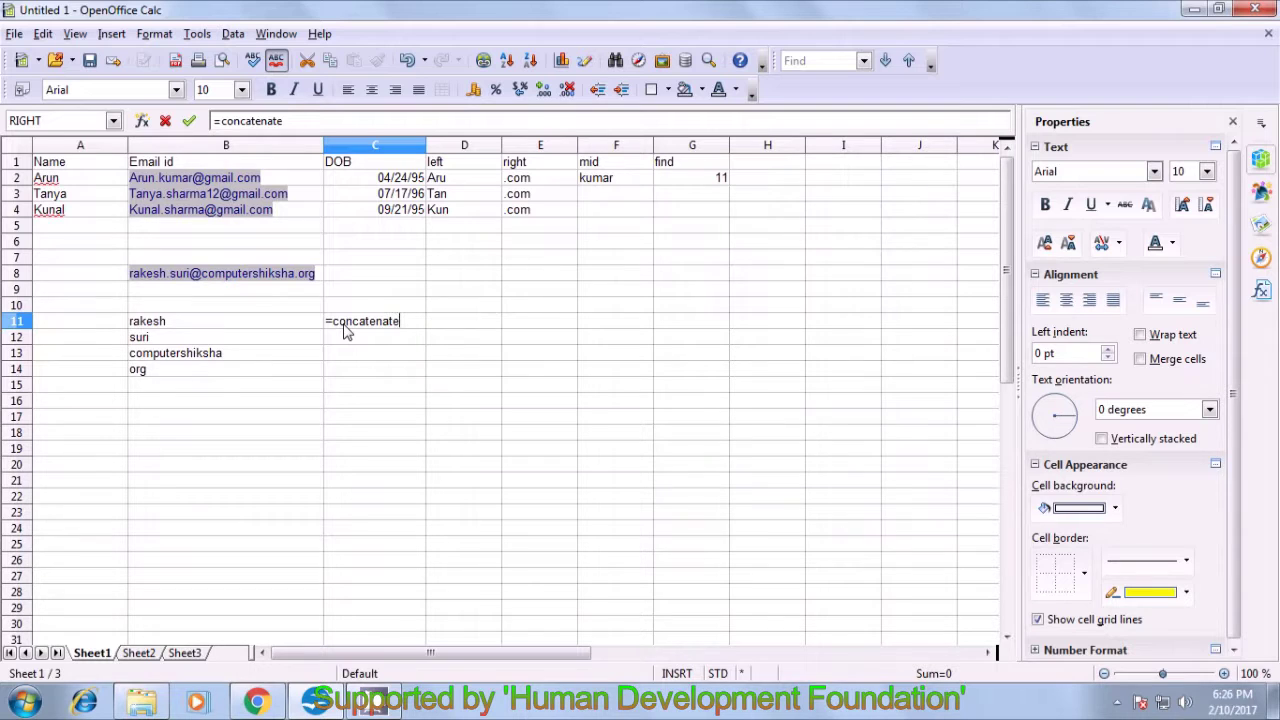
type("(")
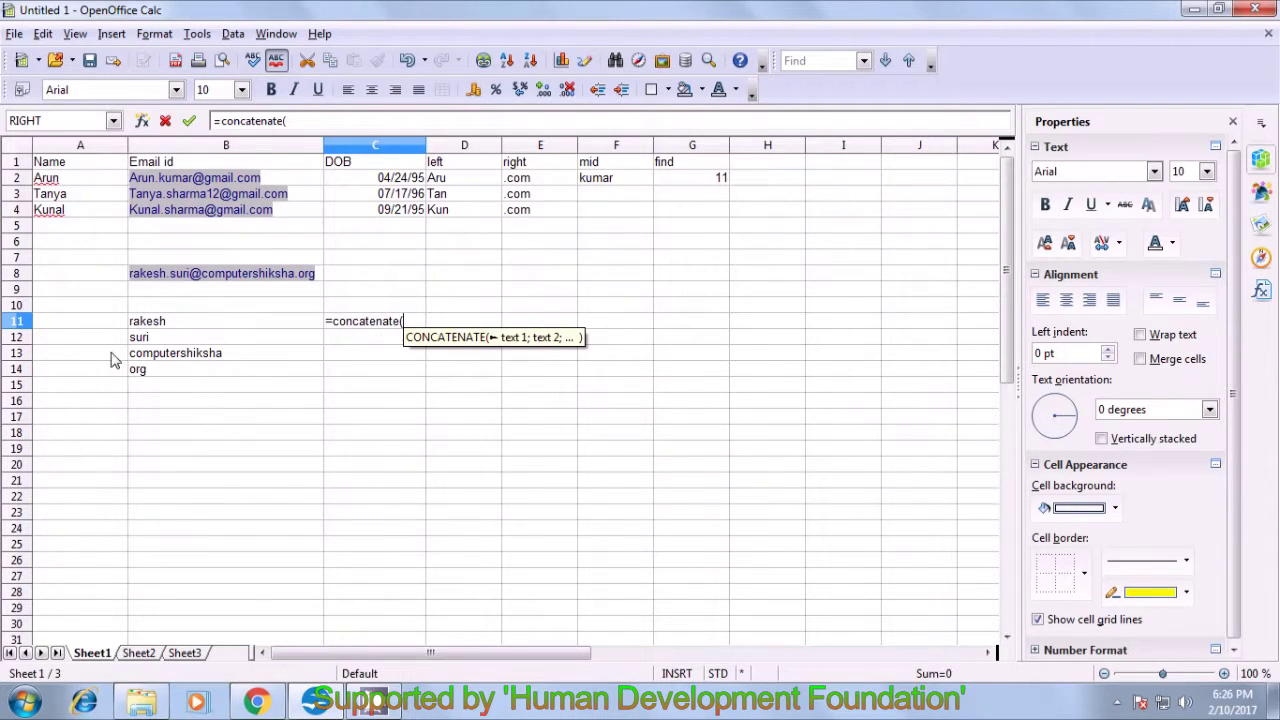
left_click(176, 324)
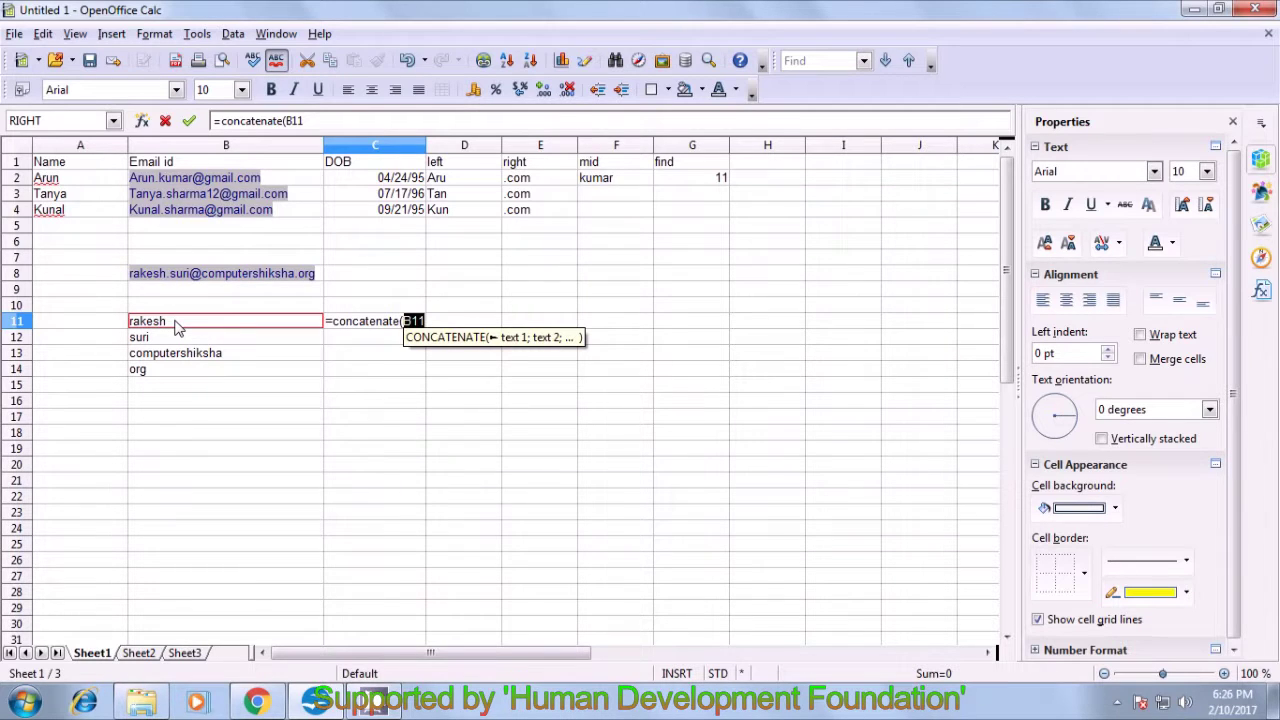
type(";")
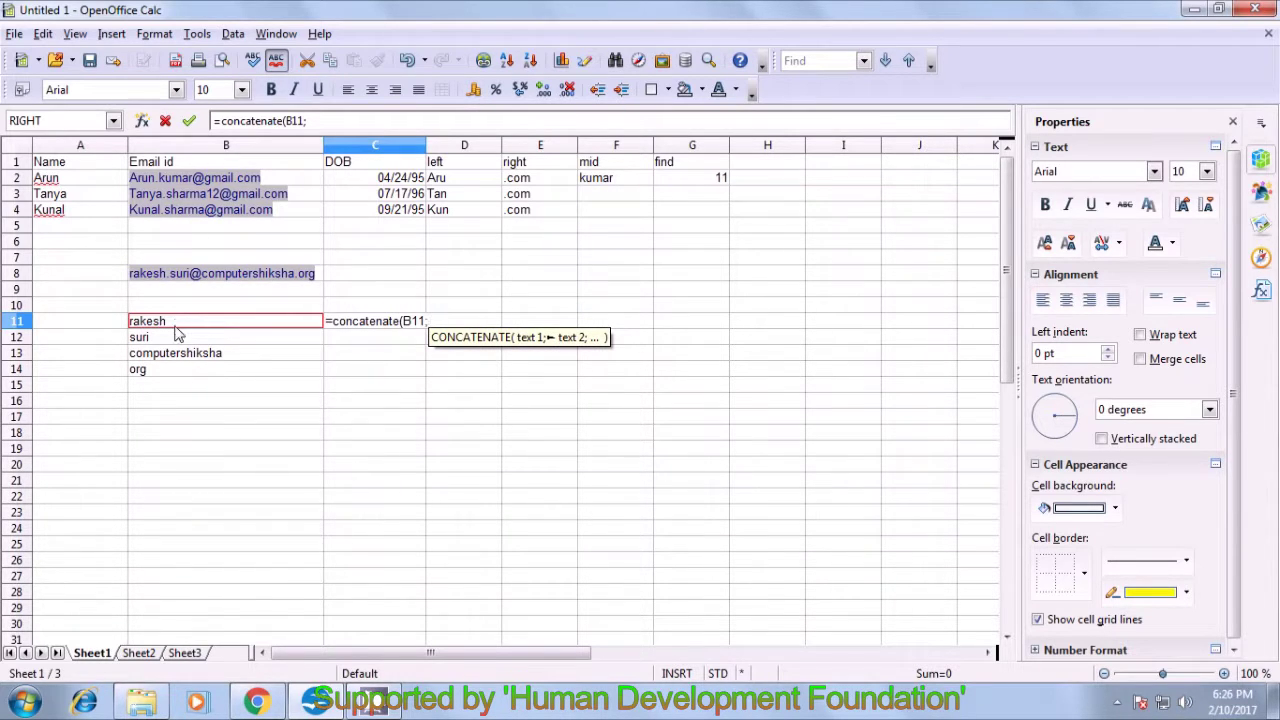
left_click(176, 344)
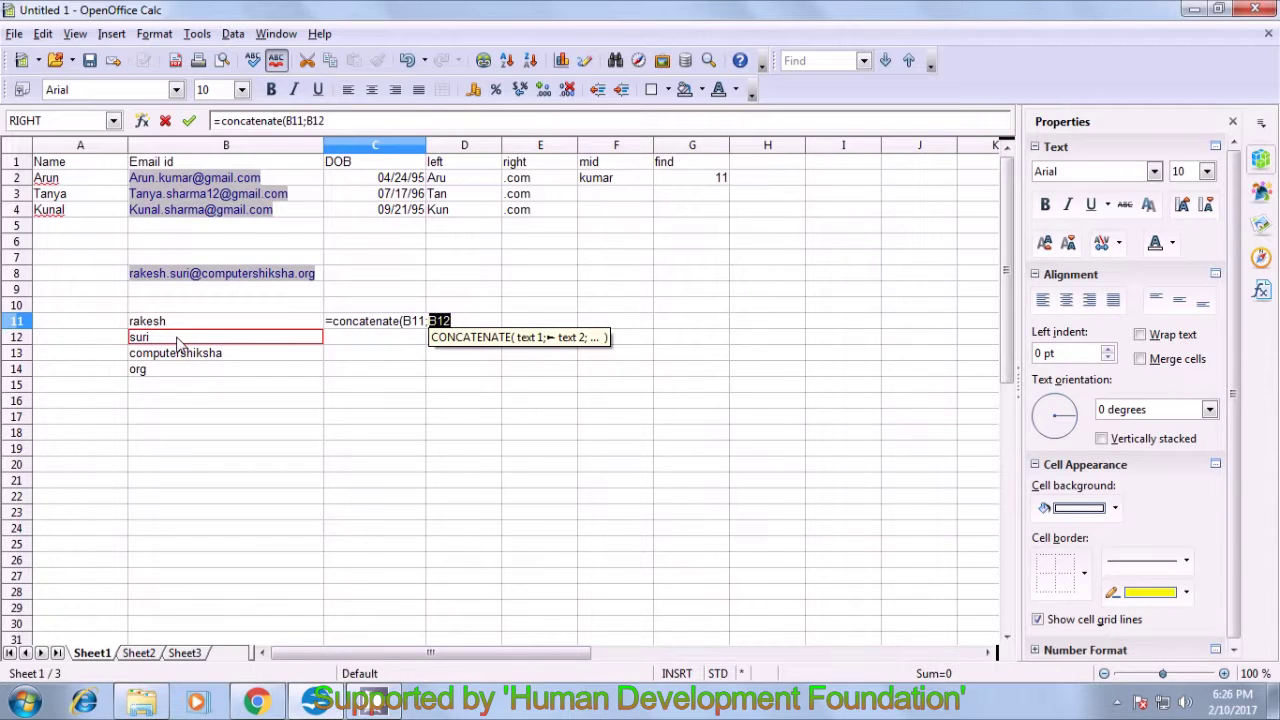
type(")")
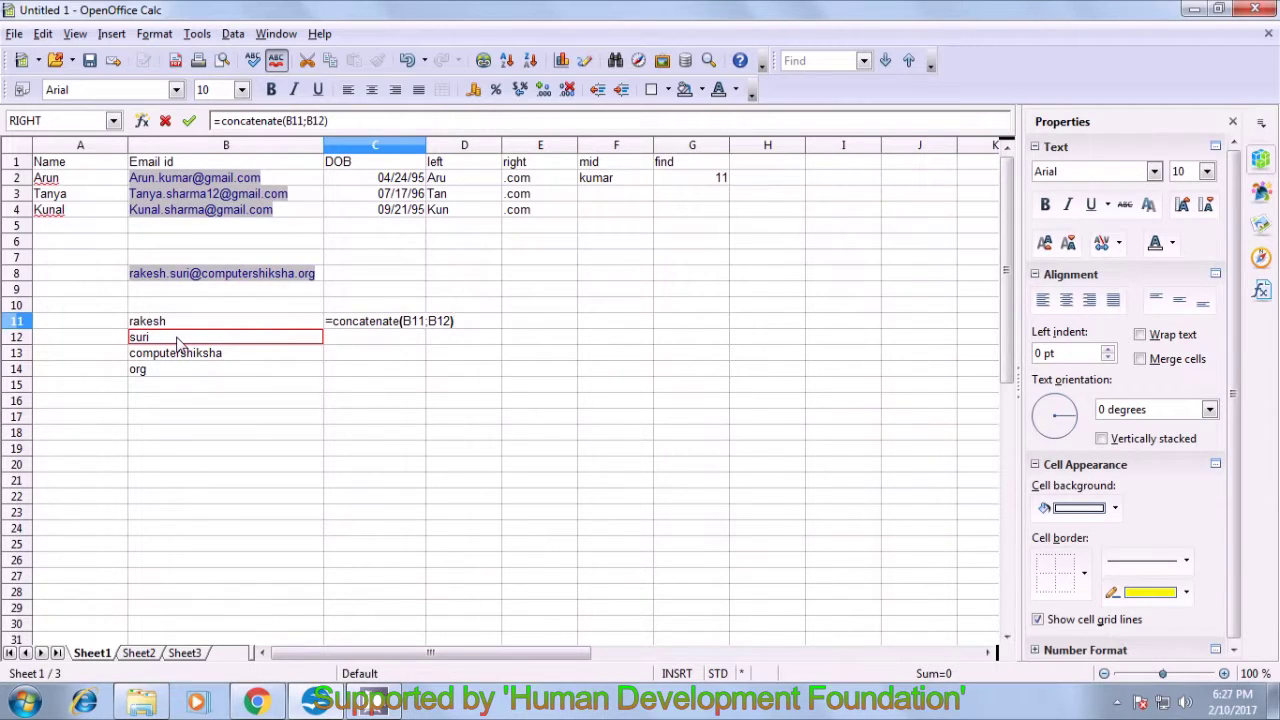
key("Return")
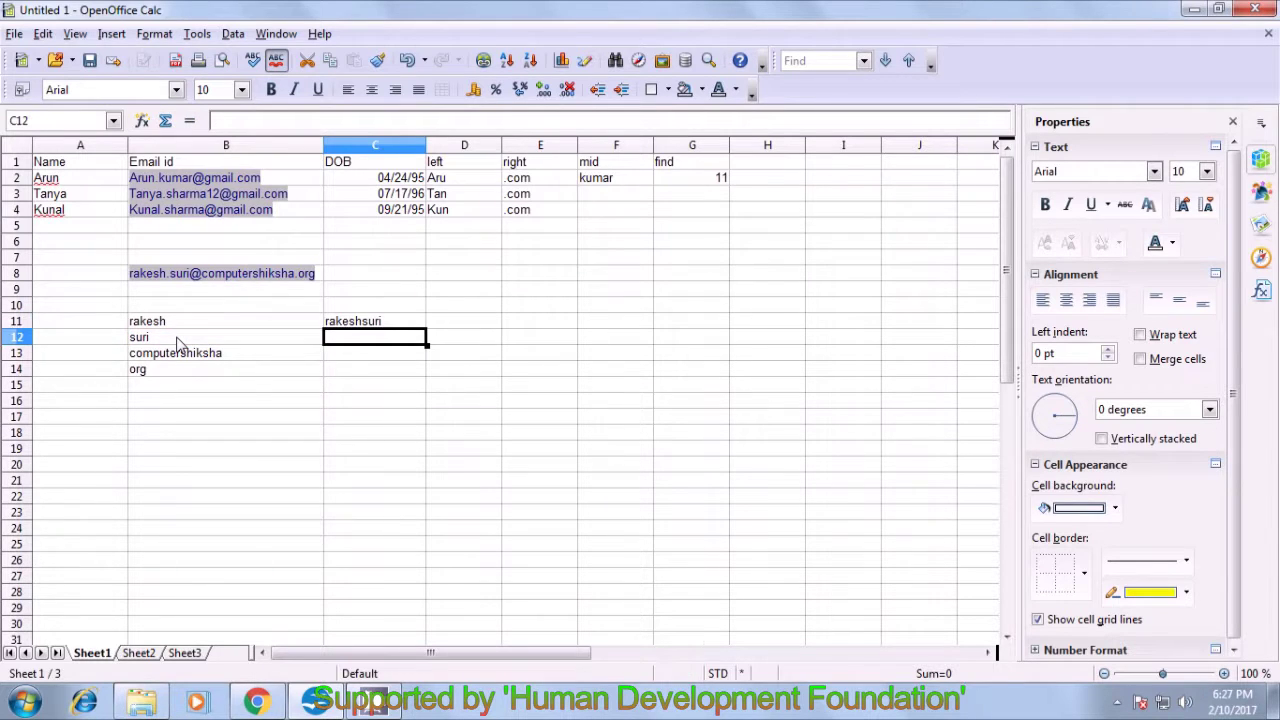
- Recheck C11's formula, start and discard an entry in C13, then select B16
left_click(345, 330)
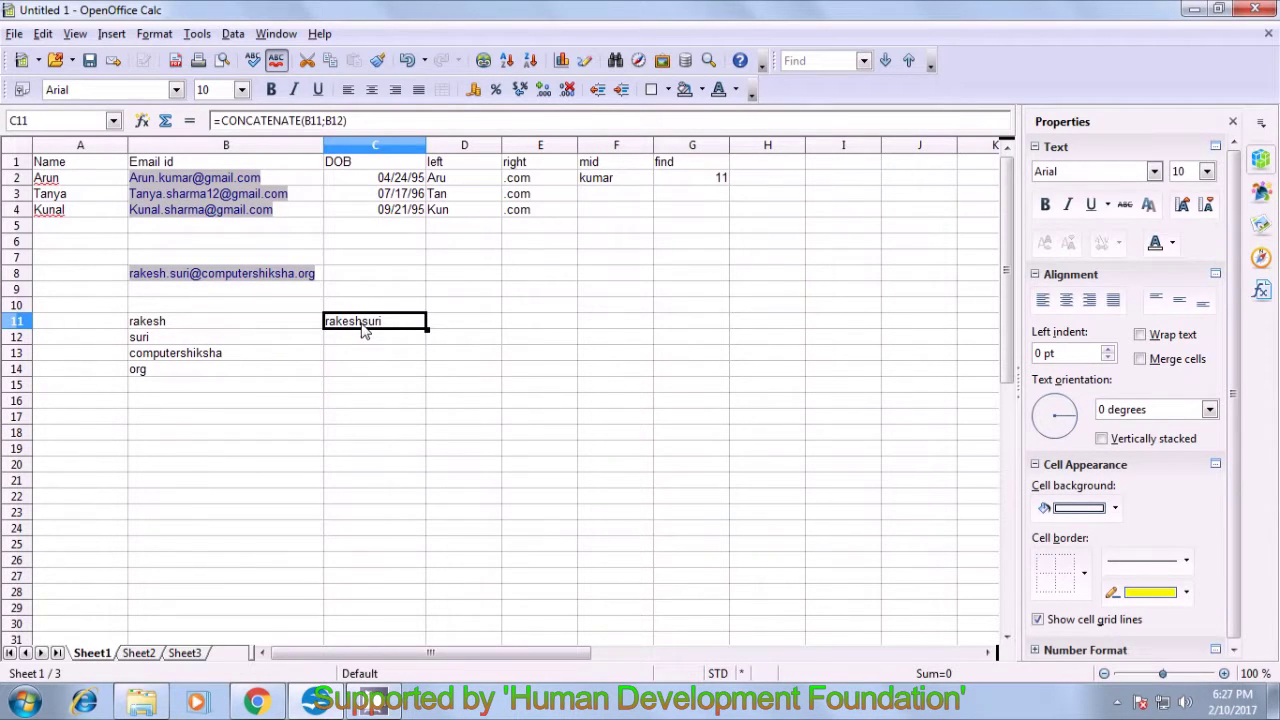
left_click(368, 355)
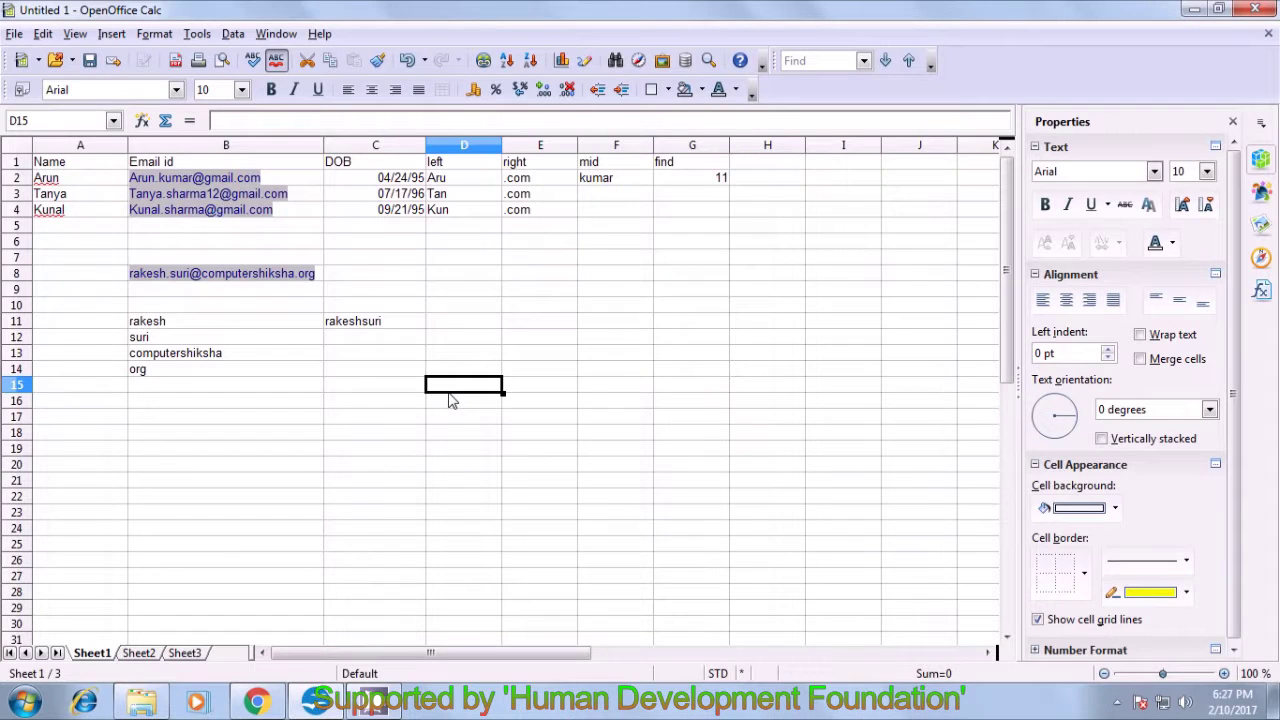
left_click(375, 362)
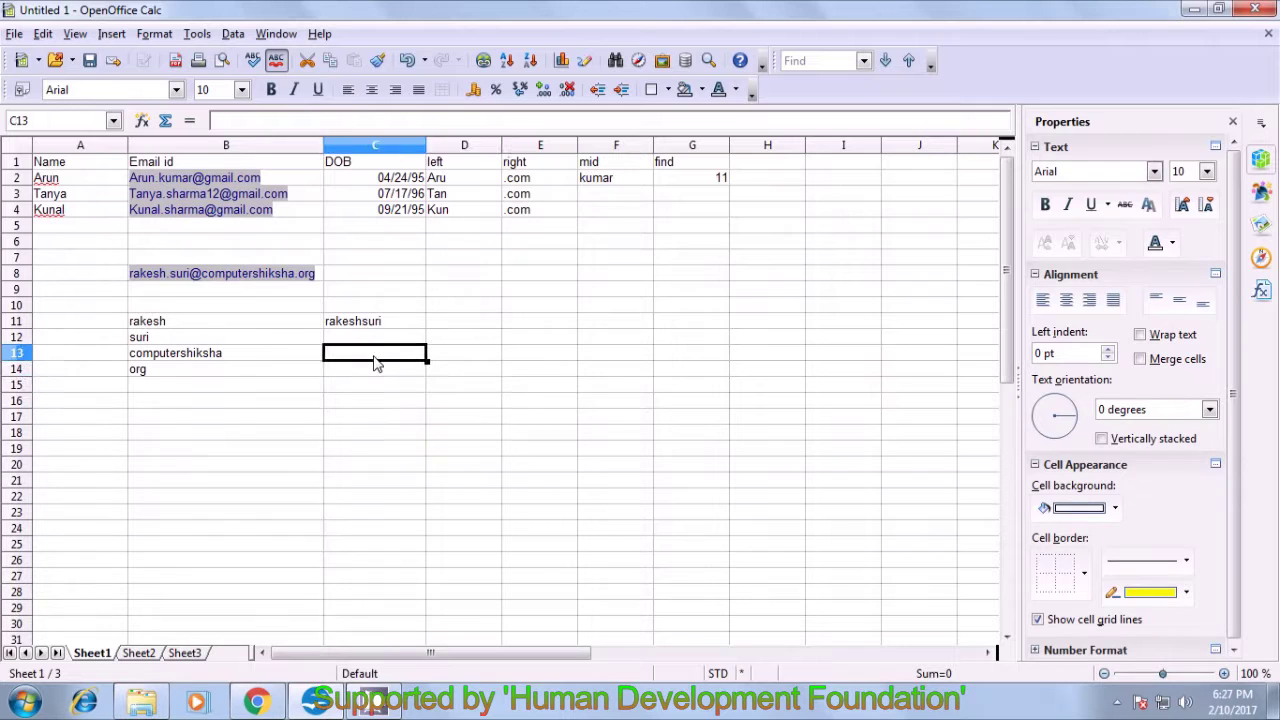
type("=")
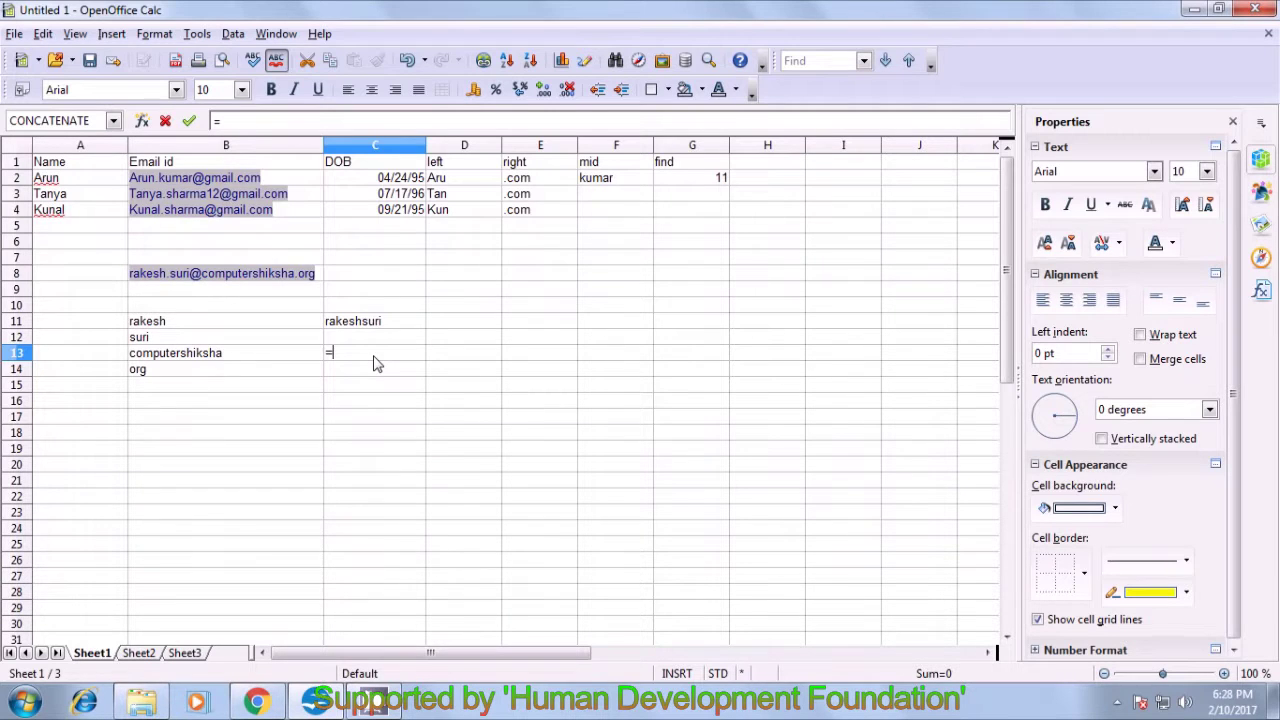
key("BackSpace")
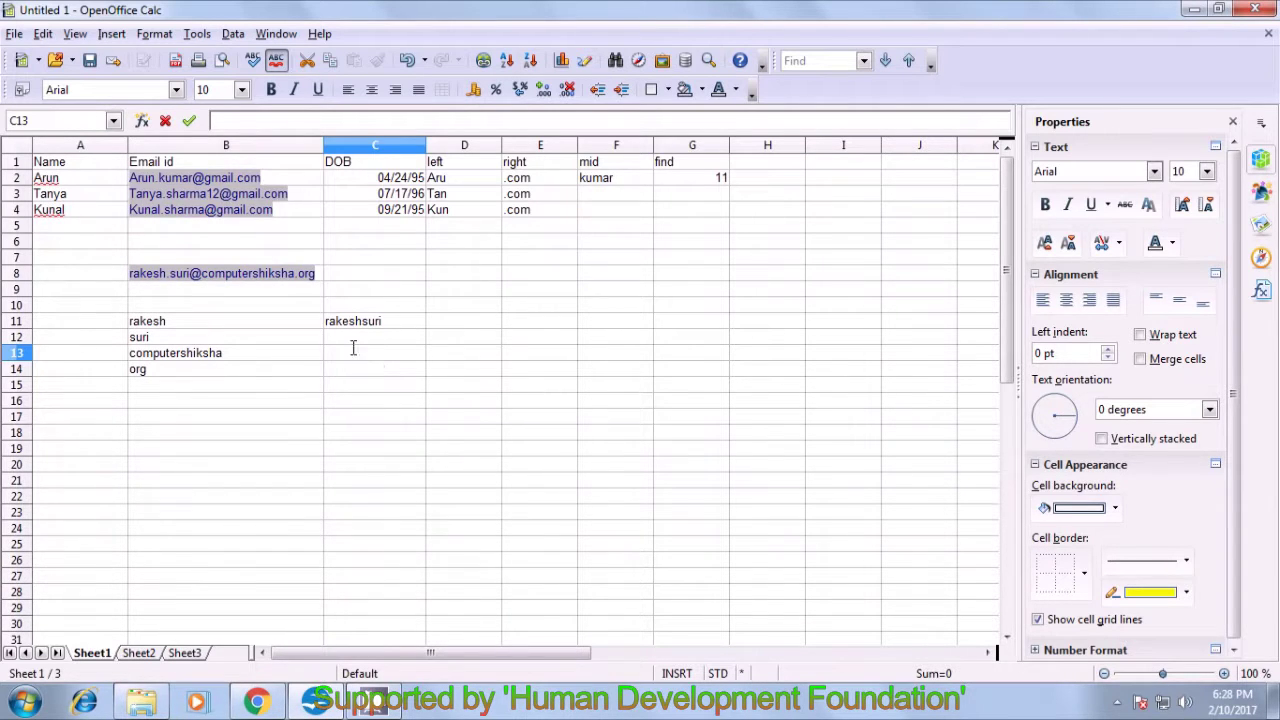
left_click(169, 402)
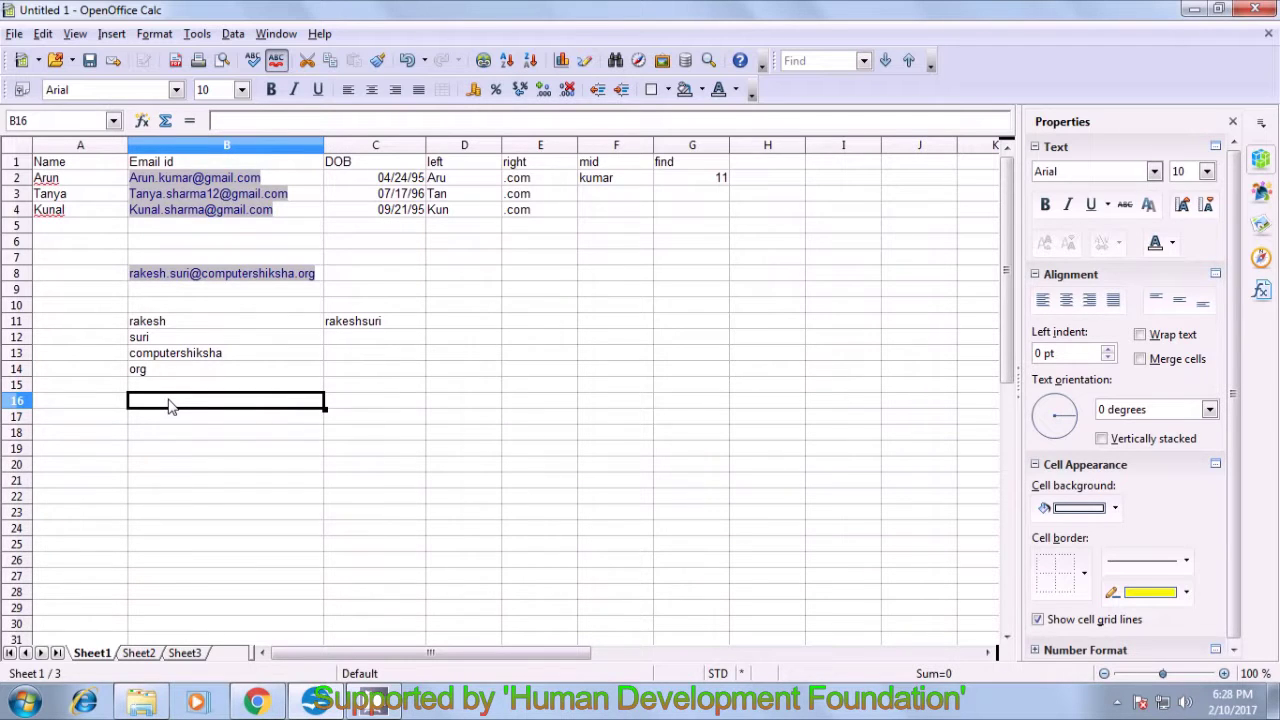
- Enter the sample word 'raam' in B16, then select C16
type("ram")
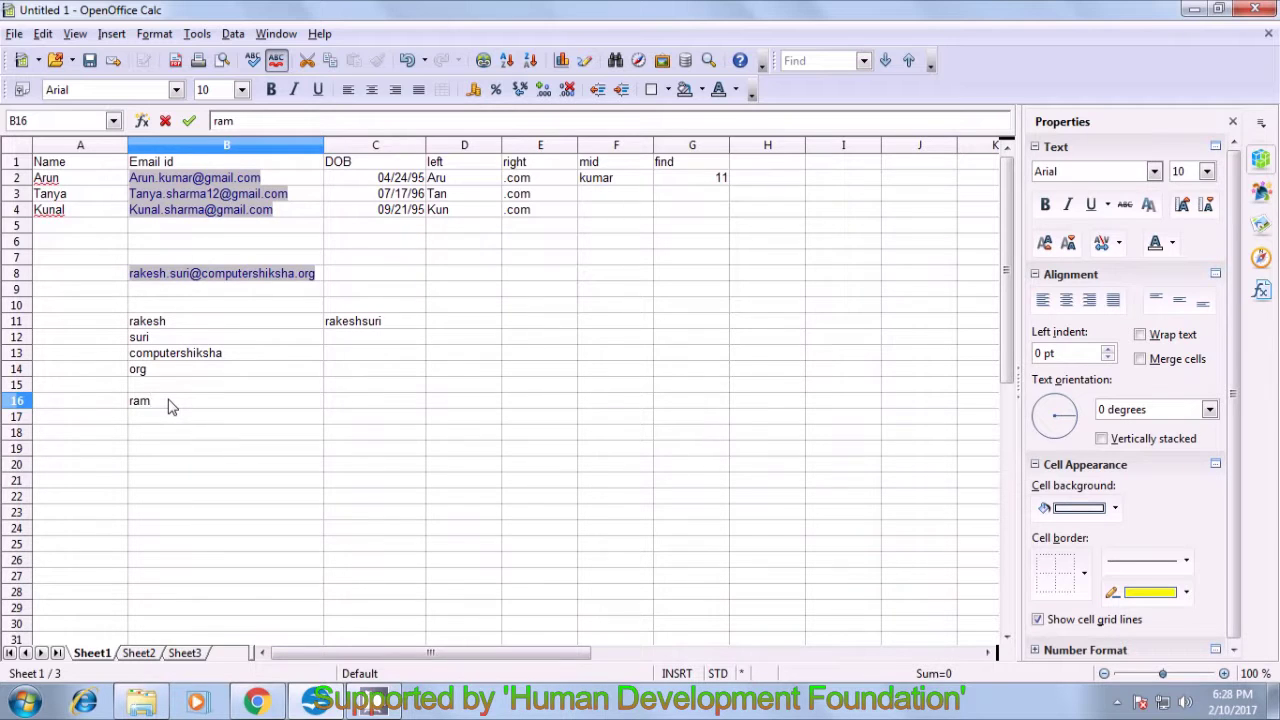
key("BackSpace")
type("am")
left_click(240, 454)
left_click(349, 406)
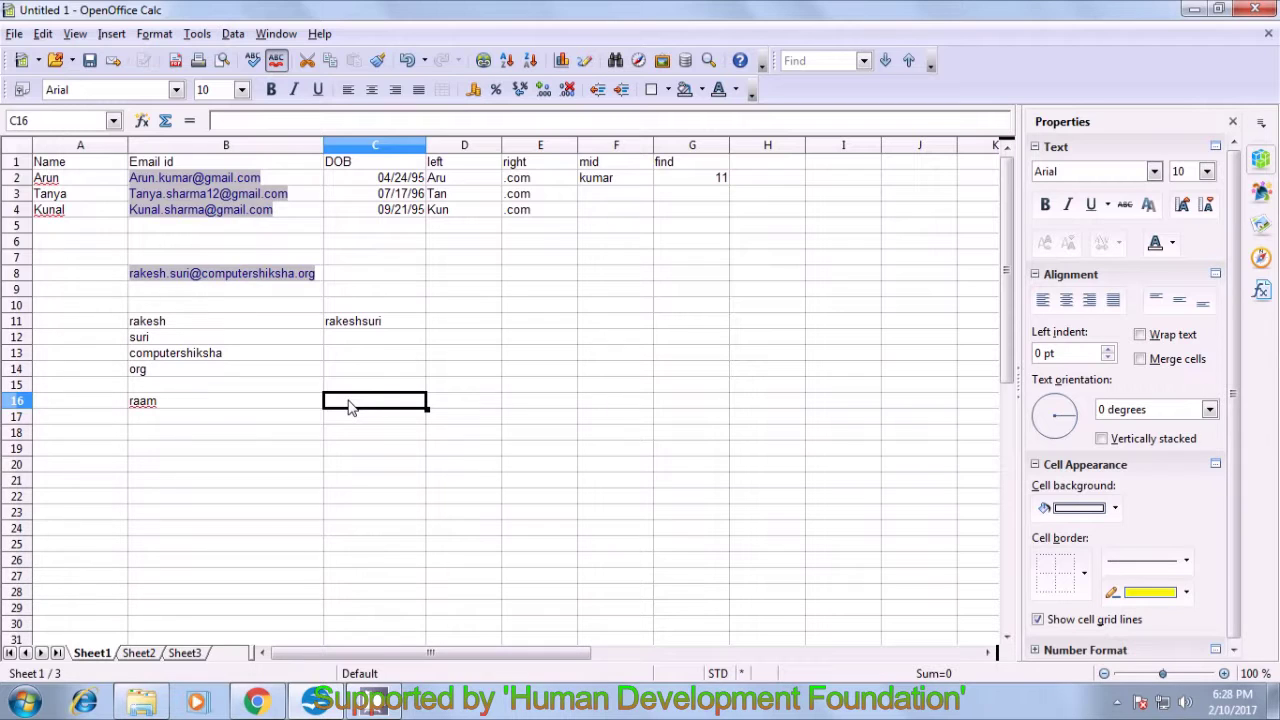
- Enter =SUBSTITUTE(B16;"raam";"ama";1) in C16 so it displays 'ama'
type("=\\")
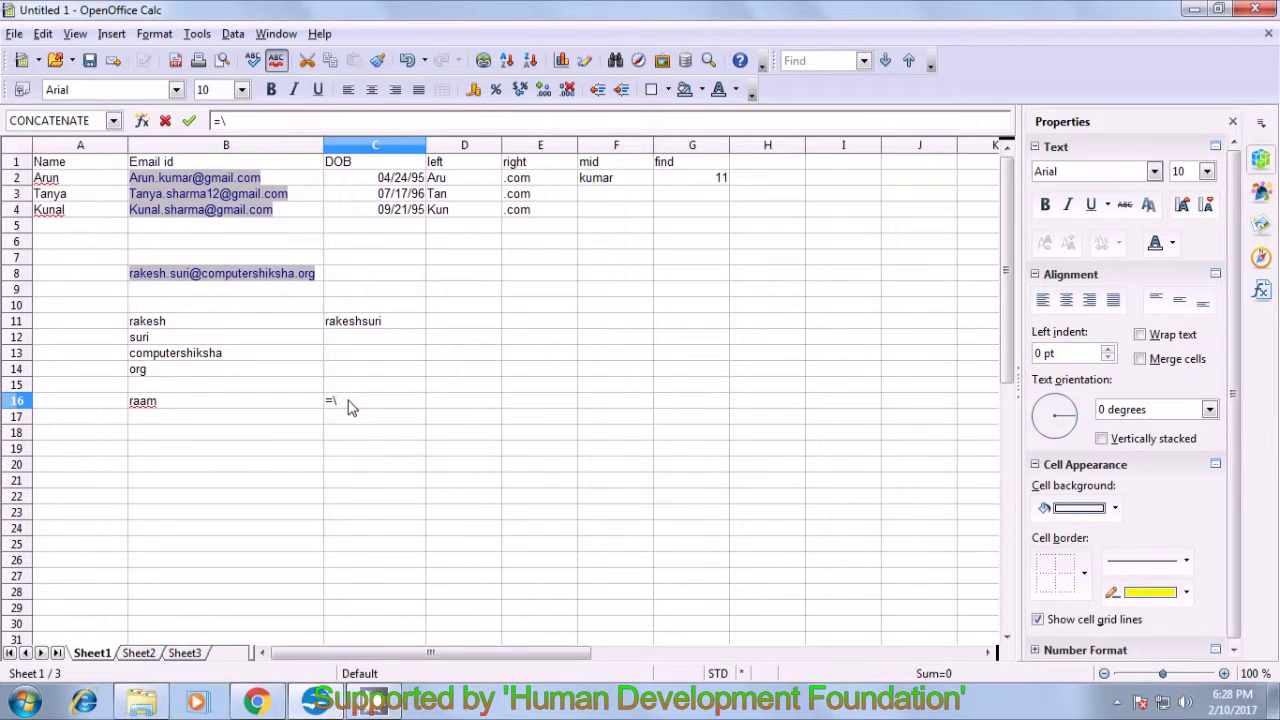
type("su")
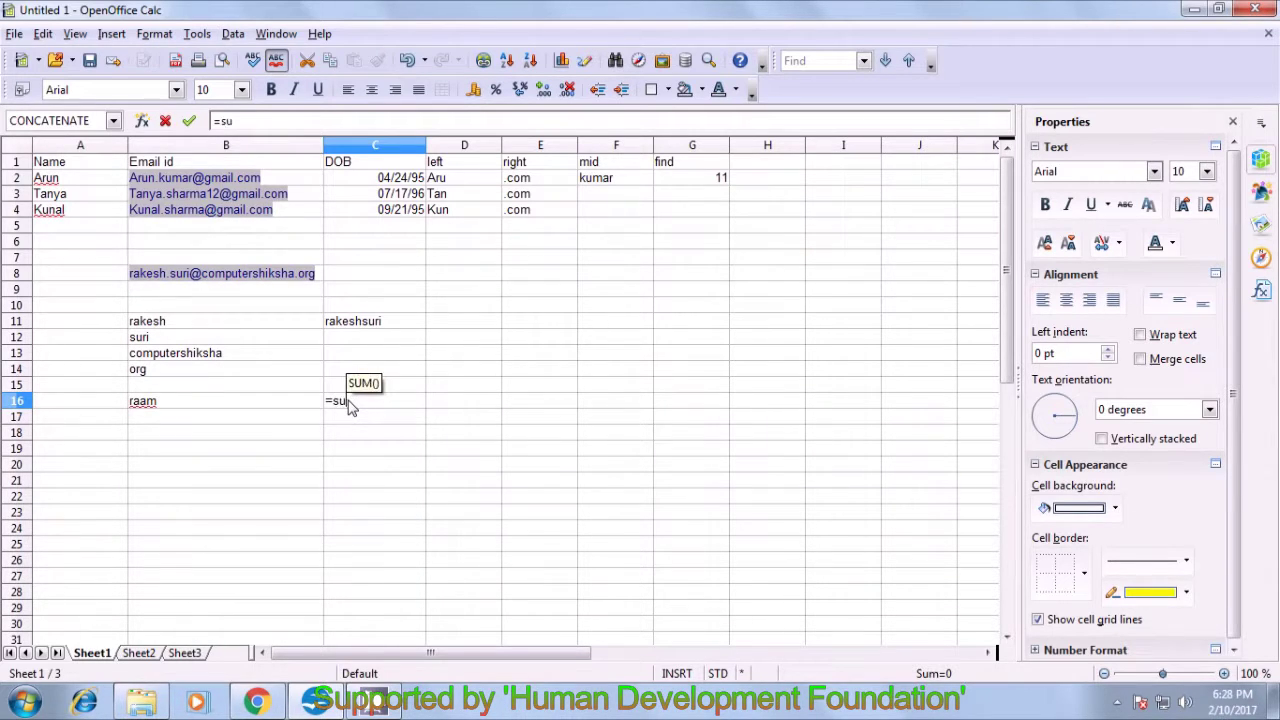
type("bst")
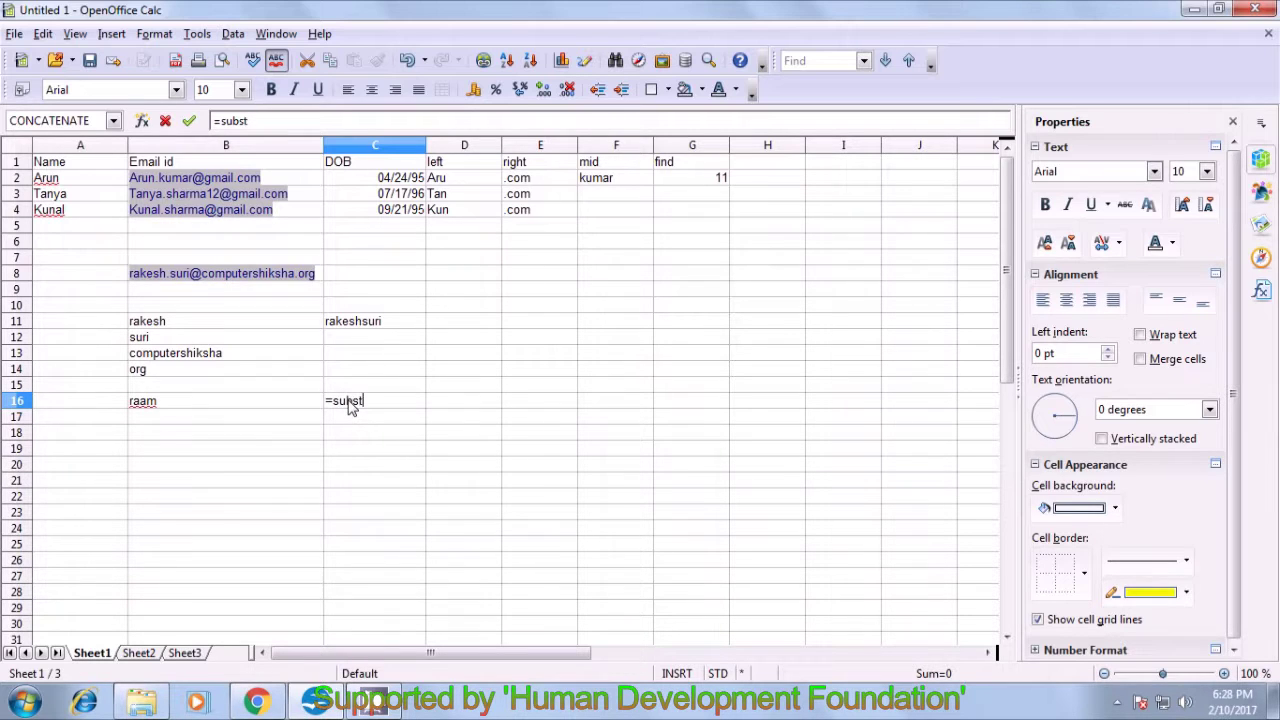
type("itute(")
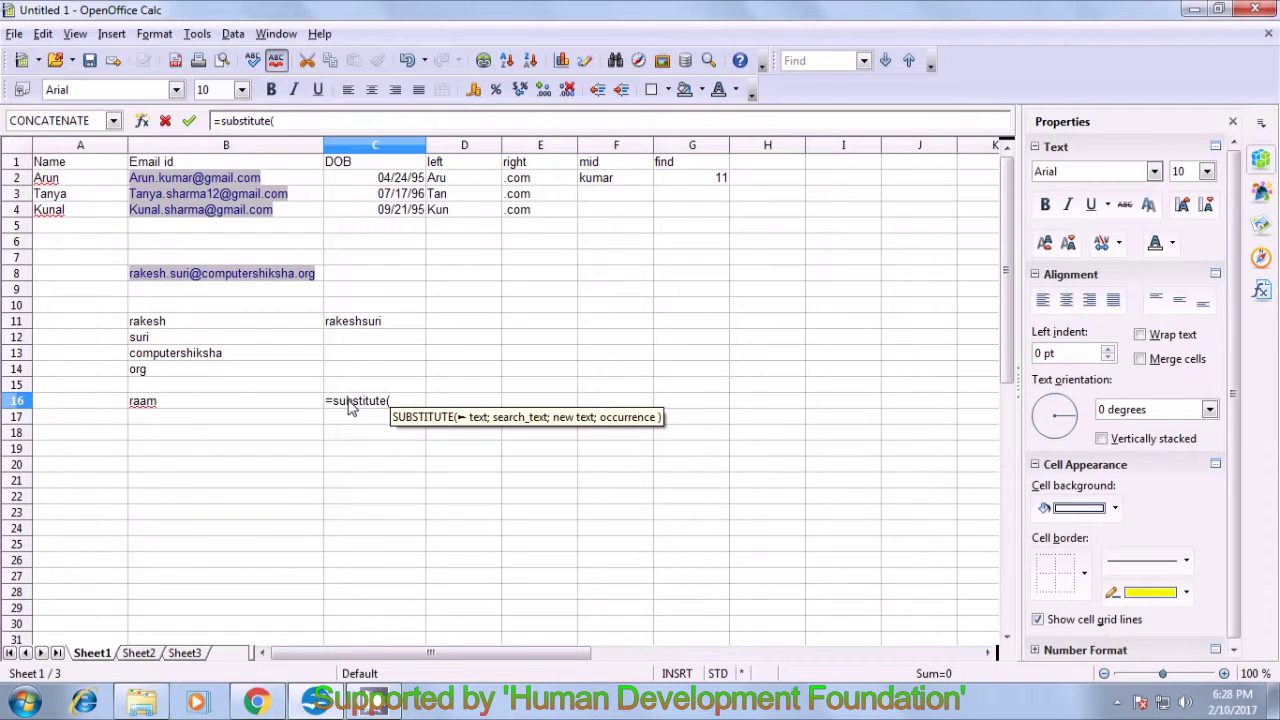
left_click(203, 404)
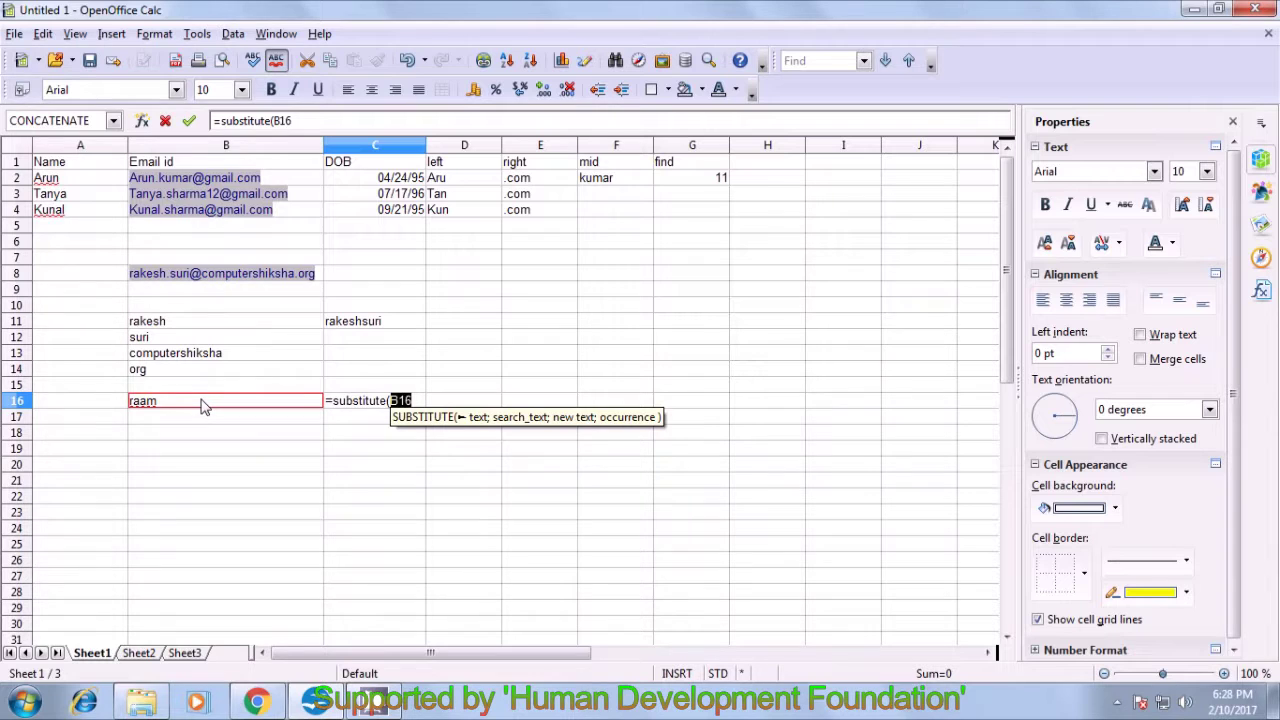
key("F2")
type(";")
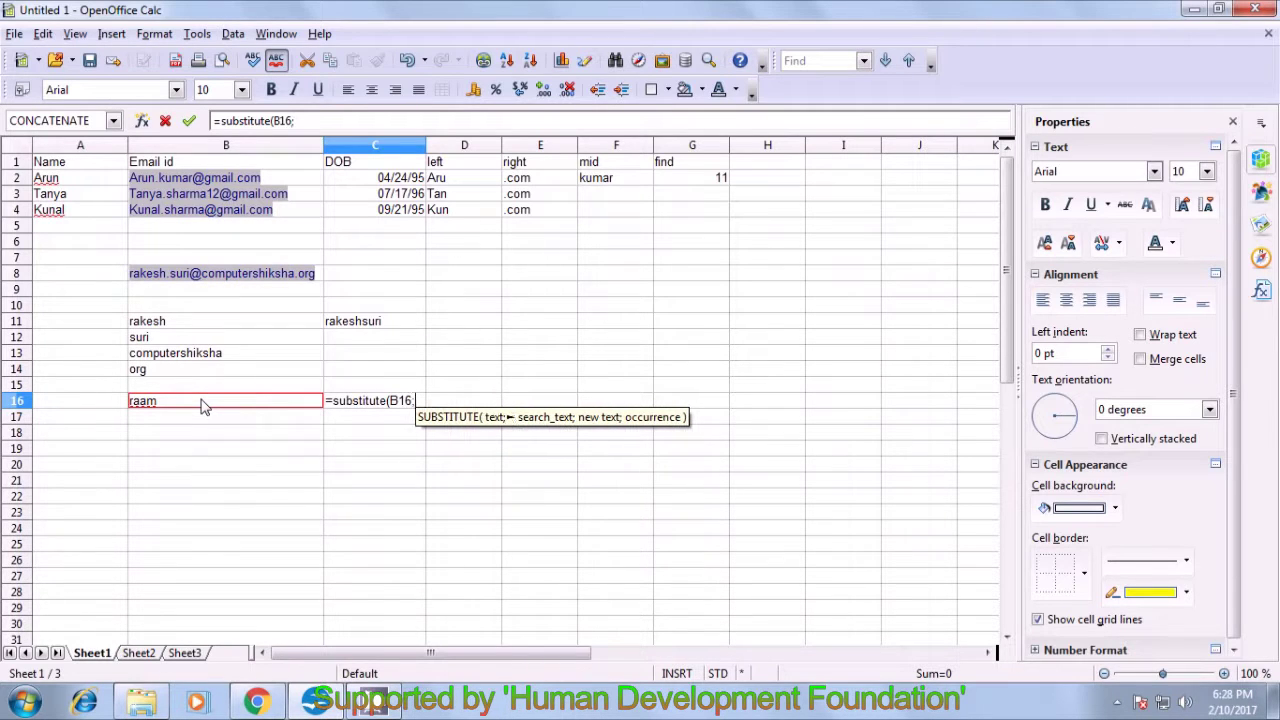
type("\"")
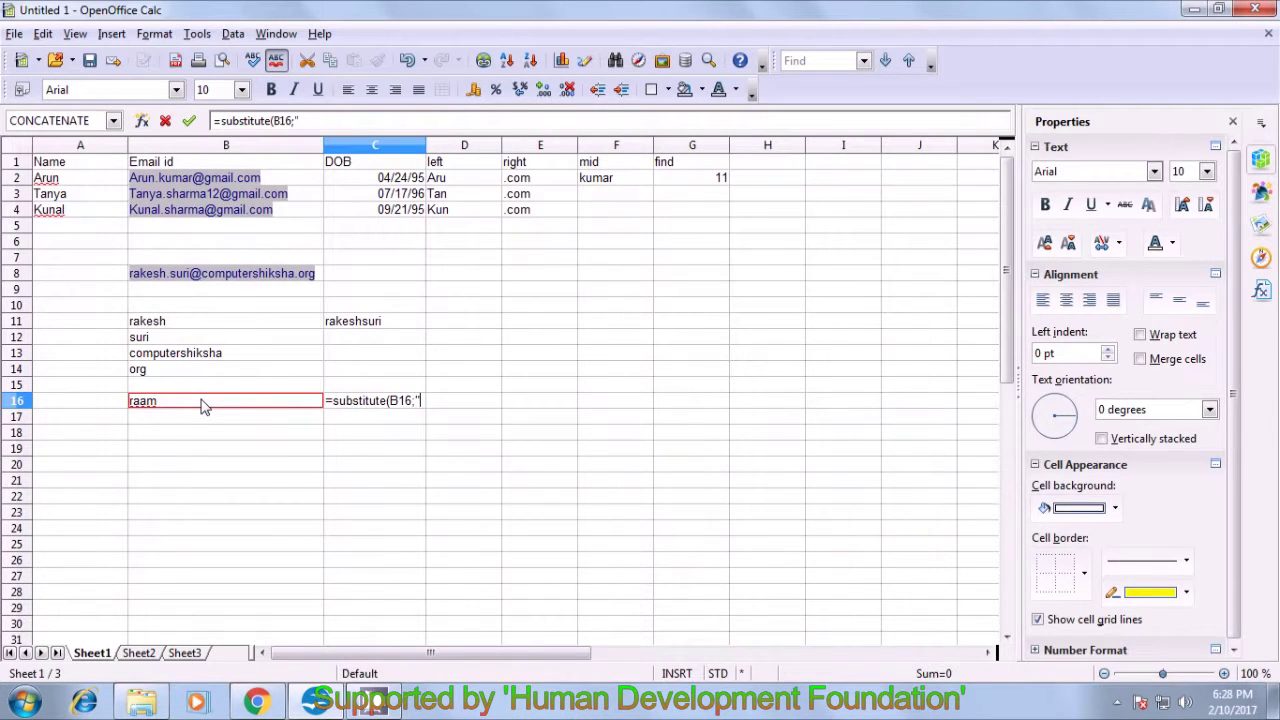
type("raam\"")
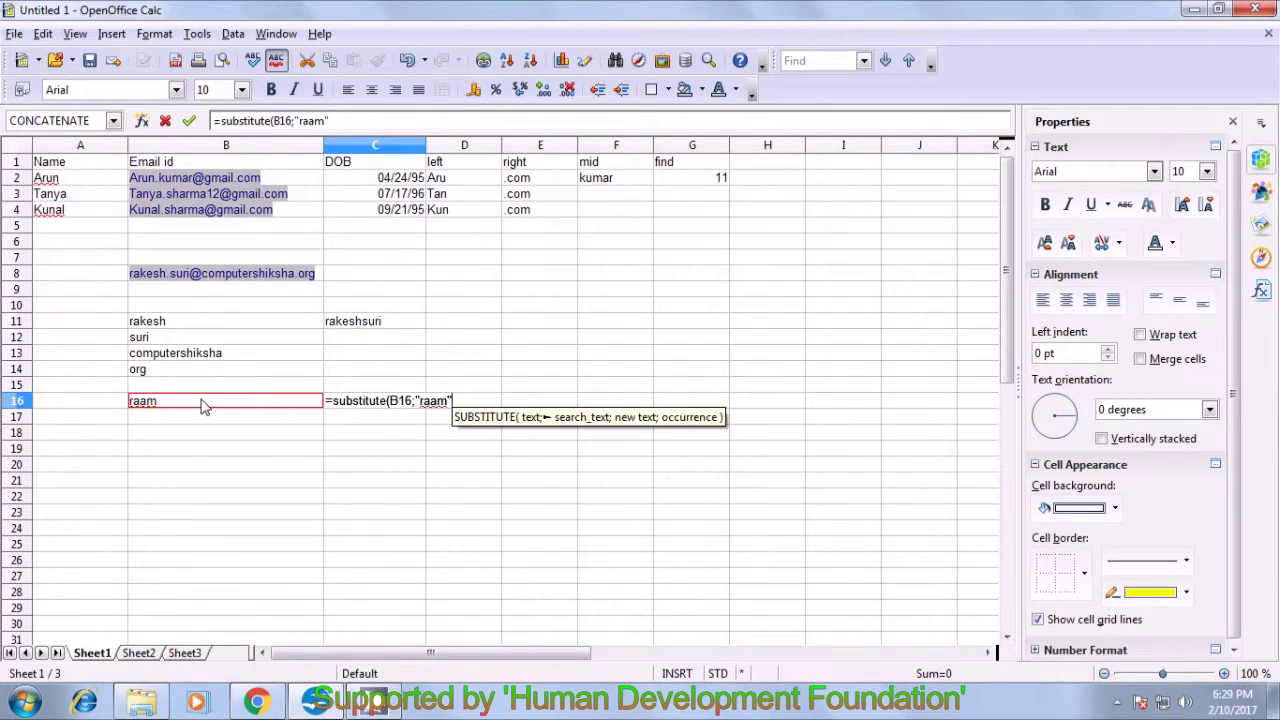
type(";")
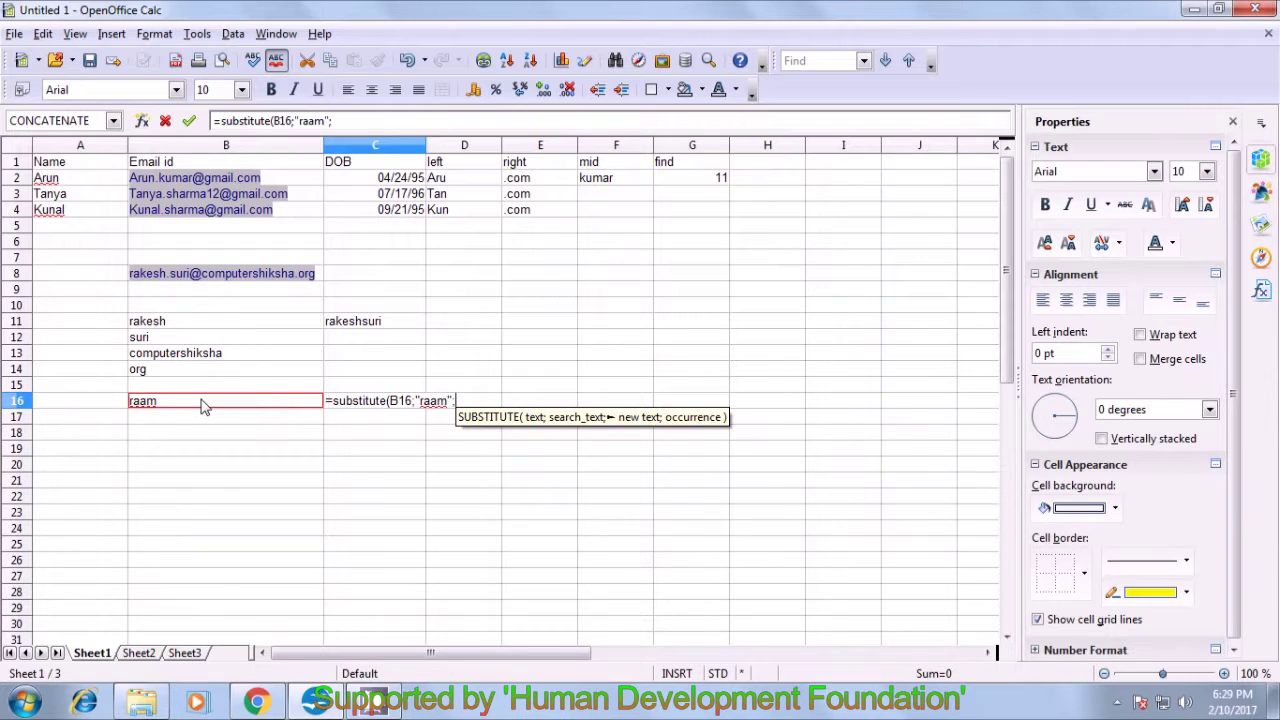
type("\"ama")
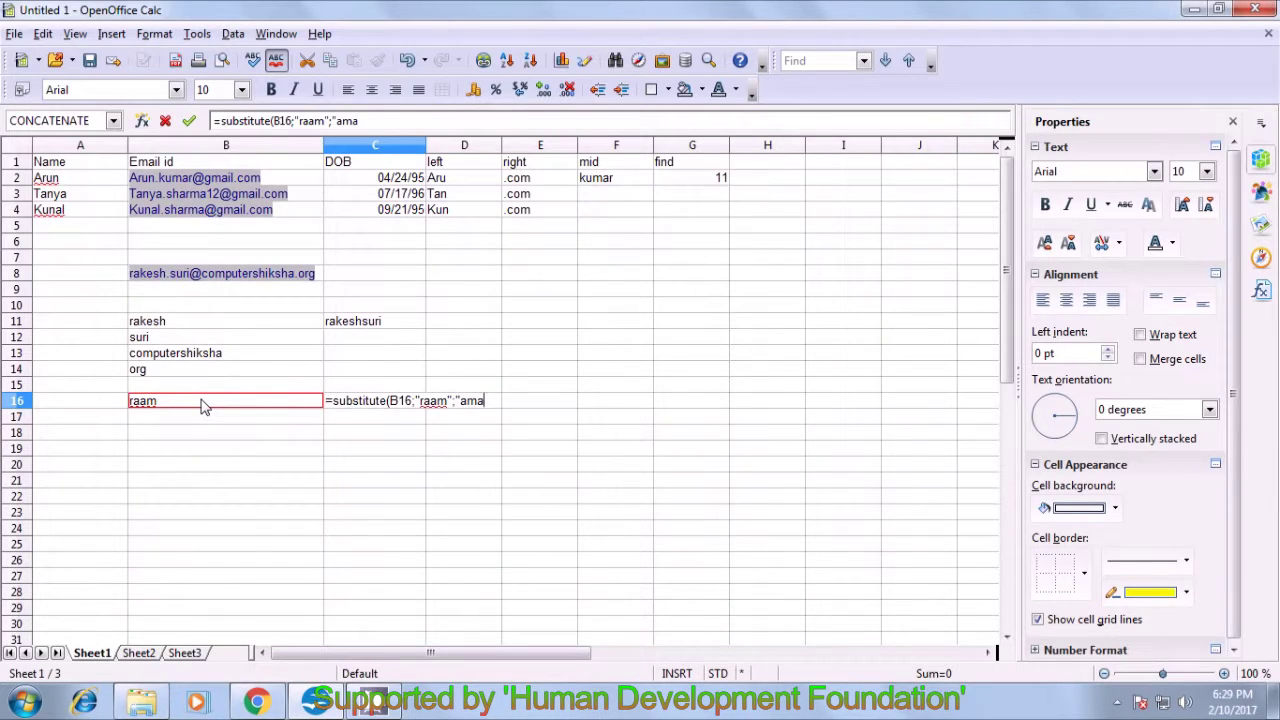
type("\"")
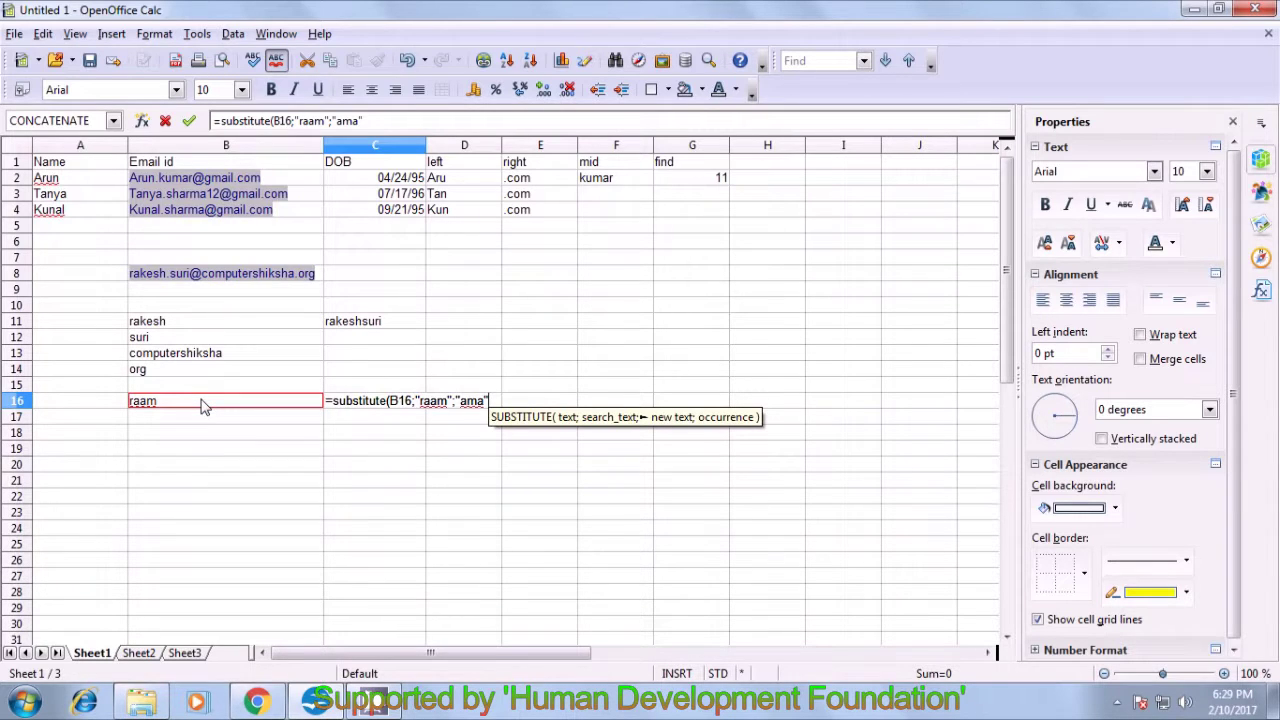
type(";")
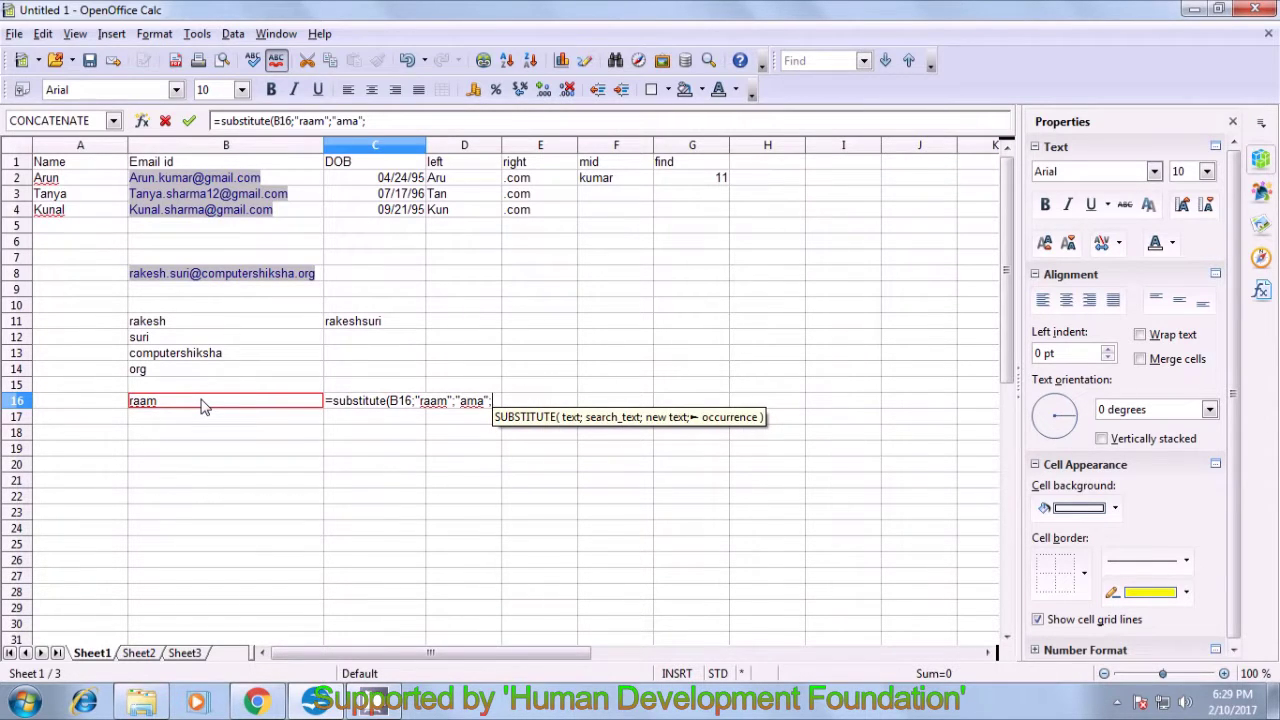
type("1")
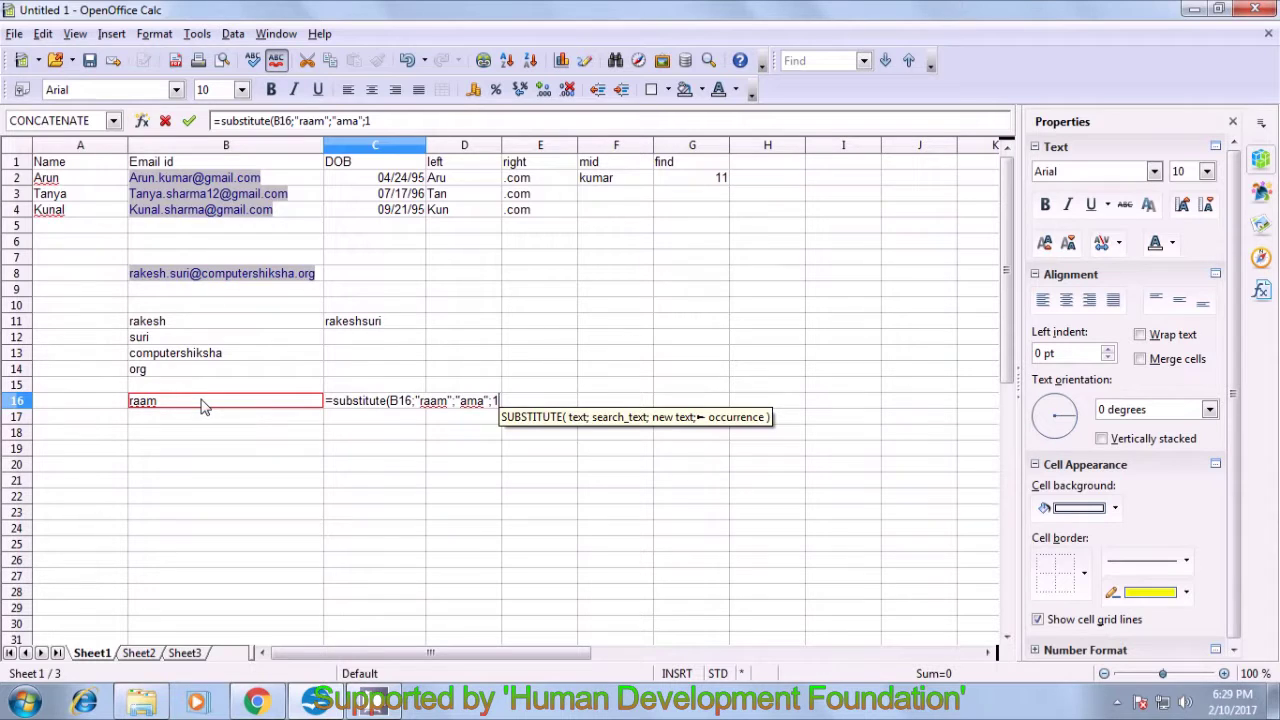
type(")")
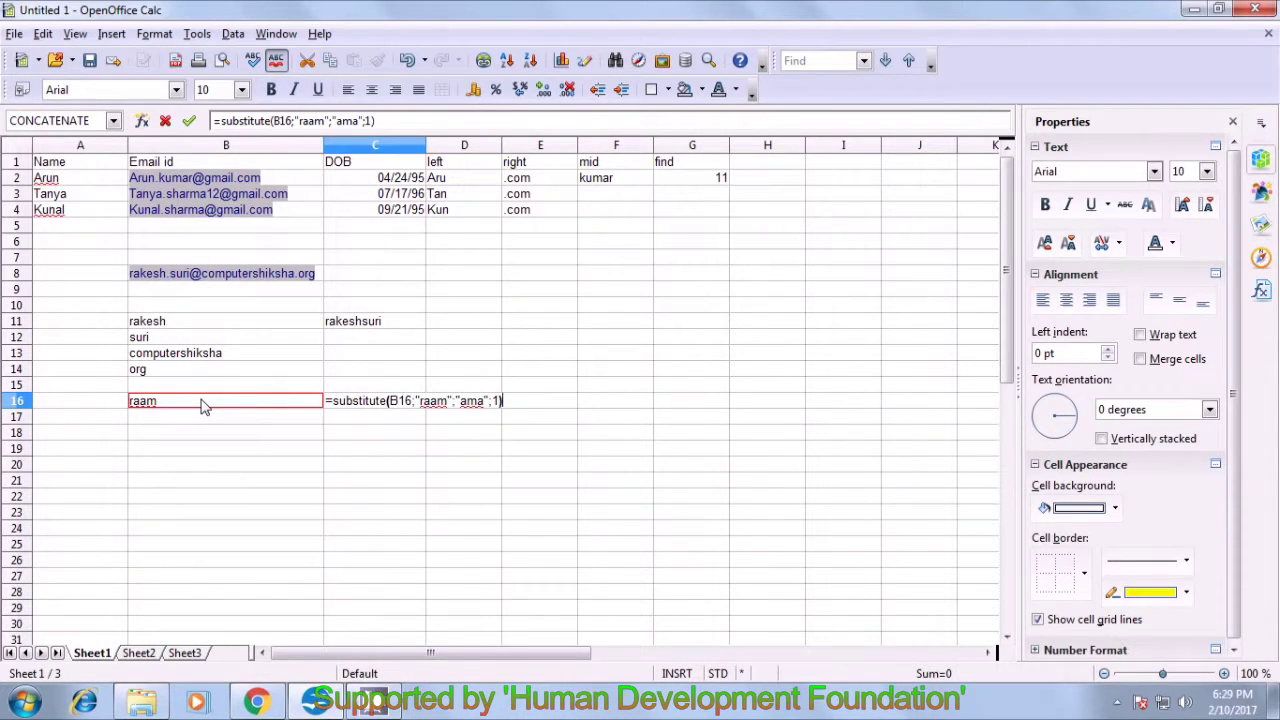
key("Return")
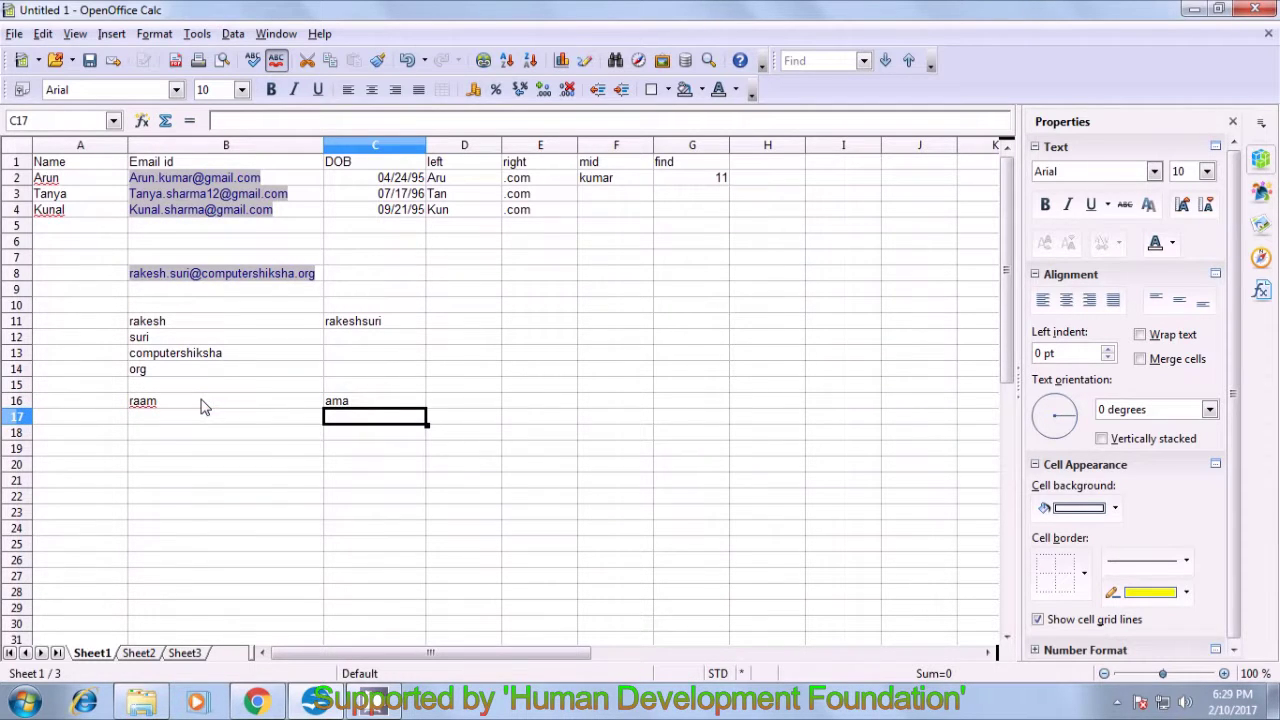
left_click(343, 405)
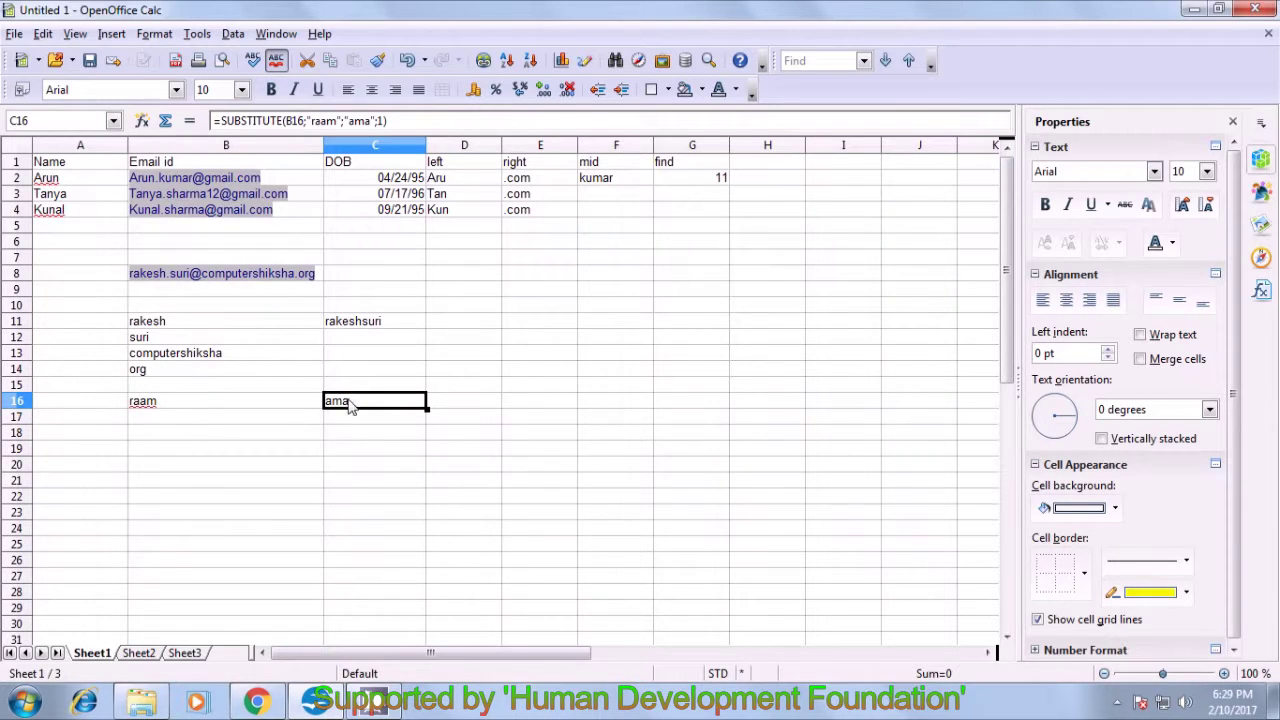
- Move the selection off the C16 formula to C17
left_click(353, 422)
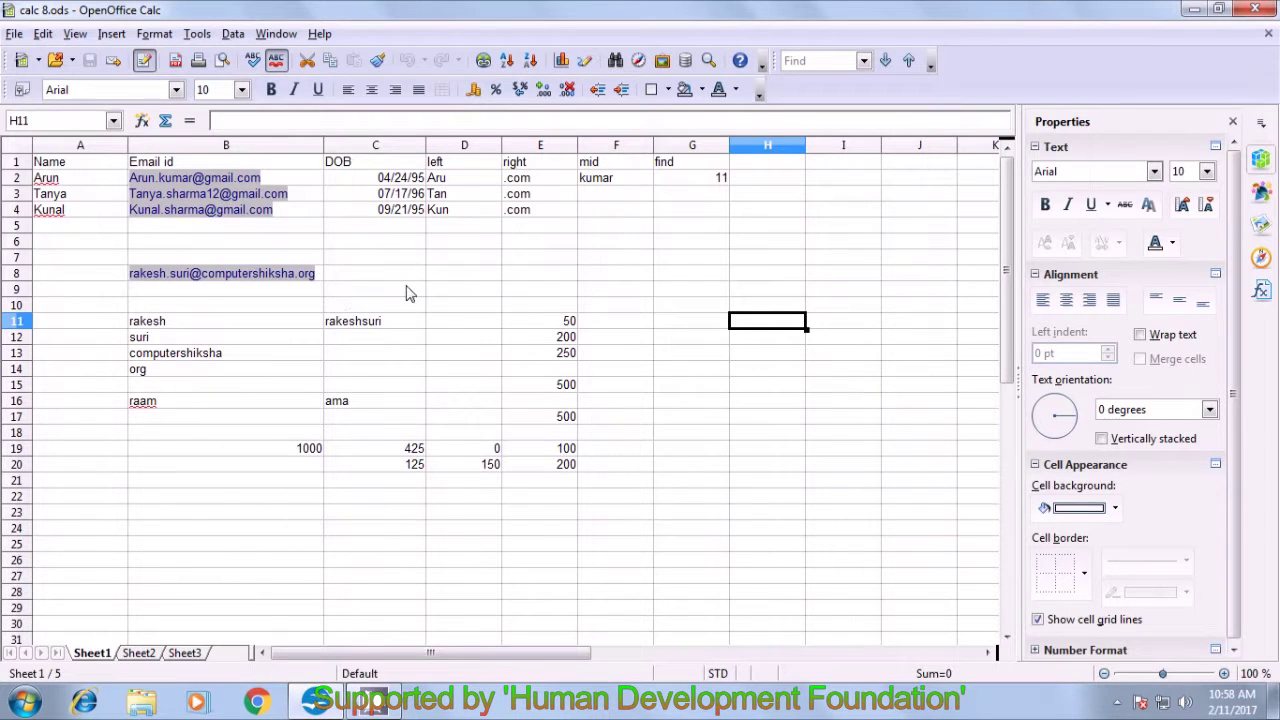
- Type the label 'len' into F11
left_click(452, 281)
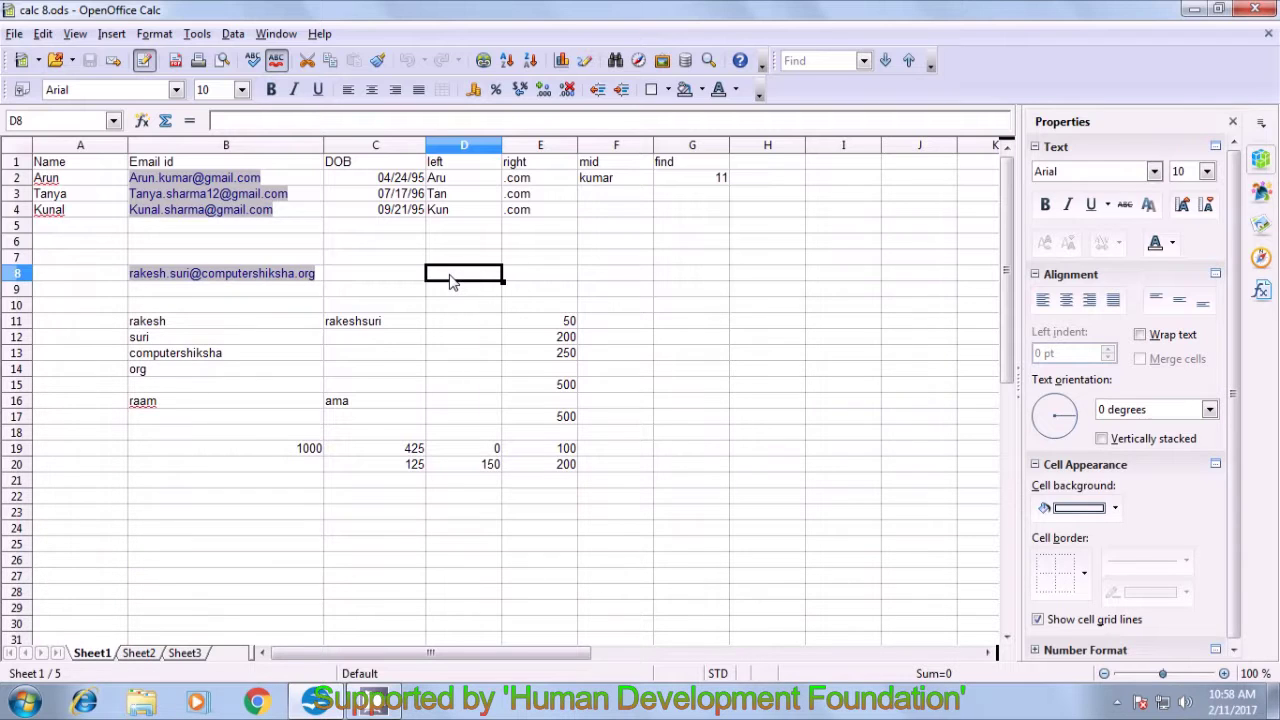
left_click(626, 329)
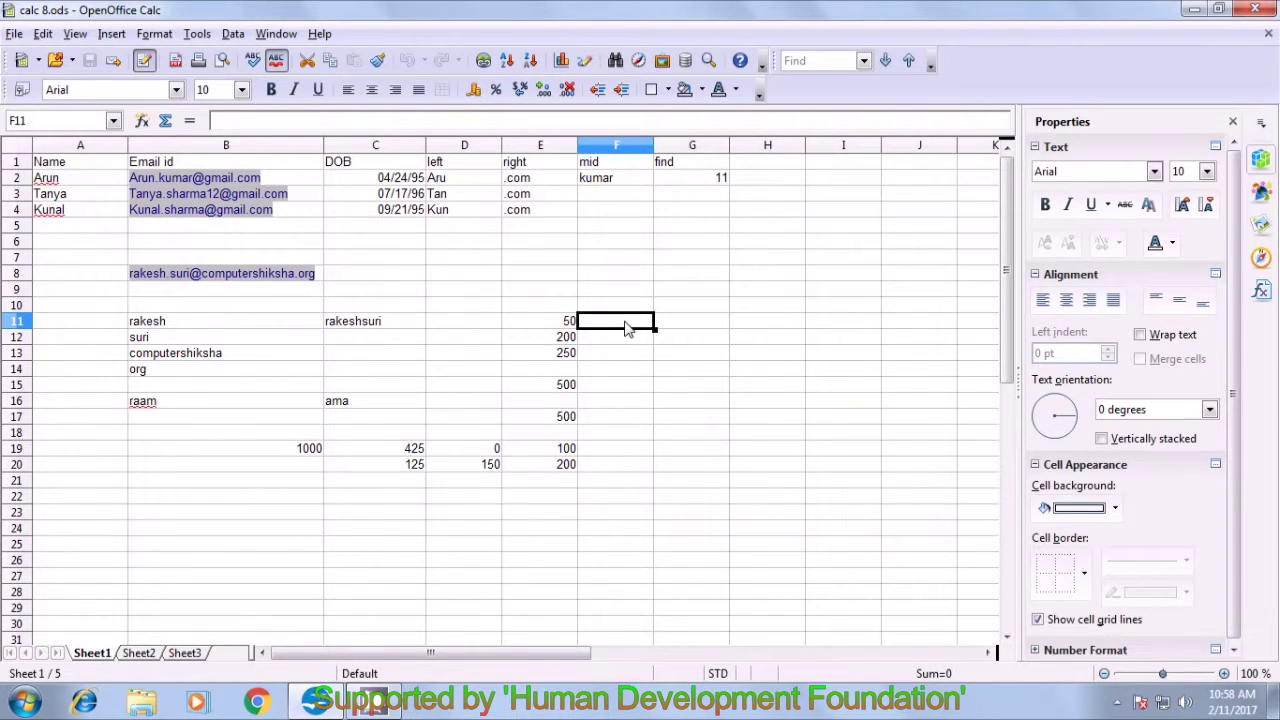
type("len")
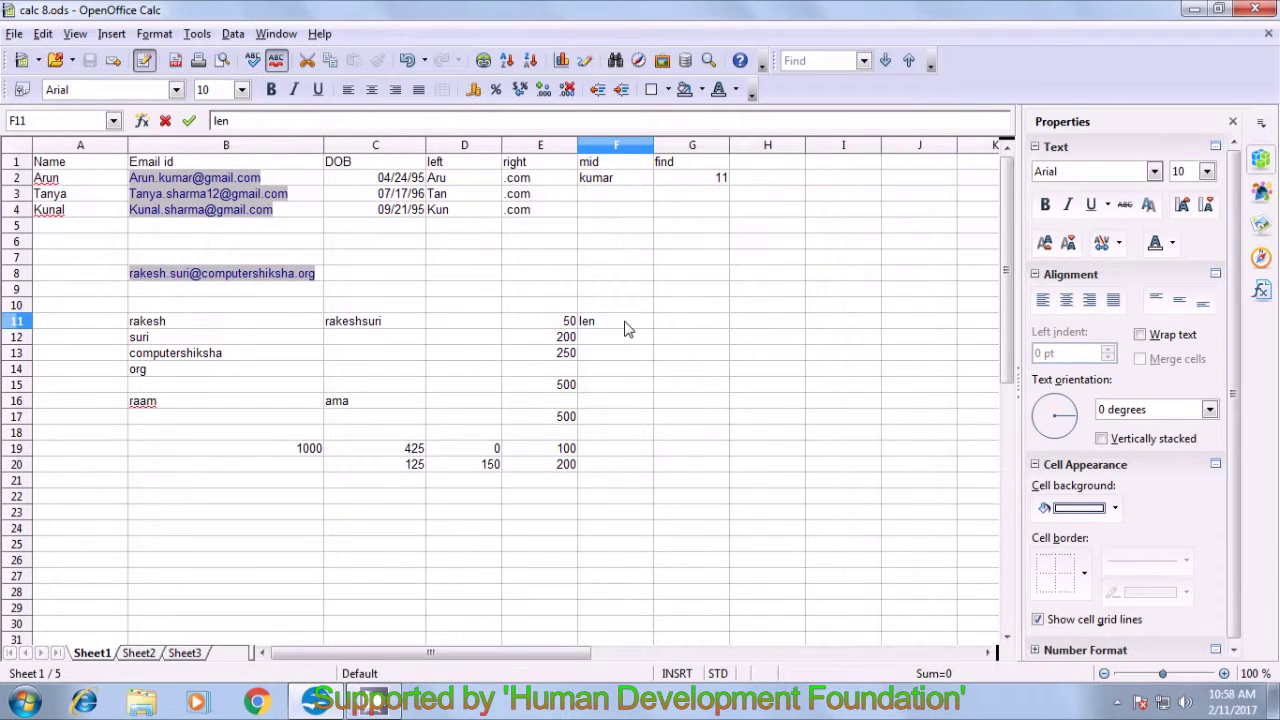
left_click(619, 343)
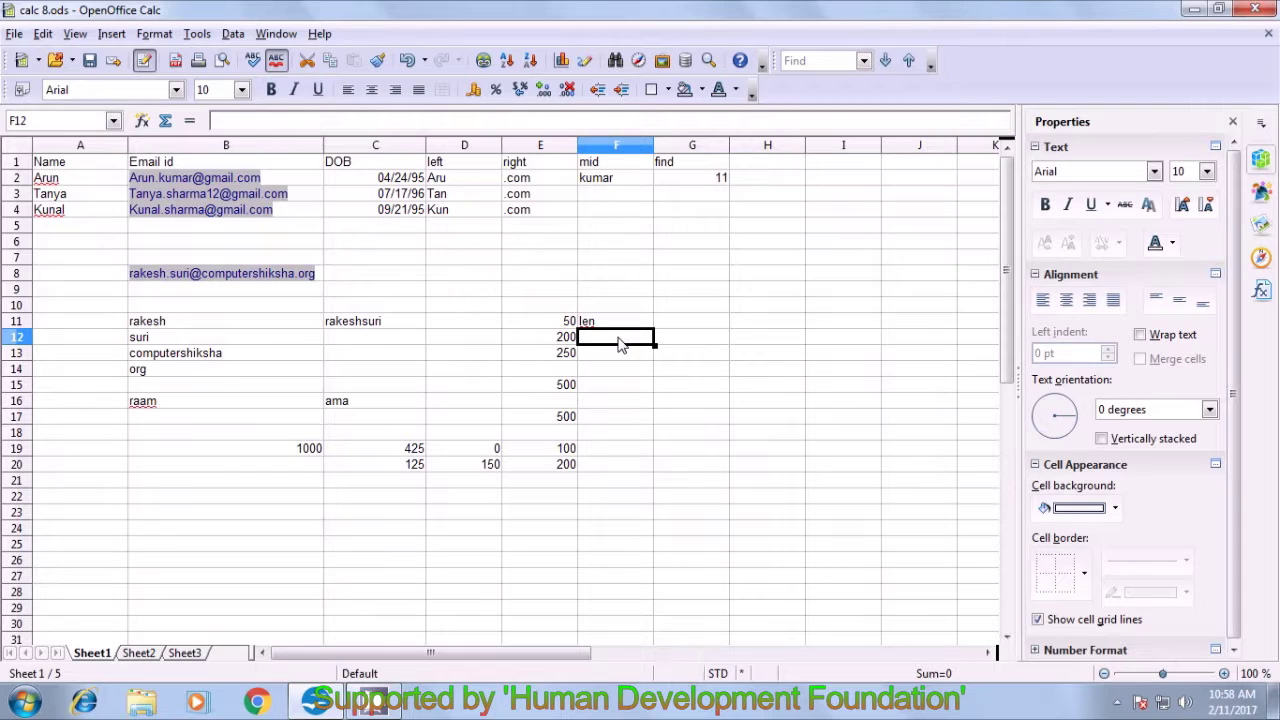
- Enter =LEN(B8) in F12 to count the email's 31 characters
type("=")
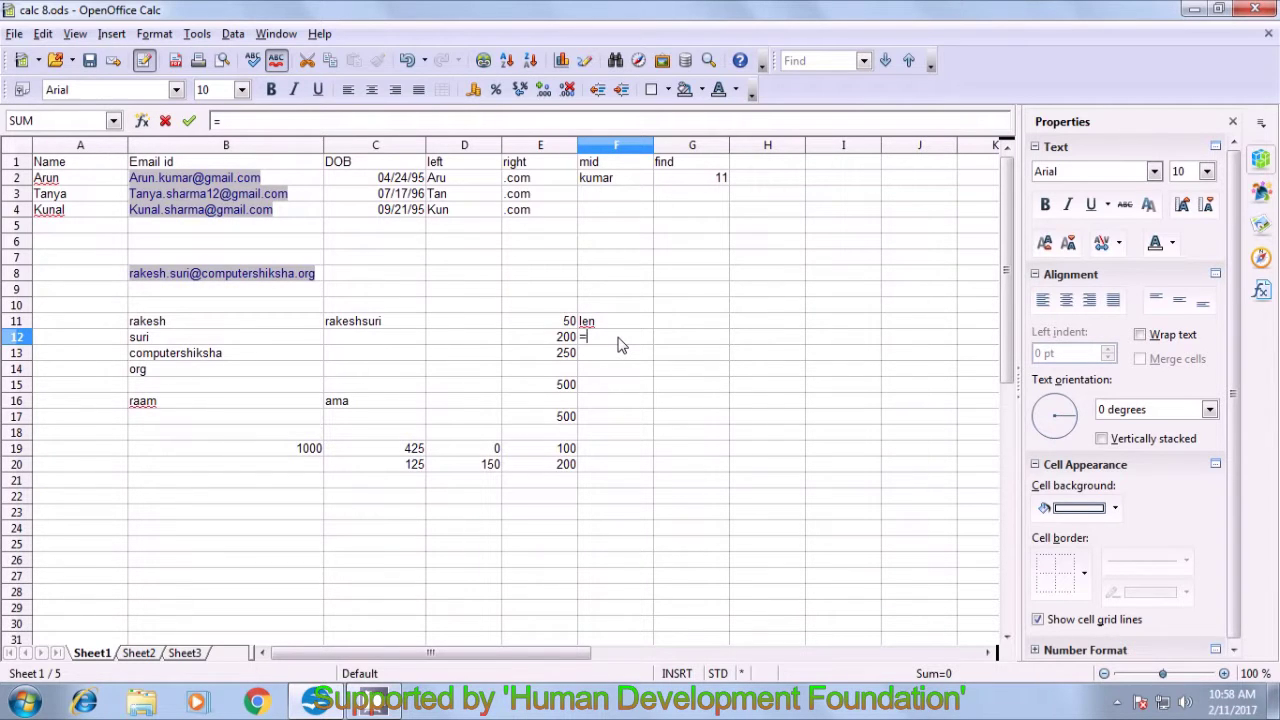
type("len(")
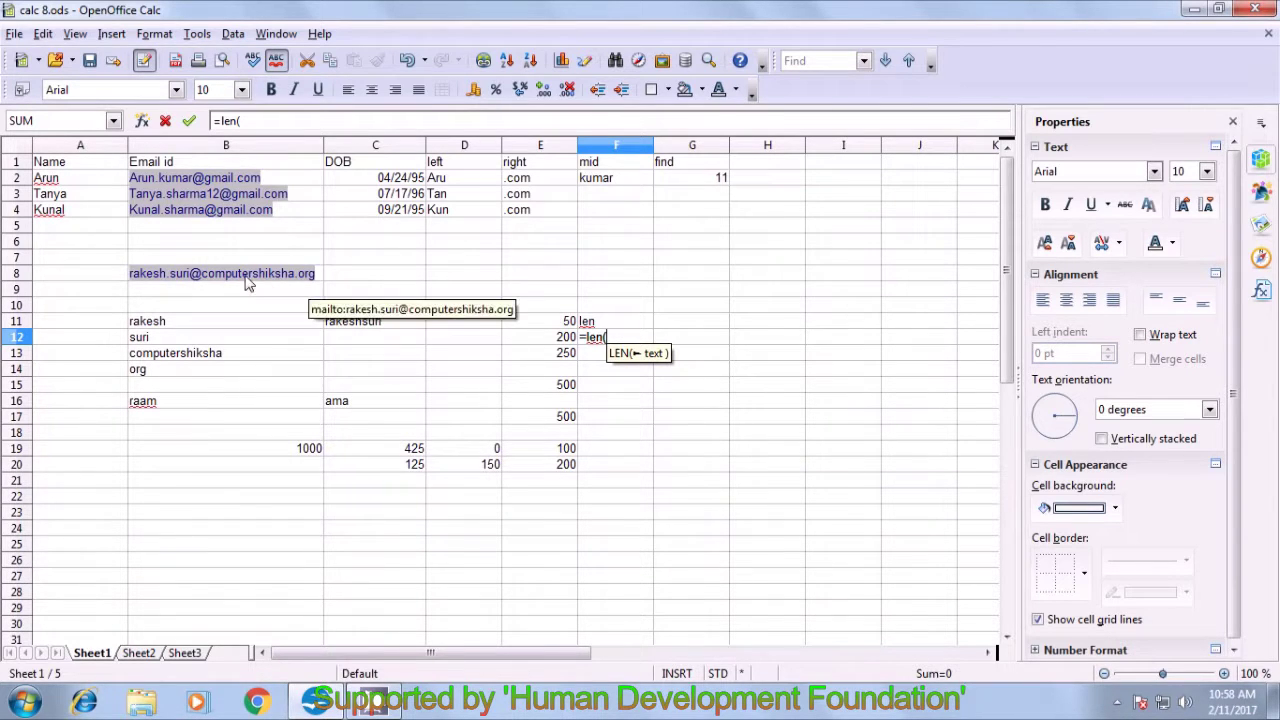
left_click(318, 281)
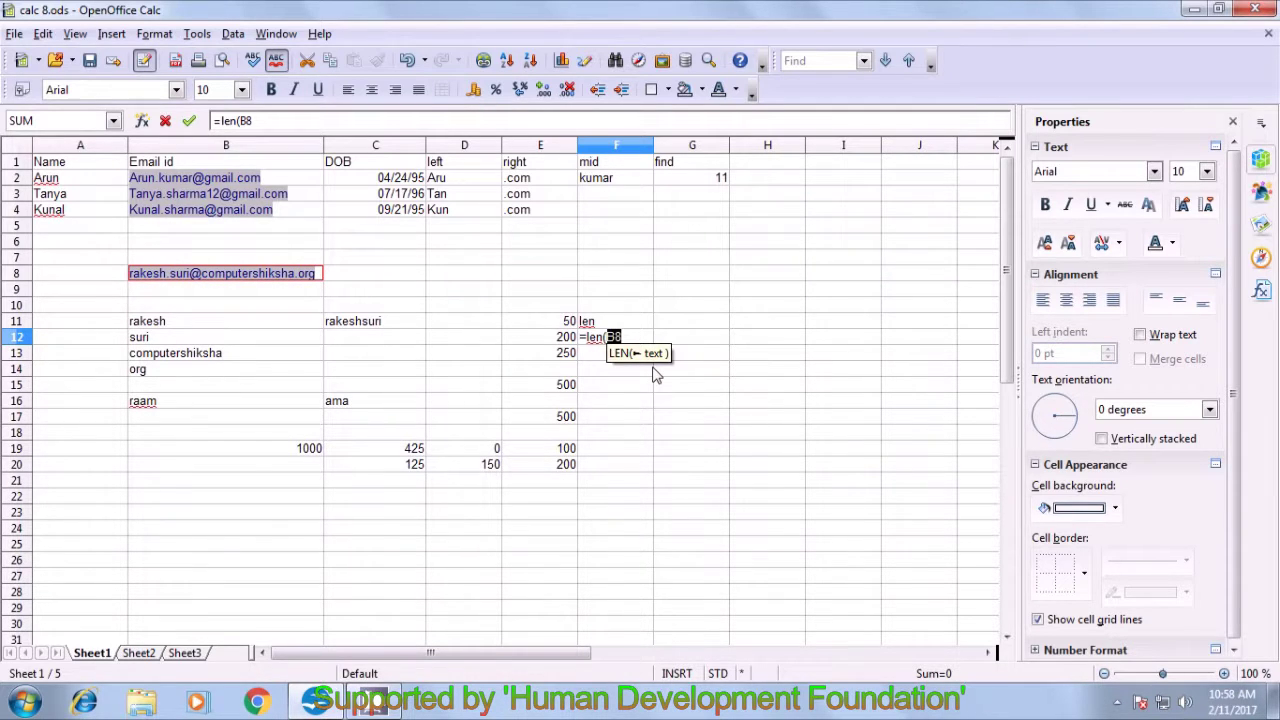
type(")")
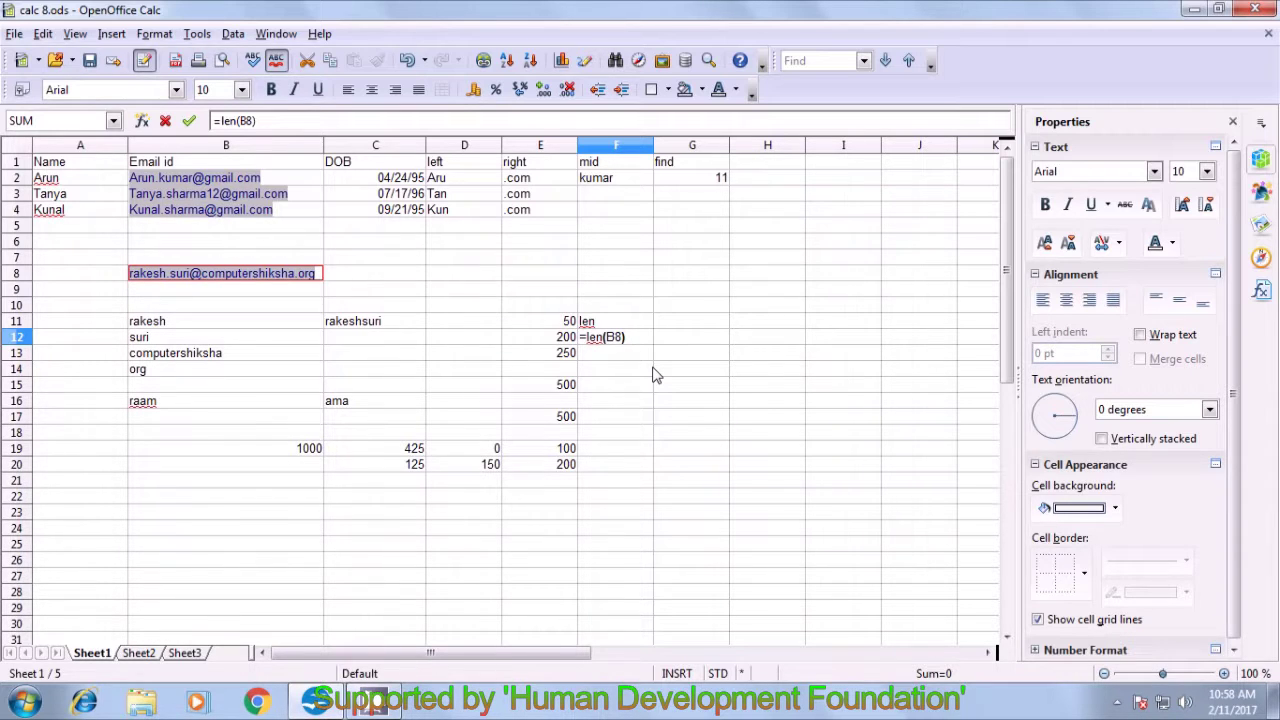
key("Return")
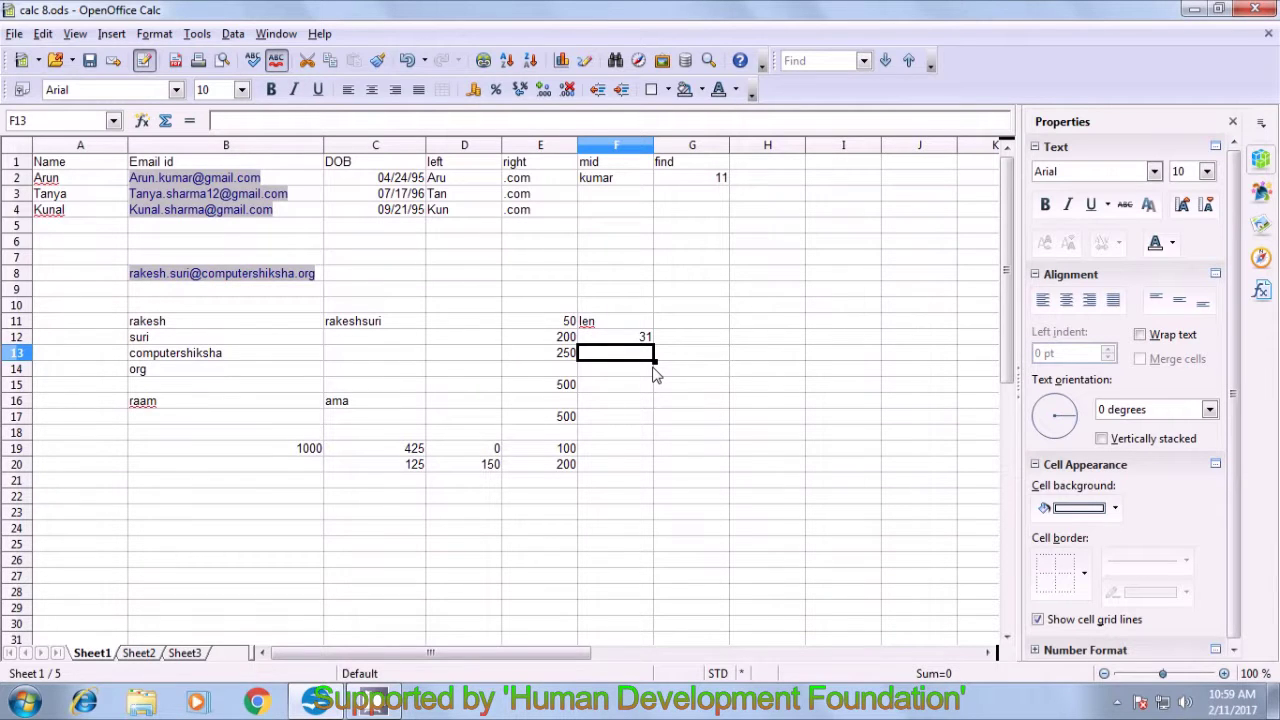
left_click(645, 340)
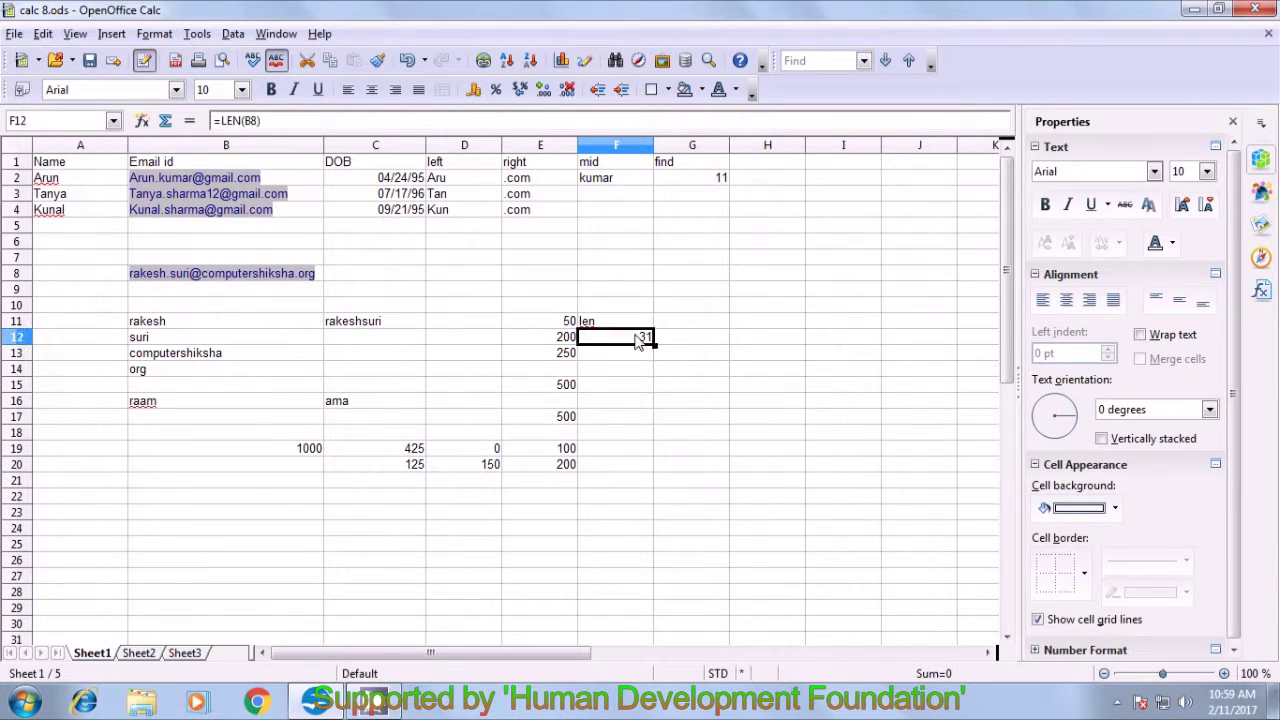
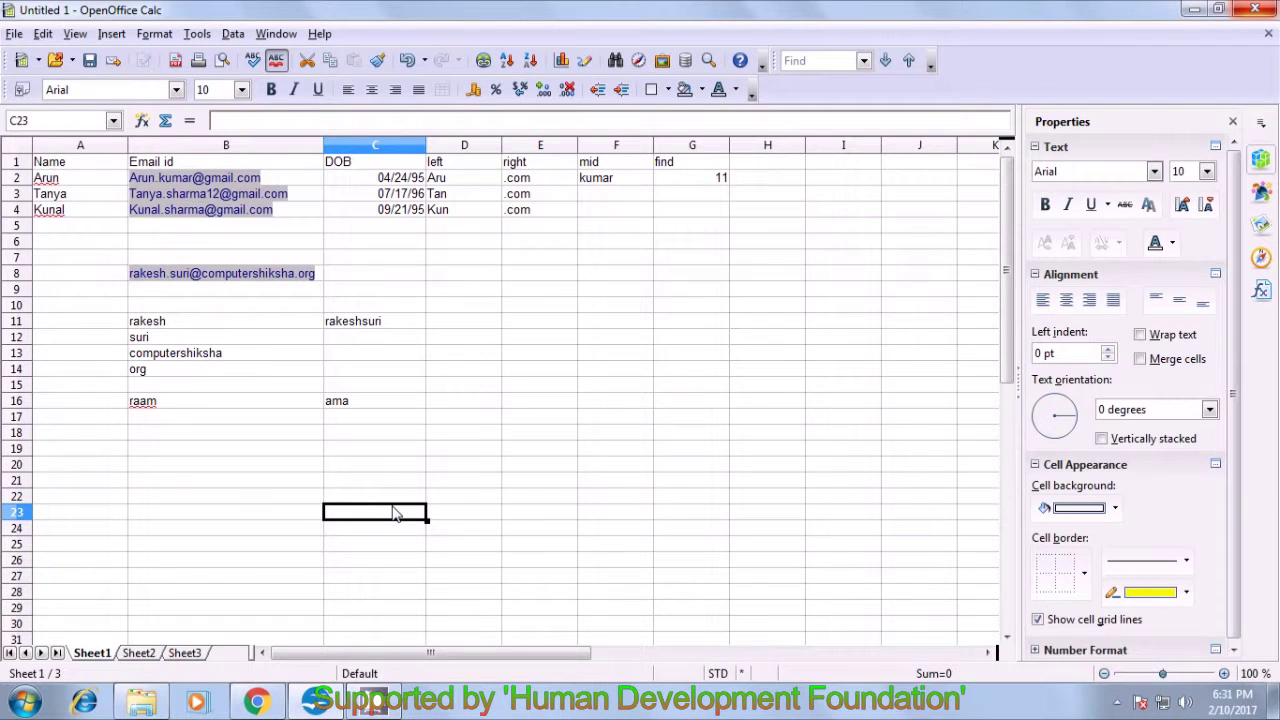
- Type 50, 200 and 100 down column E, starting at cell E11
left_click(540, 328)
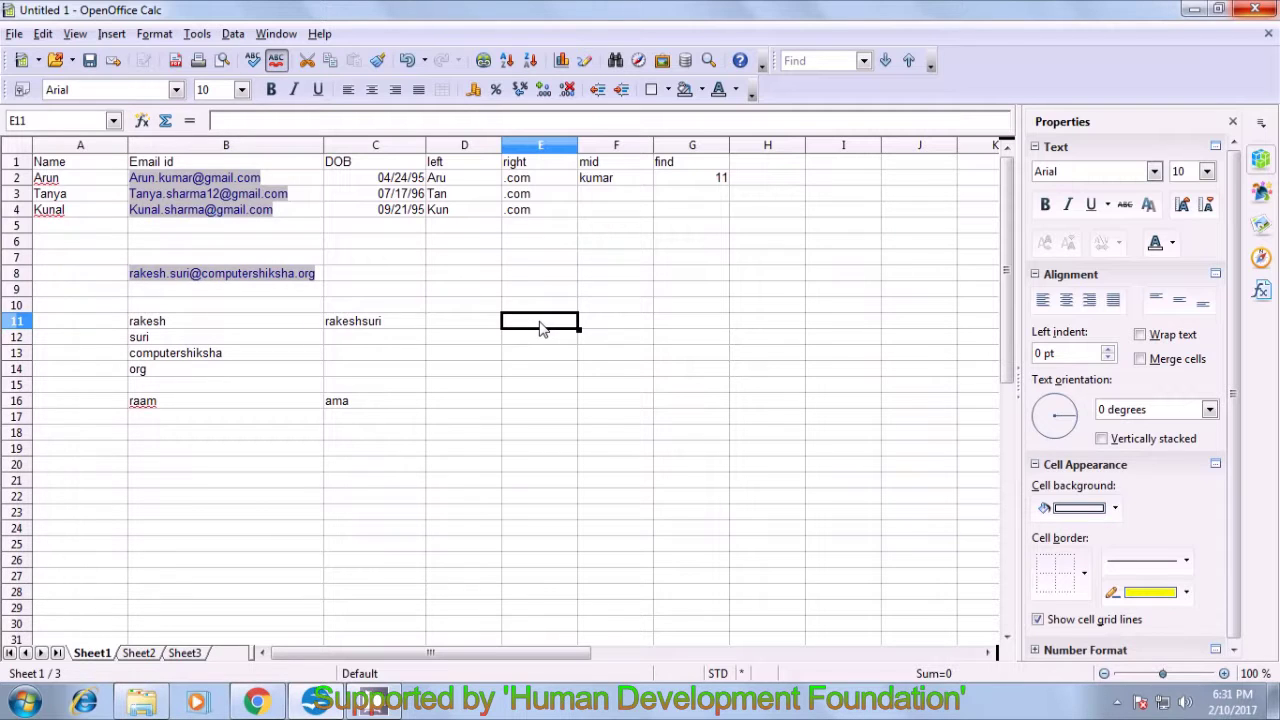
type("50")
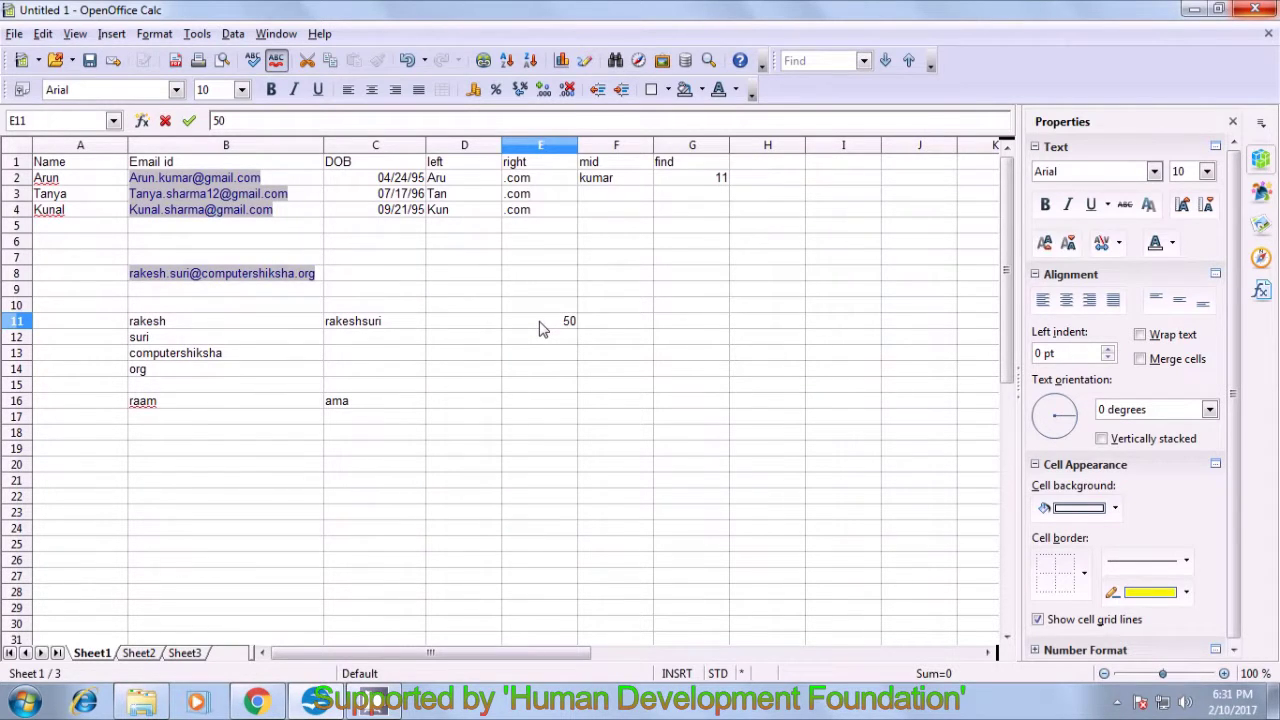
key("Return")
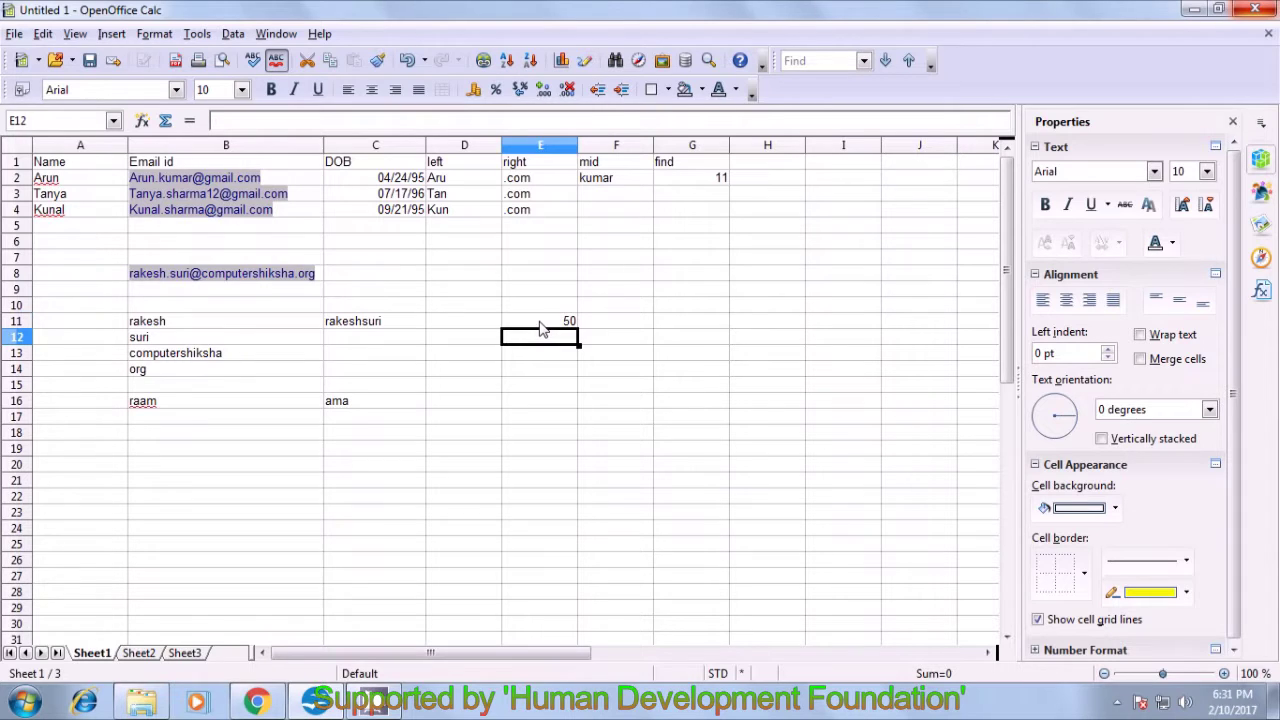
type("200")
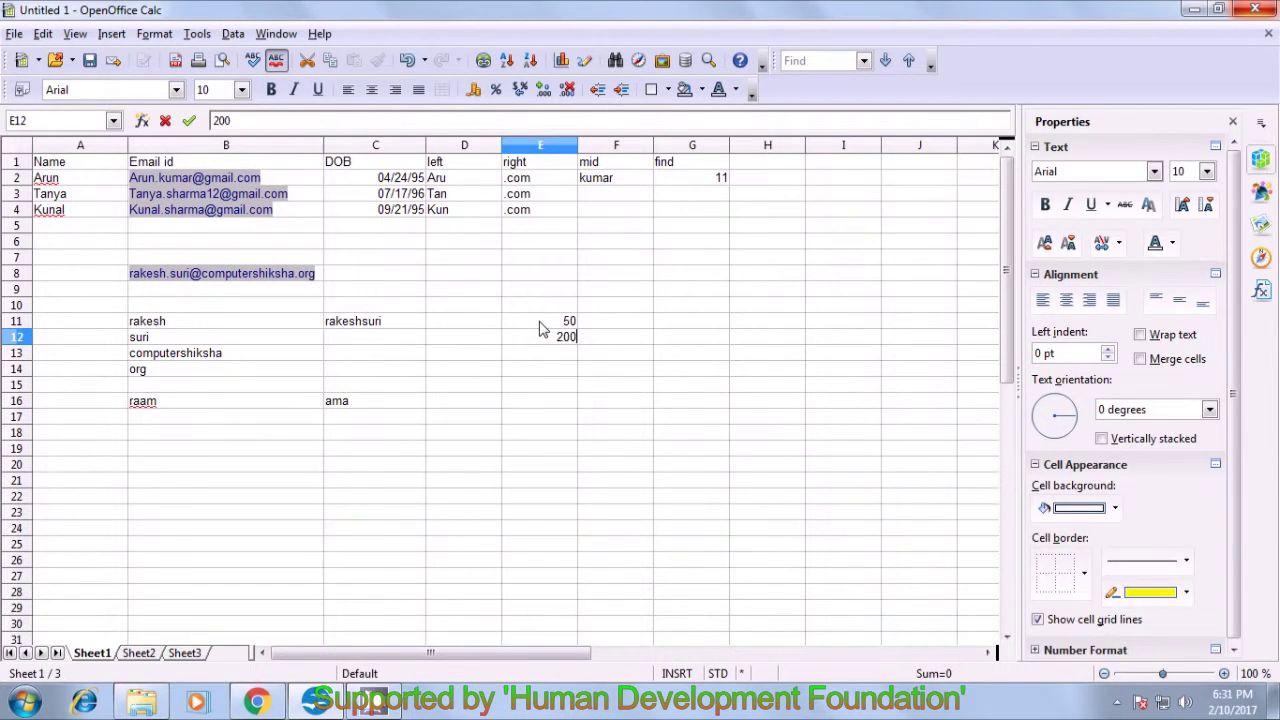
key("Return")
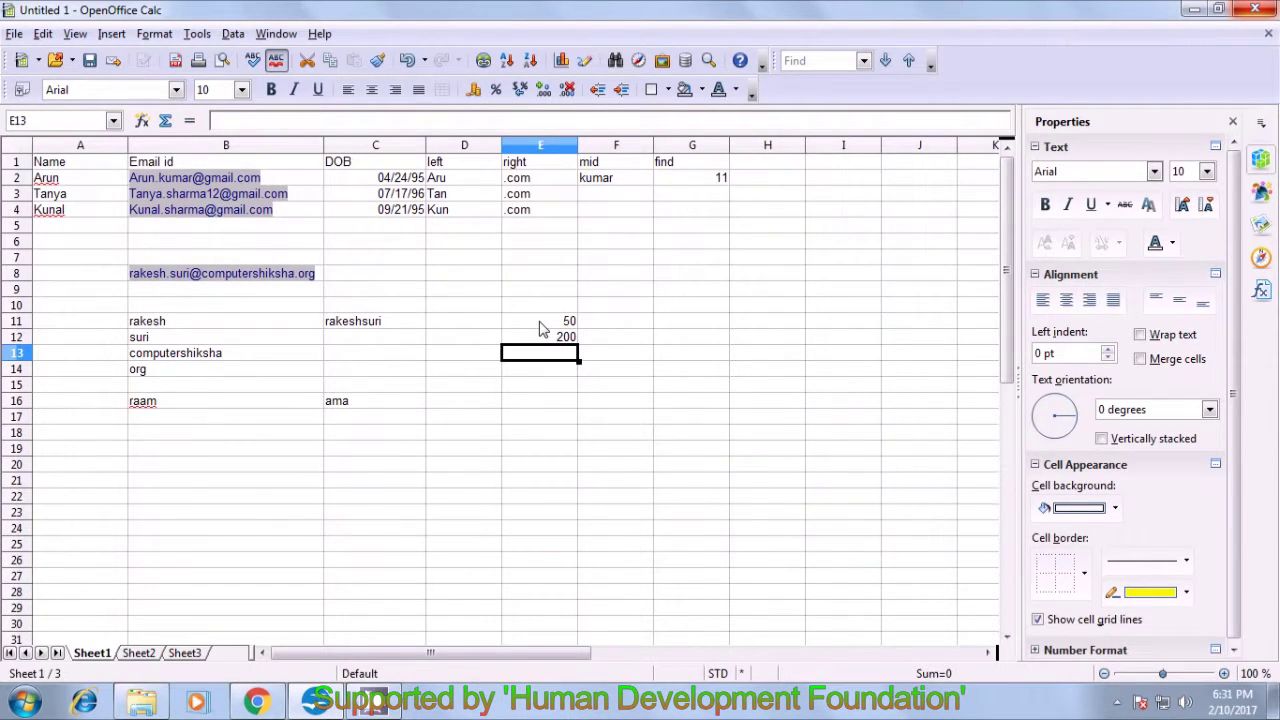
type("100")
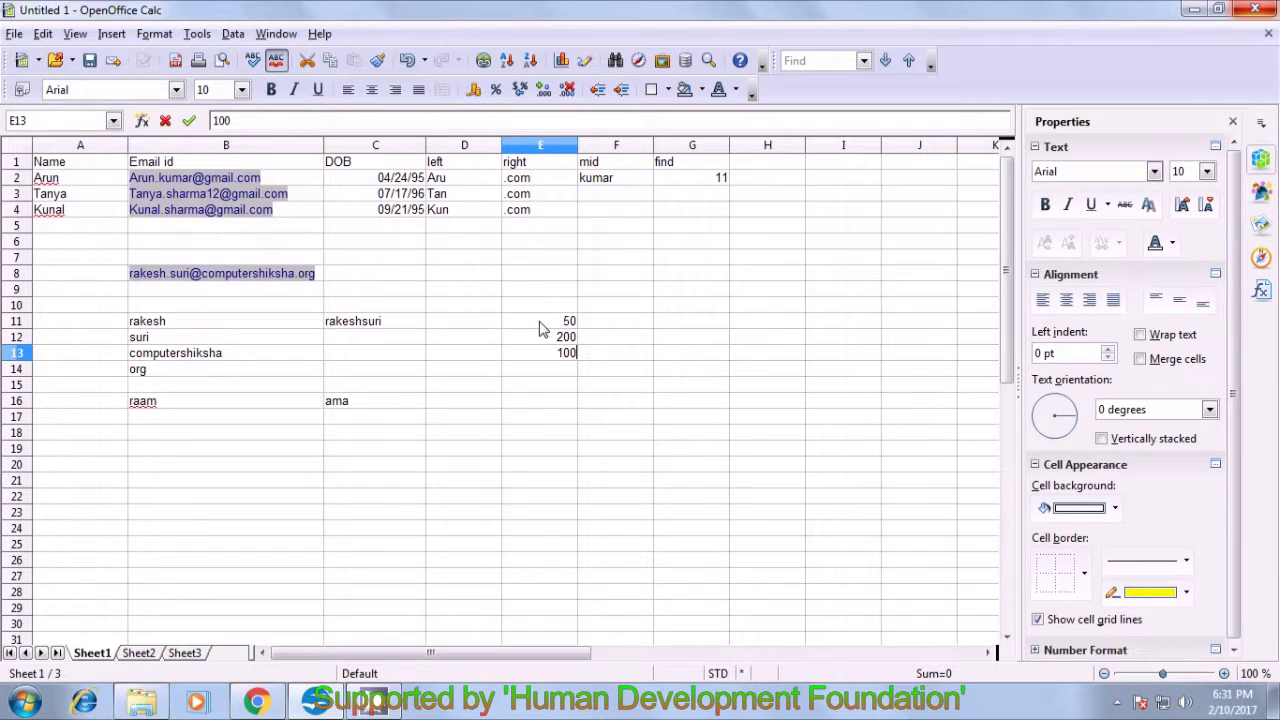
left_click(561, 372)
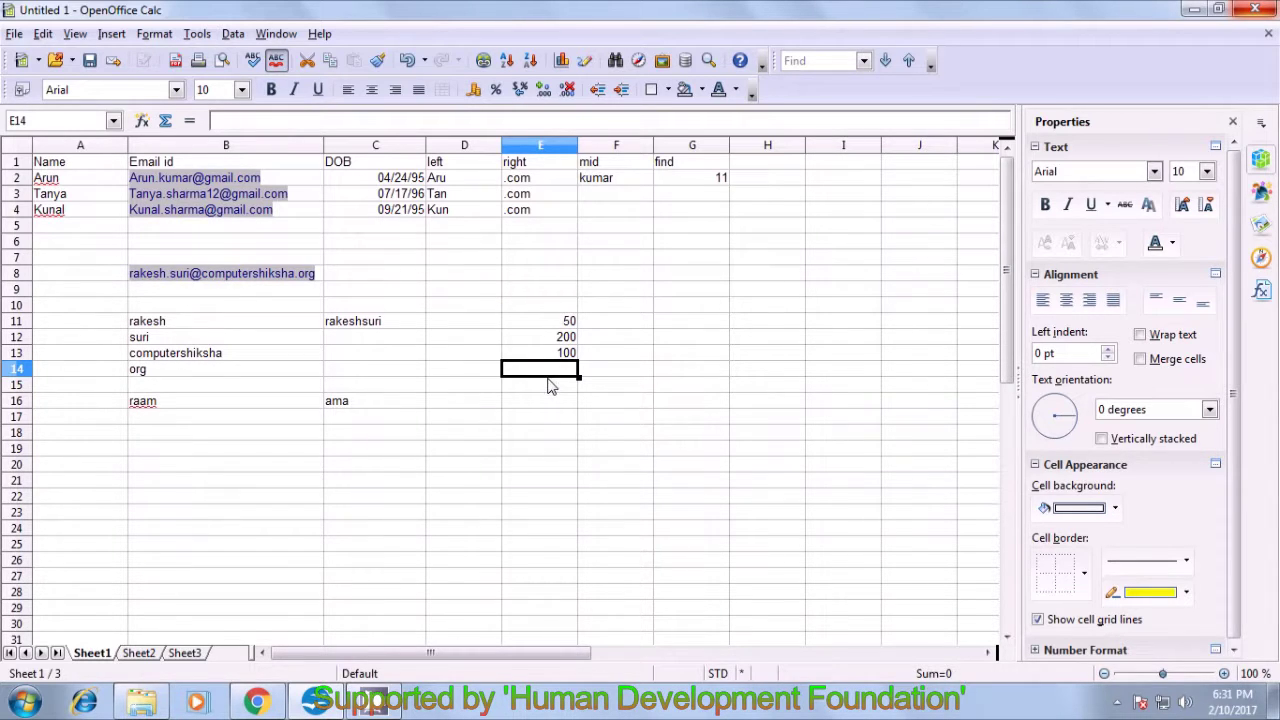
- Enter =SUM(E11:E13) in E15 so it totals 350
left_click(548, 390)
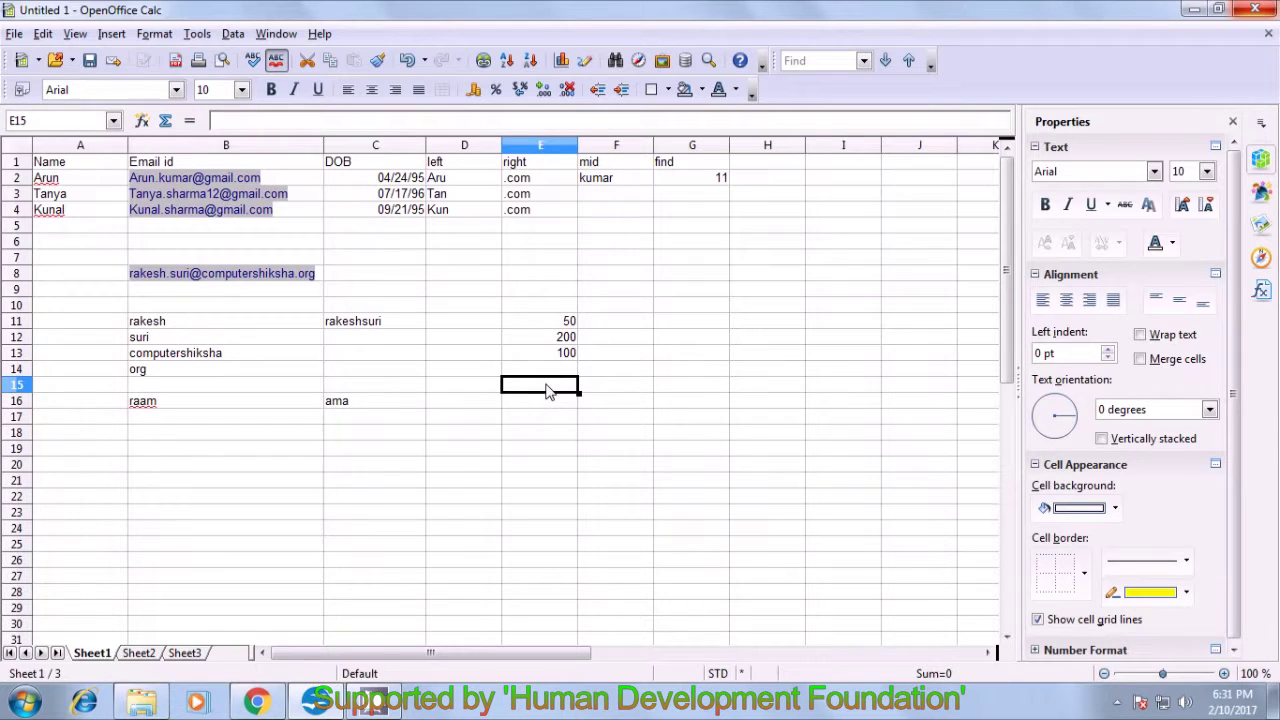
type("=")
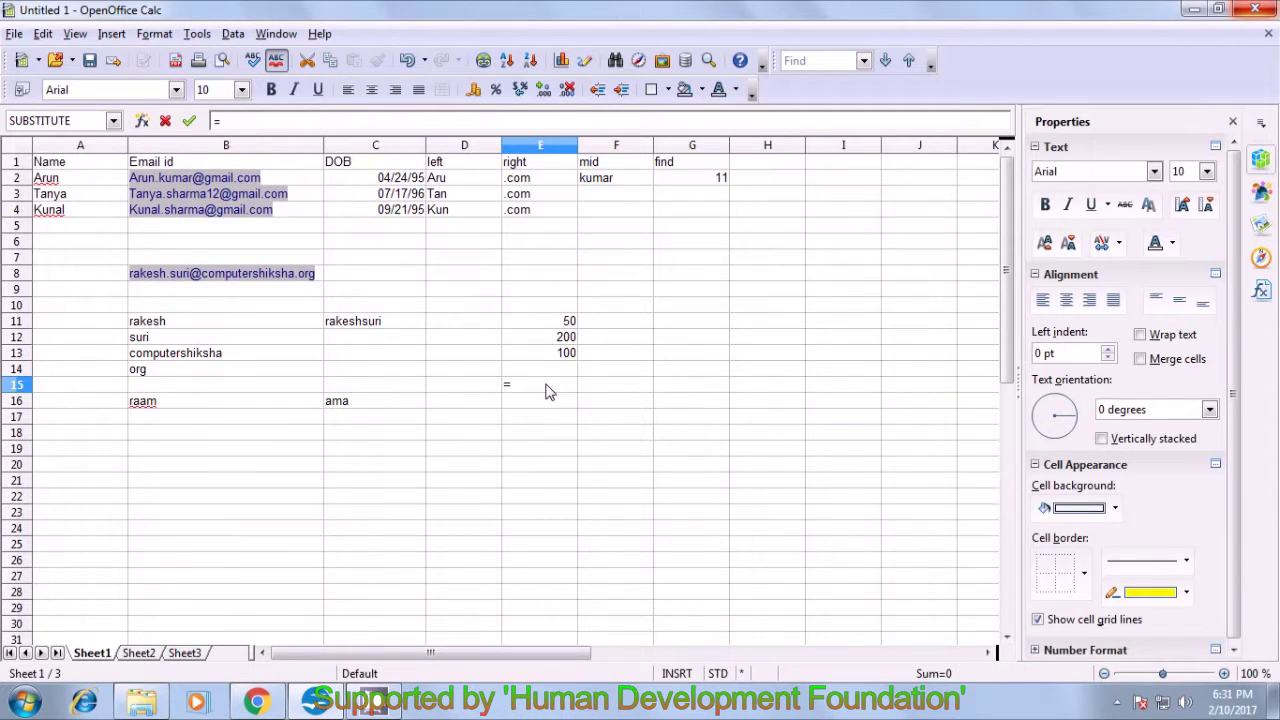
type("sum(")
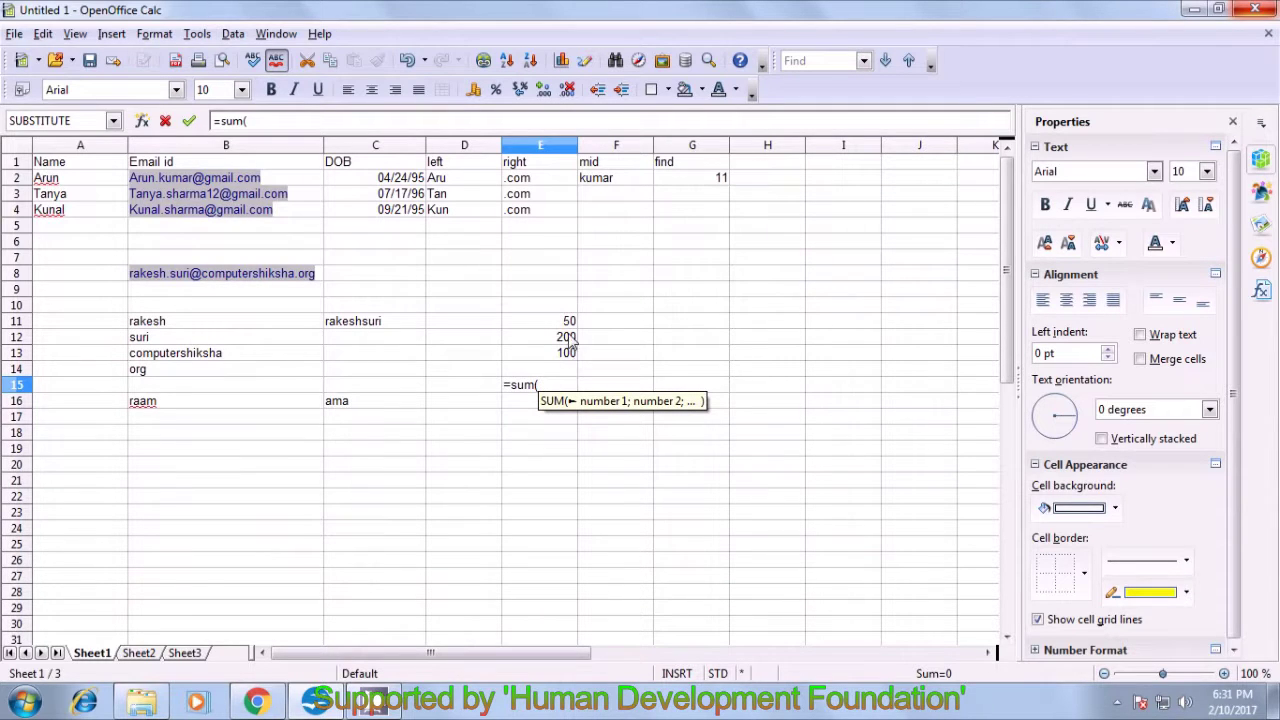
left_click_drag(565, 324, 563, 361)
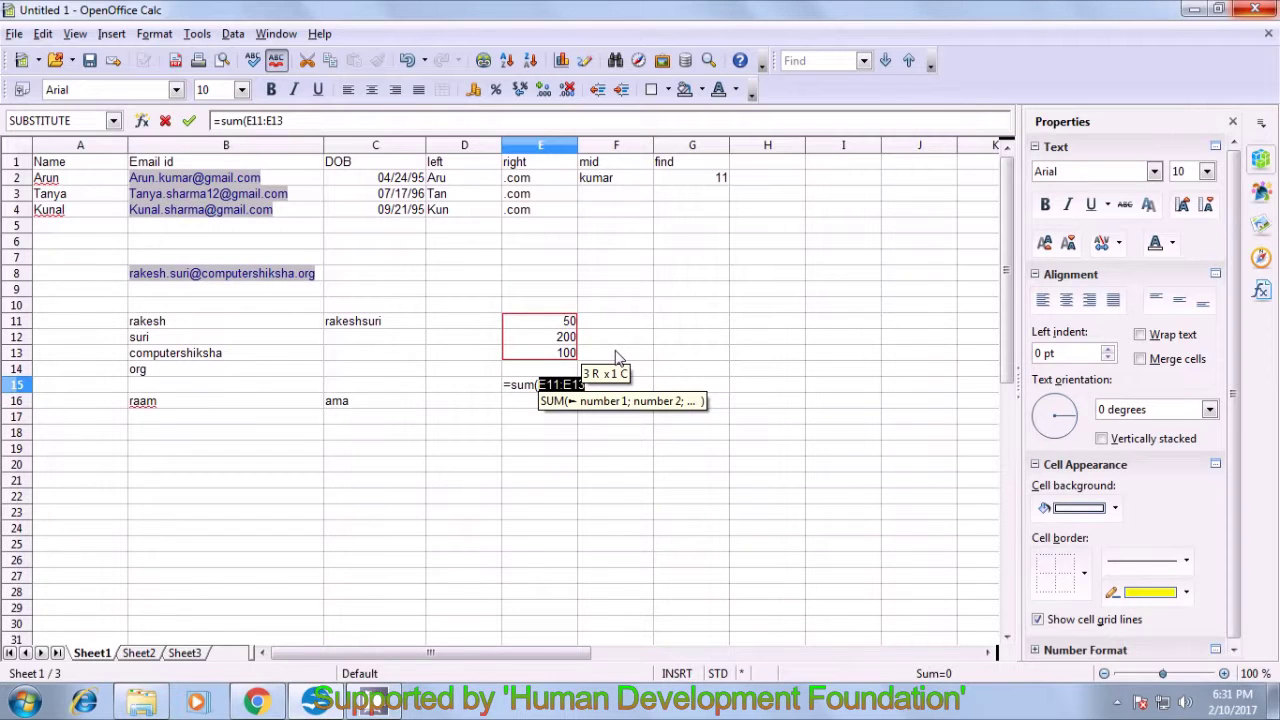
type(")")
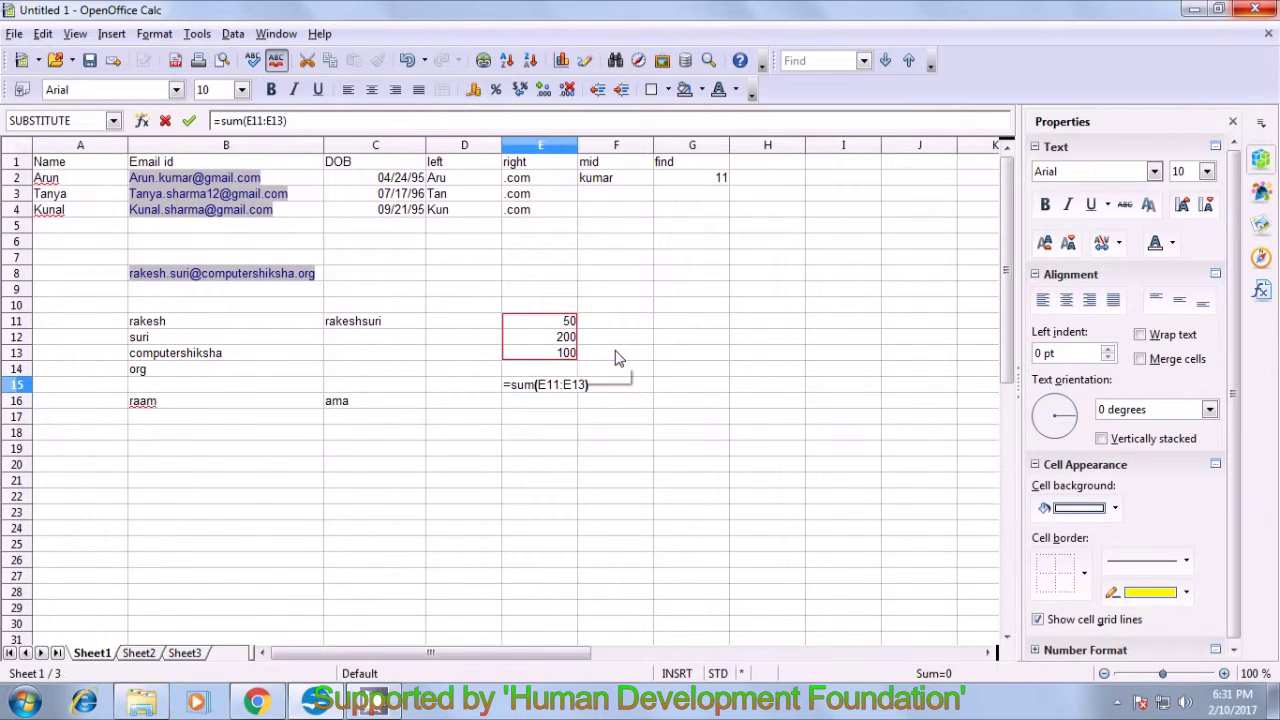
key("Return")
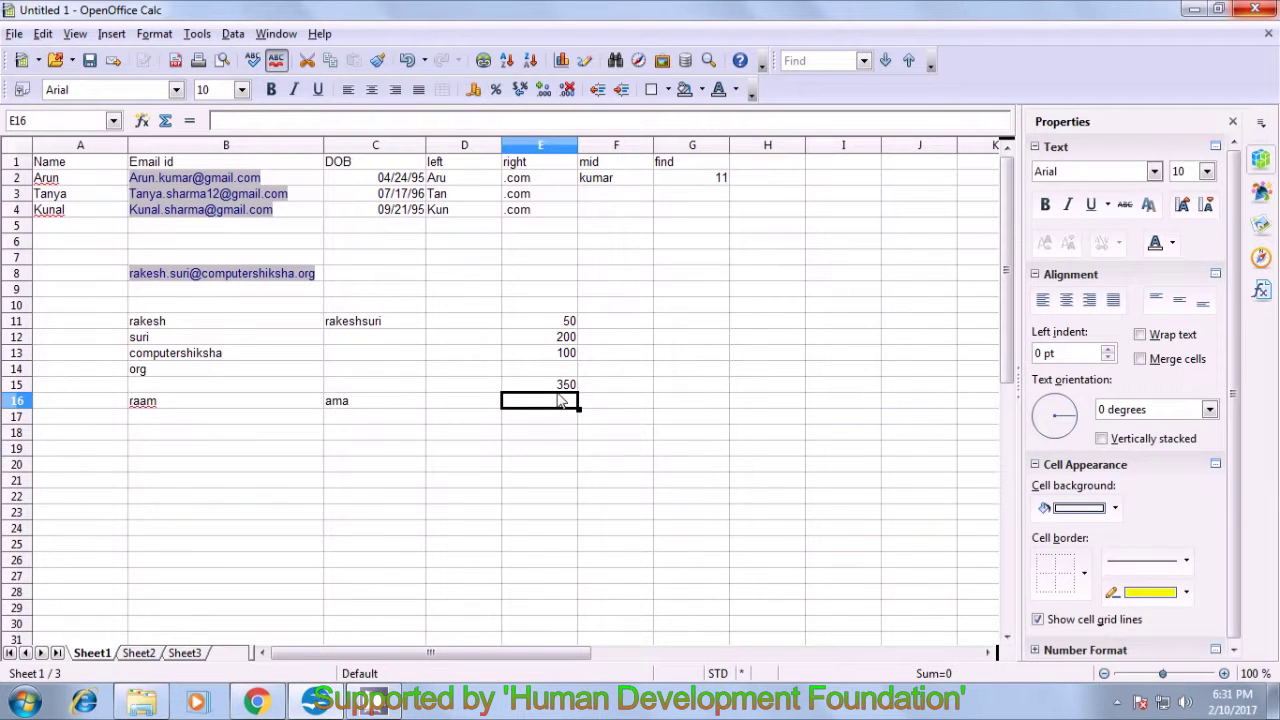
left_click(564, 386)
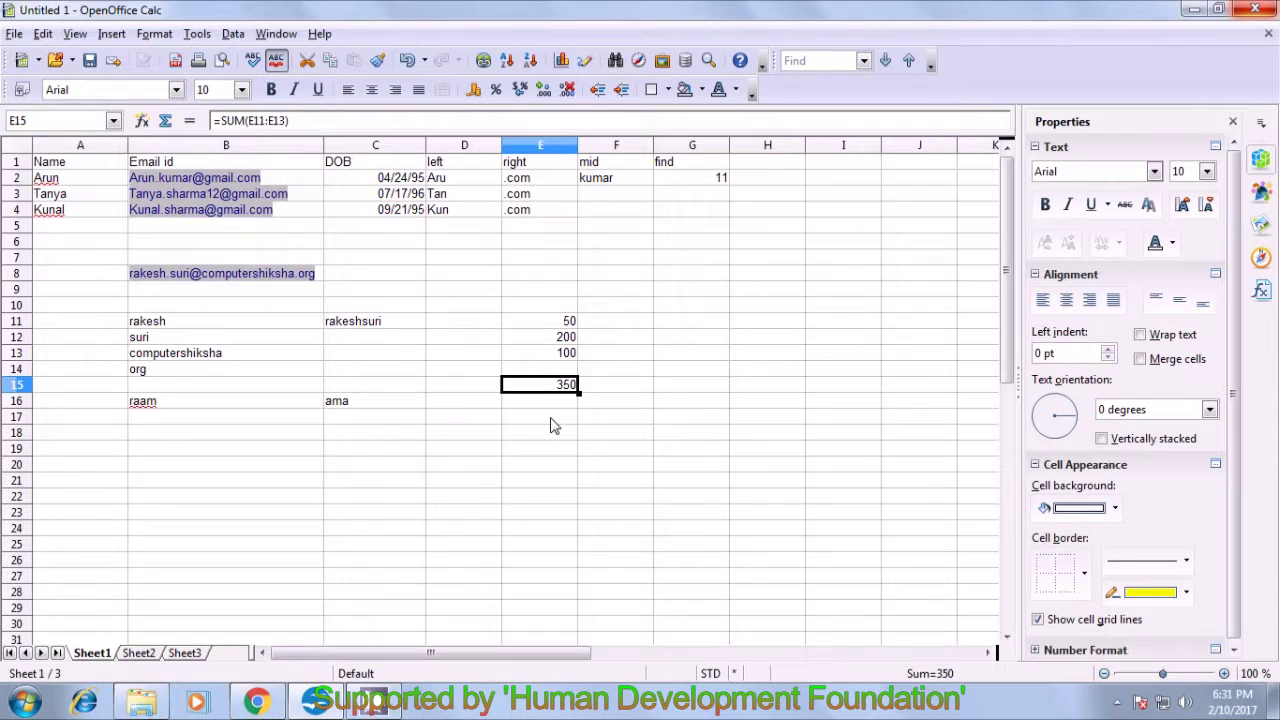
- Put the target figure 500 in cell E17, then reselect the E15 total
left_click(555, 422)
type("500")
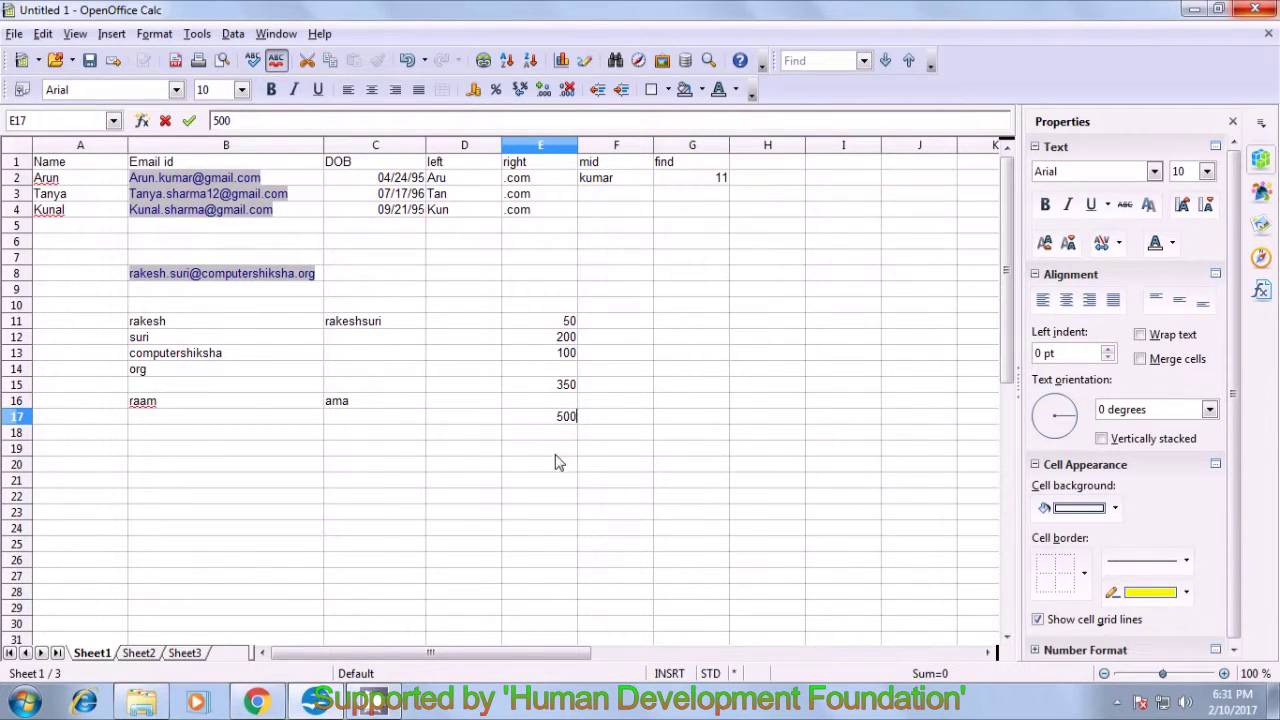
left_click(560, 464)
left_click(565, 420)
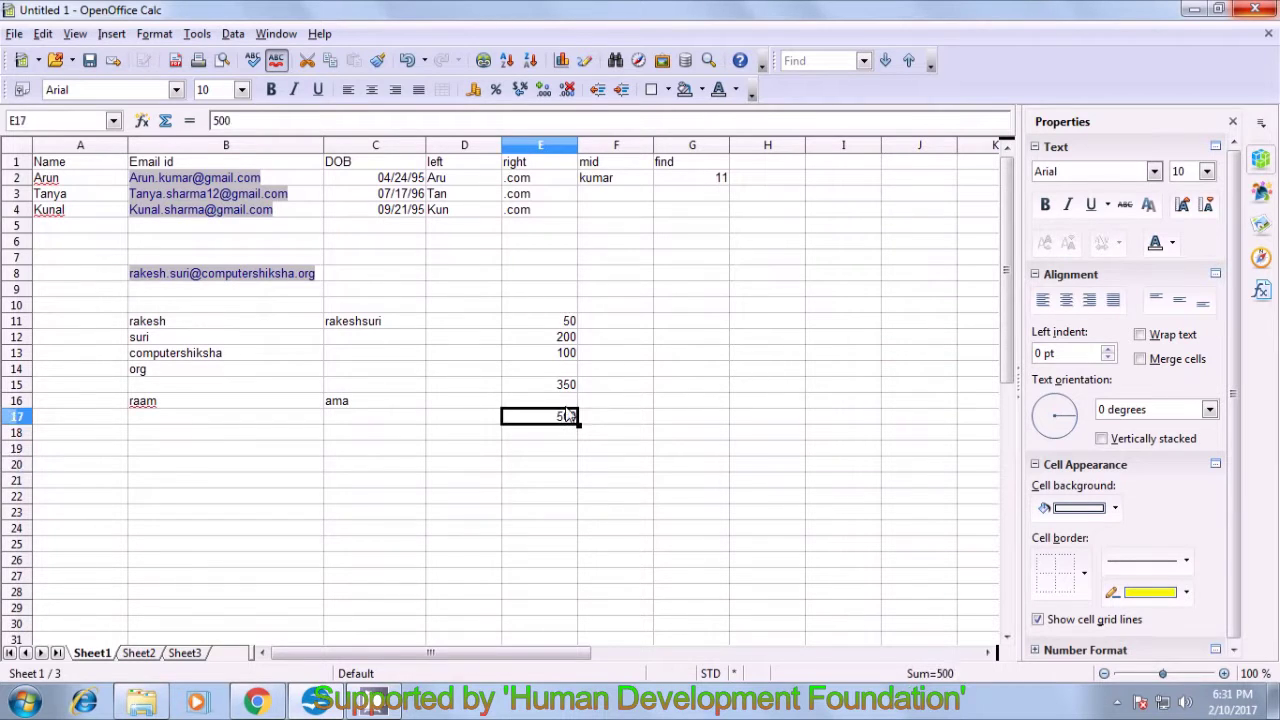
left_click(563, 388)
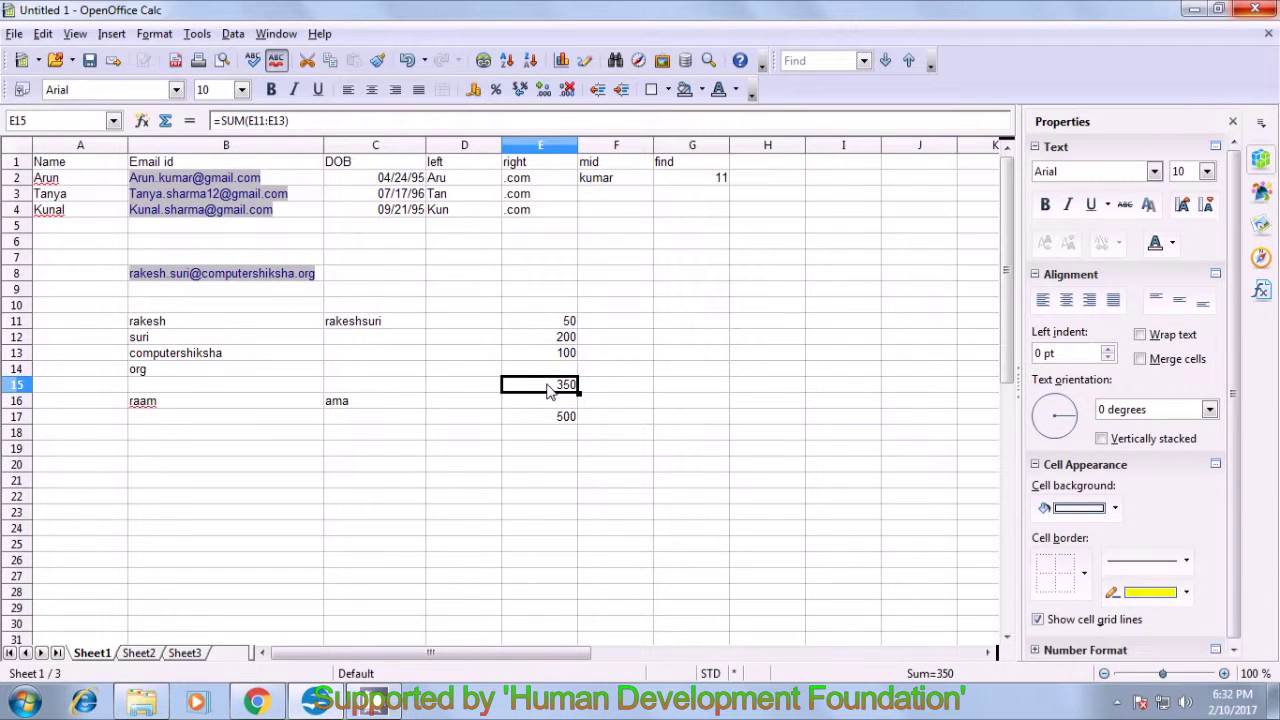
- Run Goal Seek on E15 with target value 500 and variable cell E13
left_click(199, 35)
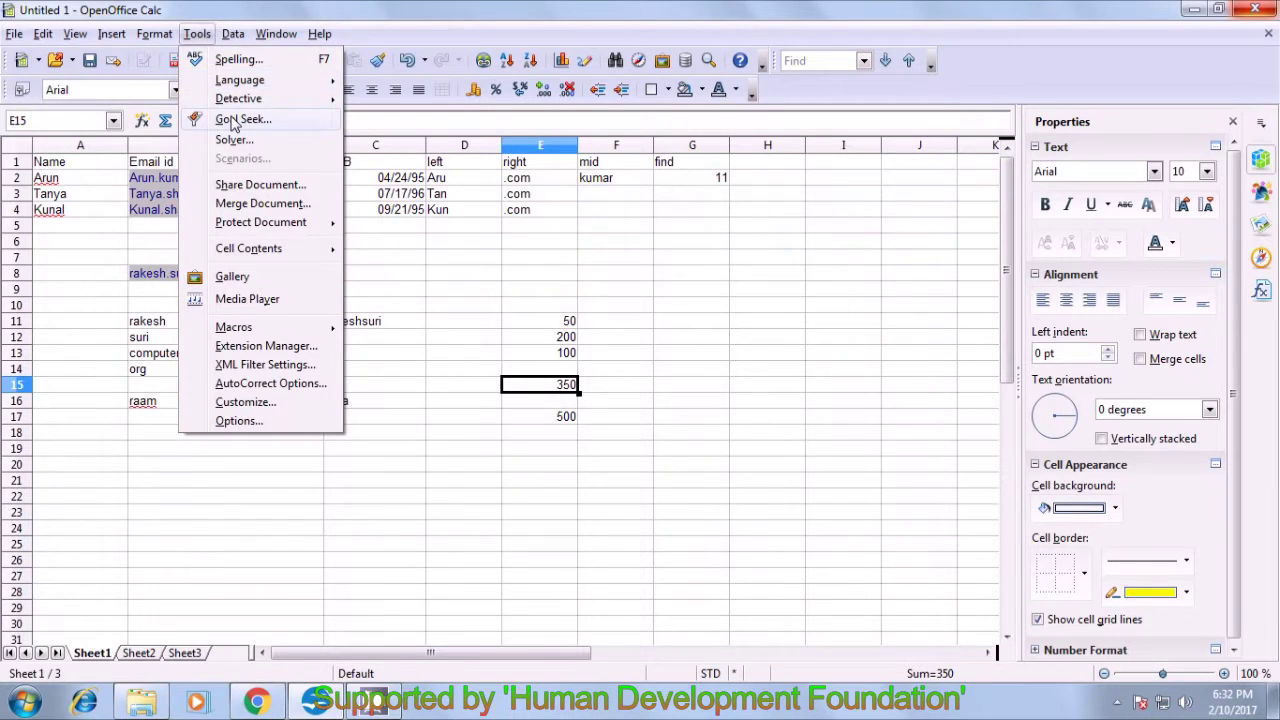
left_click(240, 119)
left_click_drag(622, 298, 655, 492)
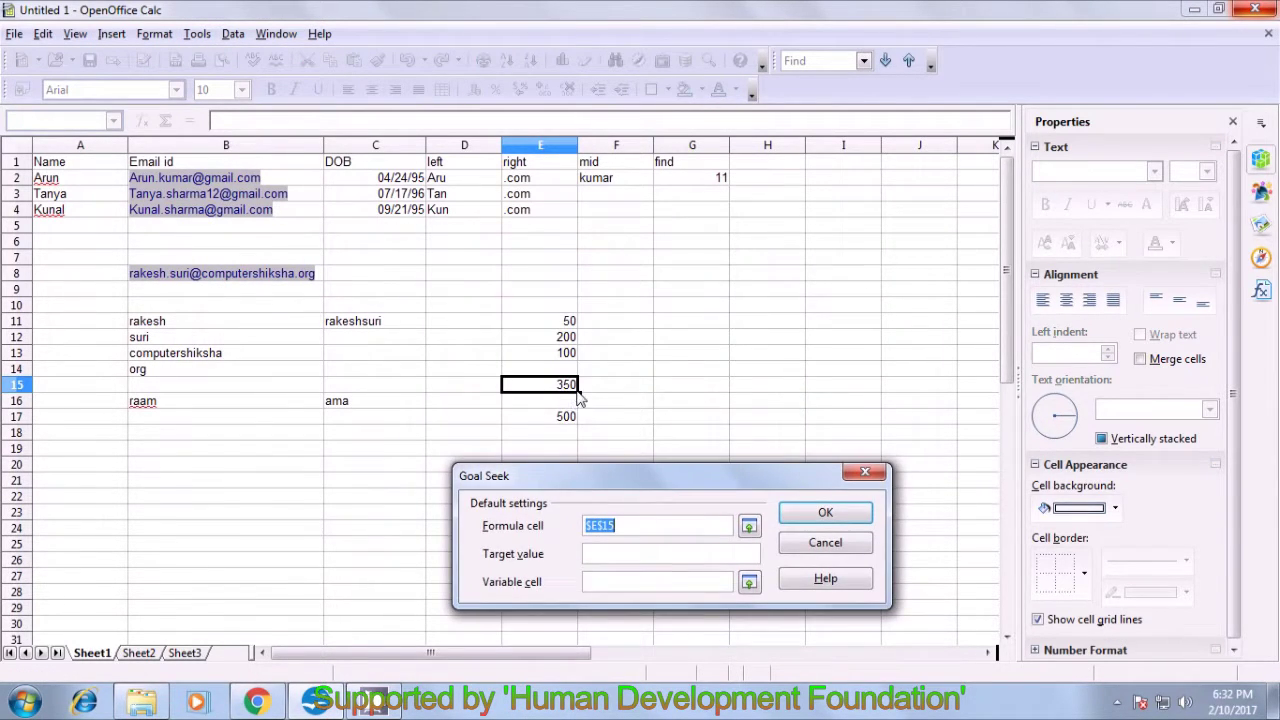
left_click(598, 554)
type("500")
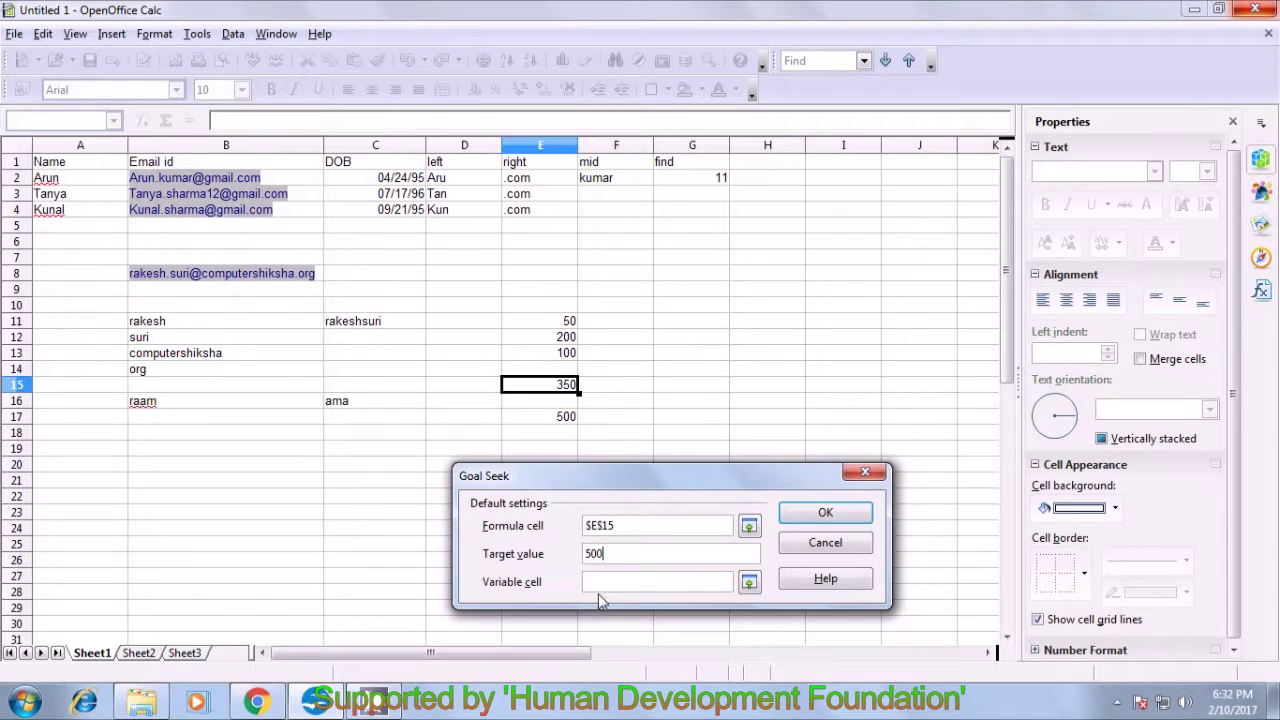
left_click(625, 584)
left_click(558, 355)
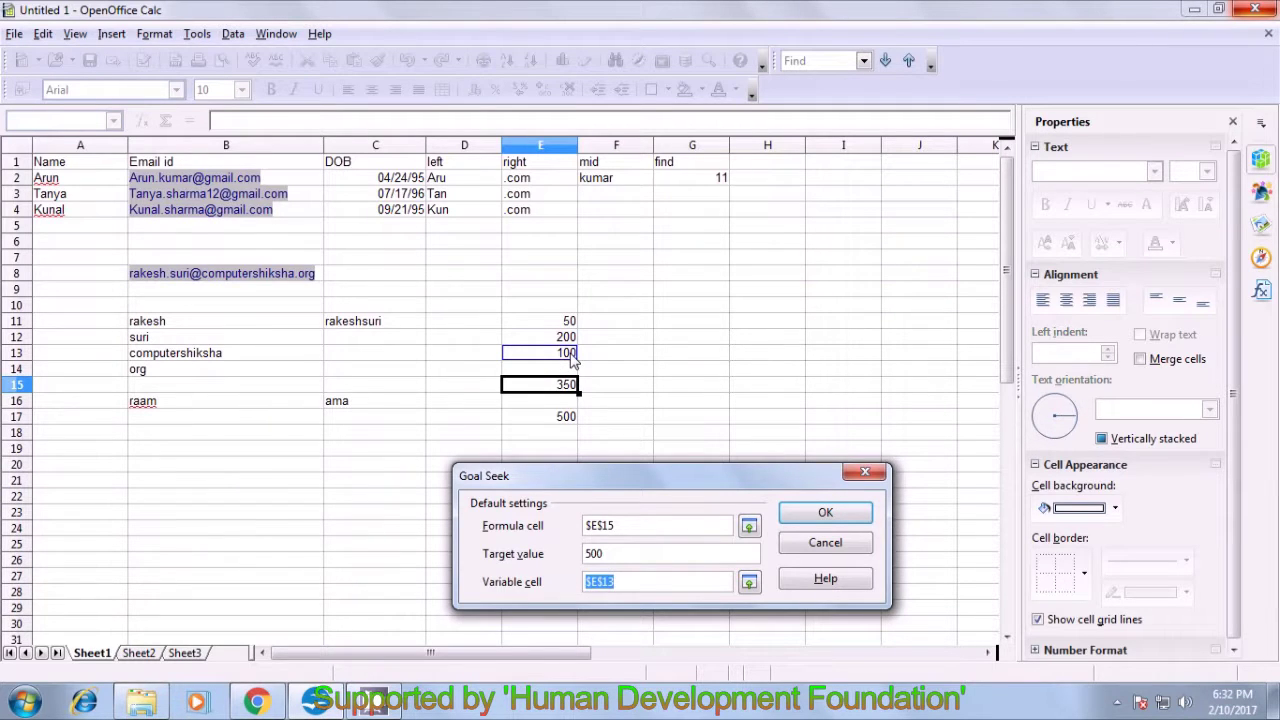
left_click_drag(599, 473, 597, 462)
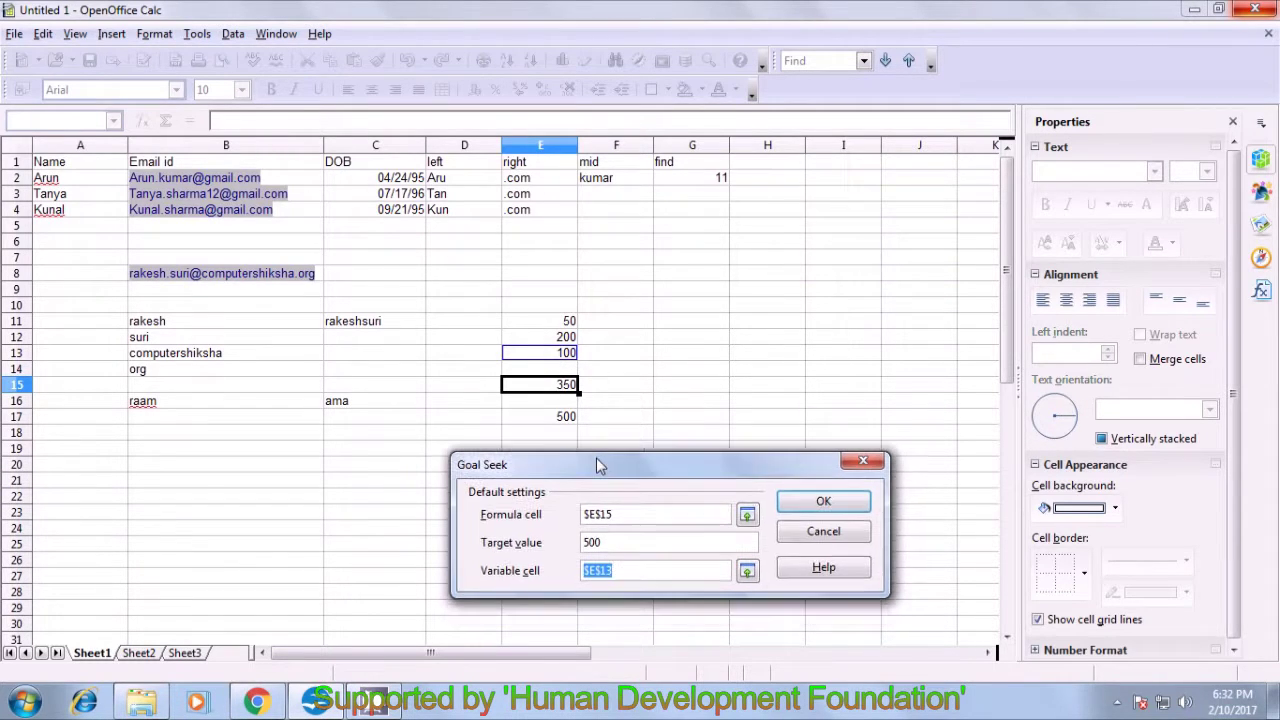
left_click(803, 501)
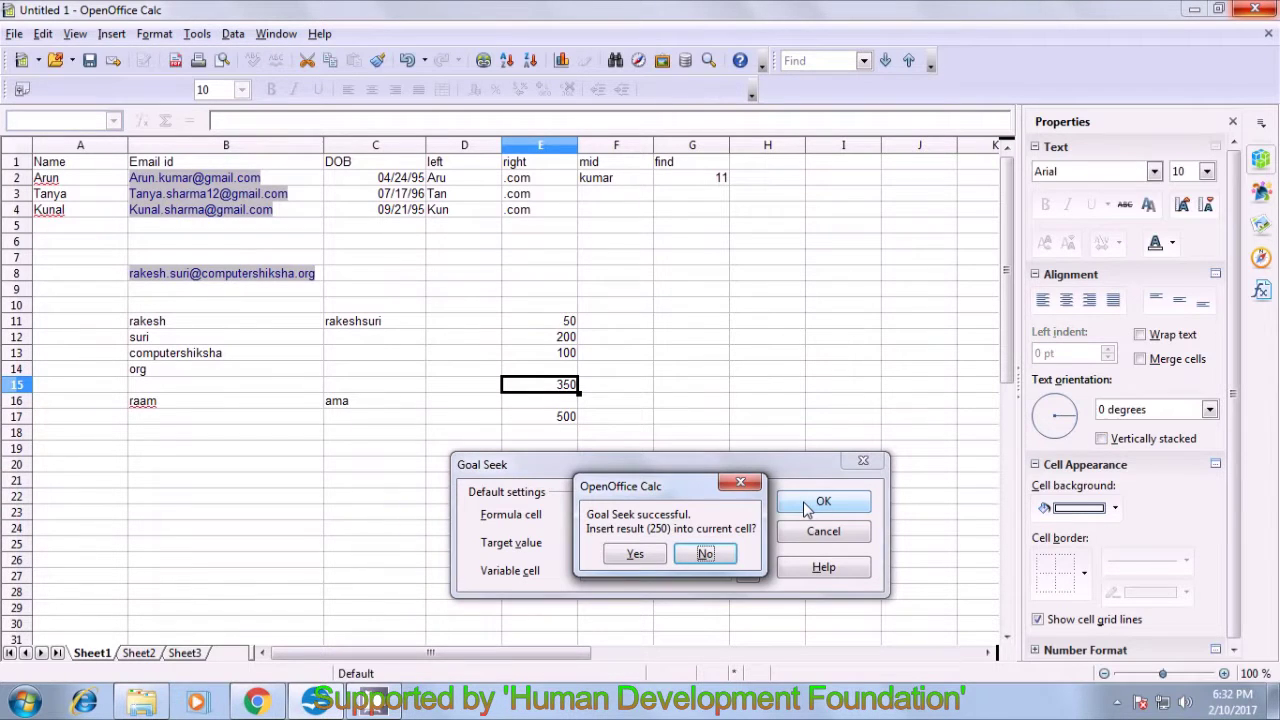
- Accept inserting 250 into E13, then check E13 and the E15 total
left_click(632, 555)
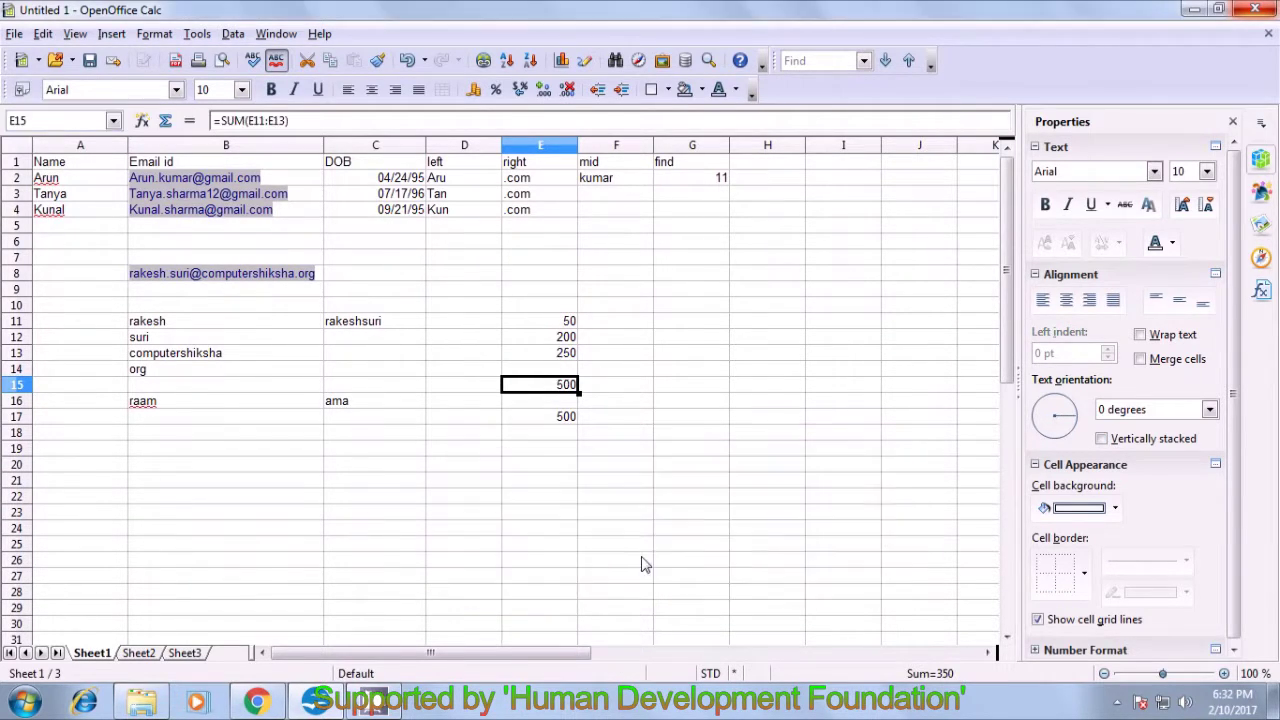
left_click(680, 402)
left_click(568, 390)
left_click(566, 356)
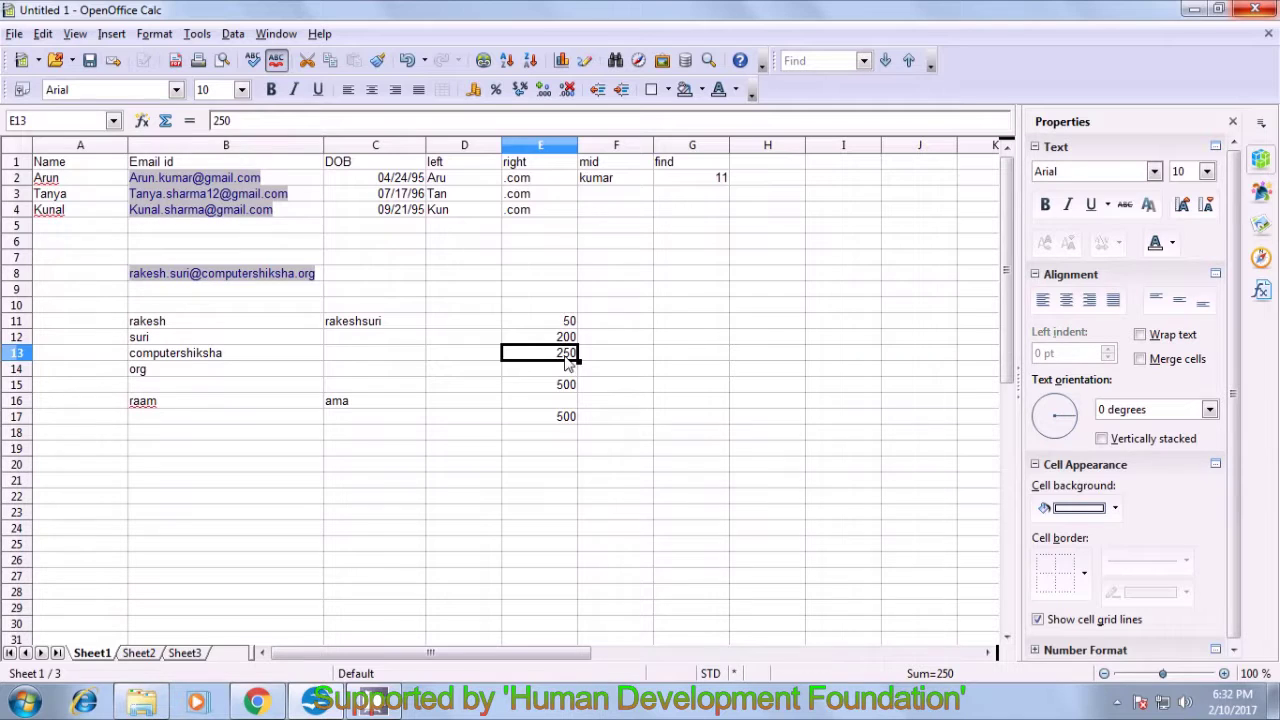
left_click(568, 385)
left_click(650, 393)
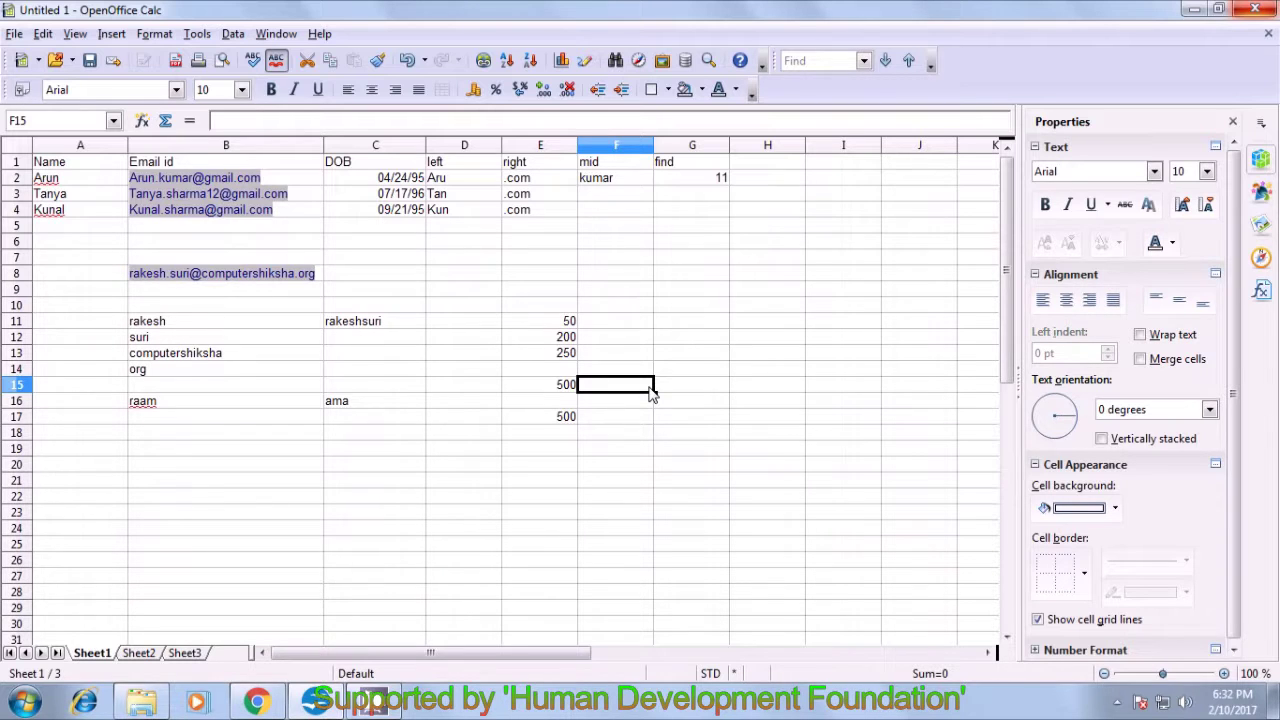
- Select the values 50, 200 and 250 in E11:E13 for copying
left_click(1120, 702)
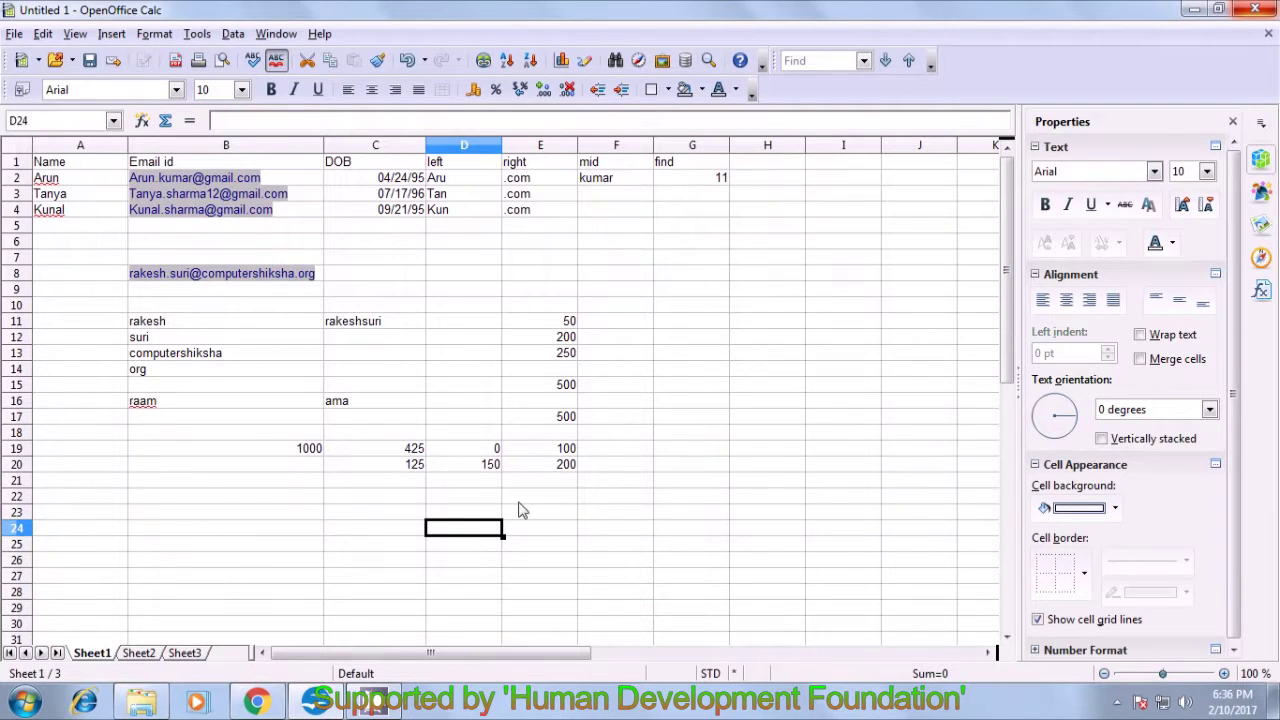
left_click(546, 323)
left_click_drag(546, 335, 555, 362)
key("ctrl+c")
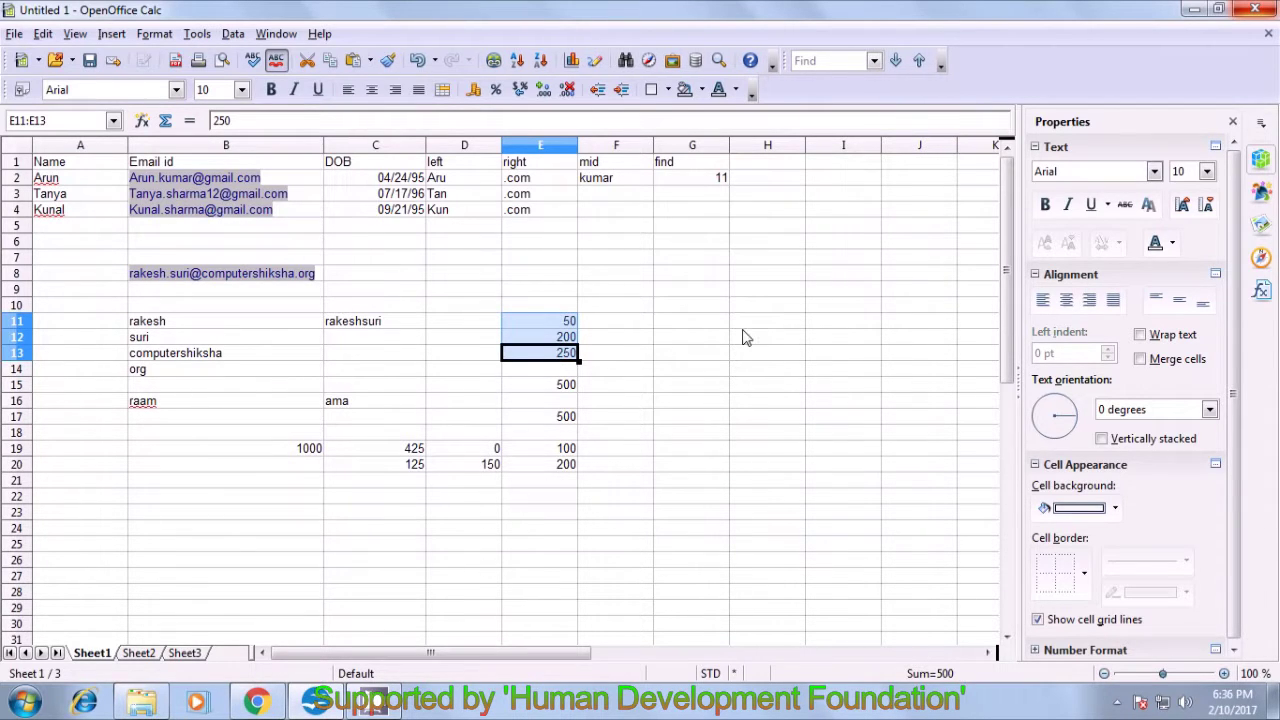
- Paste the copied values into B3:B5 on Sheet2 and select them
left_click(125, 654)
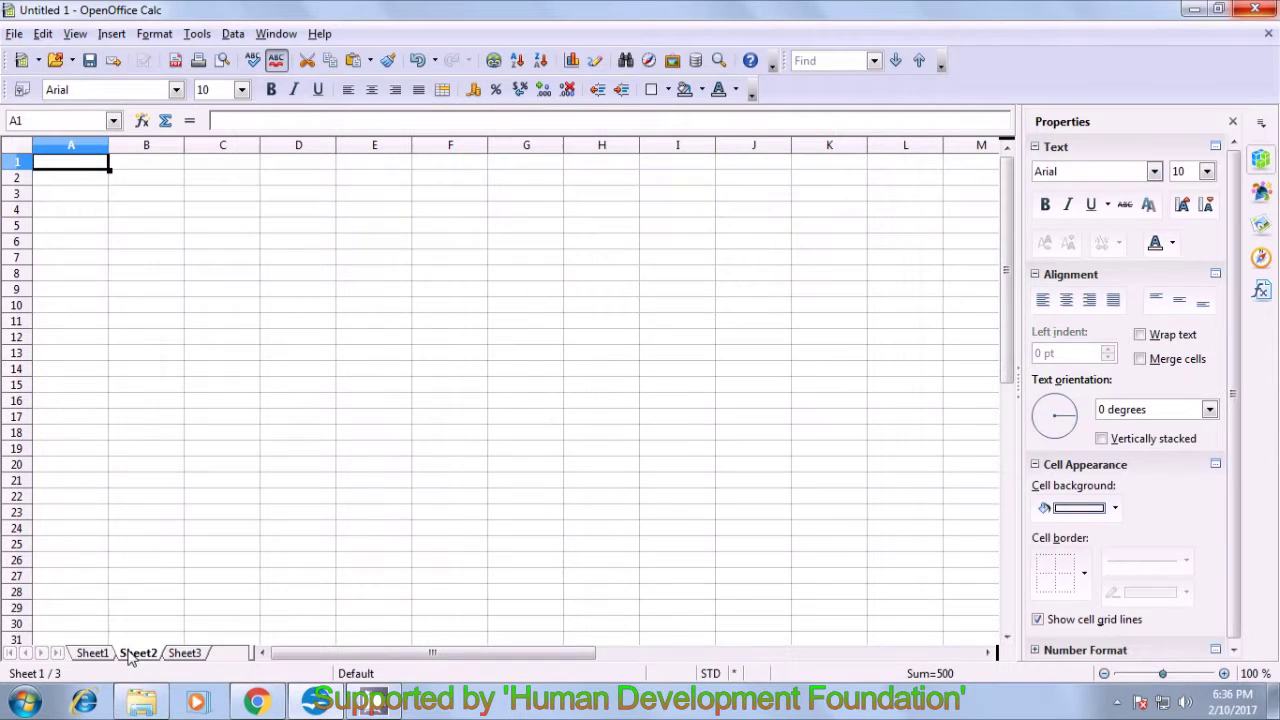
left_click(168, 199)
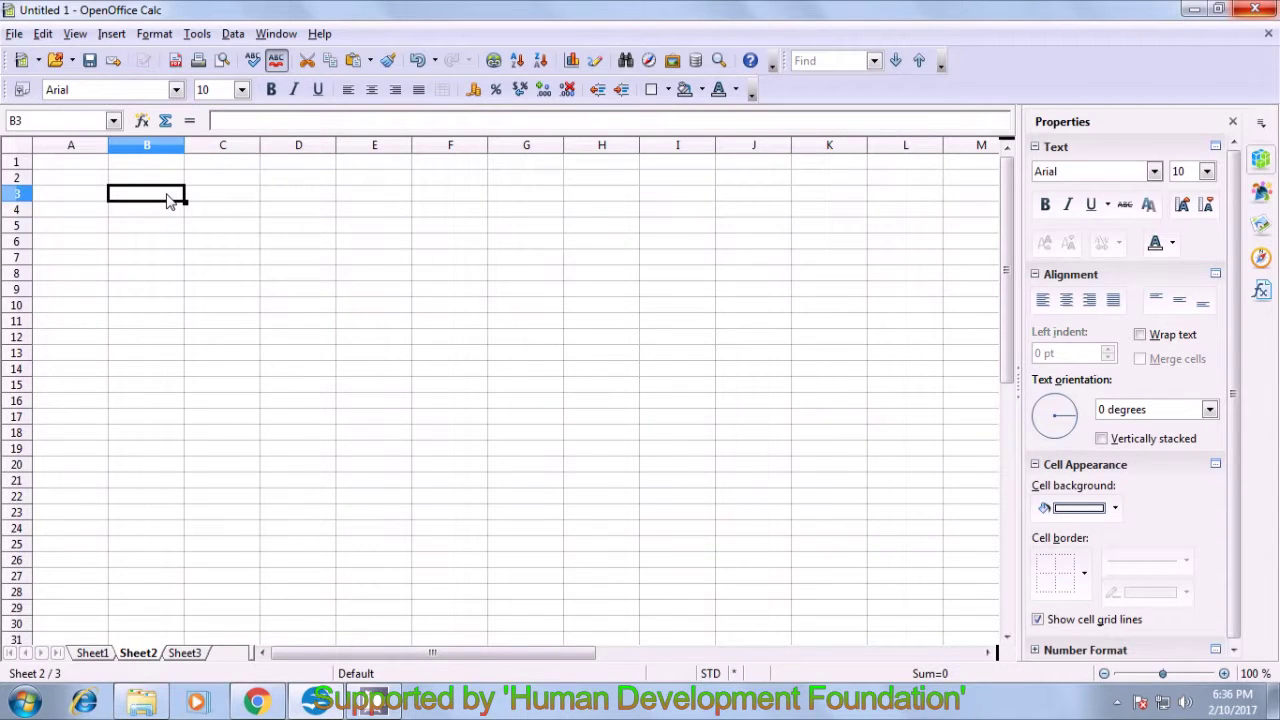
key("ctrl+v")
left_click(154, 277)
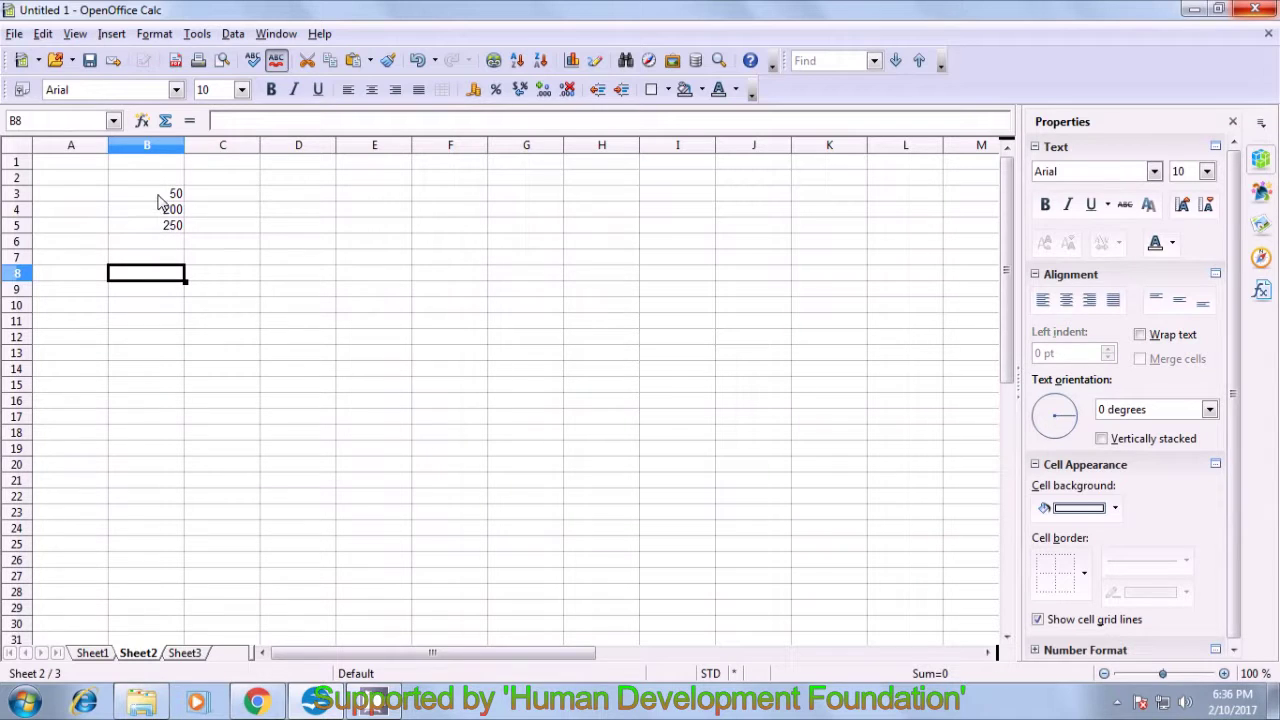
left_click_drag(157, 197, 163, 229)
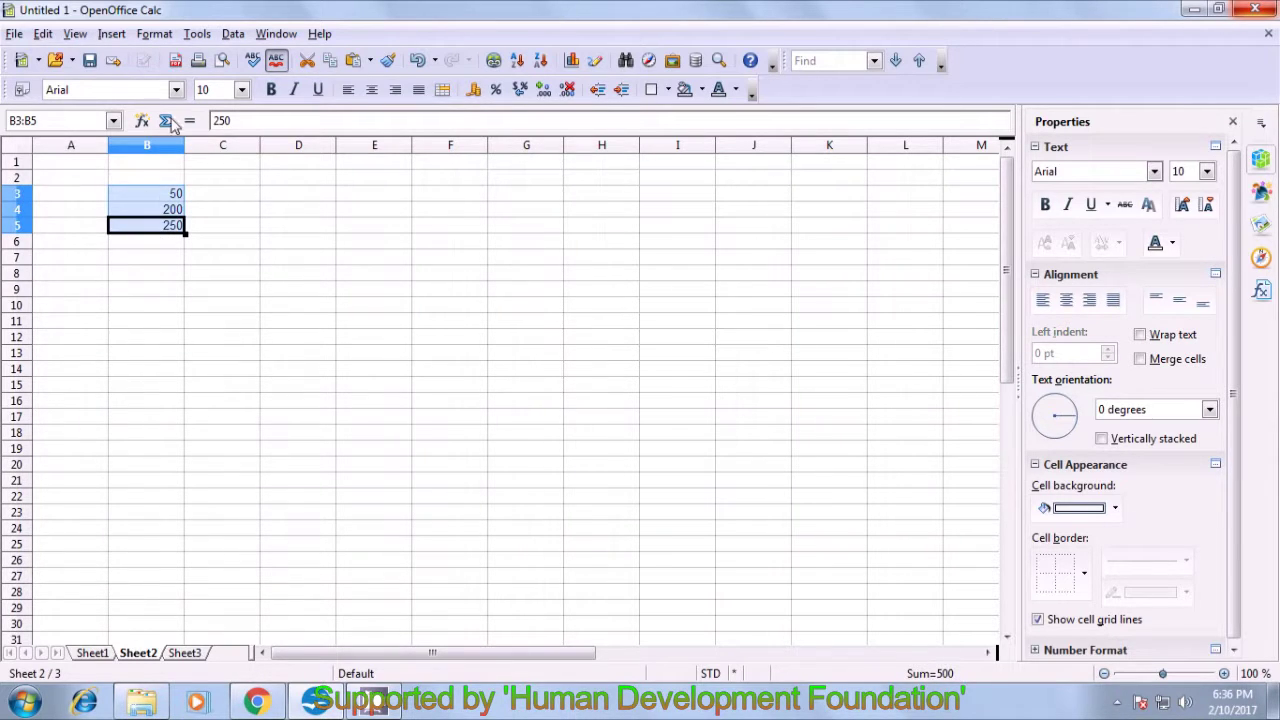
- Create a scenario named update1 from the selected B3:B5 values
left_click(196, 34)
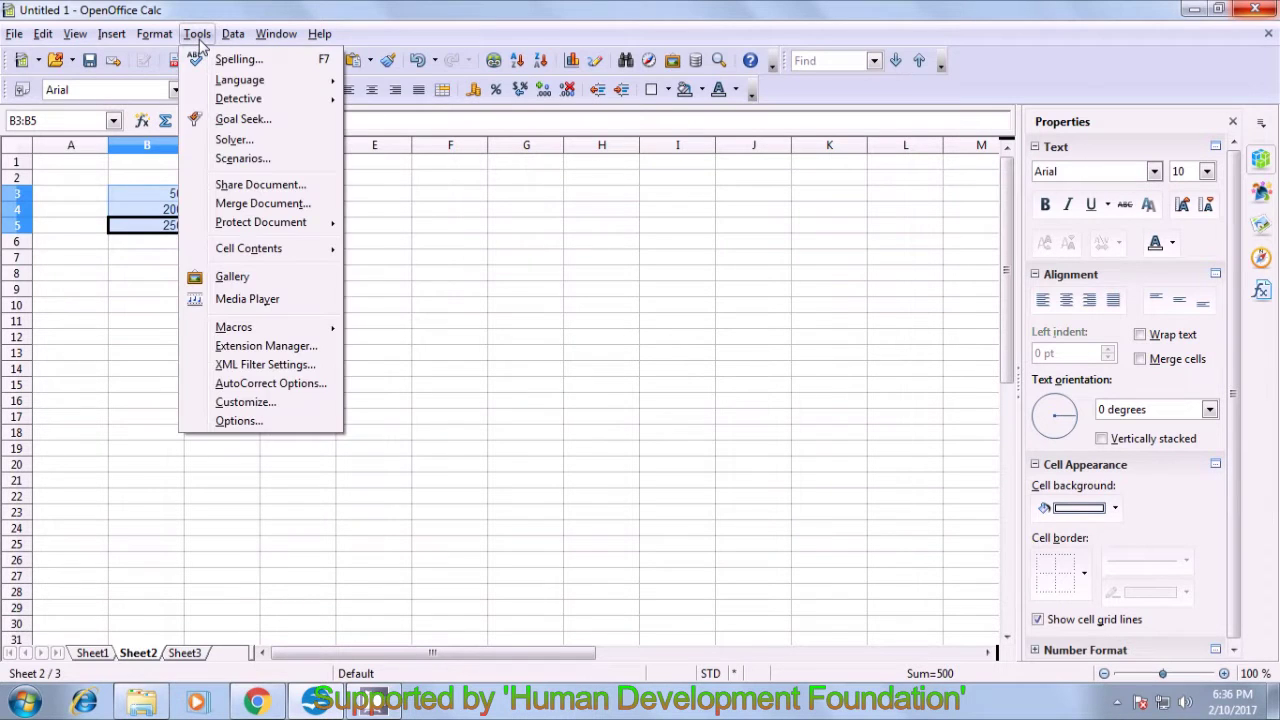
left_click(232, 159)
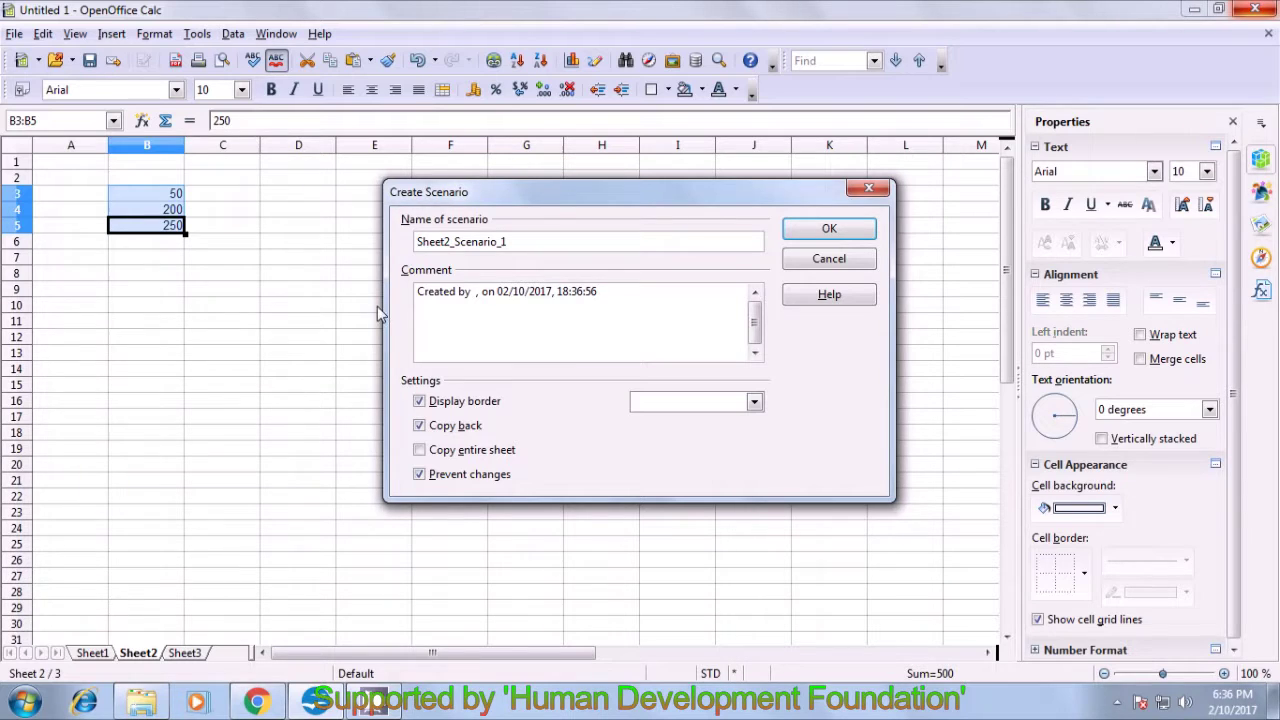
left_click(520, 243)
key("BackSpace")
key("BackSpace")
key("BackSpace")
key("BackSpace")
key("BackSpace")
key("BackSpace")
key("BackSpace")
key("BackSpace")
key("BackSpace")
key("BackSpace")
key("BackSpace")
key("BackSpace")
key("BackSpace")
key("BackSpace")
key("BackSpace")
key("BackSpace")
key("BackSpace")
type("update 1")
key("BackSpace")
key("BackSpace")
type("1")
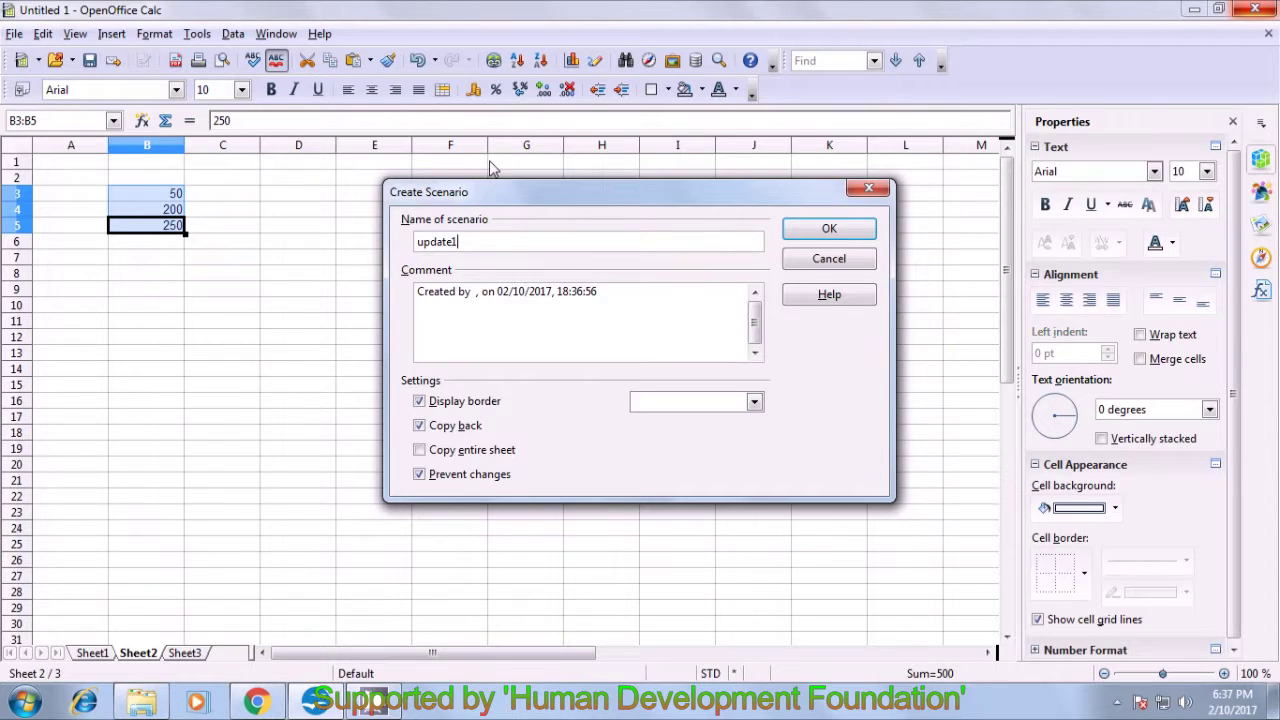
left_click(808, 238)
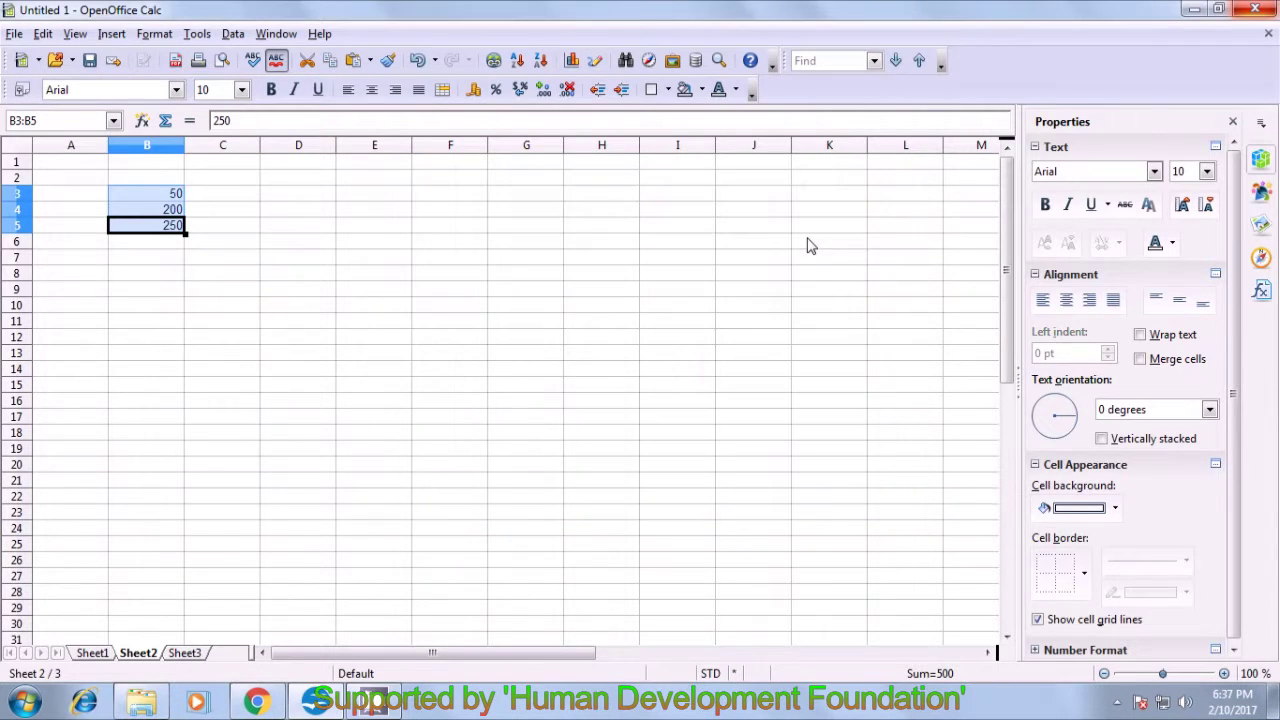
left_click(390, 242)
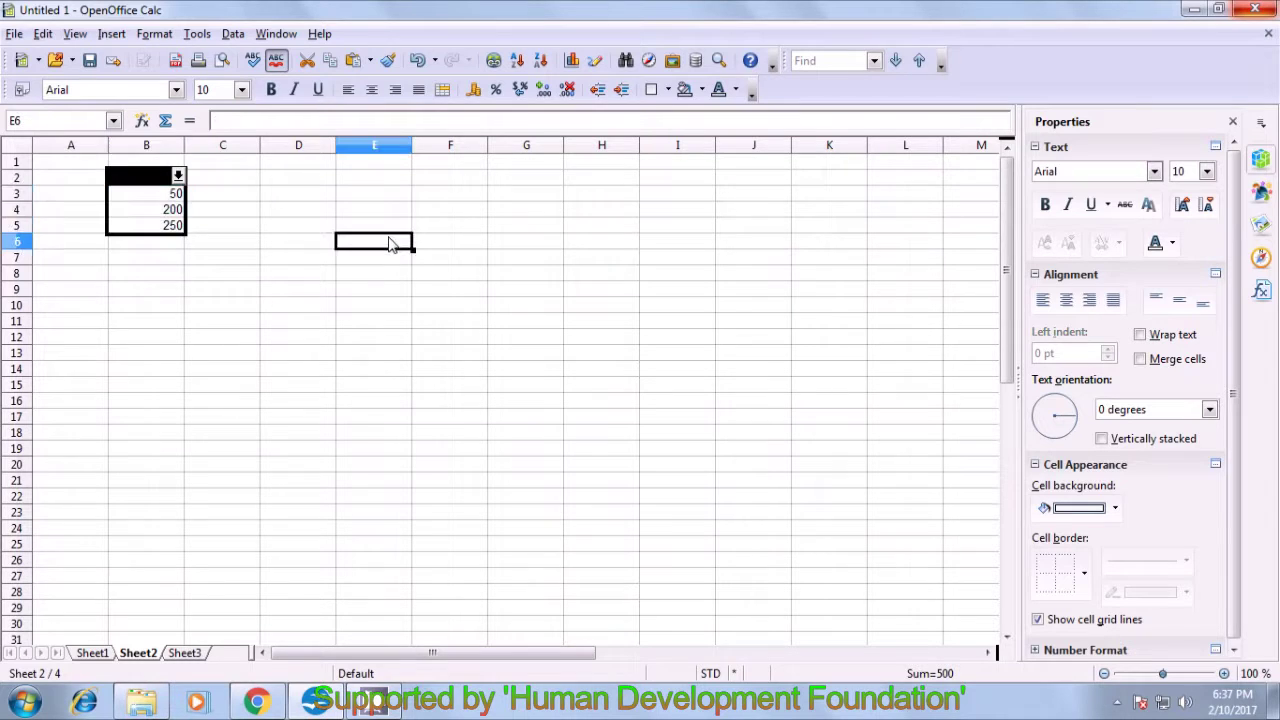
left_click(178, 176)
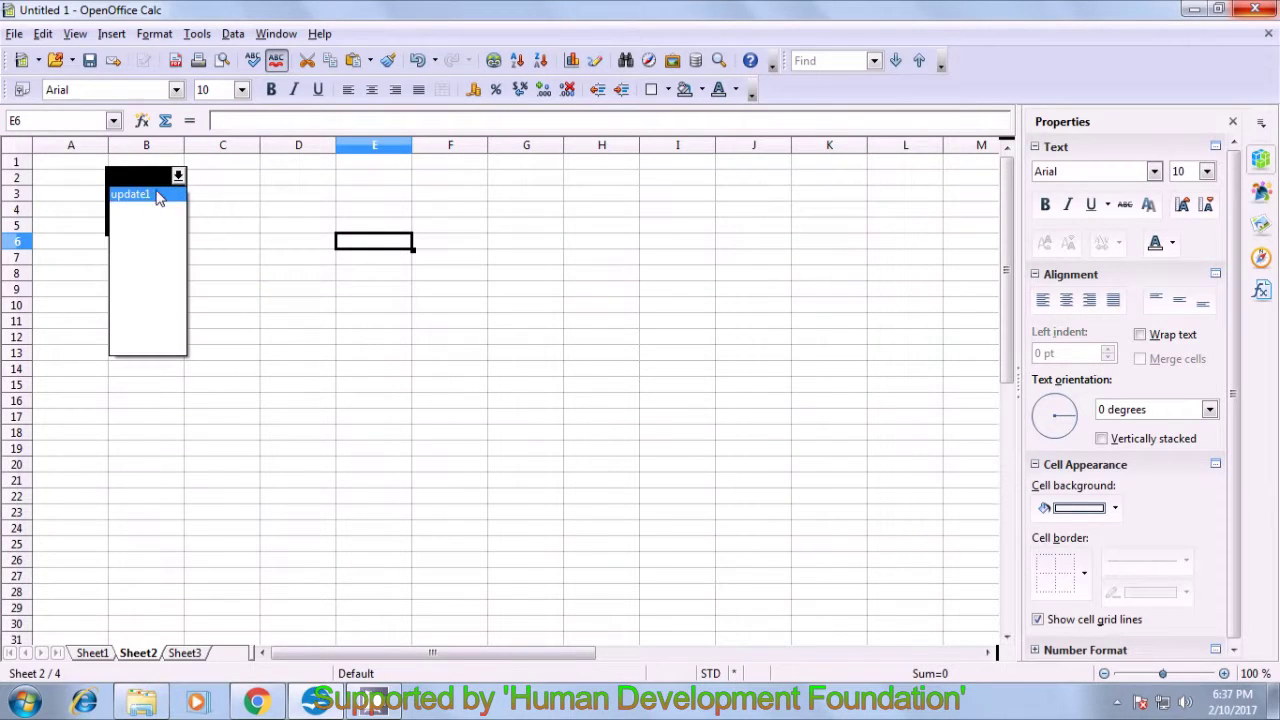
left_click(170, 196)
left_click_drag(150, 197, 155, 228)
left_click(155, 260)
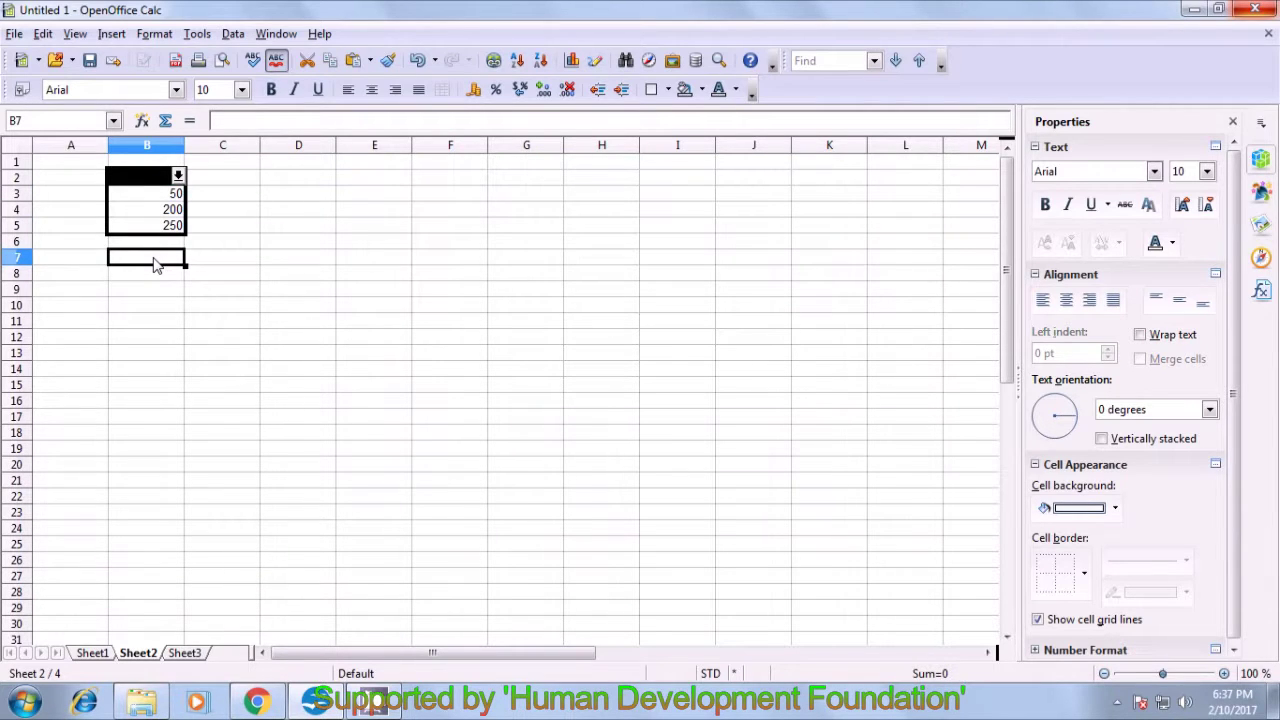
left_click(157, 199)
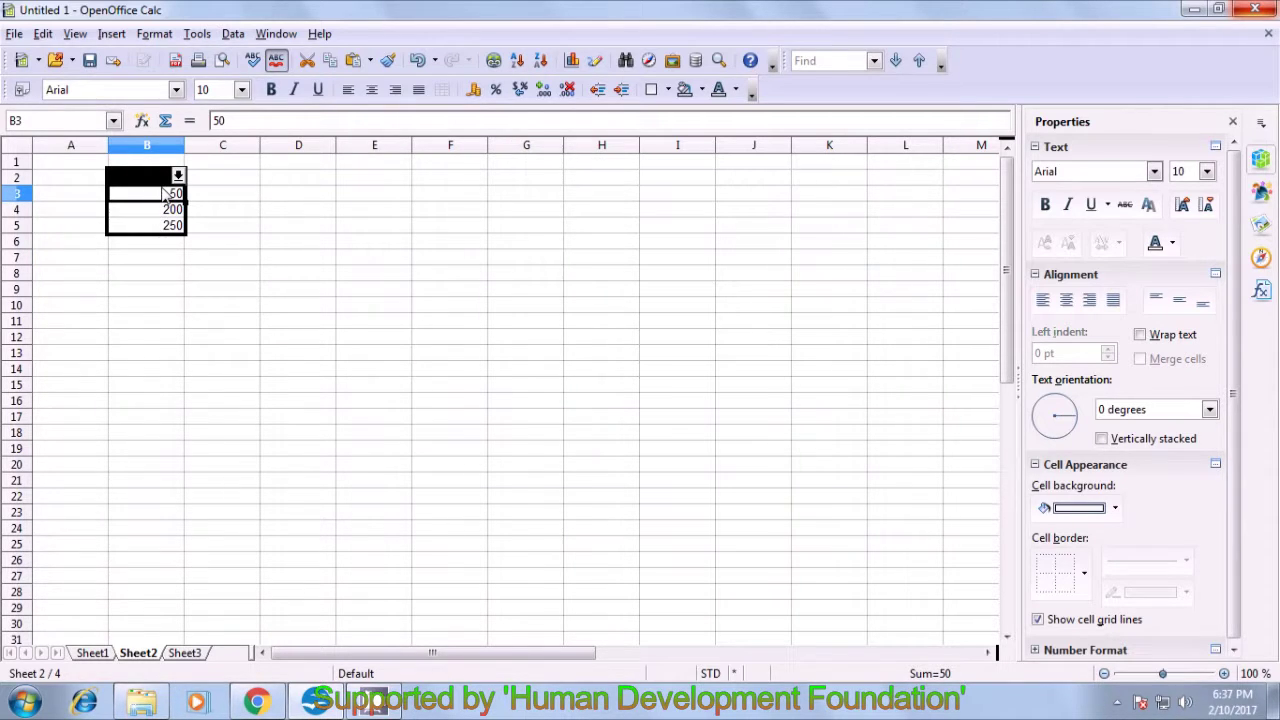
left_click_drag(168, 167, 163, 225)
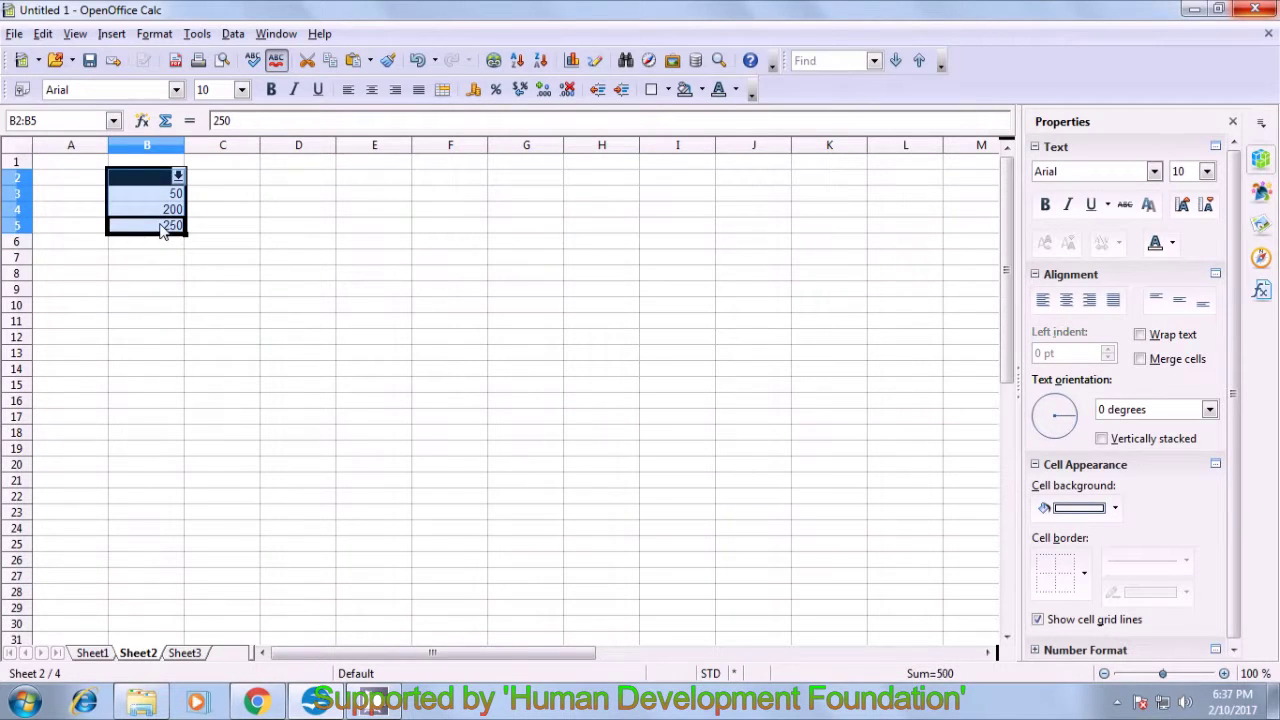
- Create a second scenario named update2 from the B2:B5 selection
left_click(197, 36)
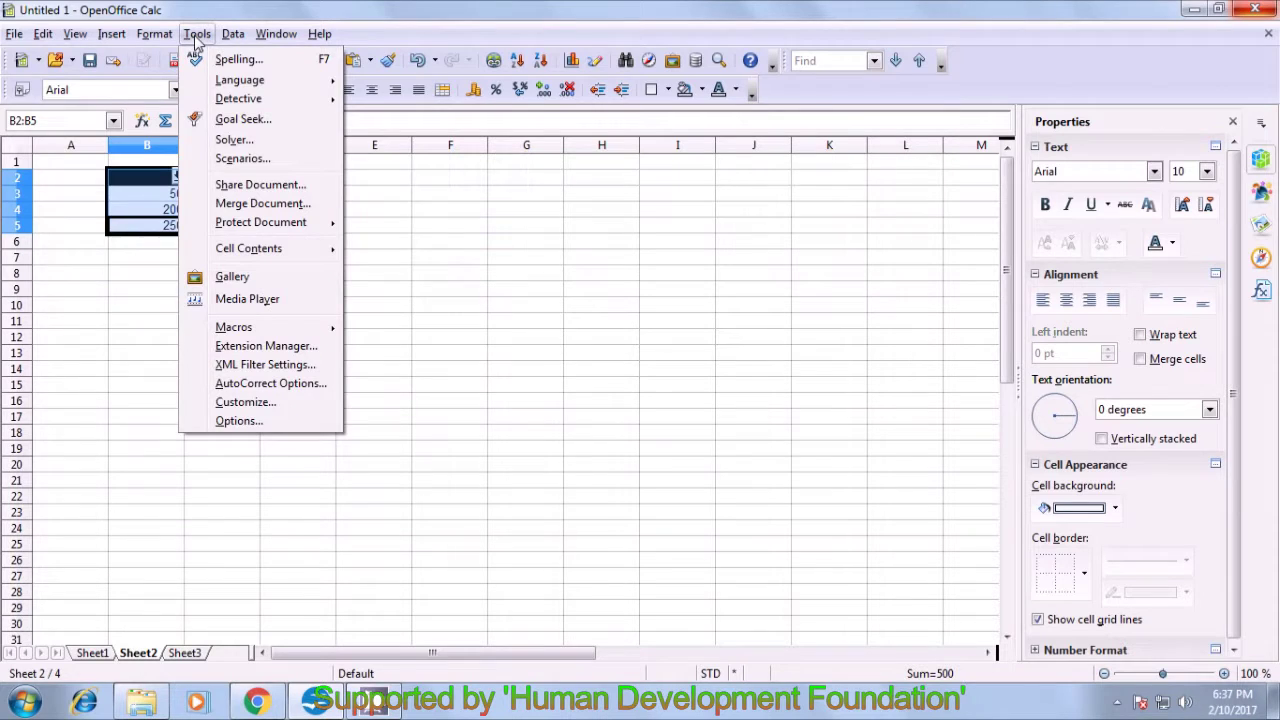
left_click(238, 159)
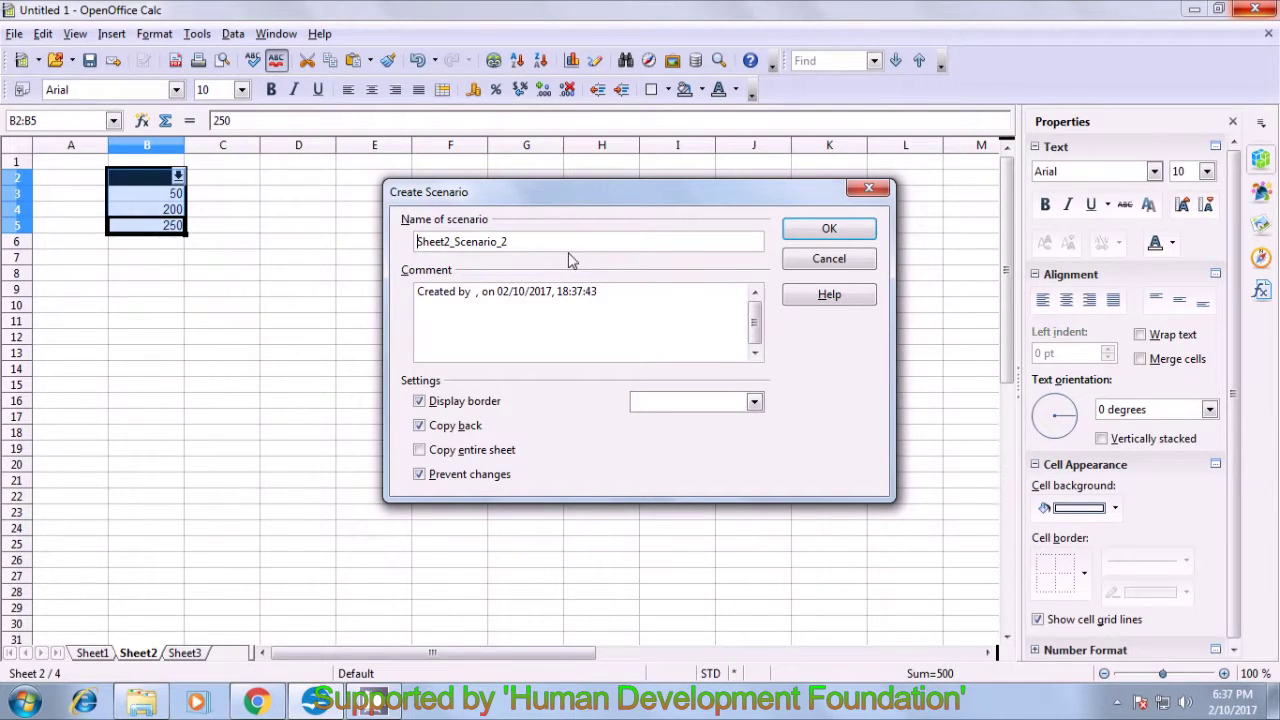
key("BackSpace")
key("BackSpace")
key("BackSpace")
key("BackSpace")
key("BackSpace")
key("BackSpace")
key("BackSpace")
key("BackSpace")
key("BackSpace")
key("BackSpace")
key("BackSpace")
key("BackSpace")
key("BackSpace")
key("BackSpace")
key("BackSpace")
key("BackSpace")
key("BackSpace")
type("update")
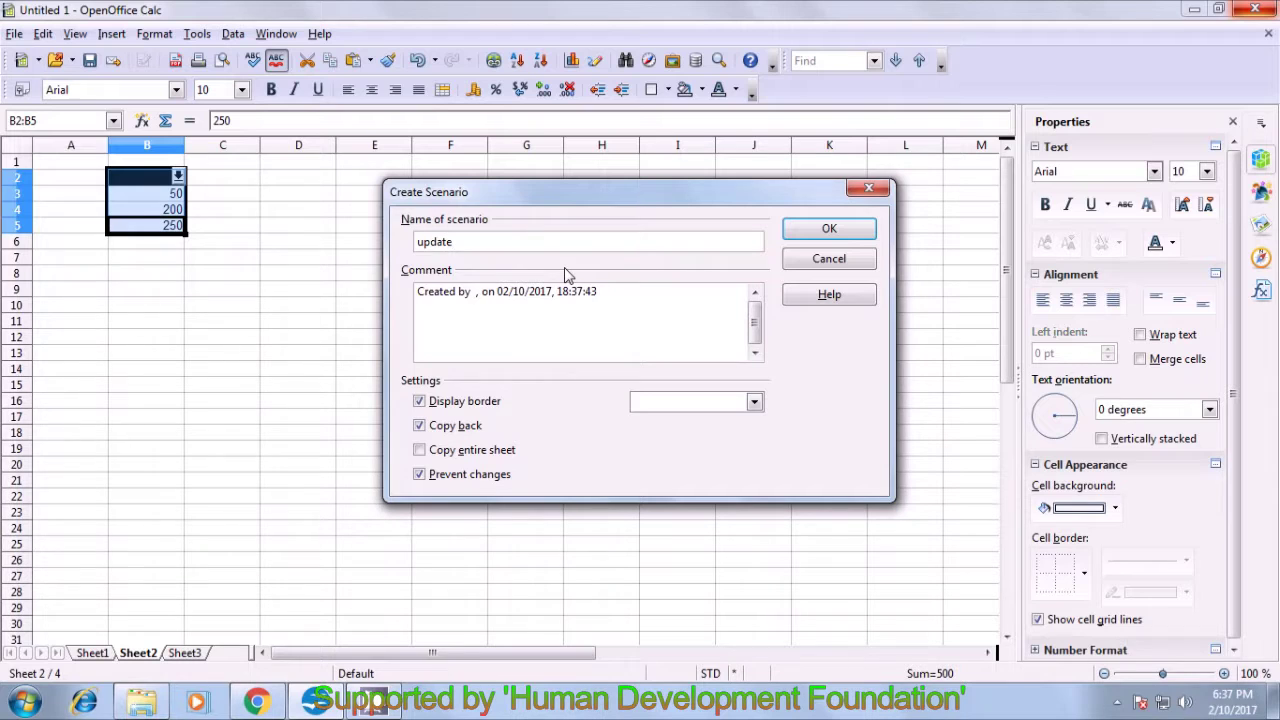
type("2")
left_click(795, 234)
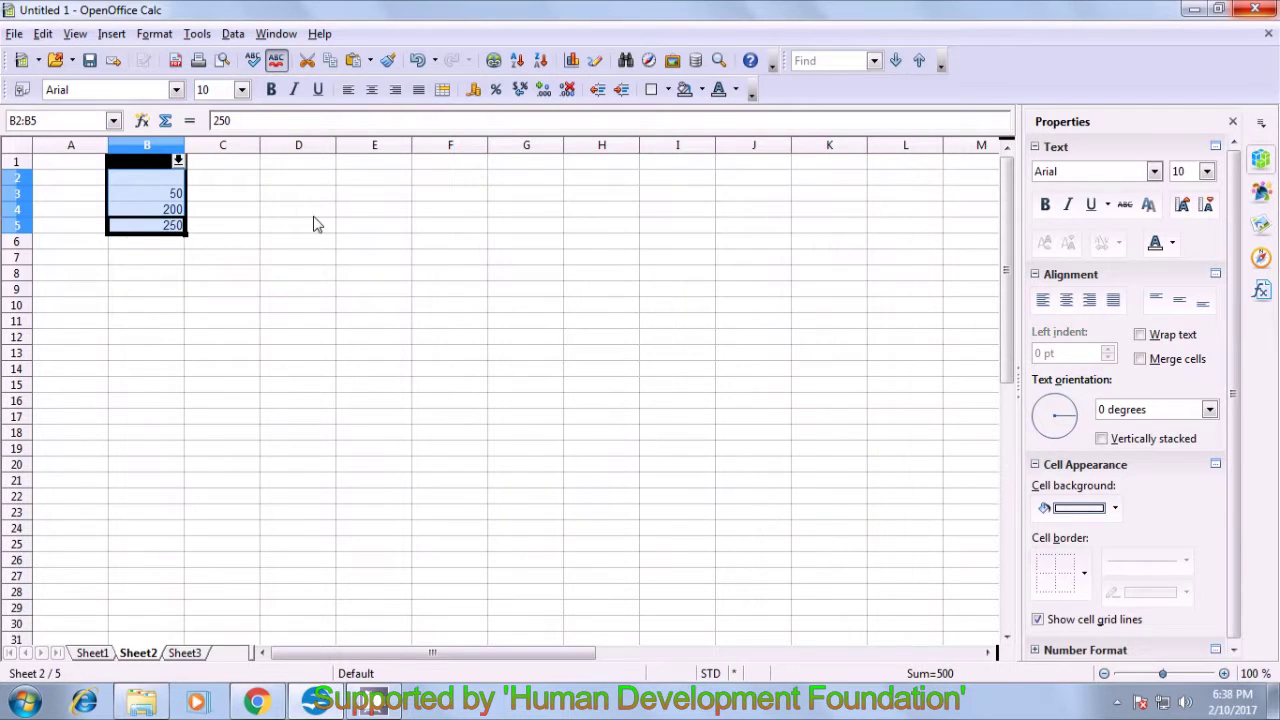
- Clear the 50 from cell B3
left_click(115, 290)
left_click(153, 200)
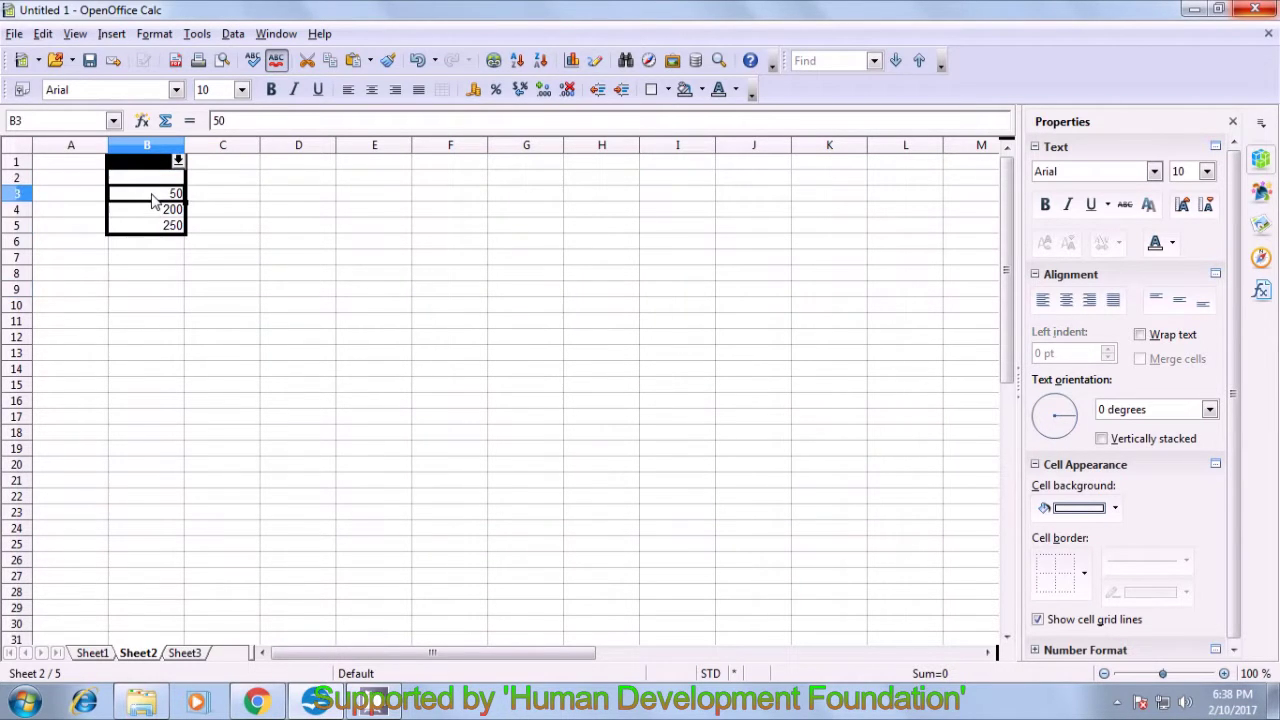
key("Delete")
- Enter a, b and c into cells B3, B4 and B5
type("56")
key("BackSpace")
key("BackSpace")
type("a")
key("Return")
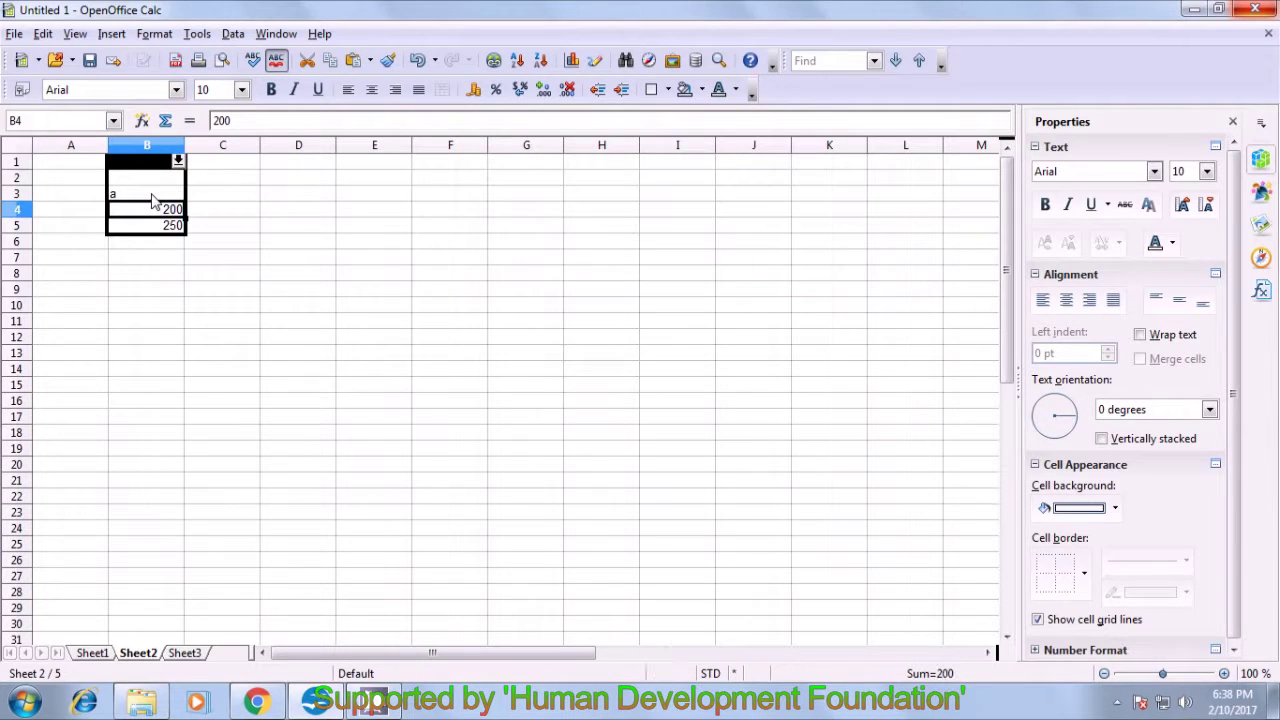
type("b")
key("Return")
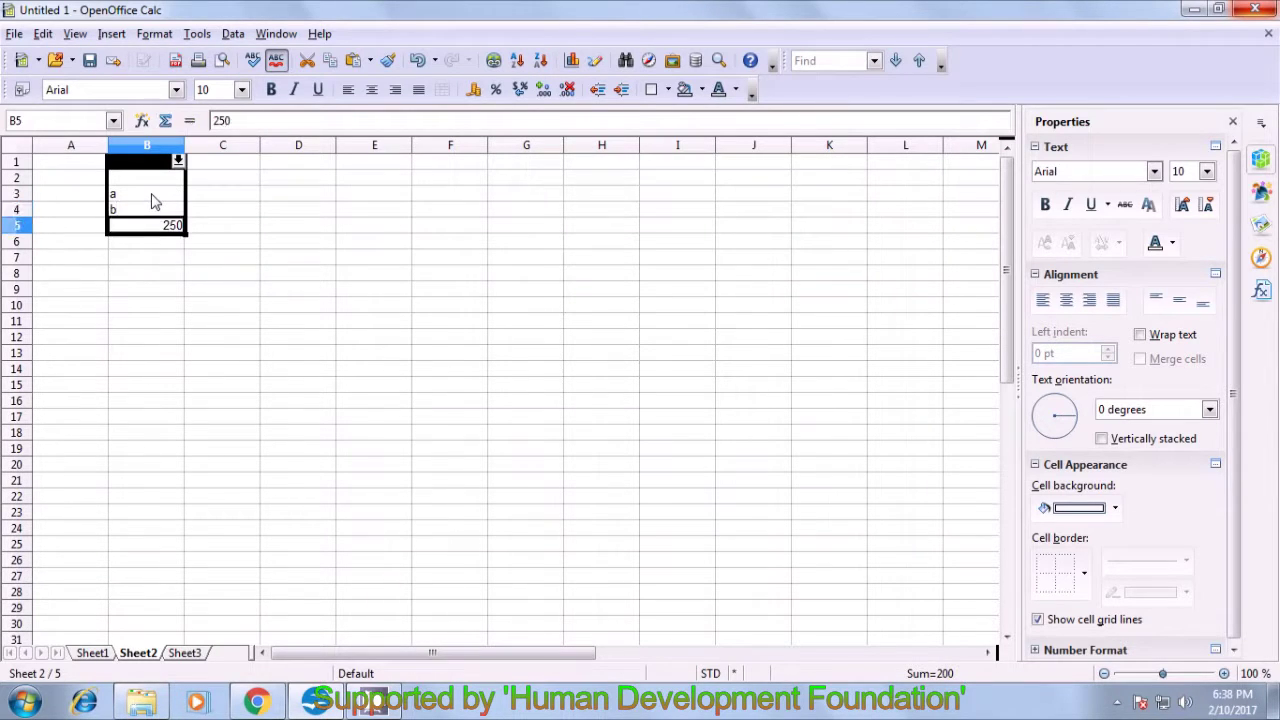
type("c")
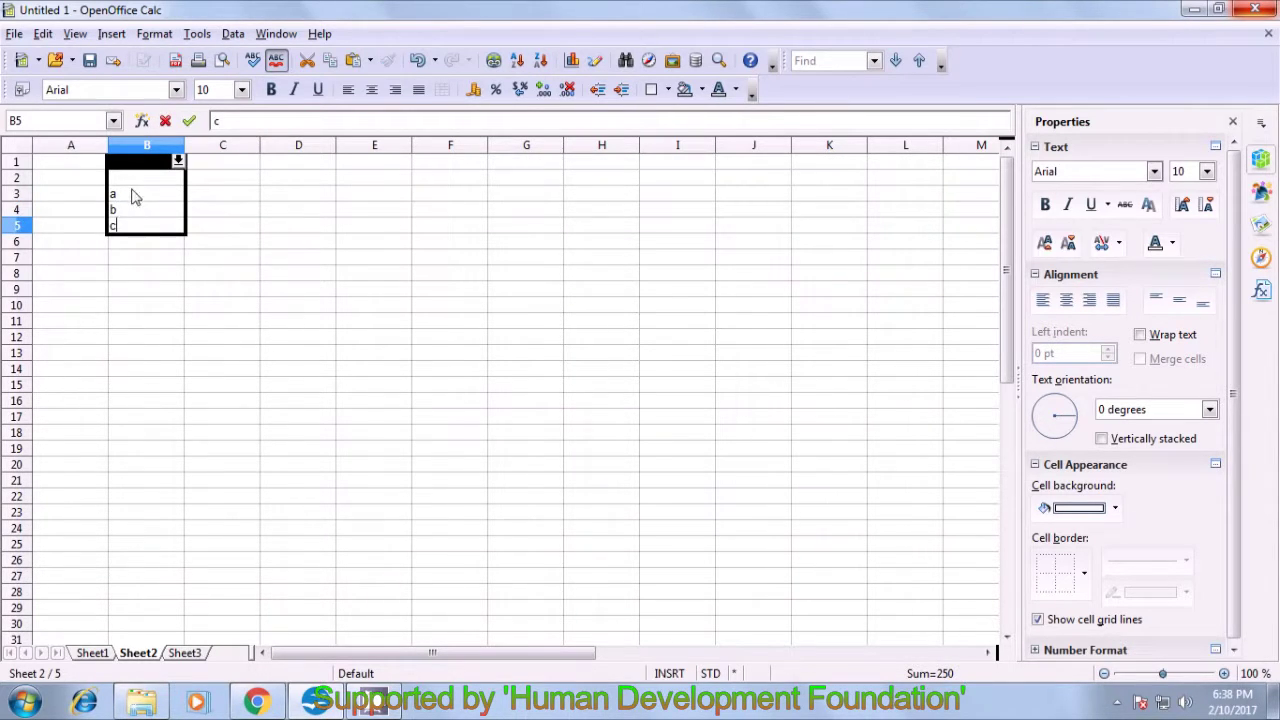
left_click(133, 288)
left_click(222, 228)
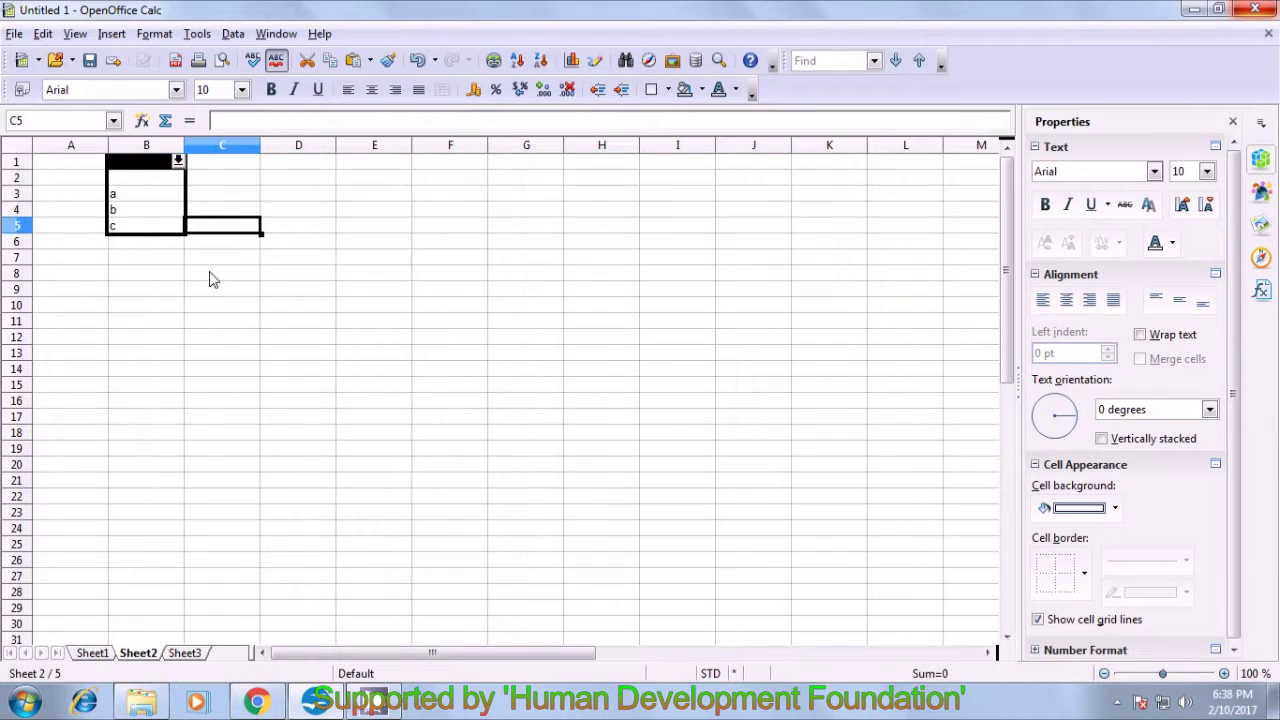
- Switch the scenario dropdown to update1, then back to update2
left_click(176, 149)
left_click(242, 214)
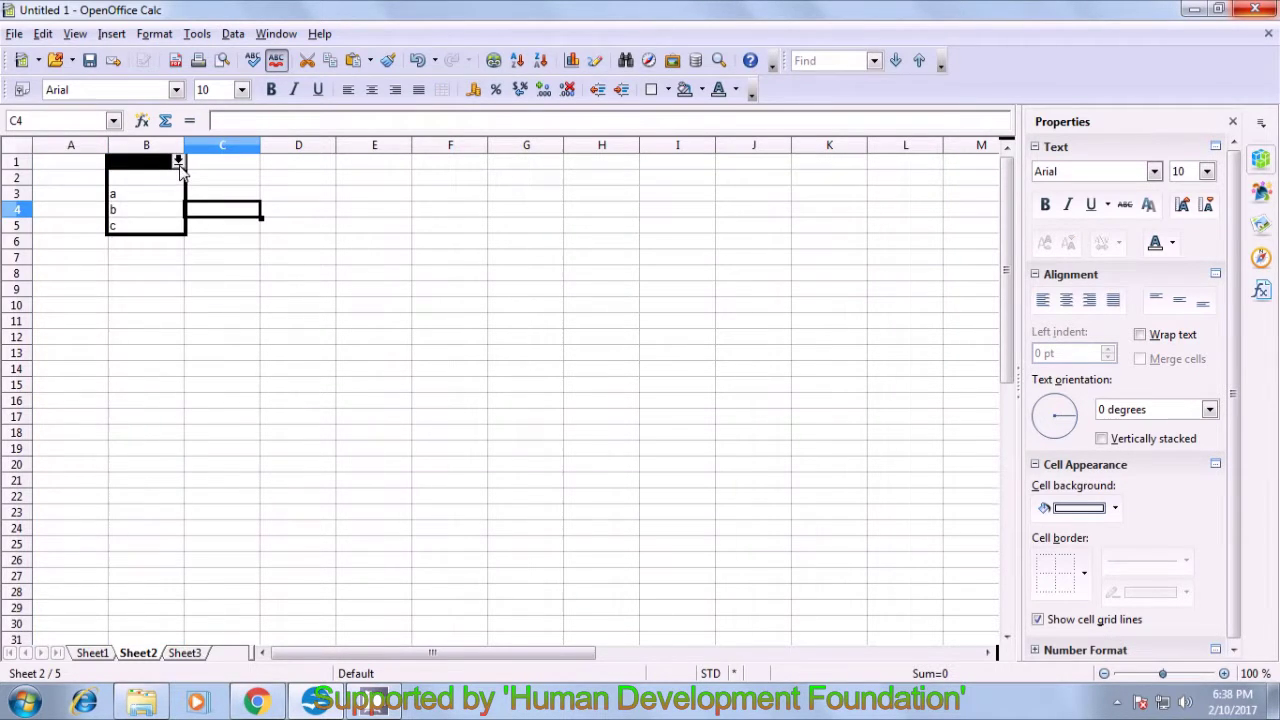
left_click(178, 162)
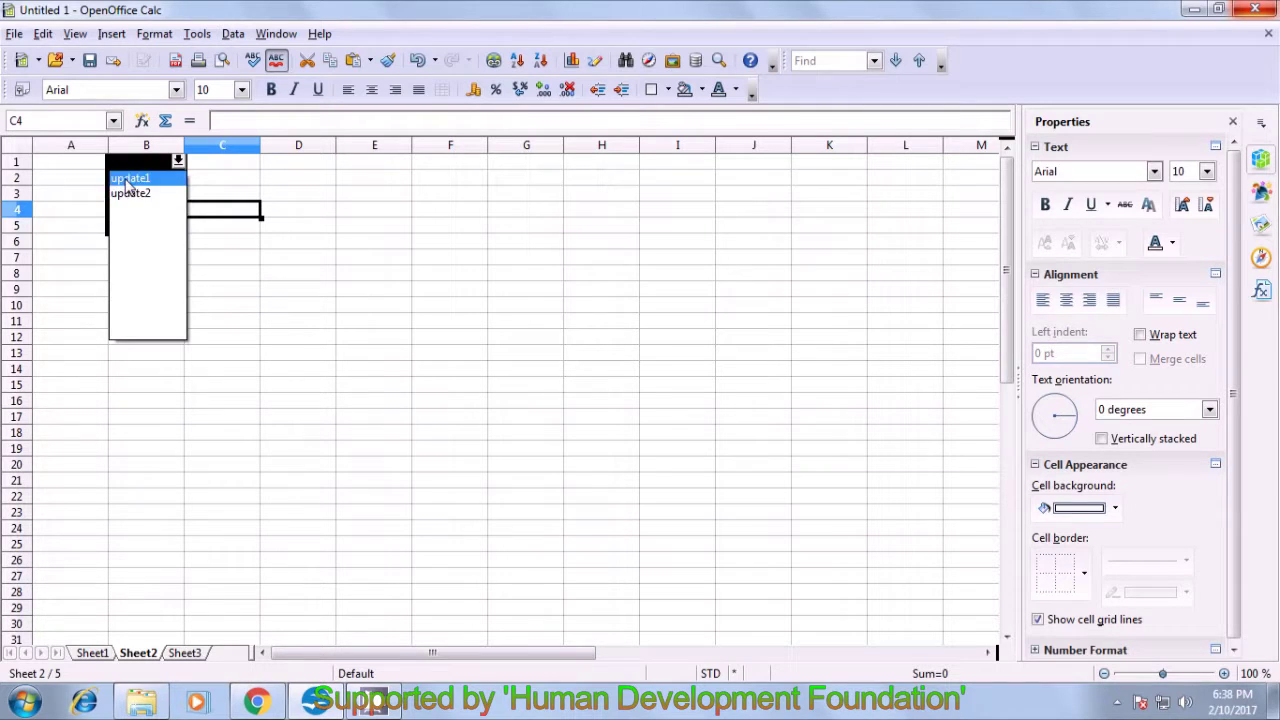
left_click(132, 180)
left_click(178, 161)
left_click(149, 194)
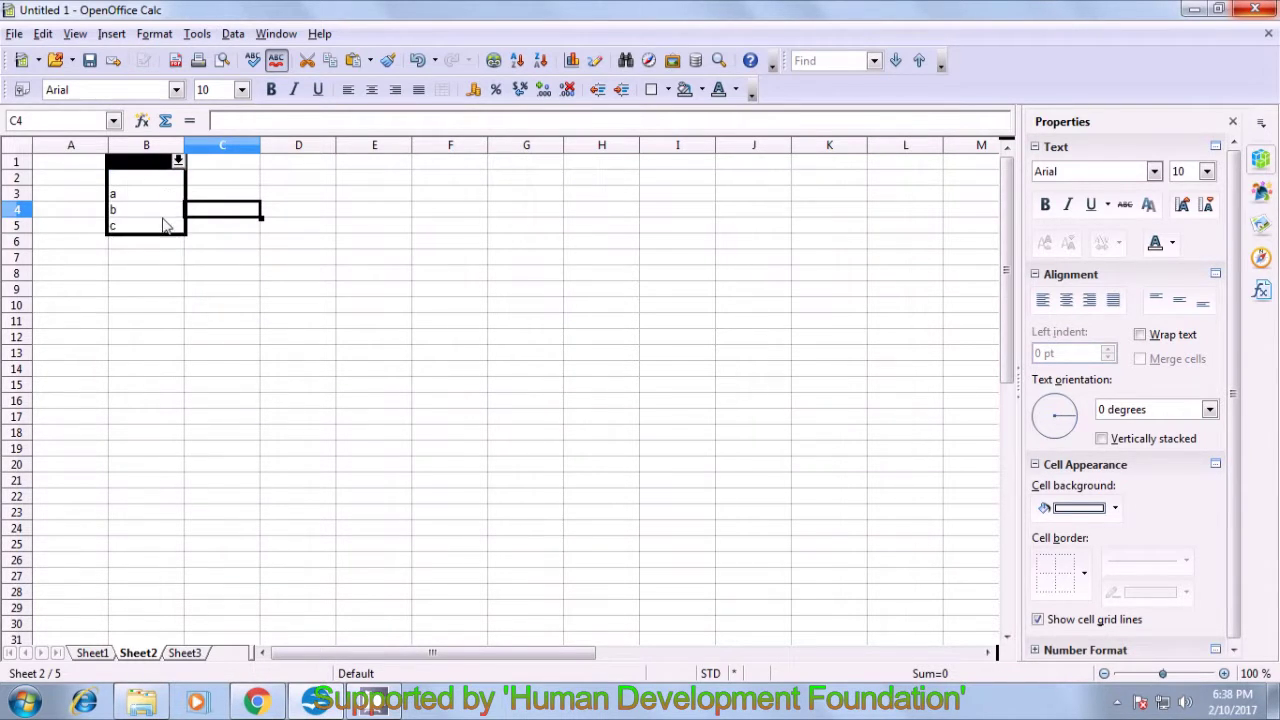
left_click(228, 246)
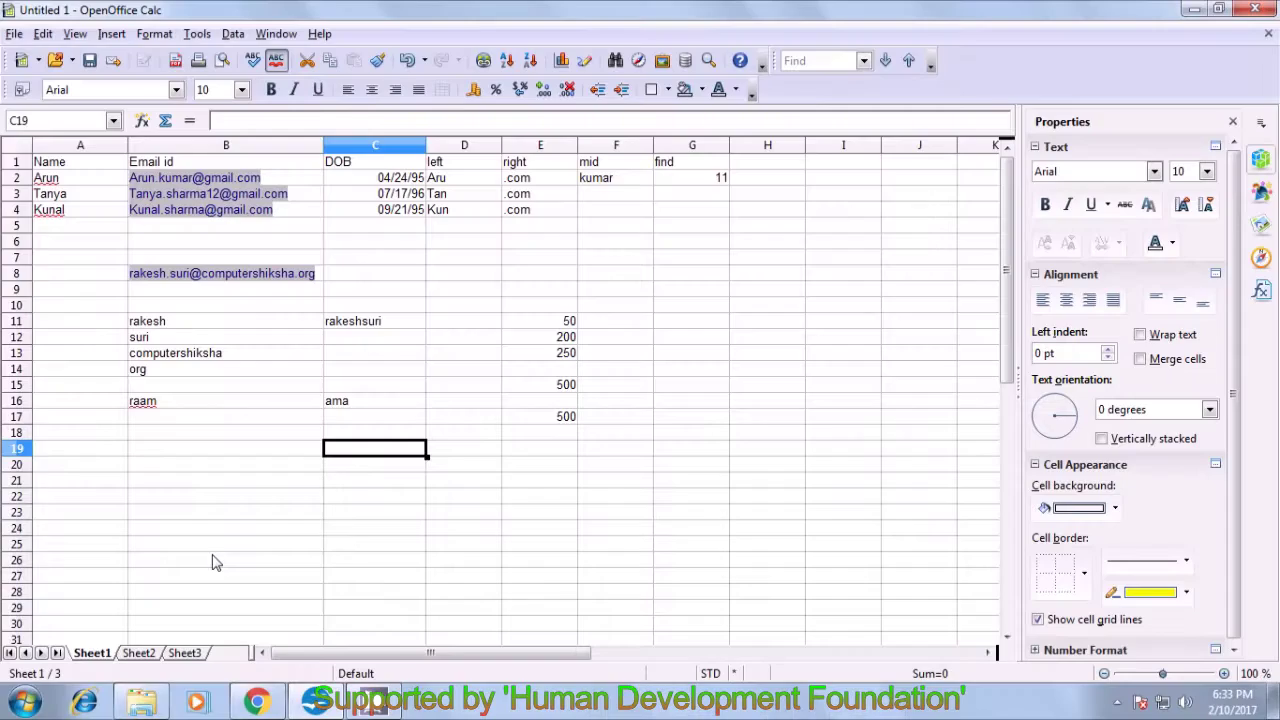
- Enter 50, 75 and 100 into C19, D19 and E19
type("50")
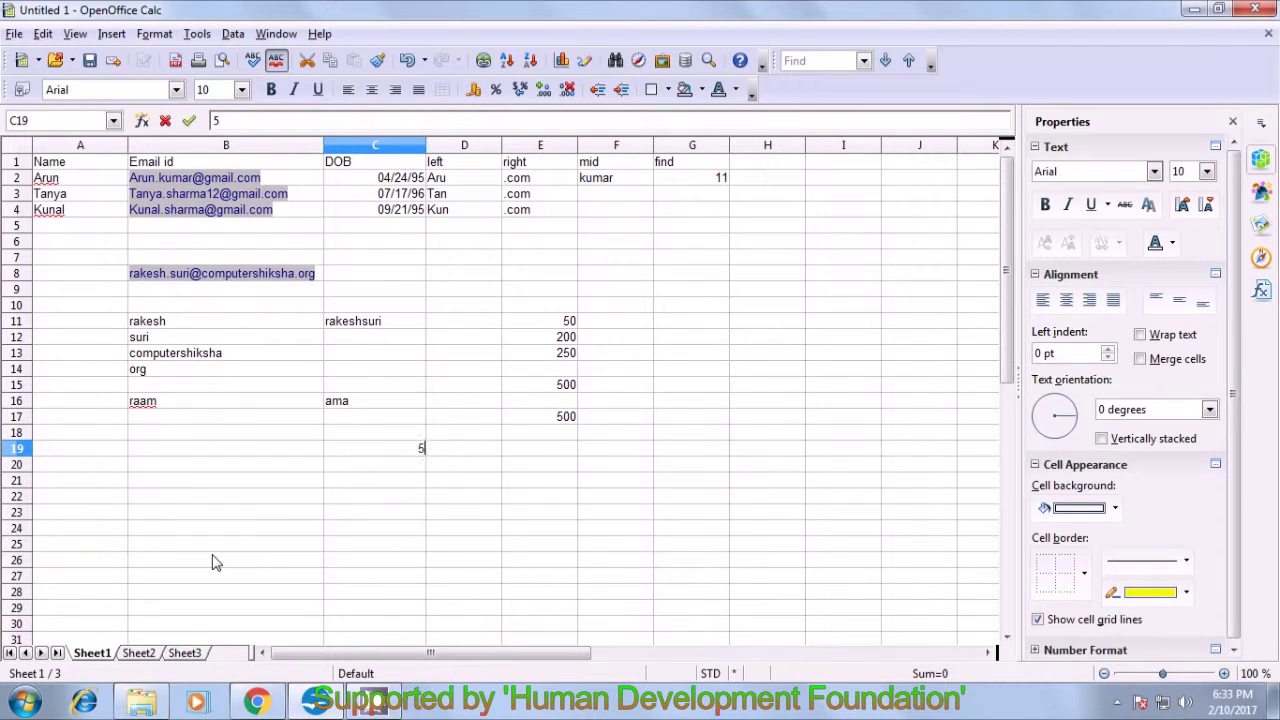
left_click(458, 449)
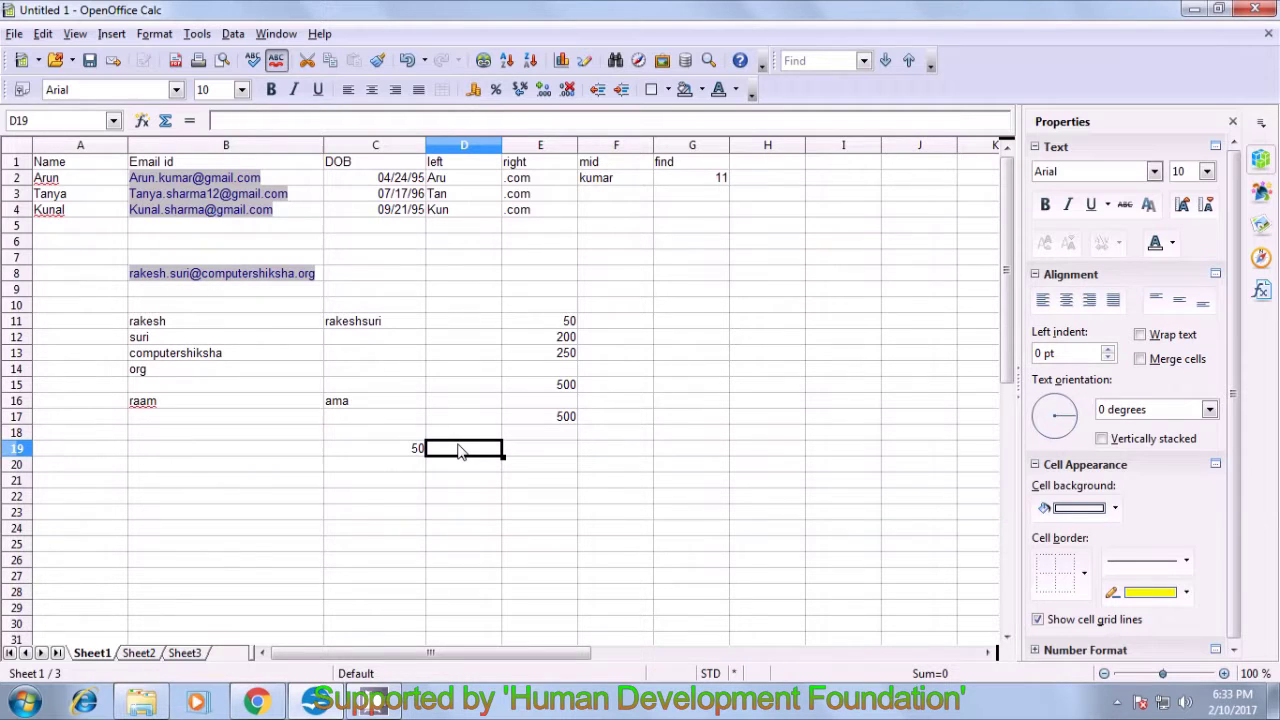
type("75")
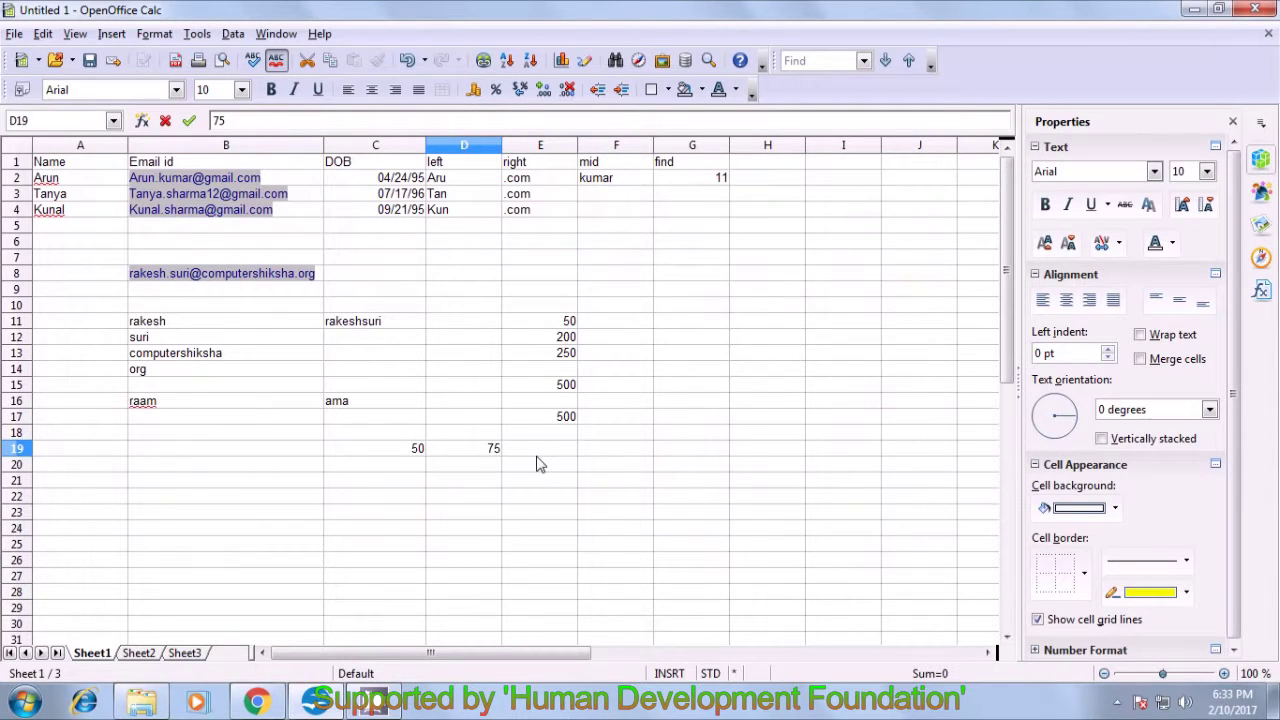
left_click(540, 459)
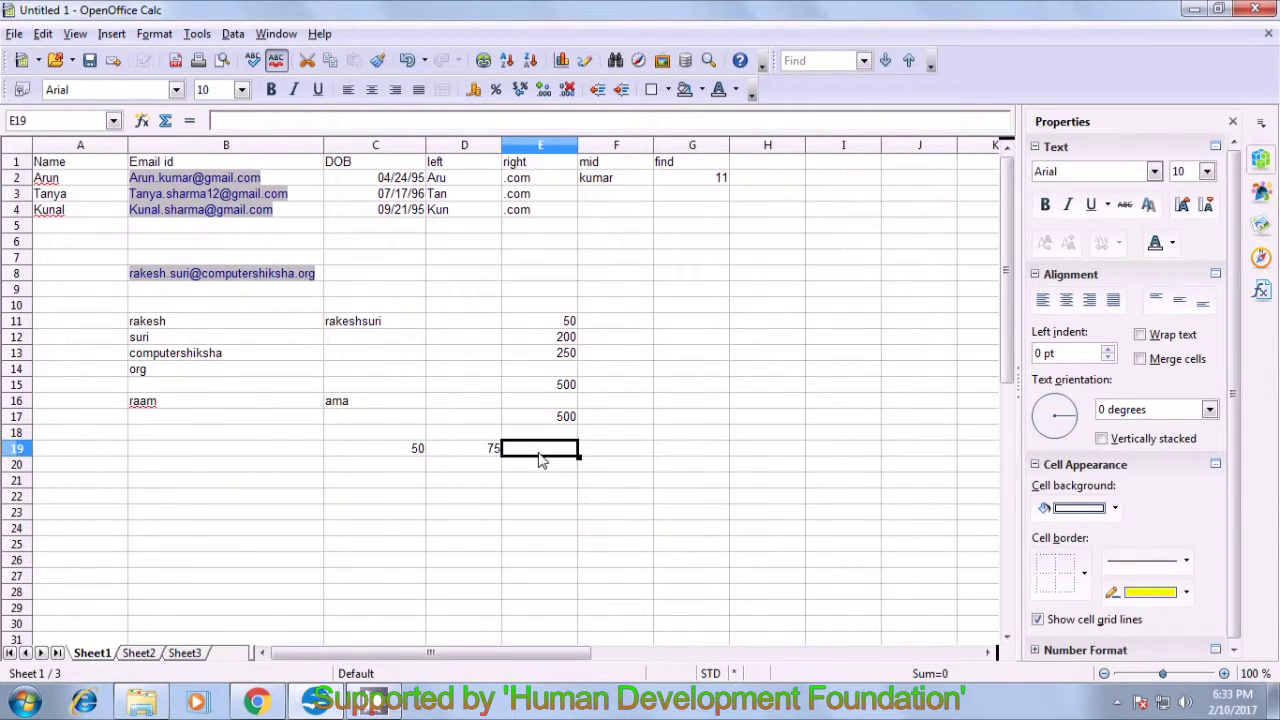
type("100")
left_click(397, 472)
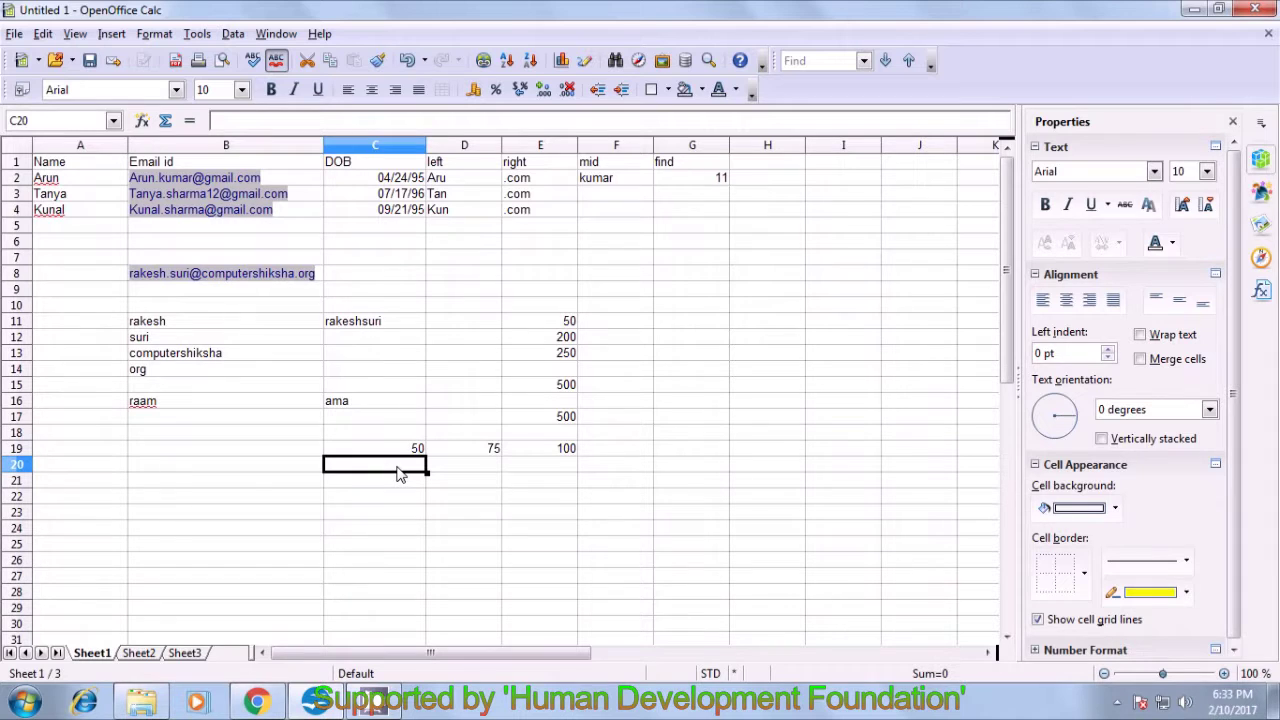
- Enter 125, 150 and 200 into C20, D20 and E20
type("125")
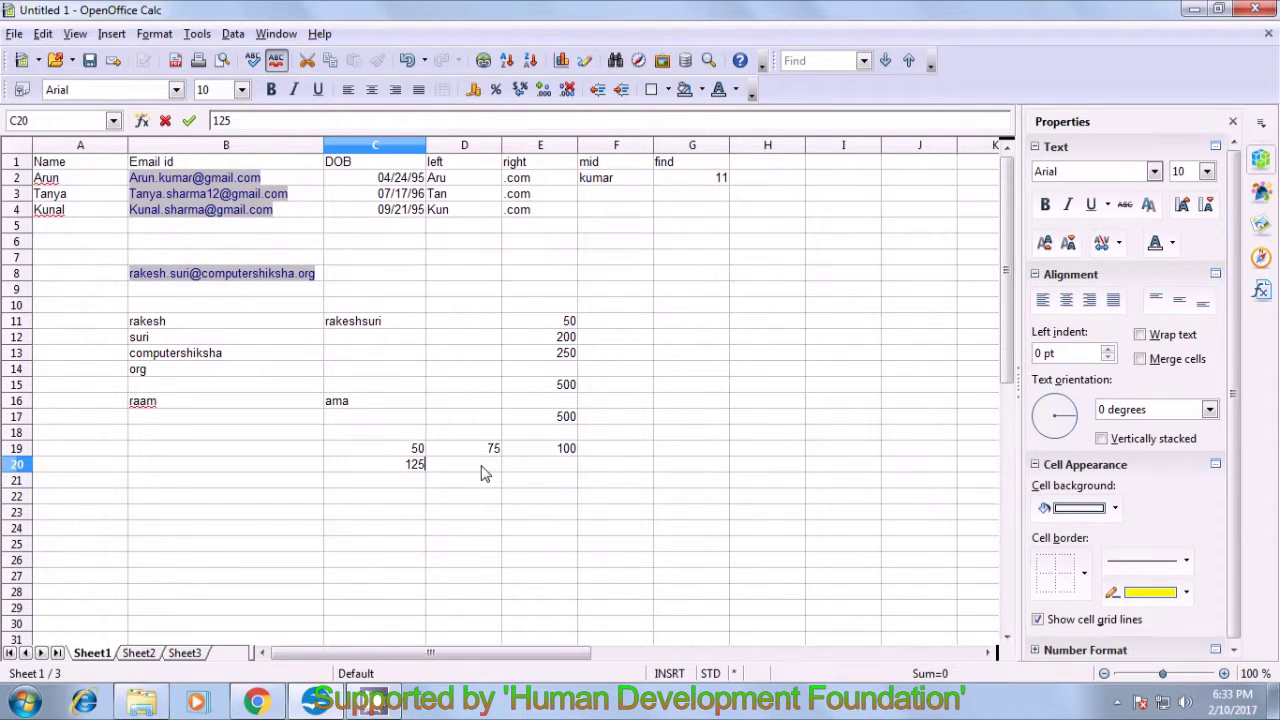
left_click(484, 471)
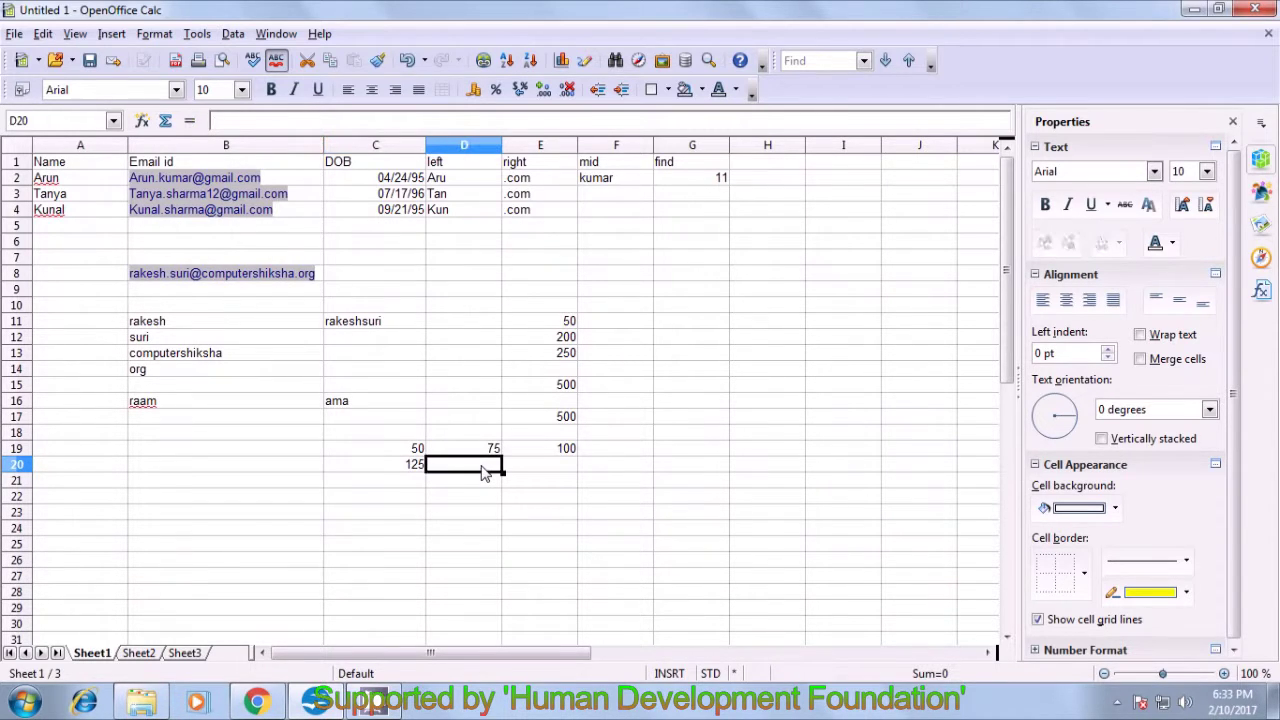
type("150")
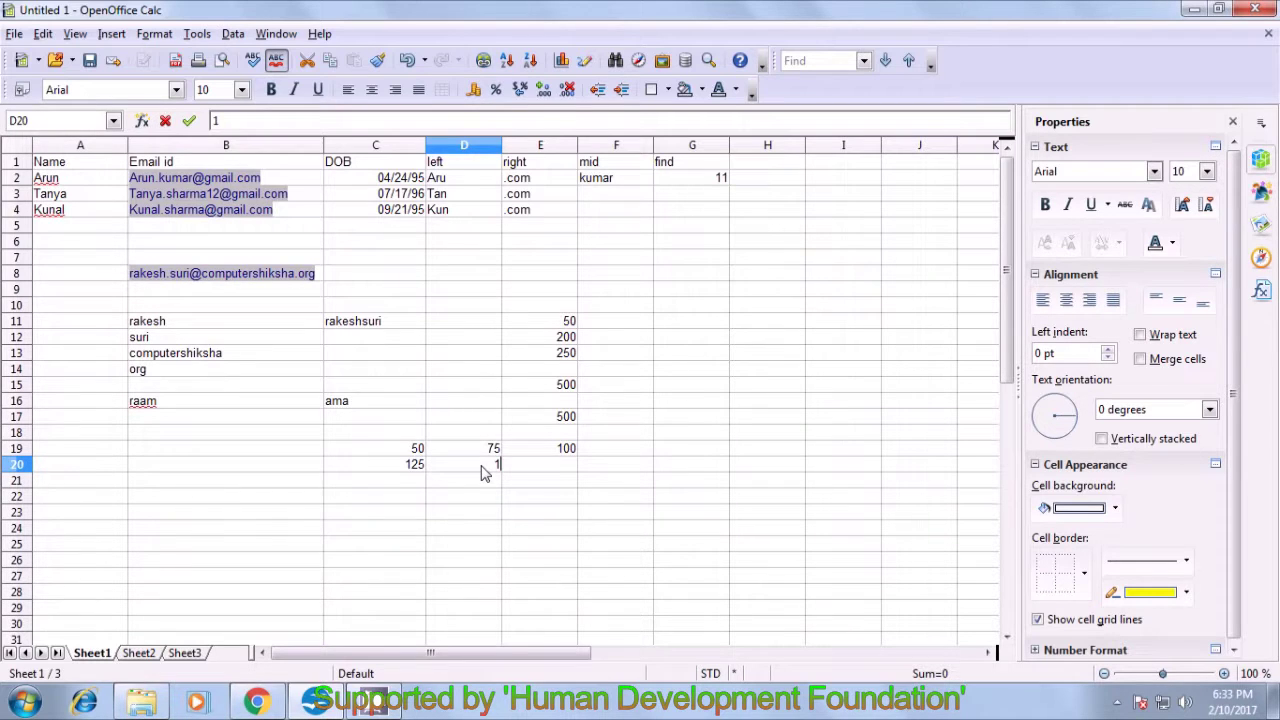
left_click(535, 476)
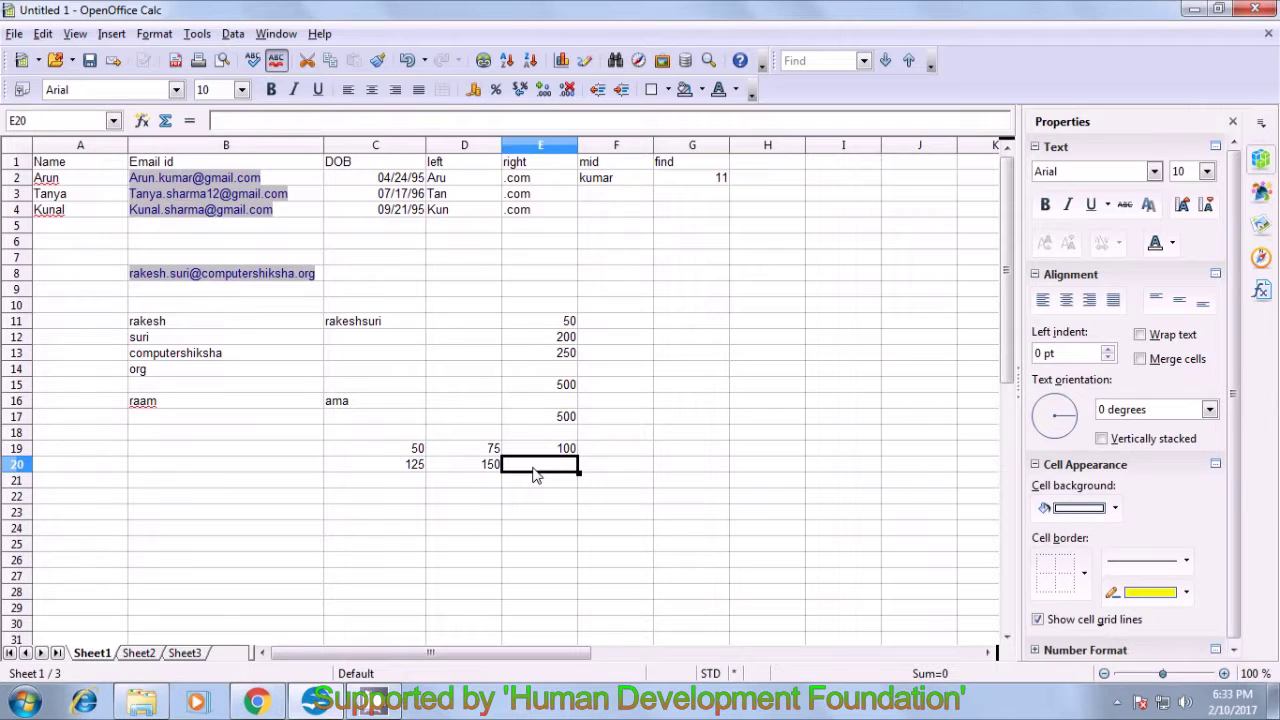
type("200")
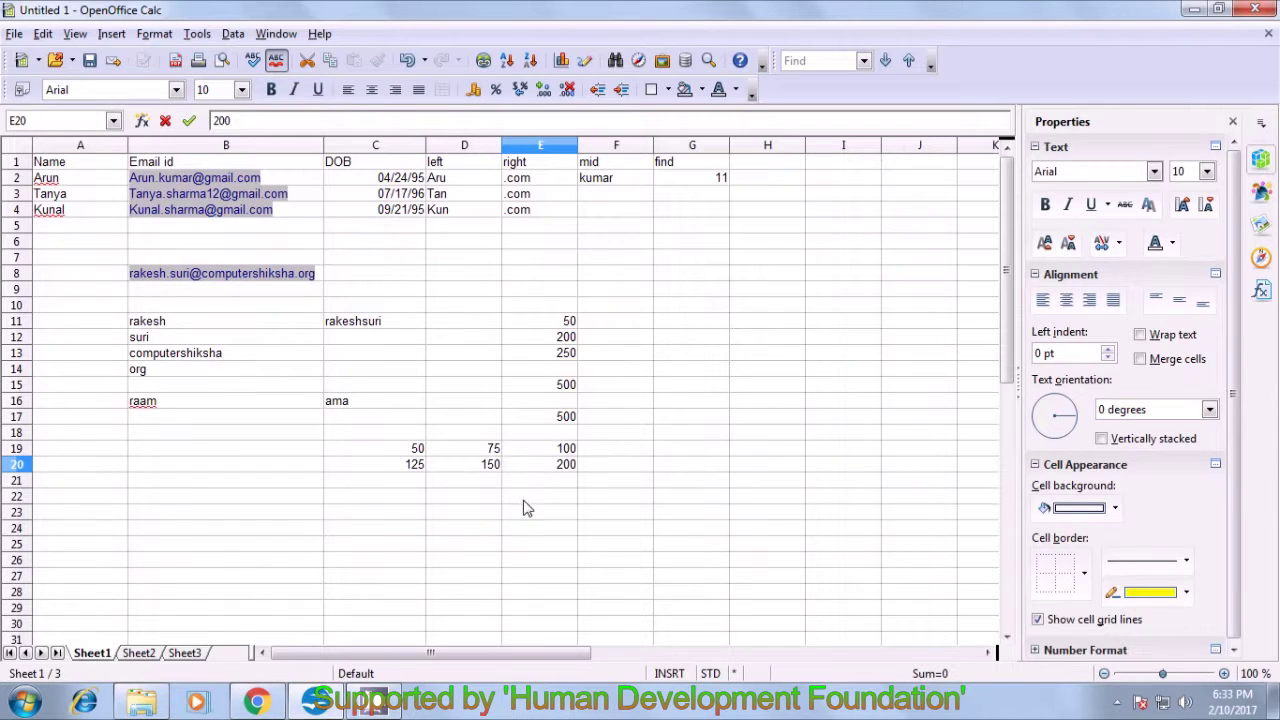
left_click(505, 501)
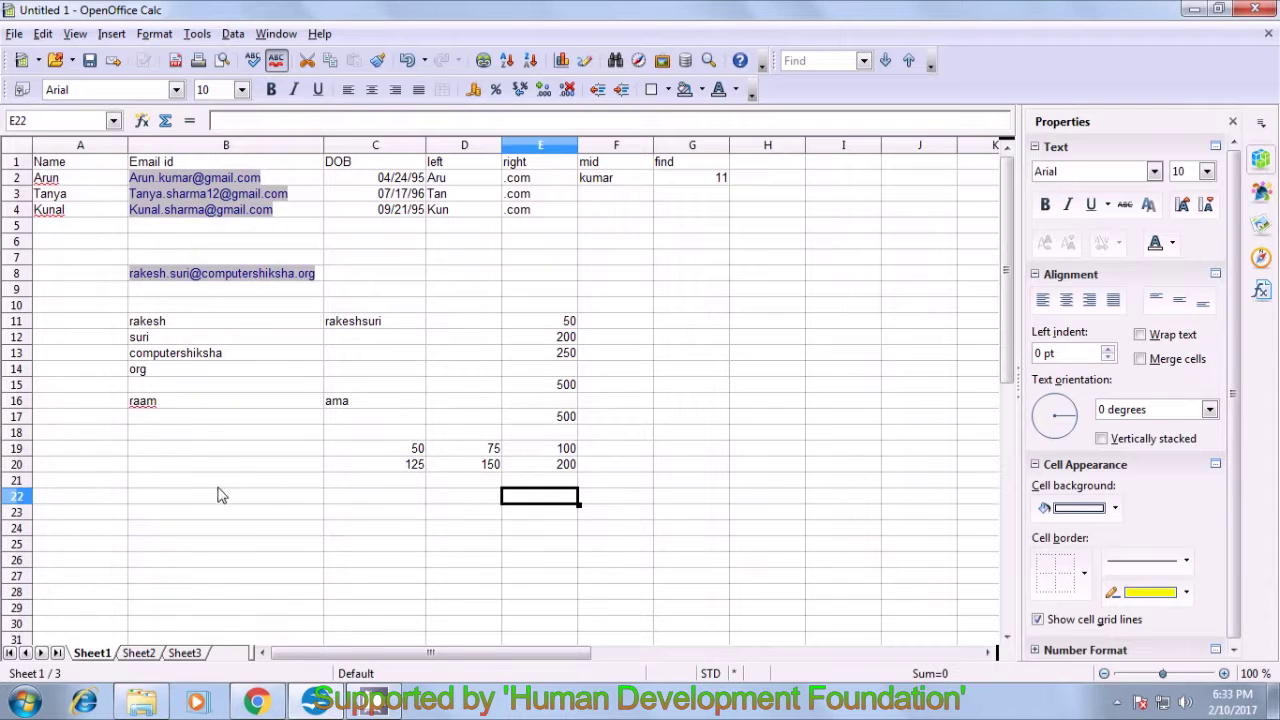
left_click(231, 458)
- Enter =SUM(C19:E19;C20:E20) in B19, giving a total of 700
type("=sum(")
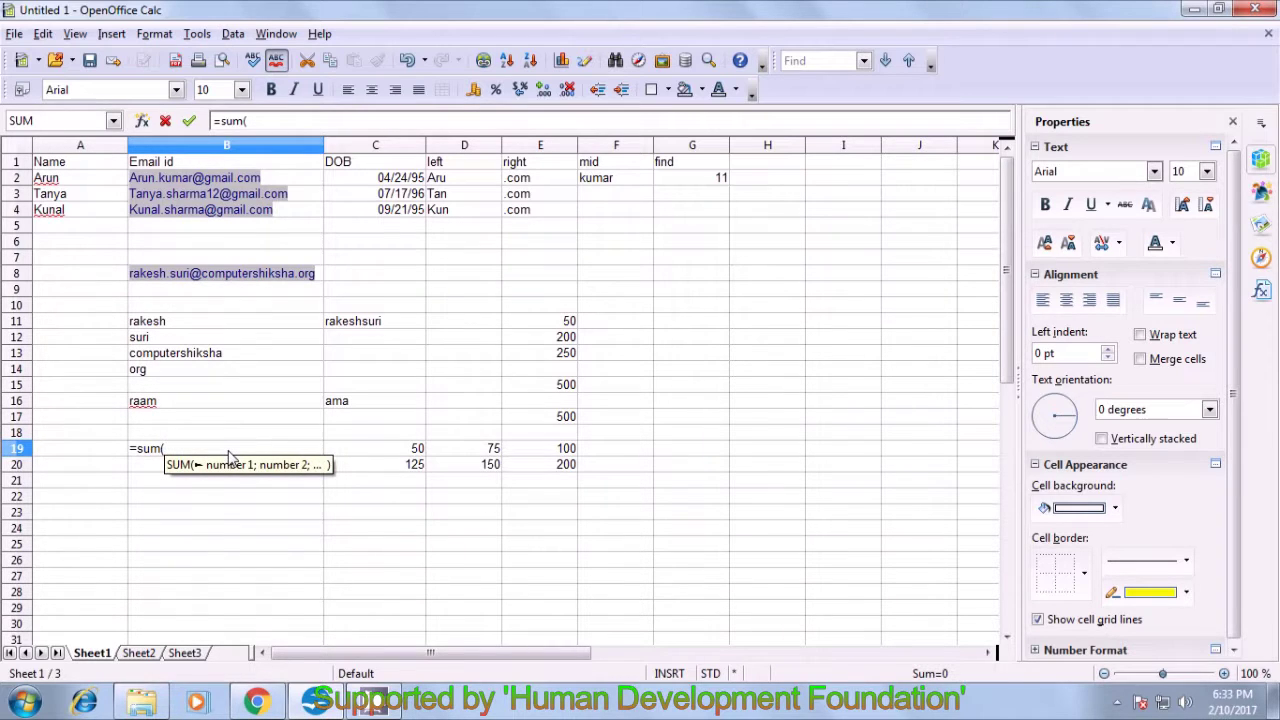
left_click_drag(420, 451, 530, 451)
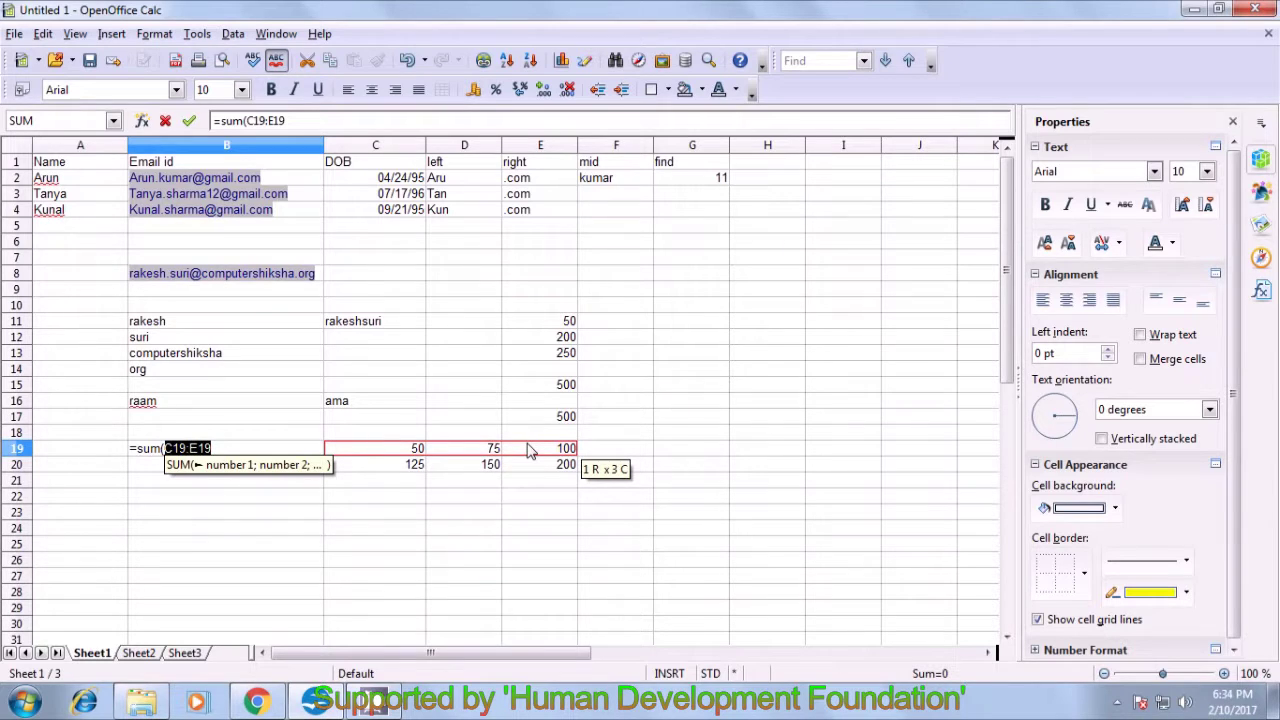
type(";")
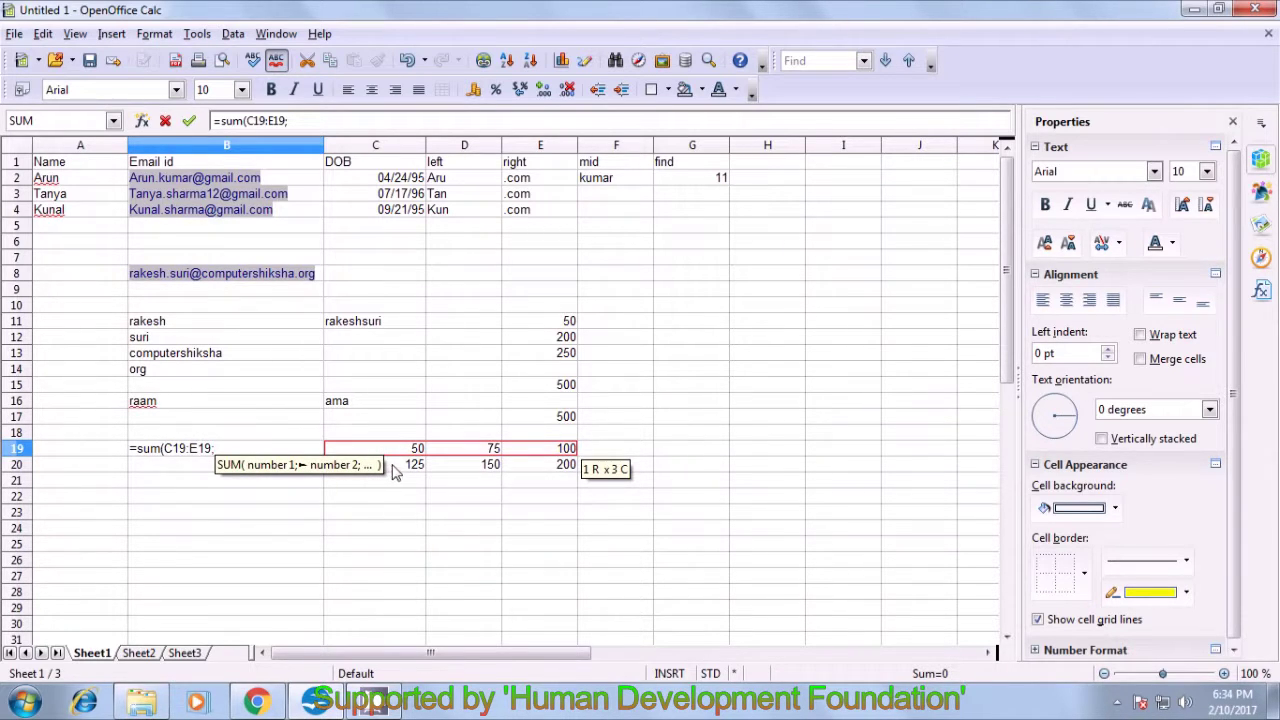
left_click_drag(403, 470, 545, 472)
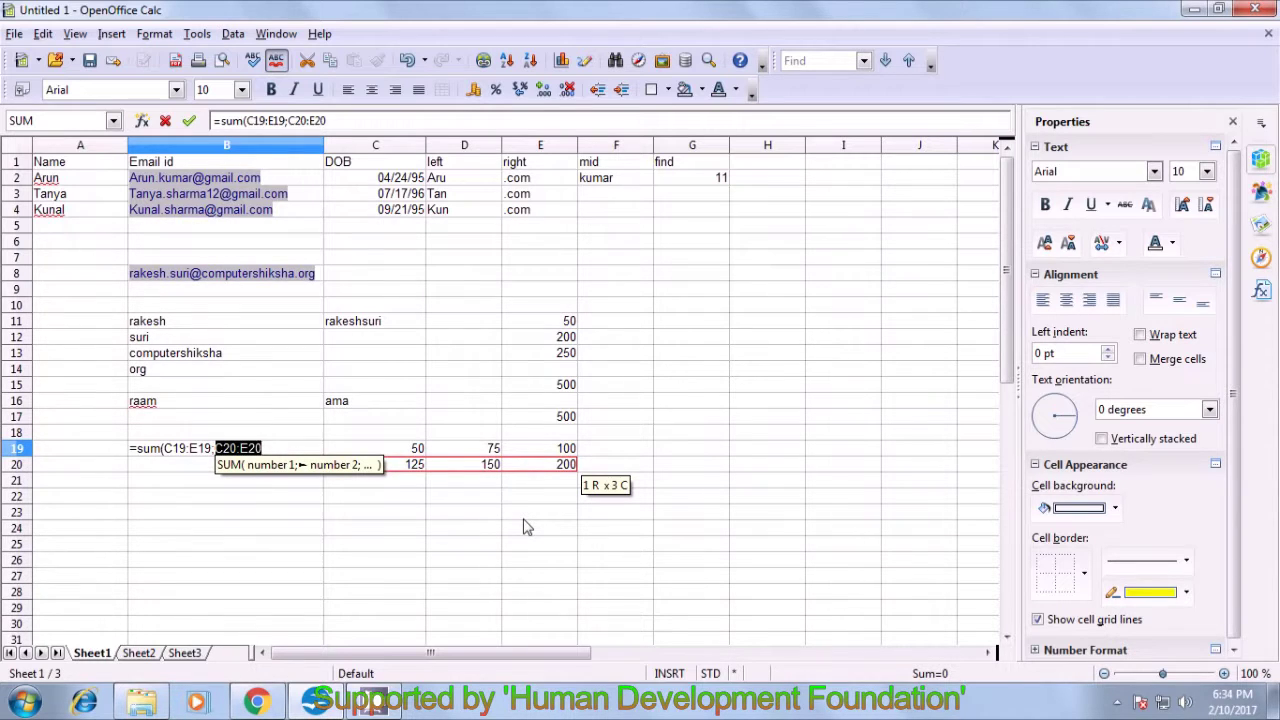
type(")")
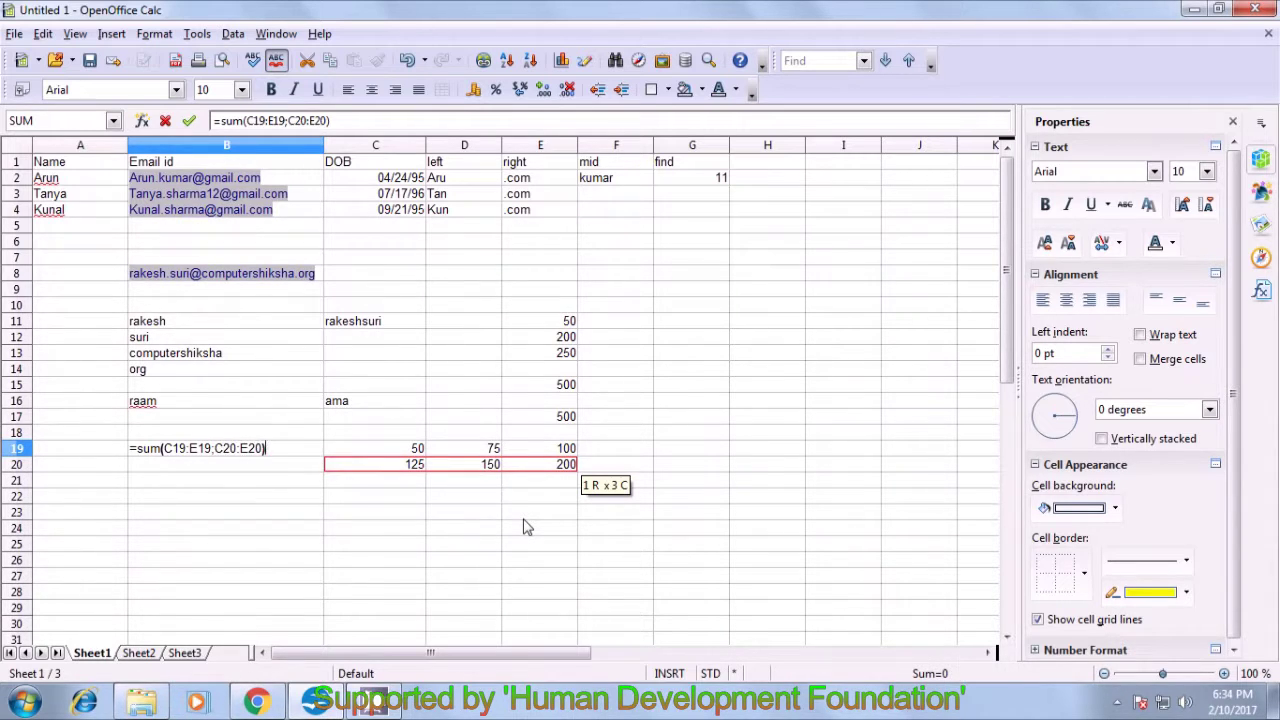
key("Return")
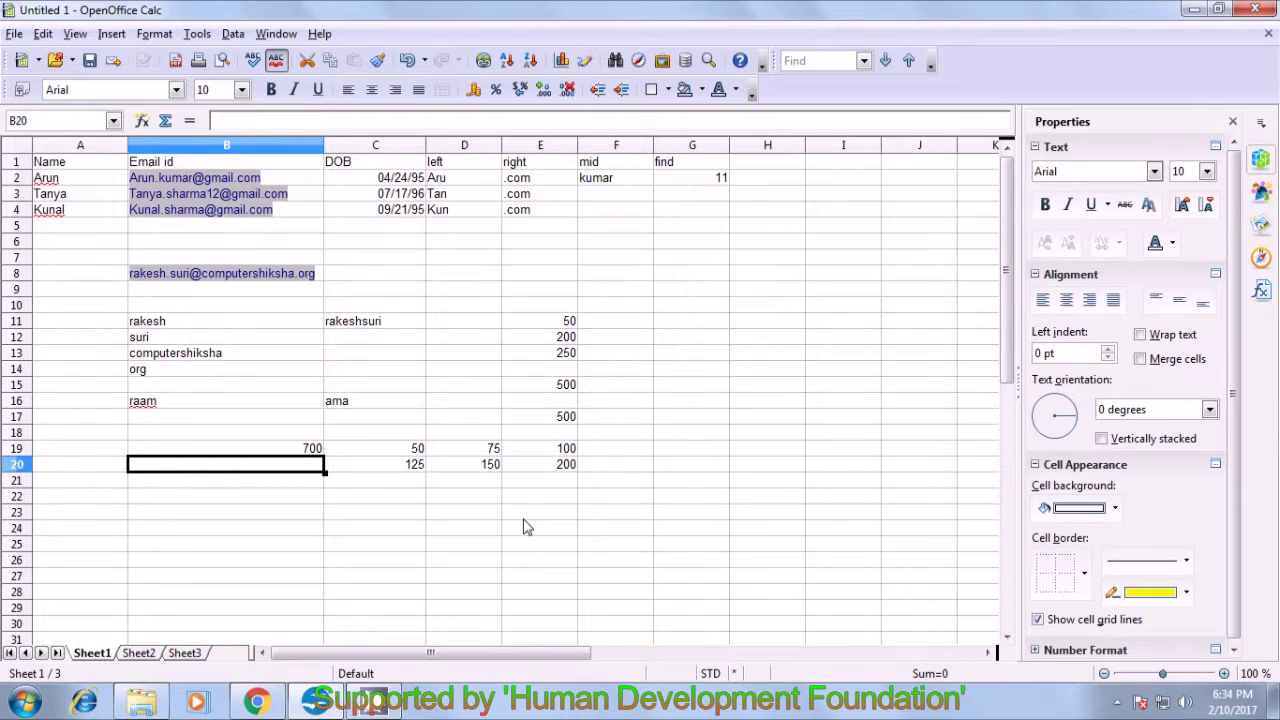
left_click(302, 449)
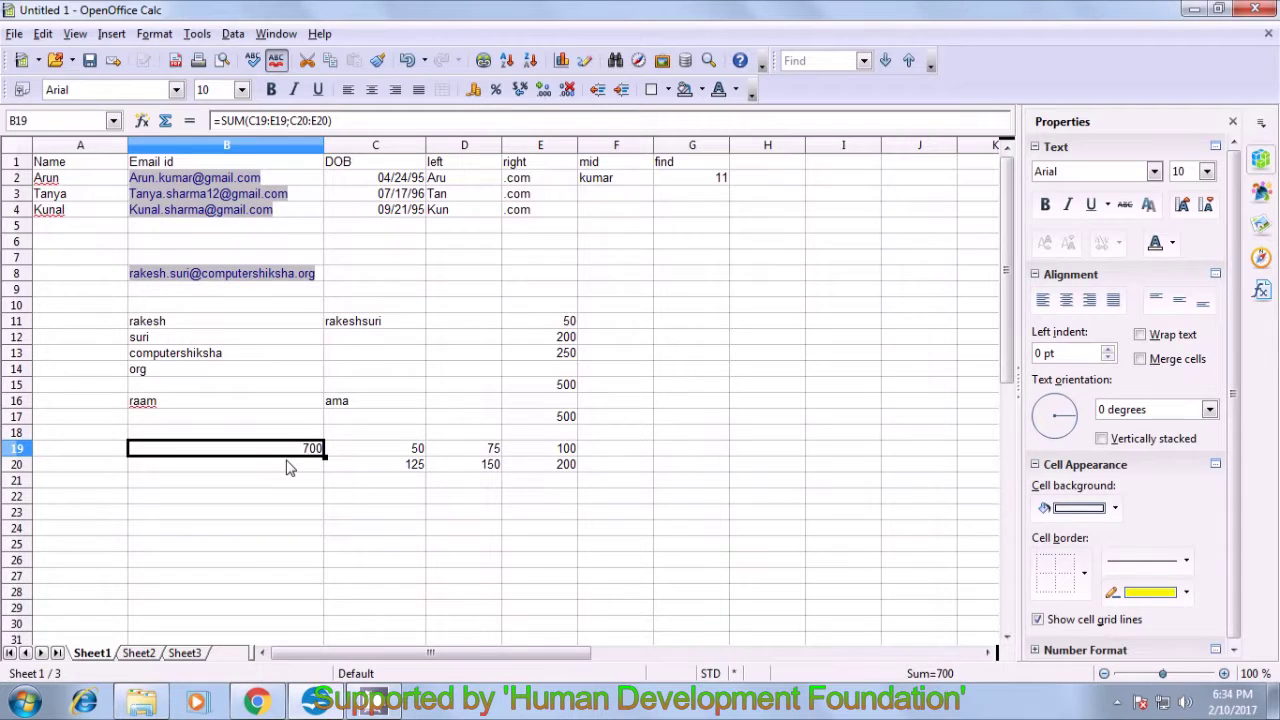
- Use Solver to drive B19 to 1000 by changing C19:D19, keeping the result
left_click(199, 35)
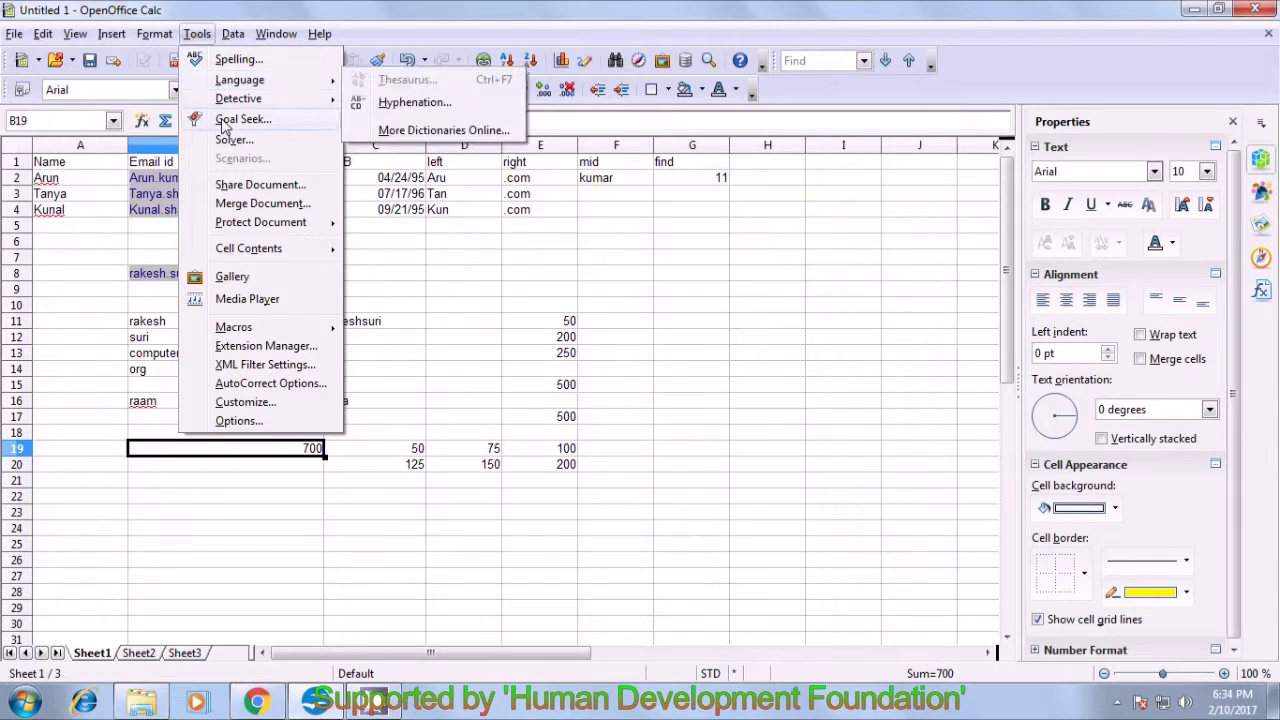
mouse_move(237, 250)
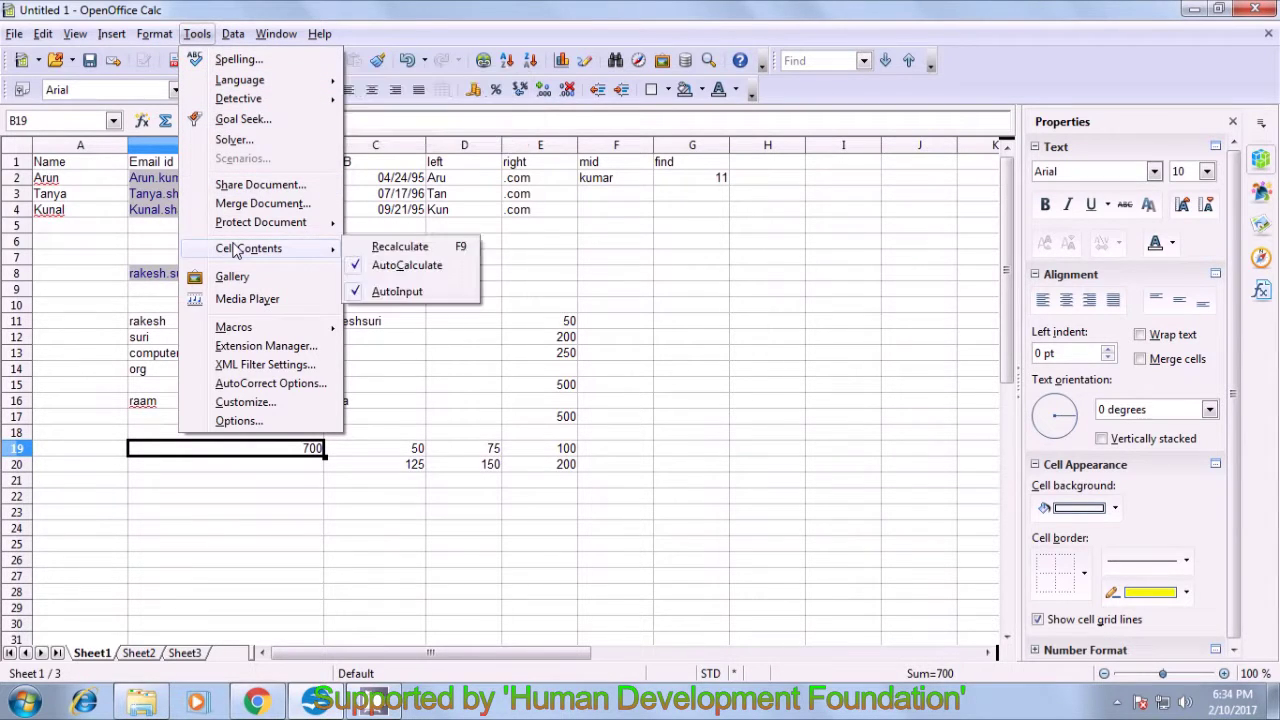
left_click(237, 142)
left_click_drag(559, 161, 628, 166)
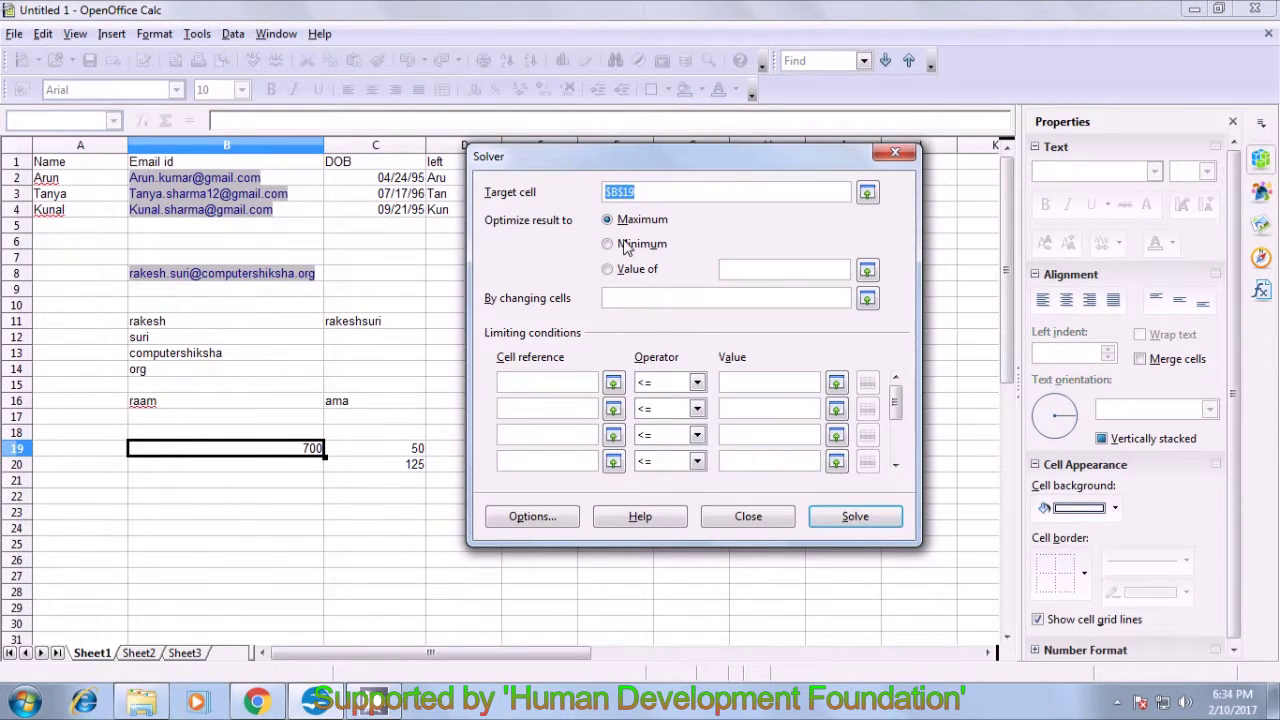
left_click(612, 270)
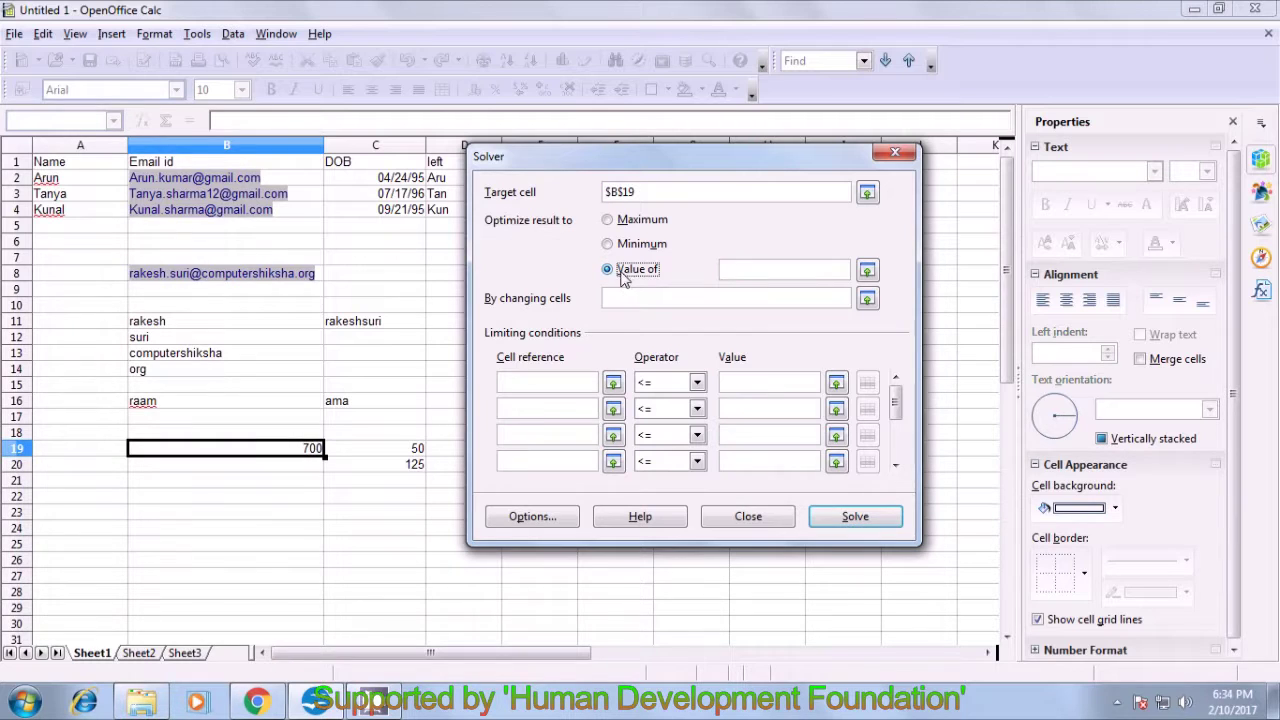
left_click(740, 270)
type("1000")
left_click(699, 300)
left_click_drag(711, 166, 867, 179)
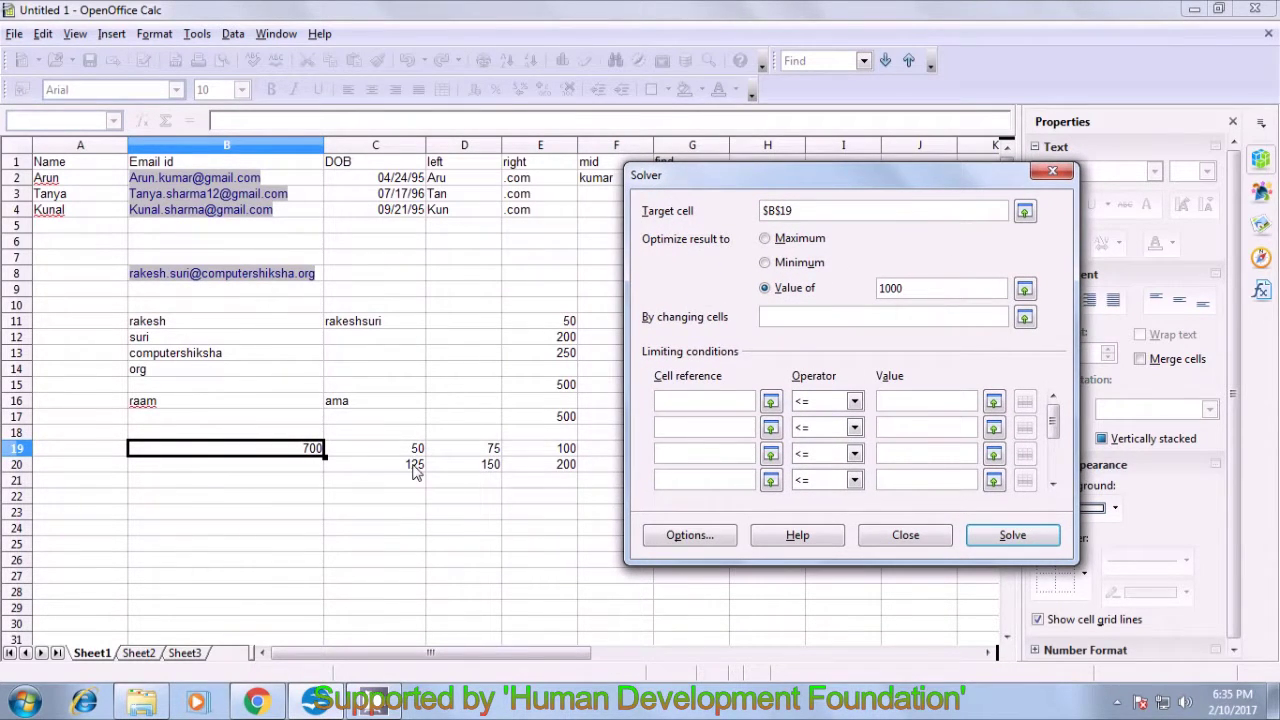
left_click_drag(410, 450, 478, 450)
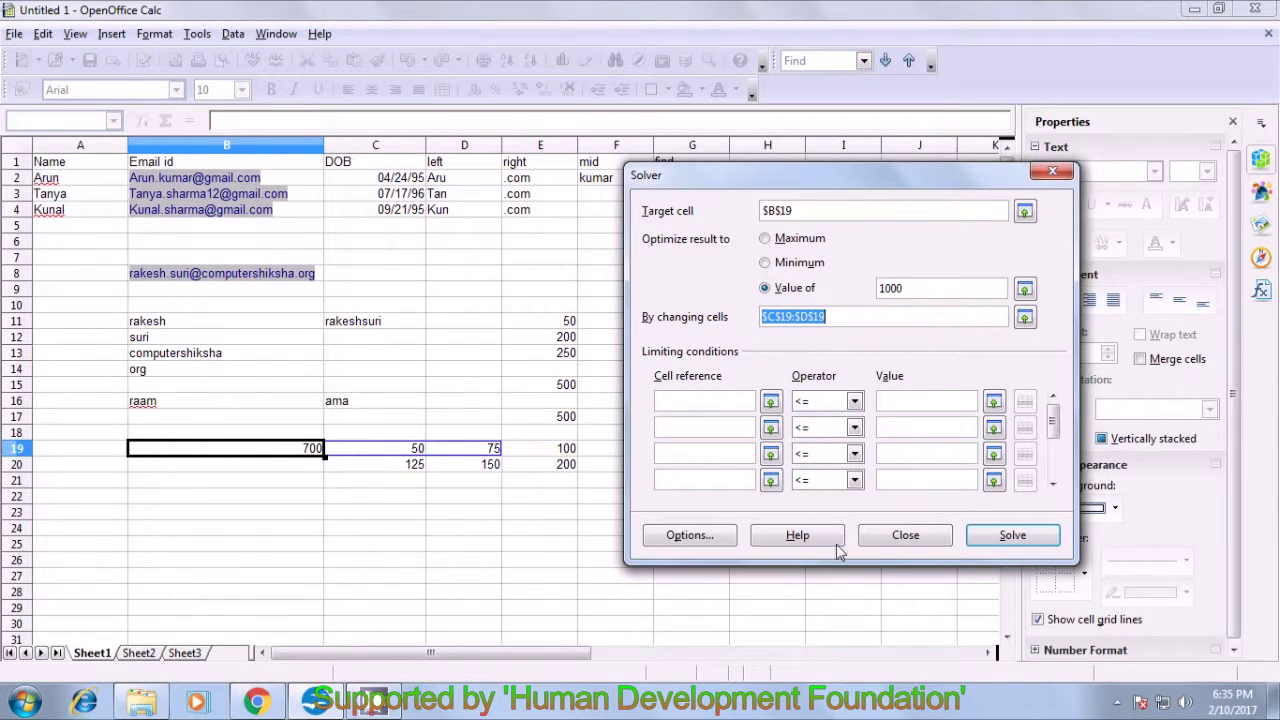
left_click(1012, 543)
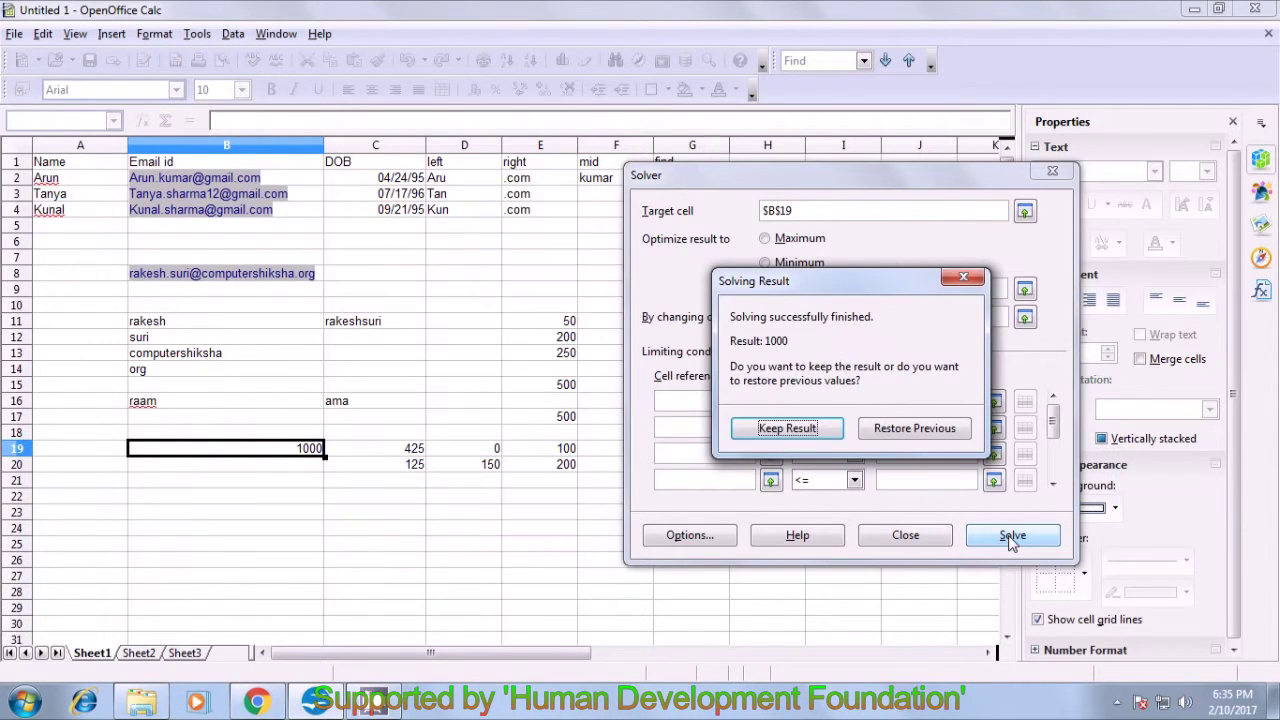
left_click(763, 430)
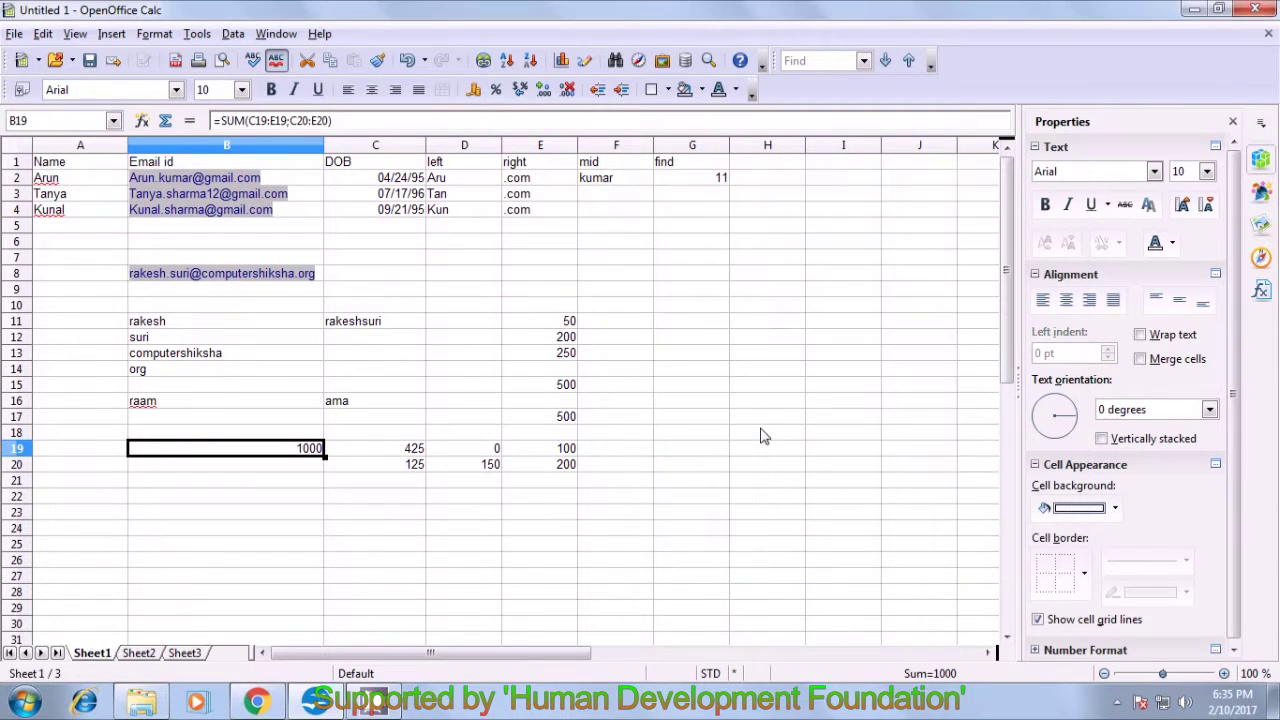
- Inspect the Solver results: C19 at 425, D19 at 0, and the B19 total of 1000
left_click(483, 514)
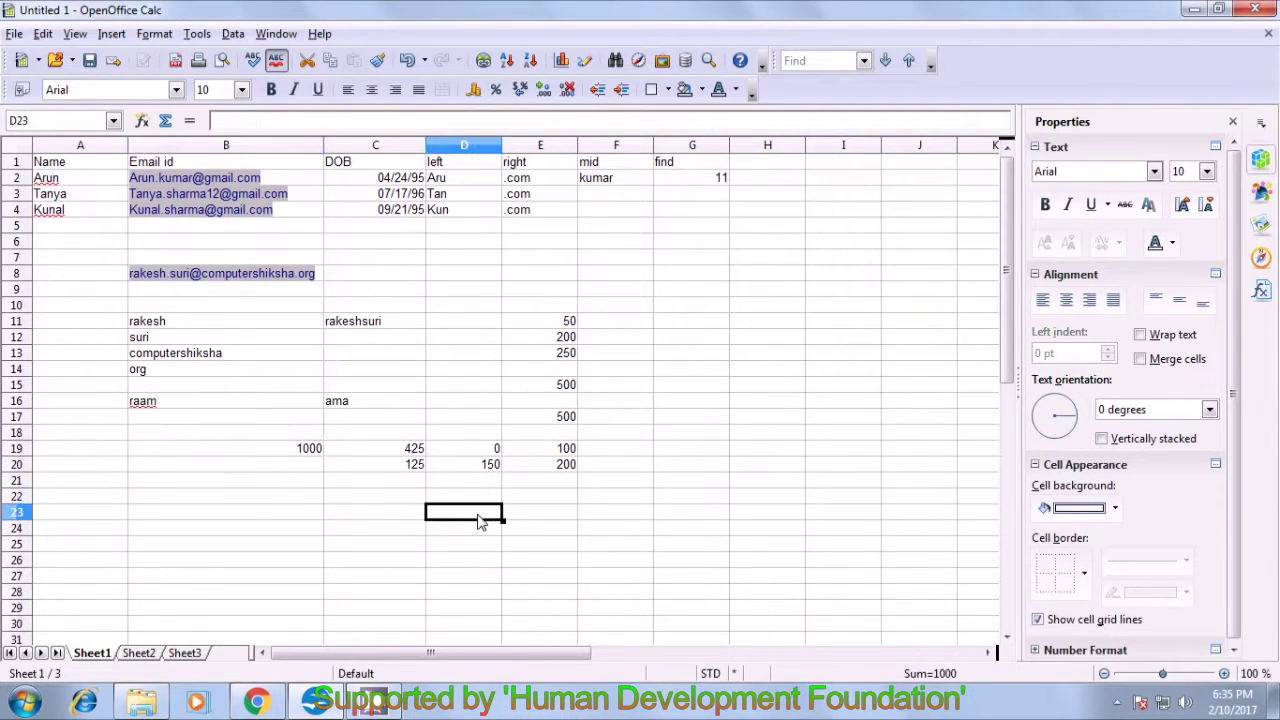
left_click(413, 452)
left_click(483, 452)
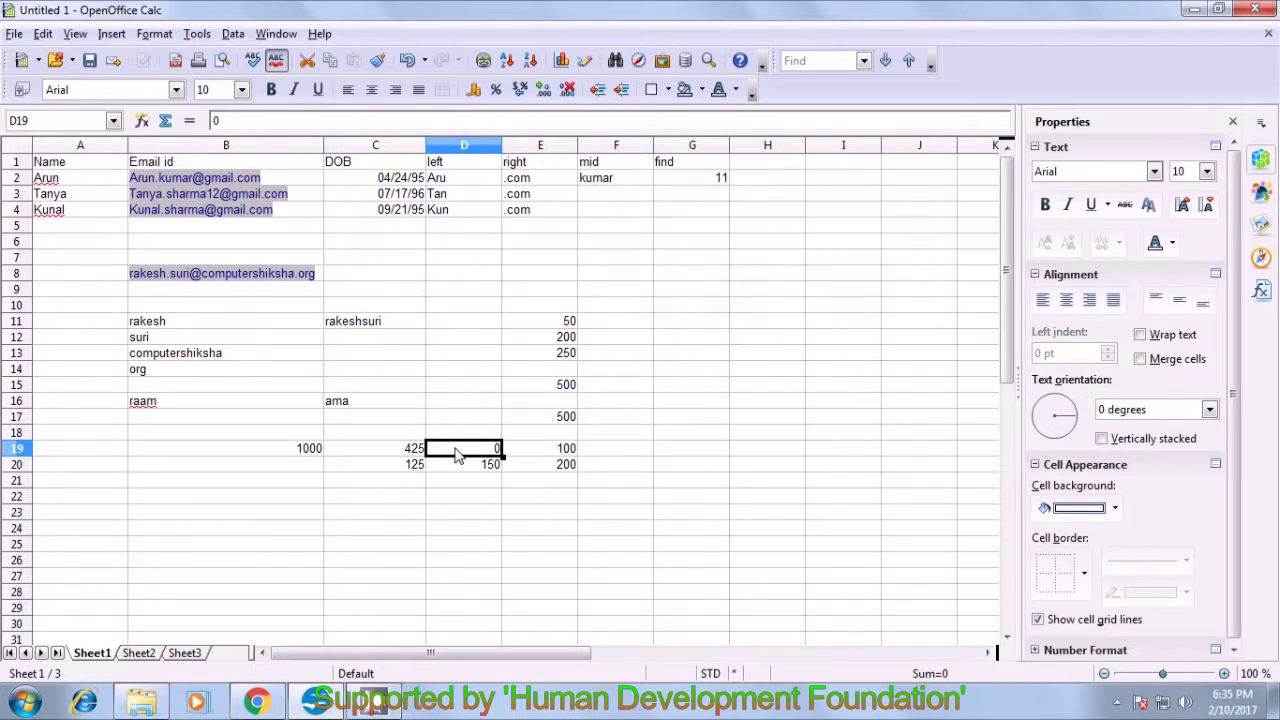
left_click(281, 453)
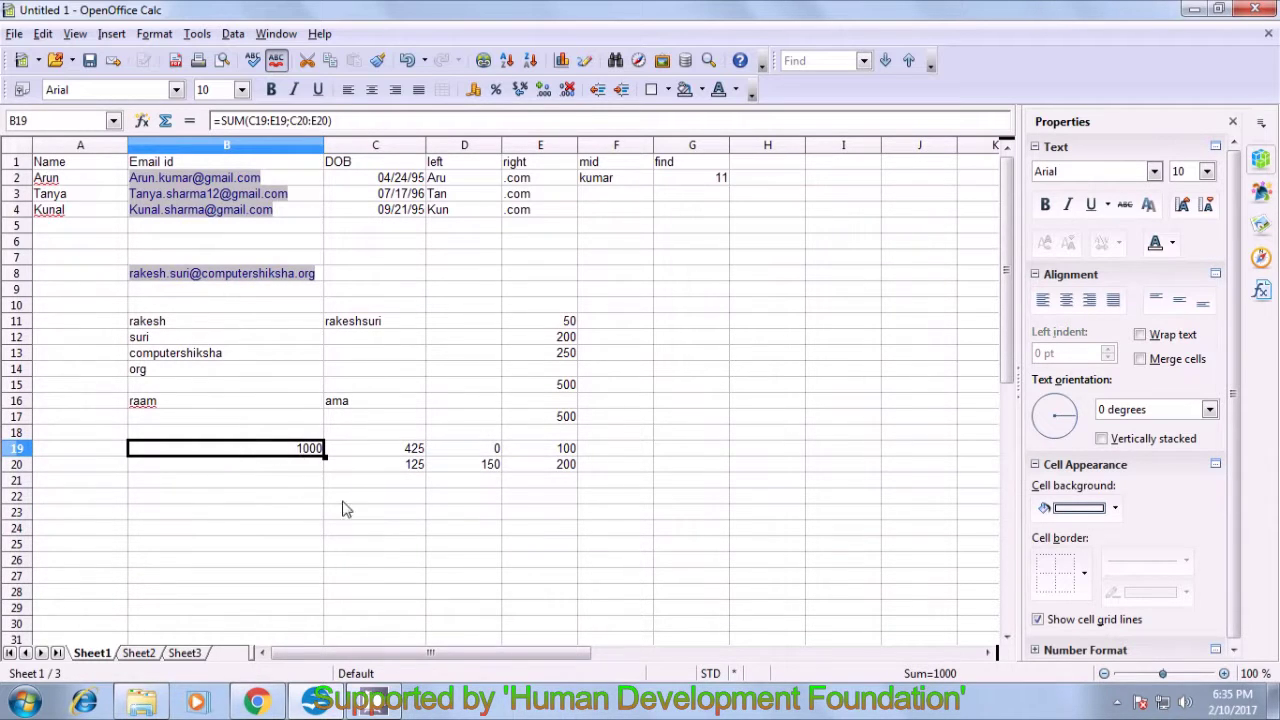
left_click(447, 510)
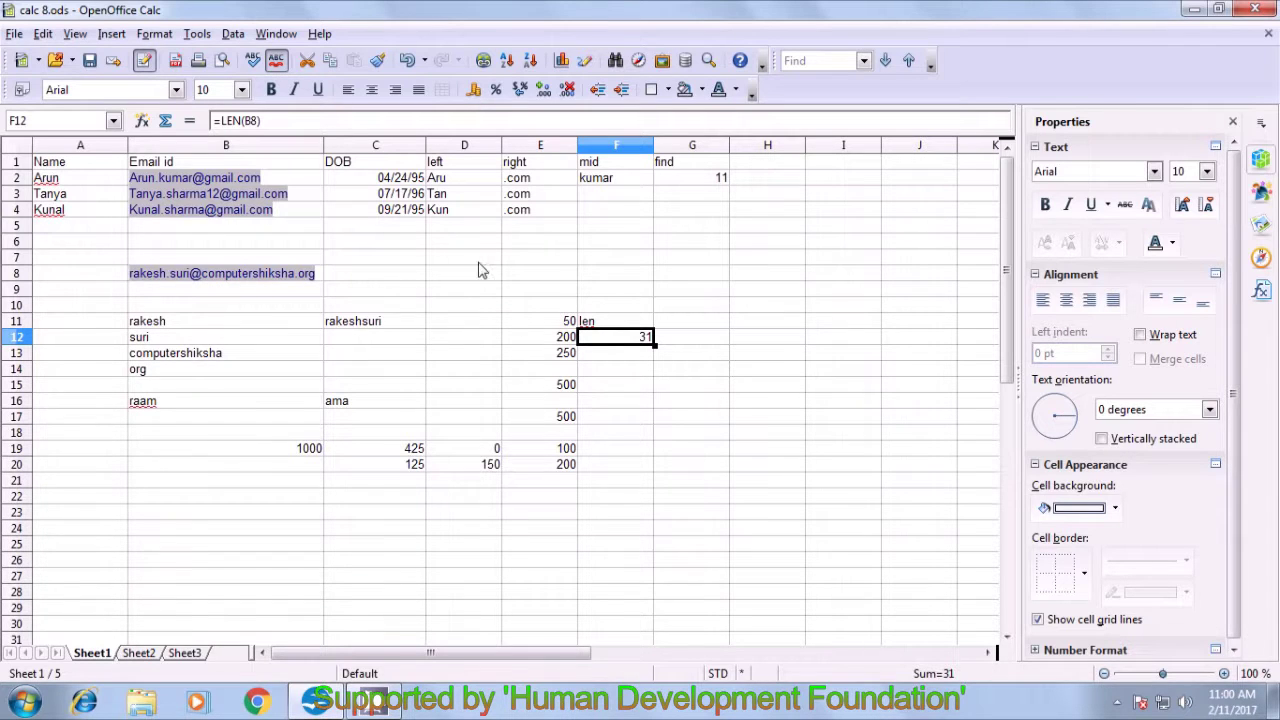
- Merge the saved file calc 8 into the workbook with Merge Document
left_click(197, 35)
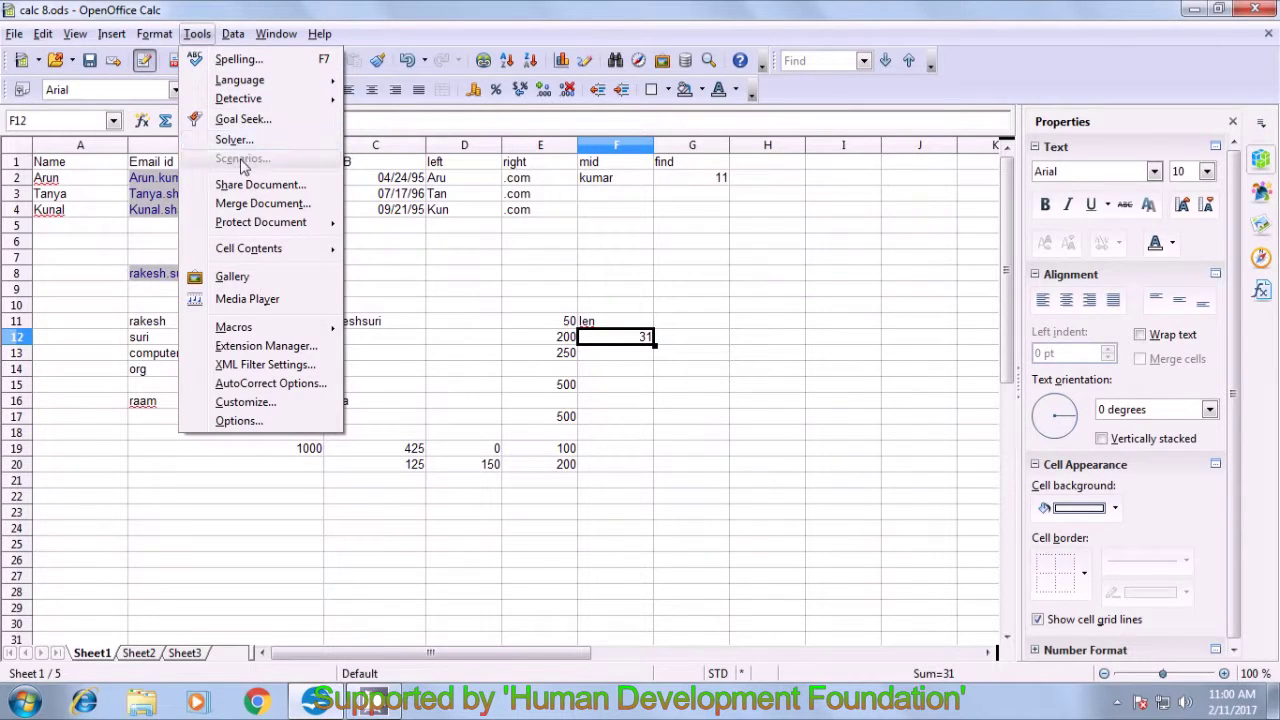
mouse_move(254, 234)
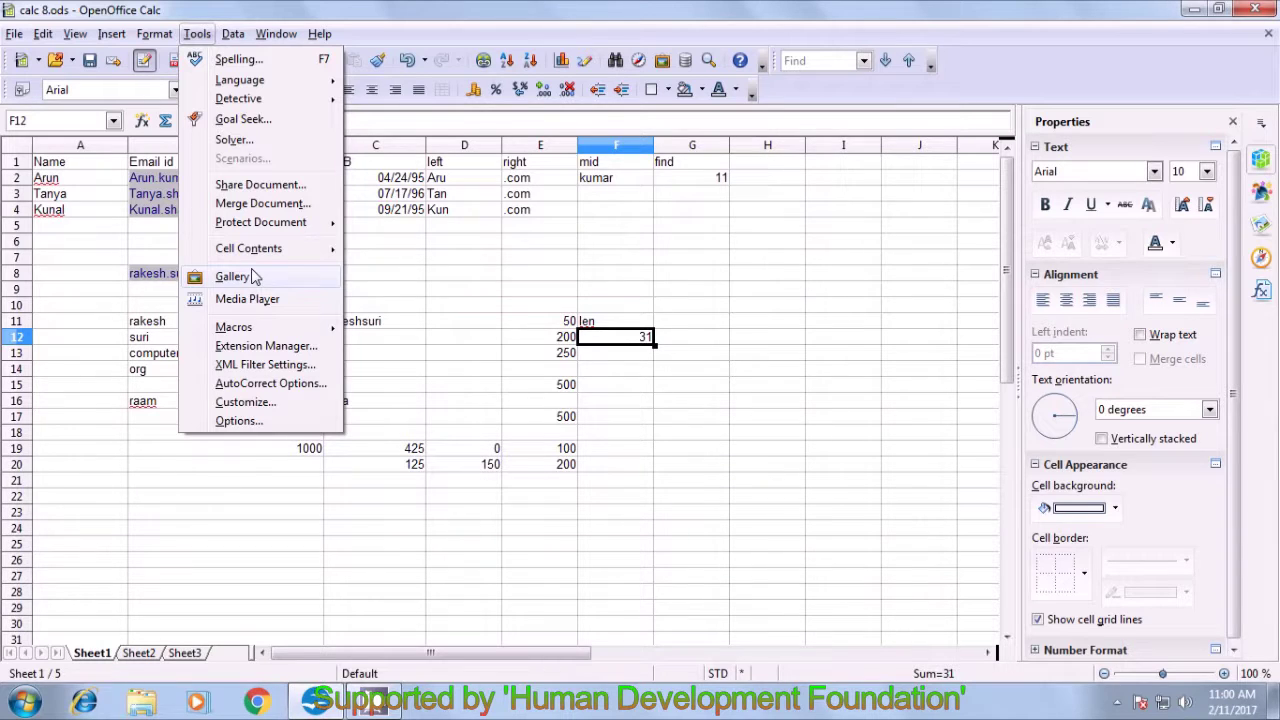
left_click(238, 205)
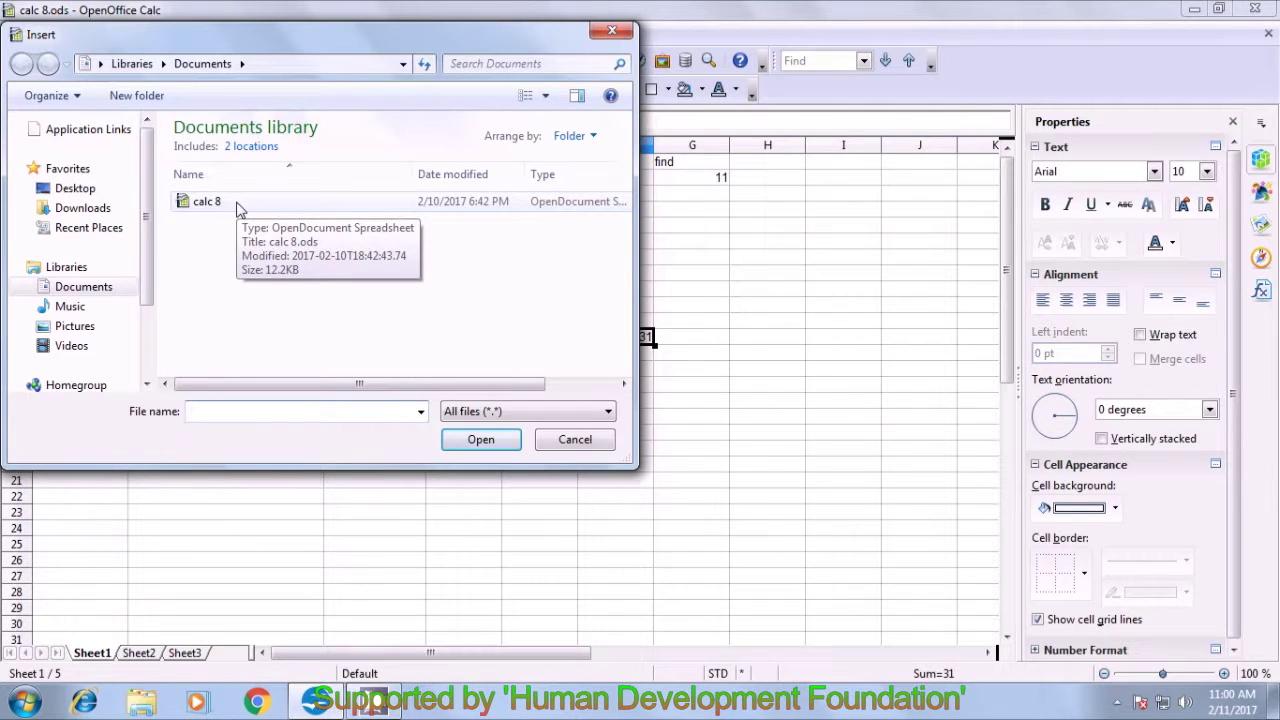
left_click(238, 205)
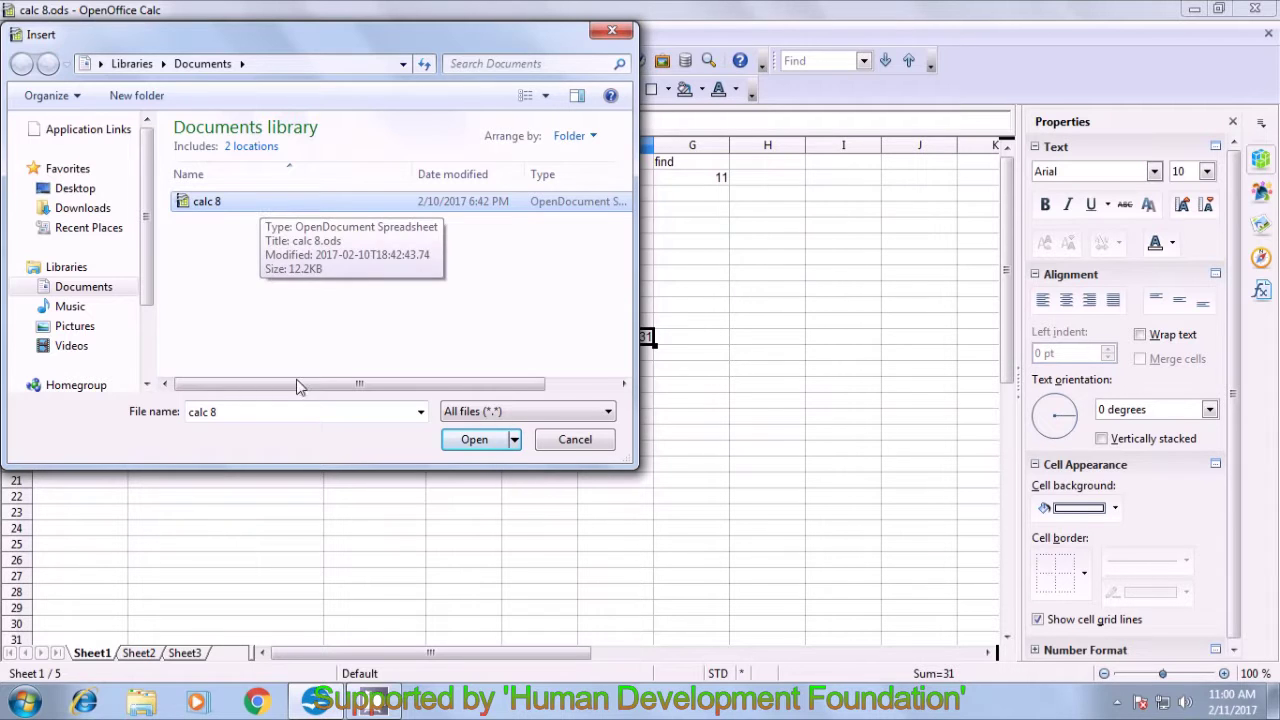
left_click(471, 446)
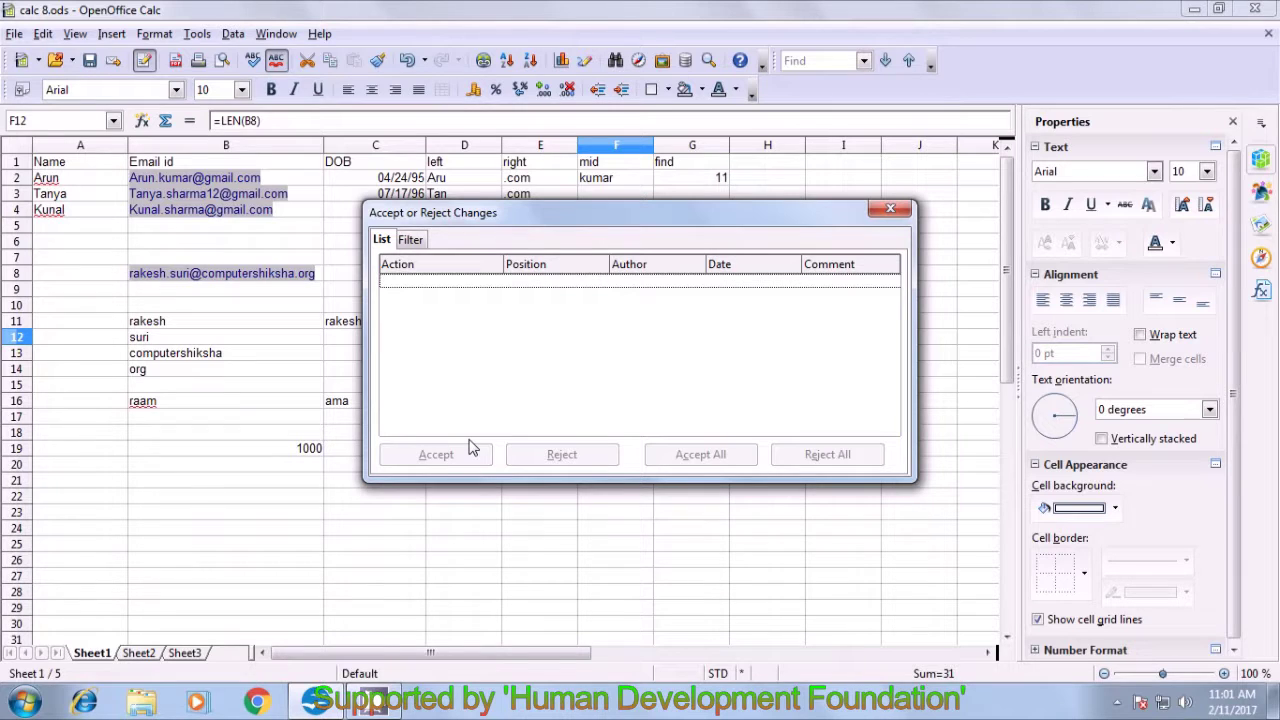
left_click(412, 240)
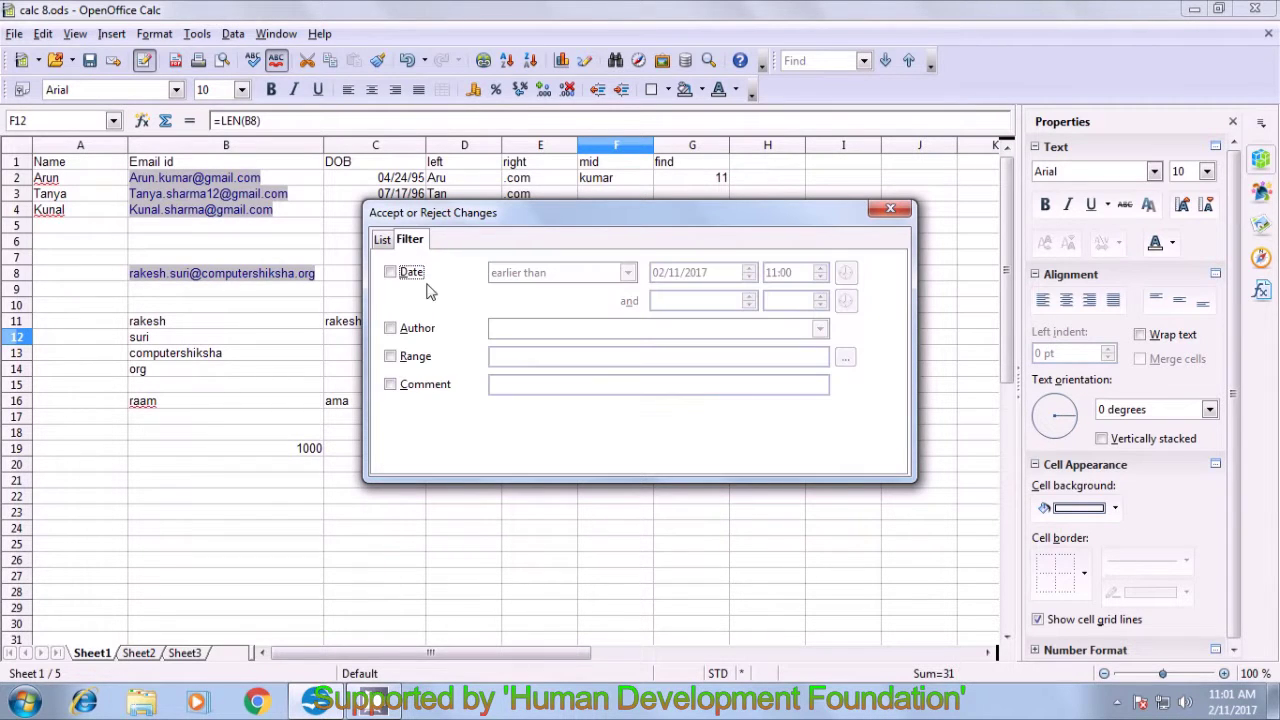
left_click(390, 272)
left_click(382, 240)
left_click(535, 266)
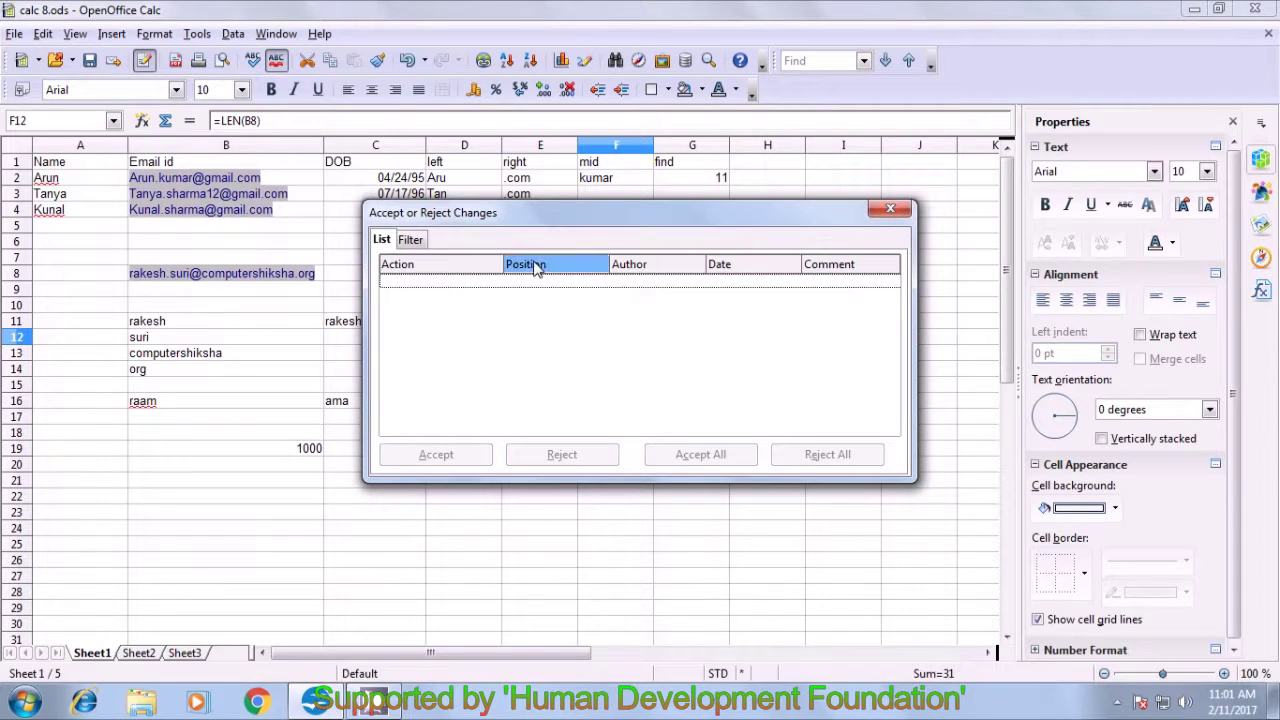
left_click(450, 268)
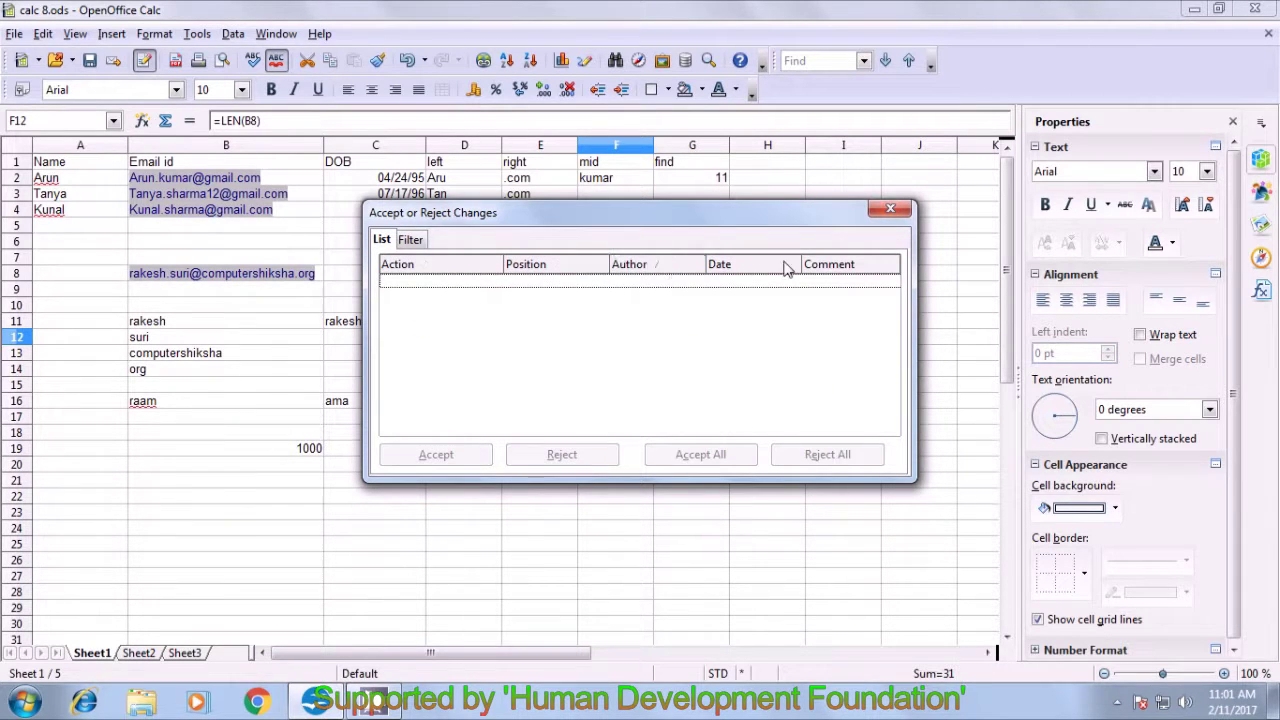